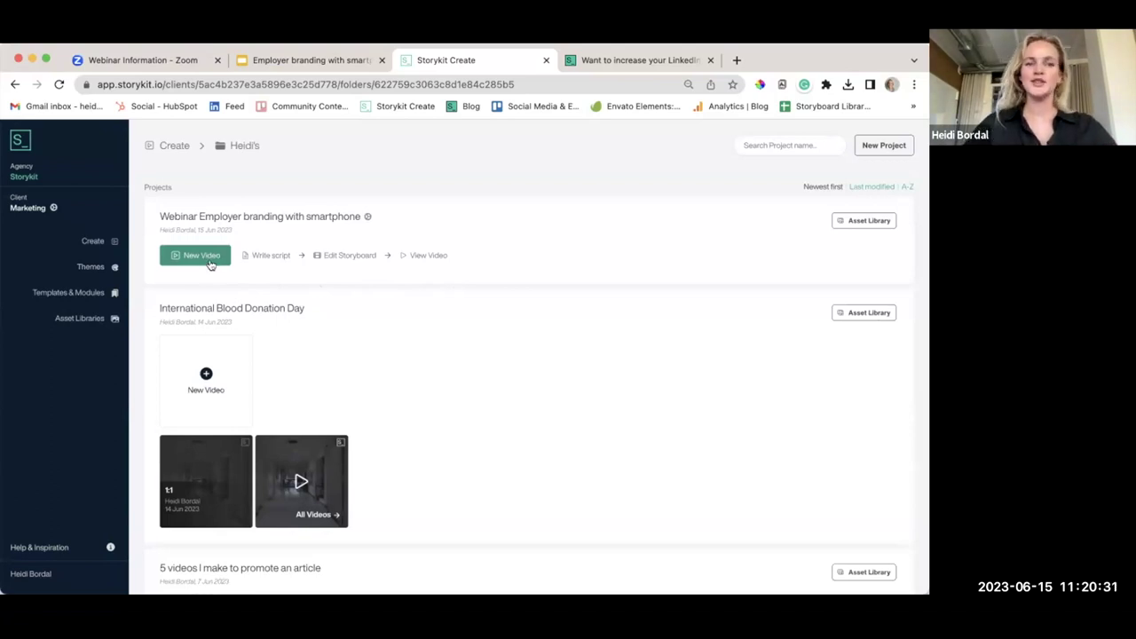
Create a new 1:1 video titled 'Highlight an employee' and skip ahead to the storyboard
{"action": "left_click", "coordinate": [207, 261]}
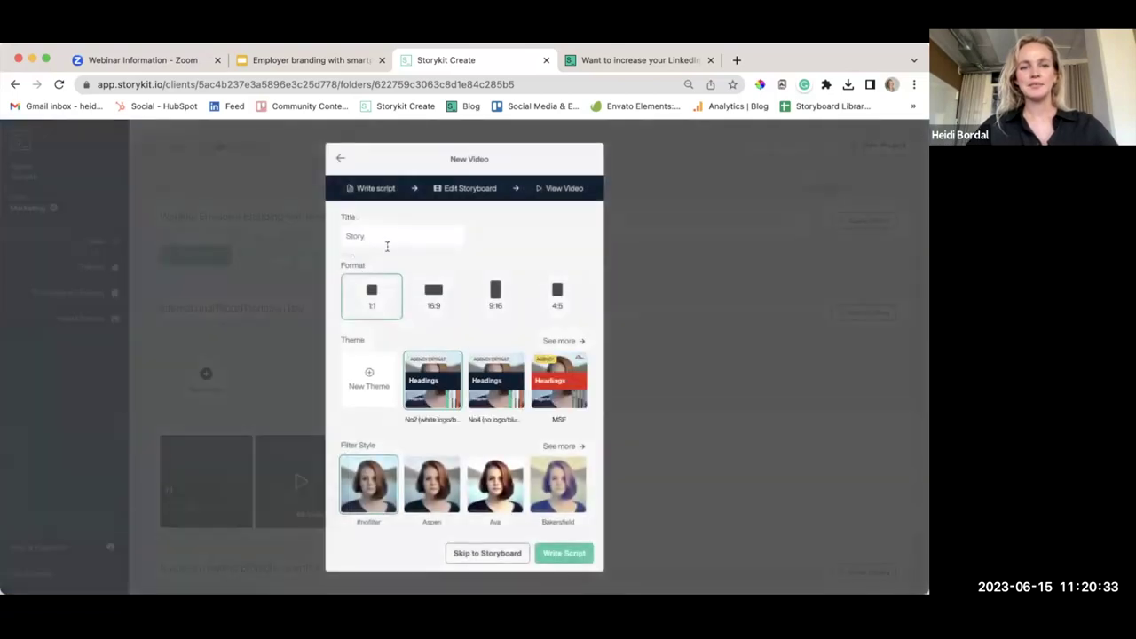
{"action": "left_click", "coordinate": [394, 233]}
{"action": "type", "text": "Highlight an employee"}
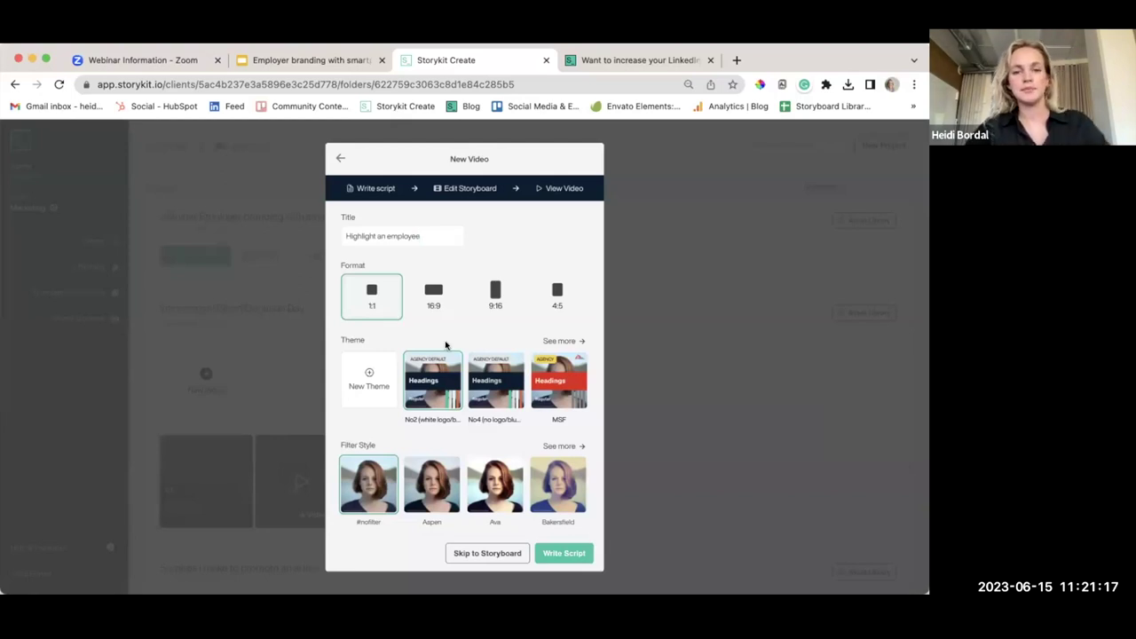
{"action": "scroll", "coordinate": [479, 447], "scroll_direction": "down", "scroll_amount": 1}
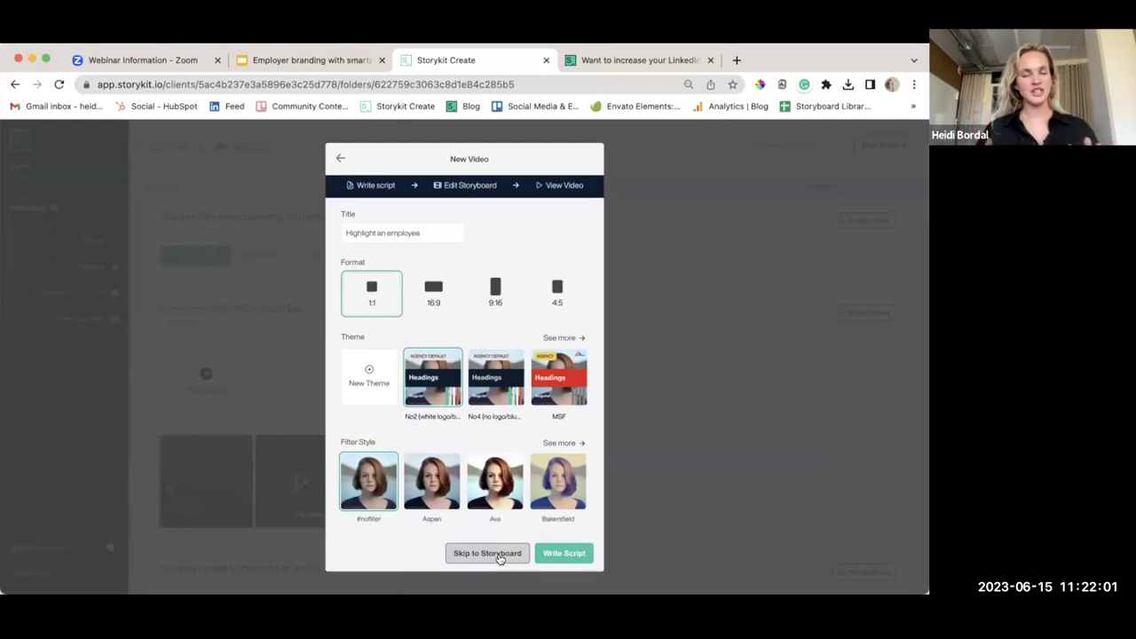
{"action": "left_click", "coordinate": [499, 556]}
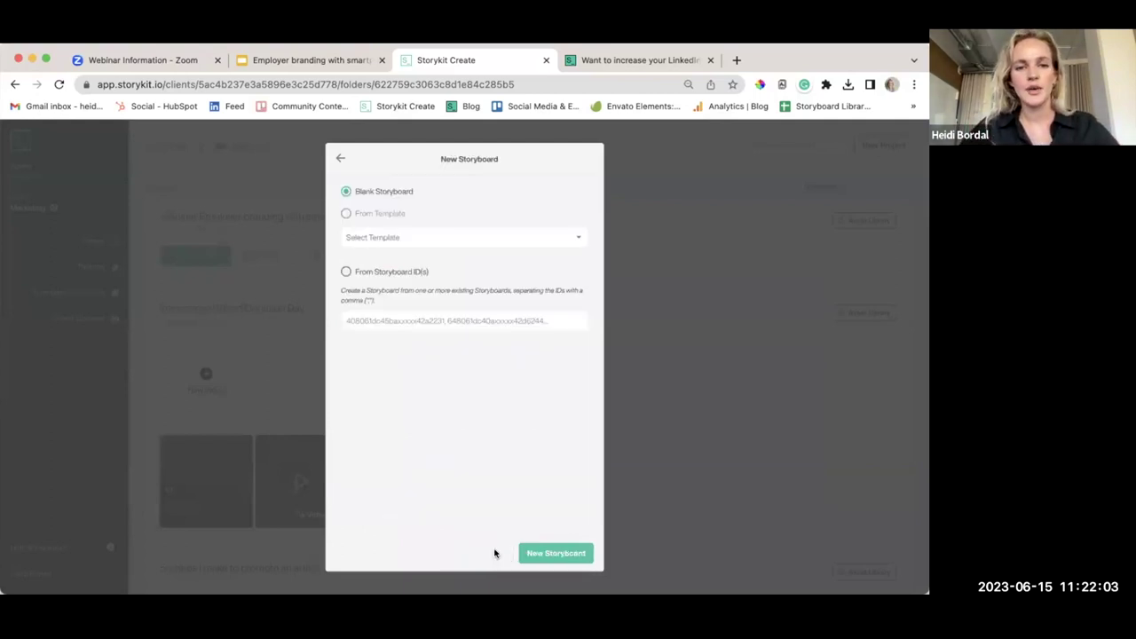
Build the storyboard from the 'Highligt an employee' template
{"action": "left_click", "coordinate": [376, 217]}
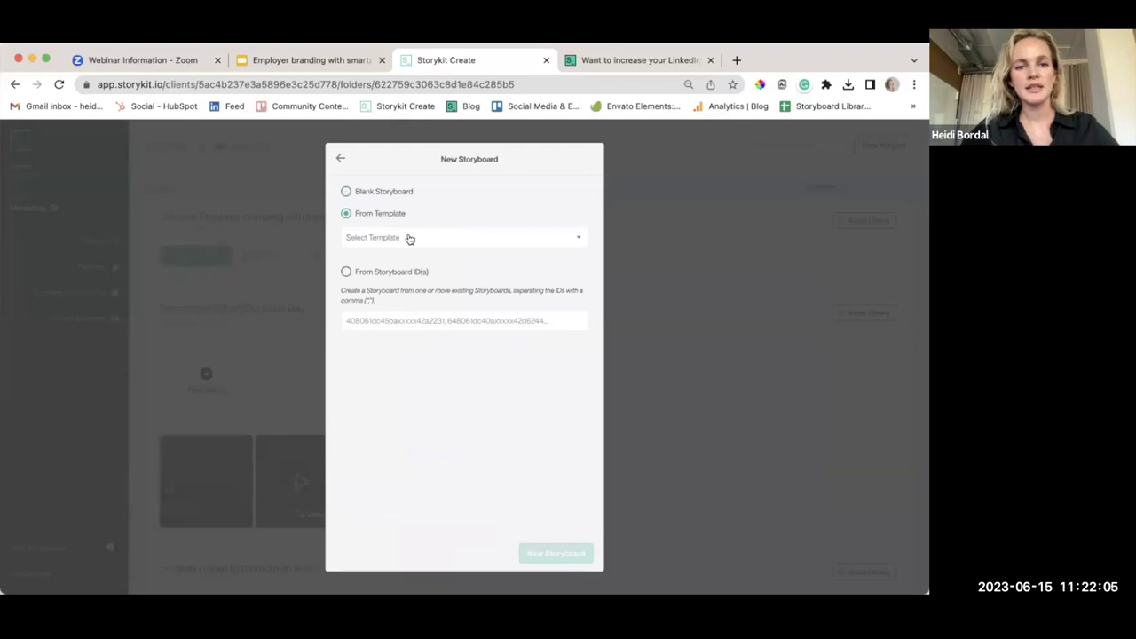
{"action": "left_click", "coordinate": [409, 239]}
{"action": "scroll", "coordinate": [421, 274], "scroll_direction": "down", "scroll_amount": 5}
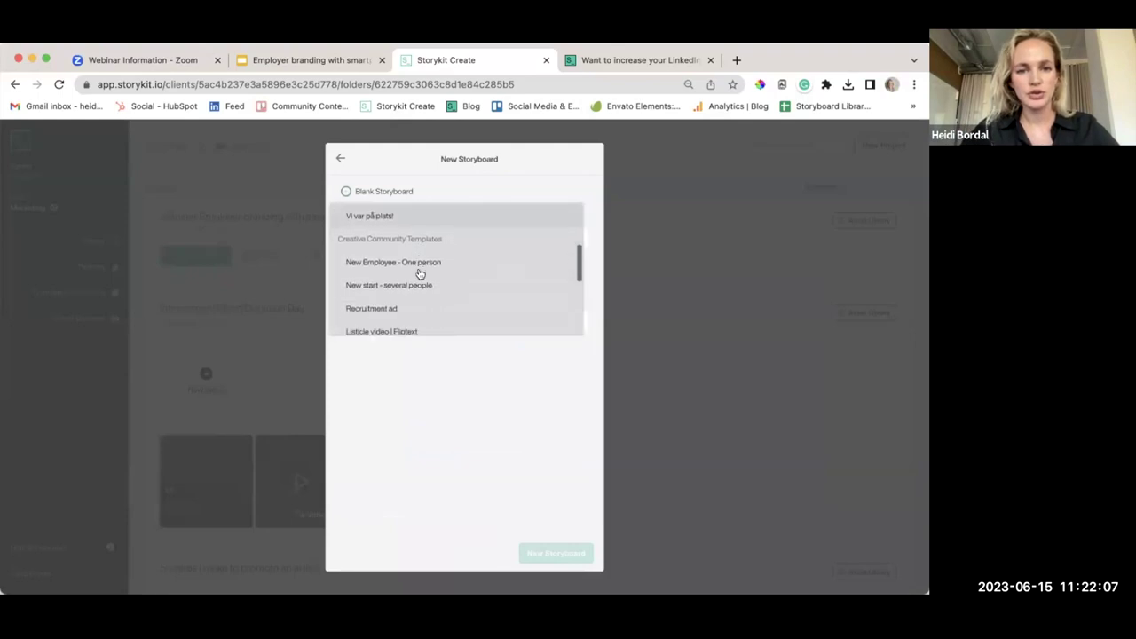
{"action": "scroll", "coordinate": [420, 273], "scroll_direction": "down", "scroll_amount": 5}
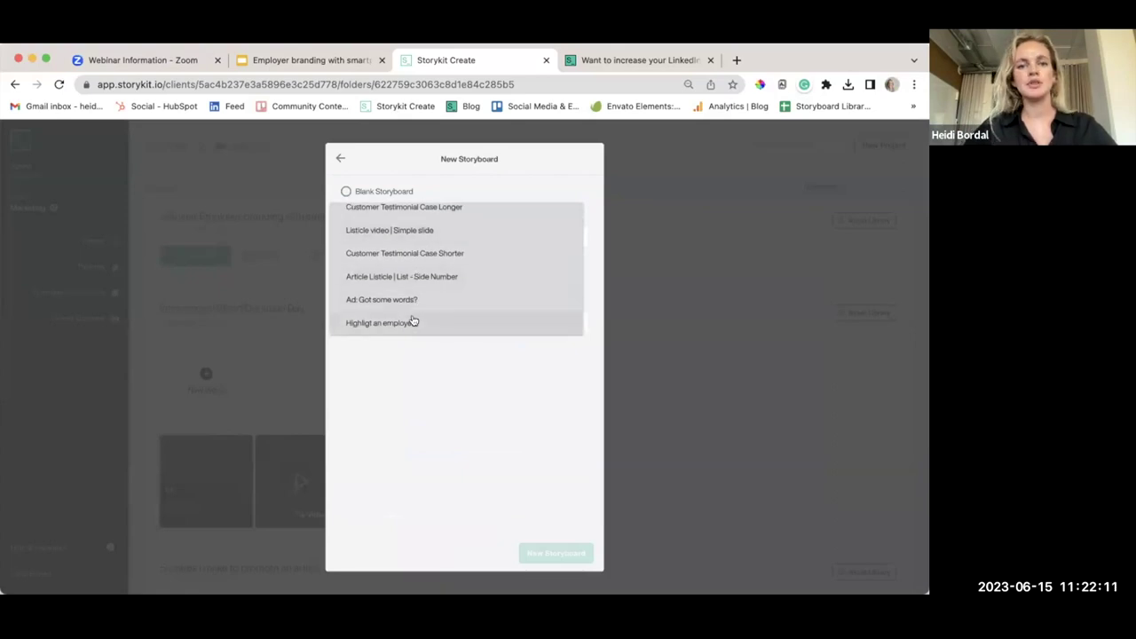
{"action": "left_click", "coordinate": [413, 322]}
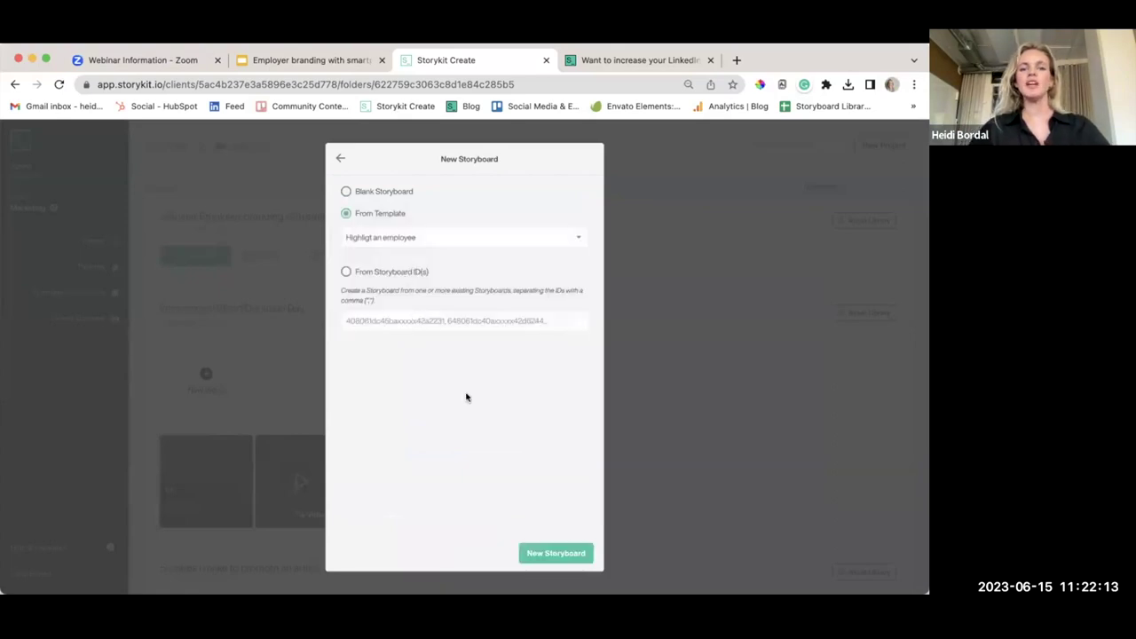
{"action": "left_click", "coordinate": [544, 561]}
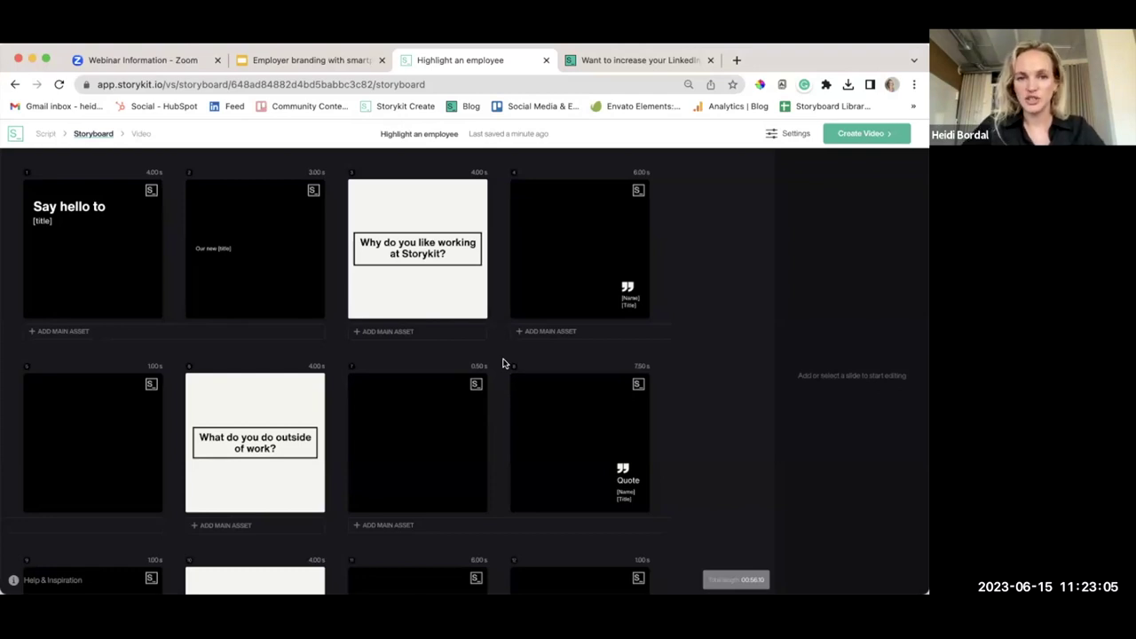
{"action": "scroll", "coordinate": [503, 364], "scroll_direction": "down", "scroll_amount": 5}
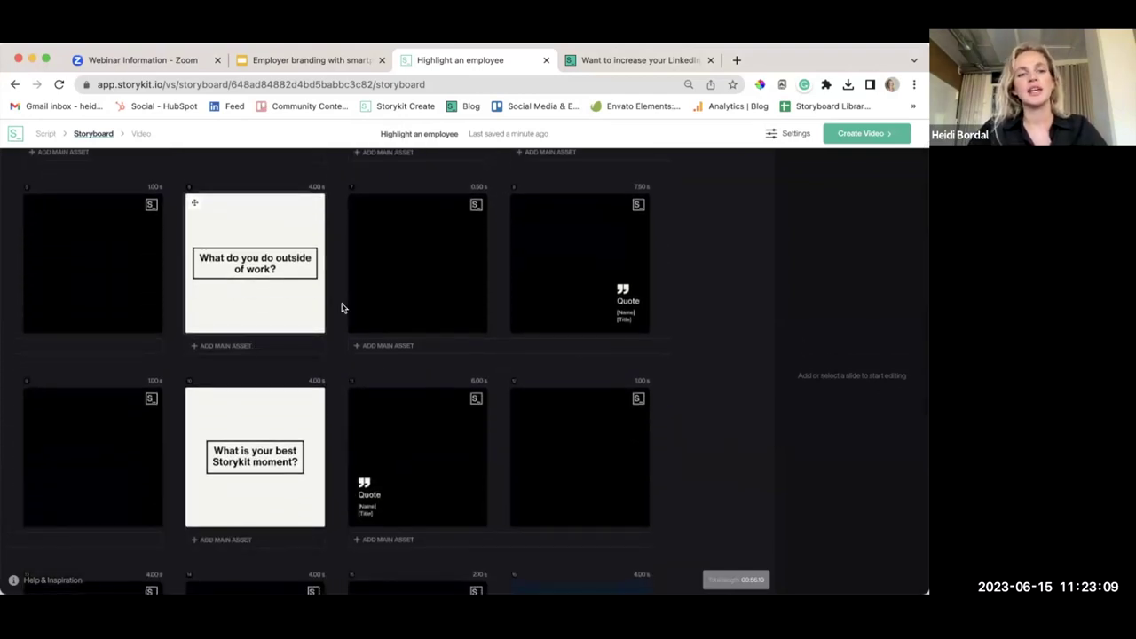
{"action": "scroll", "coordinate": [417, 316], "scroll_direction": "down", "scroll_amount": 1}
{"action": "scroll", "coordinate": [418, 317], "scroll_direction": "down", "scroll_amount": 1}
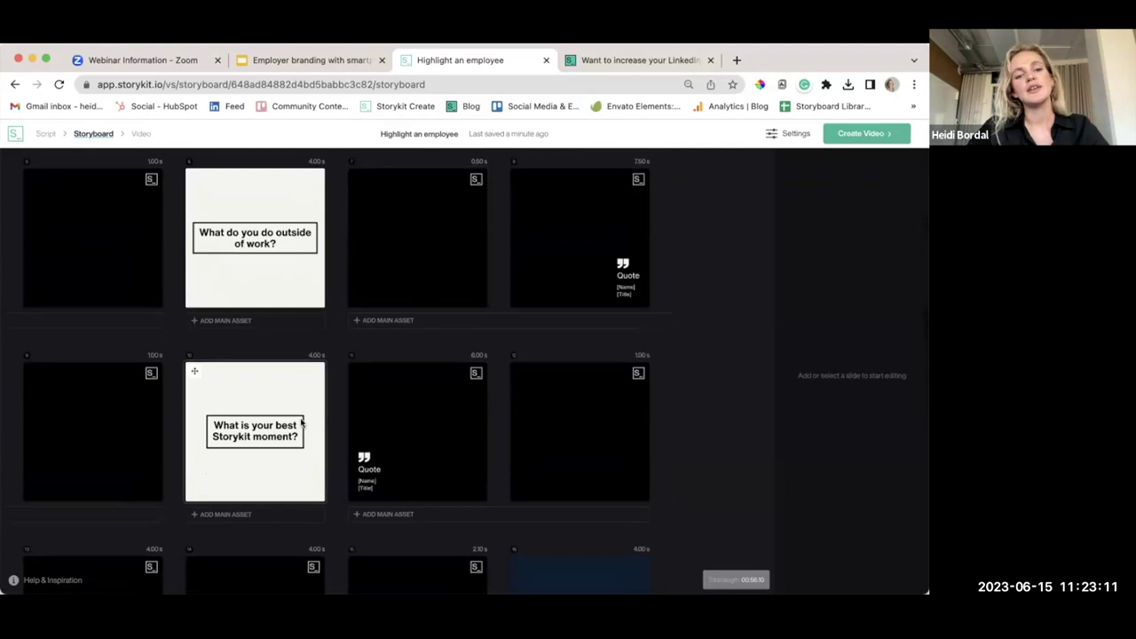
{"action": "scroll", "coordinate": [353, 371], "scroll_direction": "up", "scroll_amount": 5}
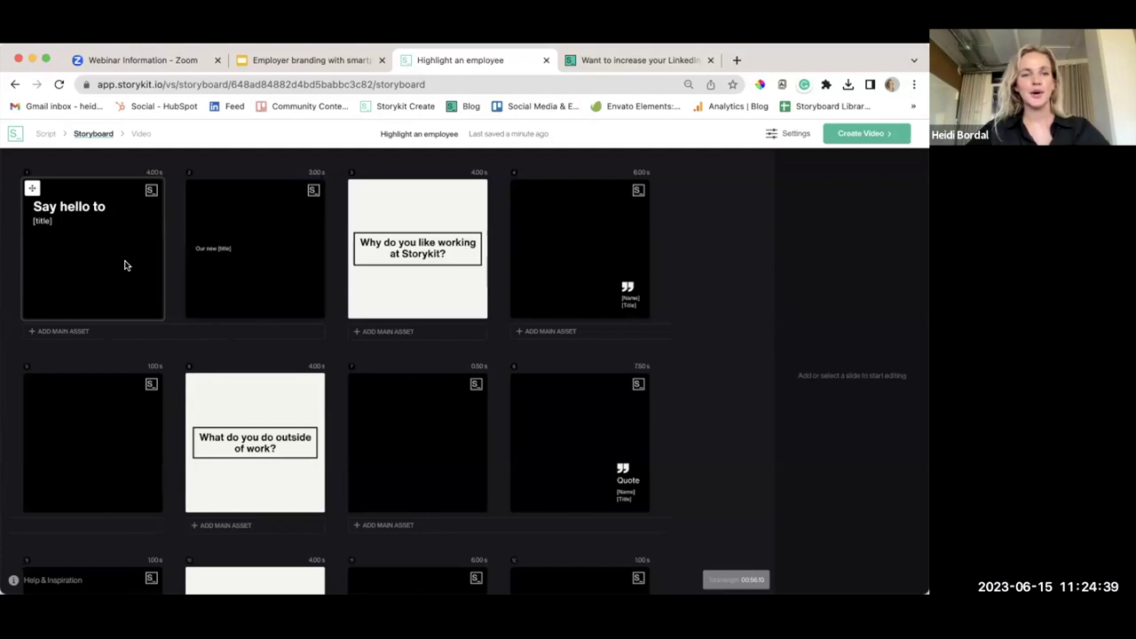
{"action": "left_click", "coordinate": [78, 331]}
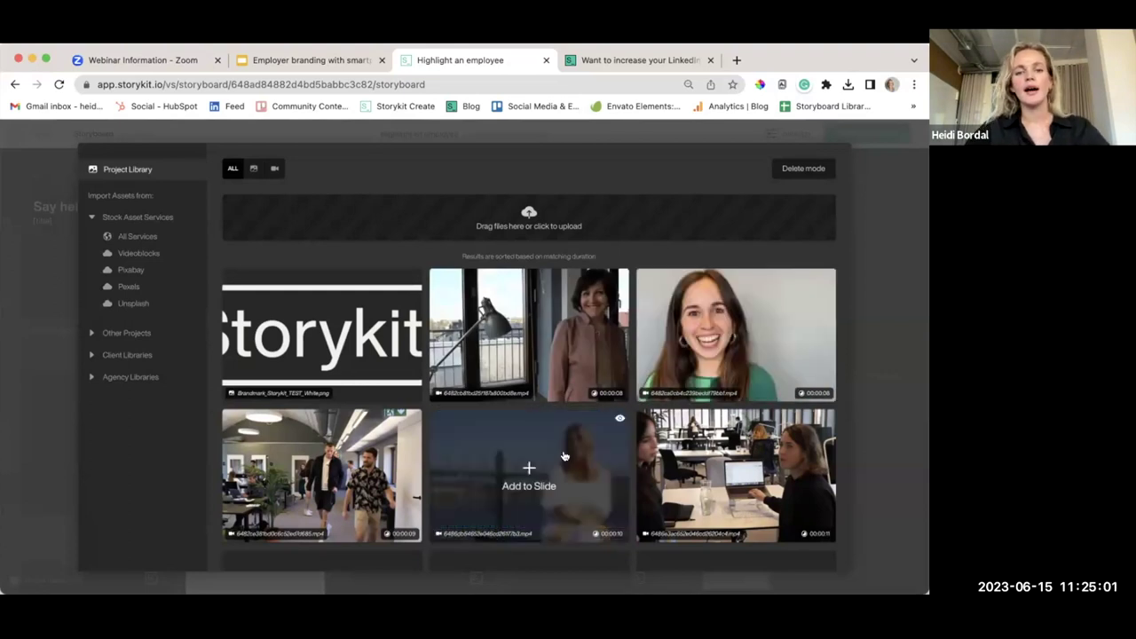
Add the library clip of the woman in green as slide 1's main asset
{"action": "scroll", "coordinate": [533, 452], "scroll_direction": "down", "scroll_amount": 3}
{"action": "scroll", "coordinate": [563, 455], "scroll_direction": "up", "scroll_amount": 2}
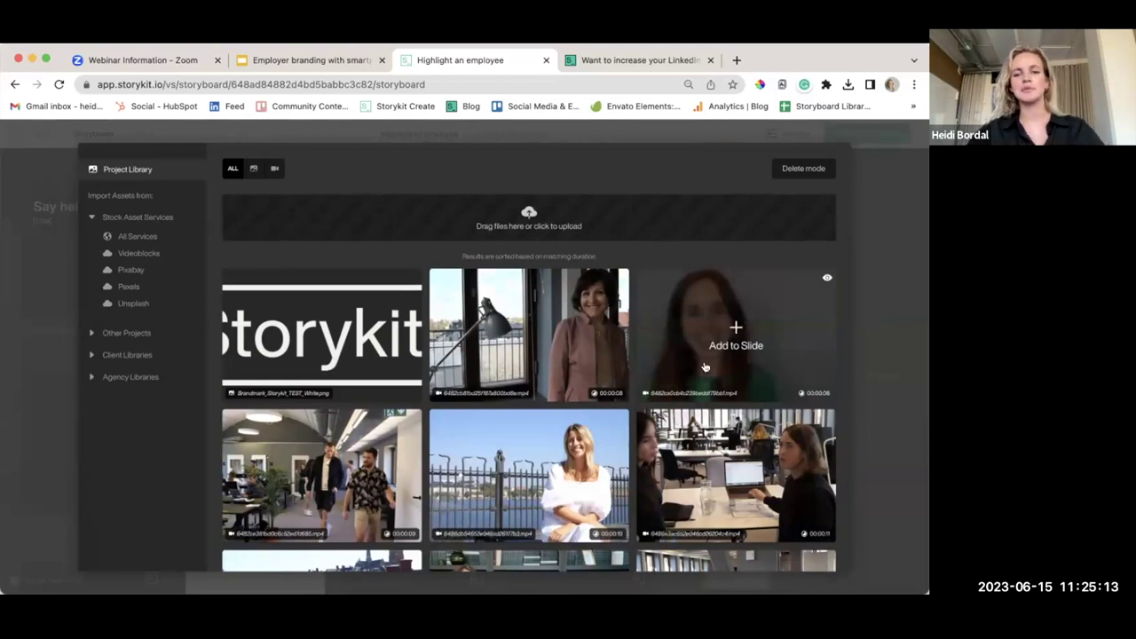
{"action": "scroll", "coordinate": [602, 356], "scroll_direction": "down", "scroll_amount": 5}
{"action": "scroll", "coordinate": [603, 355], "scroll_direction": "up", "scroll_amount": 10}
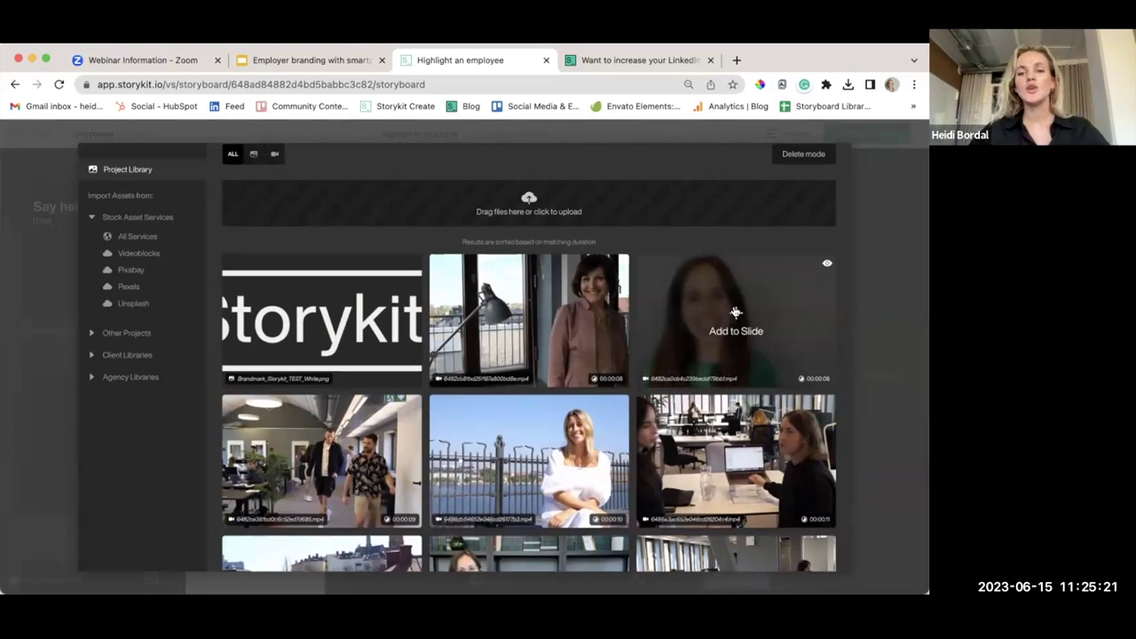
{"action": "left_click", "coordinate": [736, 312]}
{"action": "left_click", "coordinate": [99, 241]}
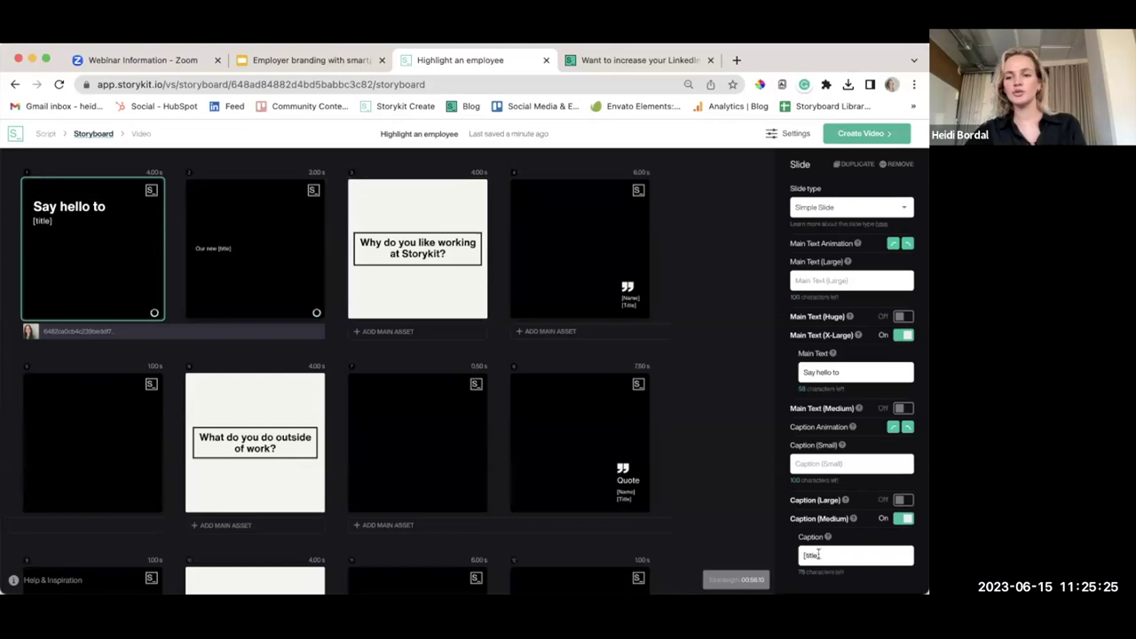
Put the employee's name in slide 1's caption and set slide 2's small caption to 'Our SDR Manager'
{"action": "triple_click", "coordinate": [818, 555]}
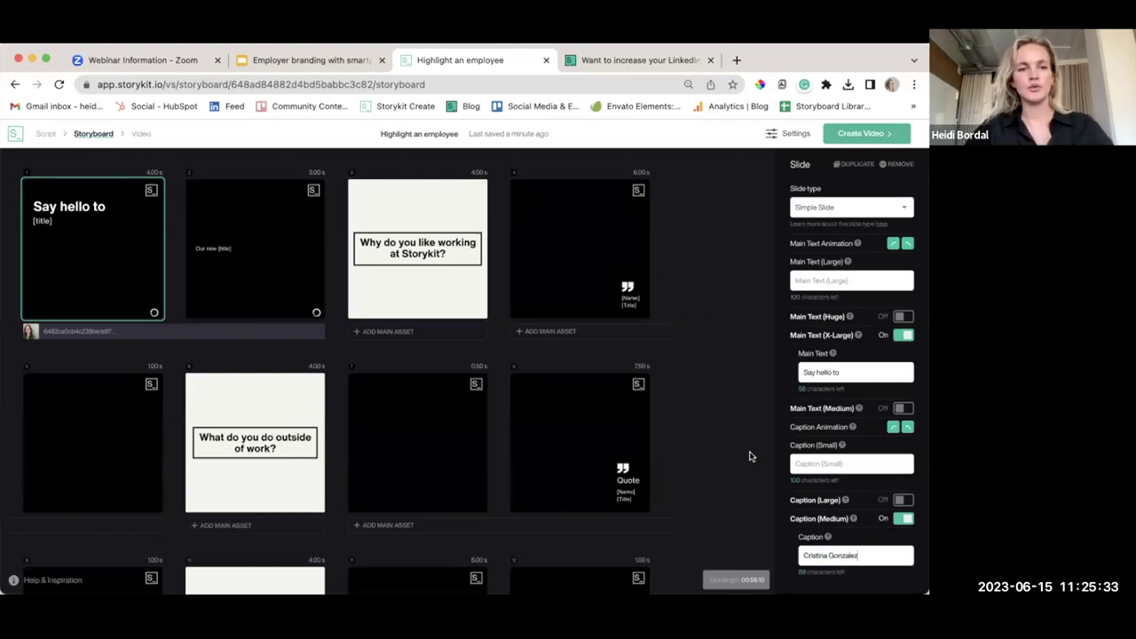
{"action": "left_click", "coordinate": [276, 229]}
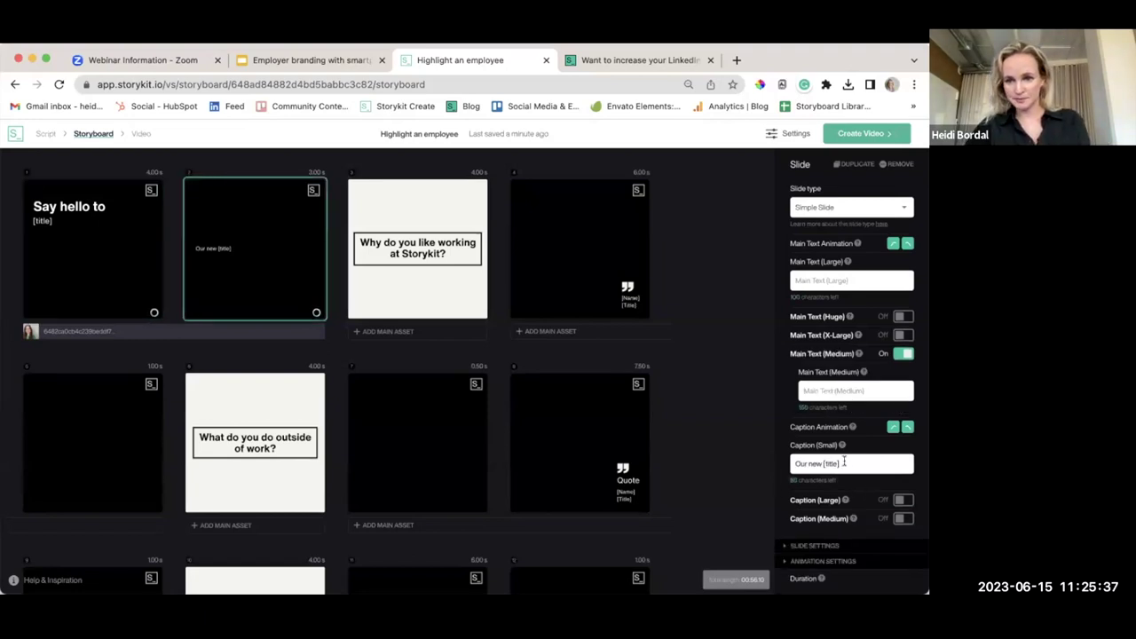
{"action": "left_click_drag", "start_coordinate": [840, 463], "coordinate": [823, 460]}
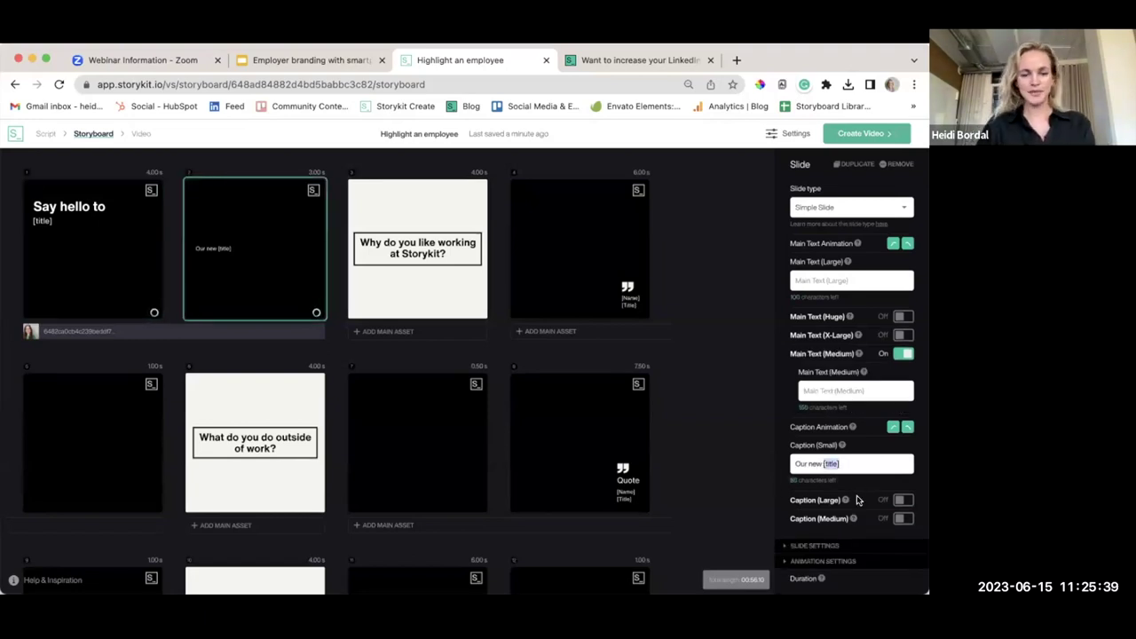
{"action": "key", "text": "BackSpace"}
{"action": "key", "text": "BackSpace"}
{"action": "key", "text": "BackSpace"}
{"action": "key", "text": "BackSpace"}
{"action": "key", "text": "BackSpace"}
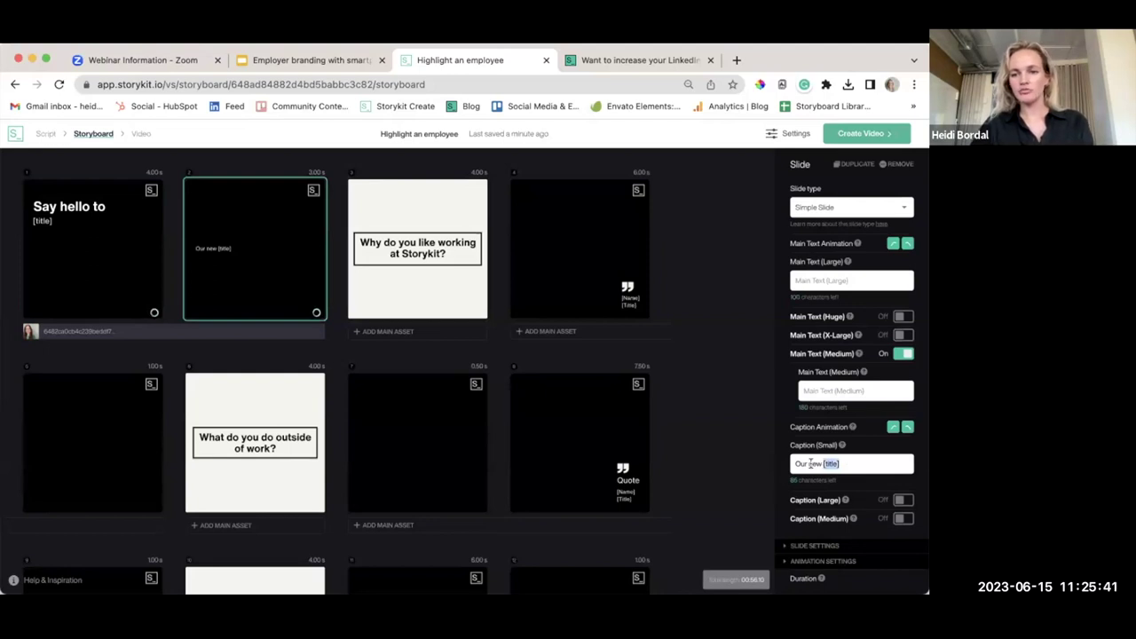
{"action": "type", "text": "SDR mana"}
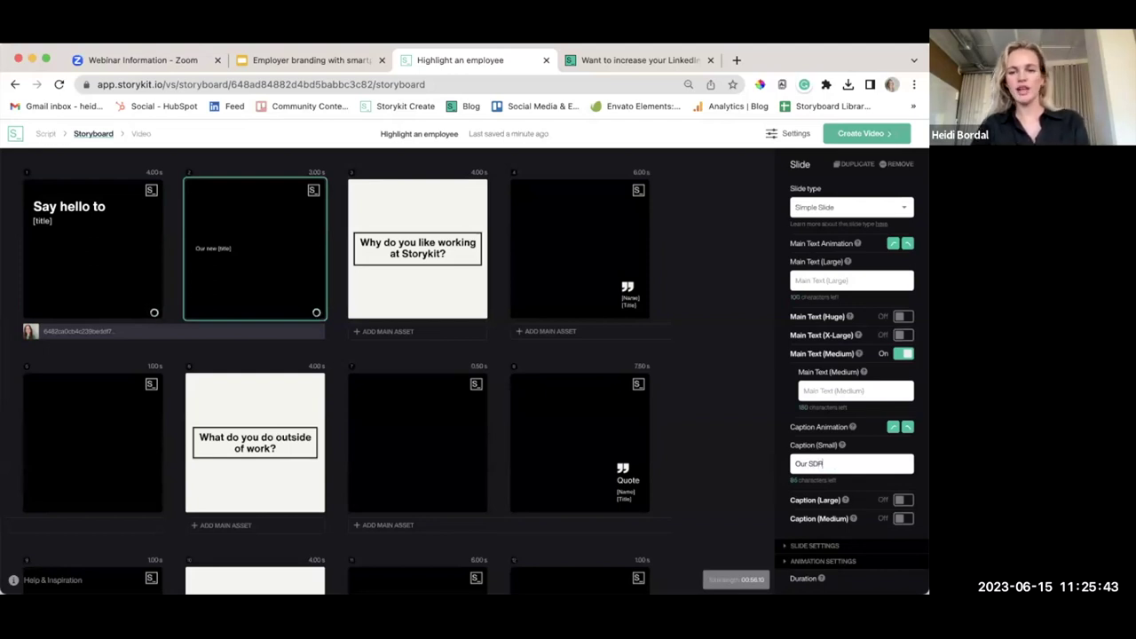
{"action": "key", "text": "BackSpace"}
{"action": "key", "text": "BackSpace"}
{"action": "key", "text": "BackSpace"}
{"action": "key", "text": "BackSpace"}
{"action": "type", "text": "Ma"}
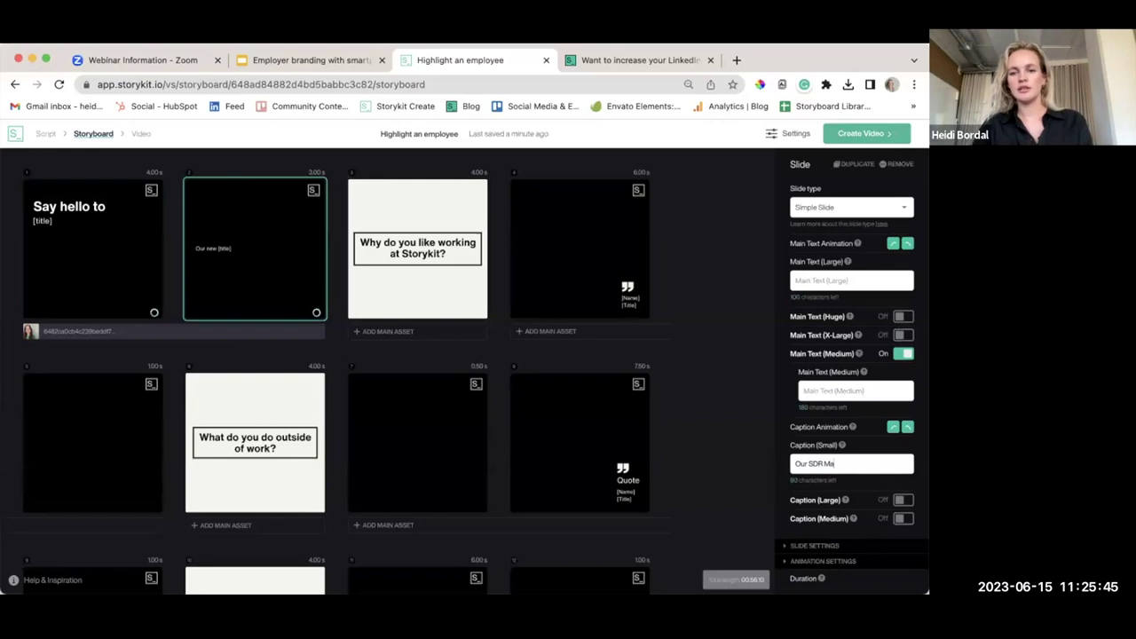
{"action": "type", "text": "nager"}
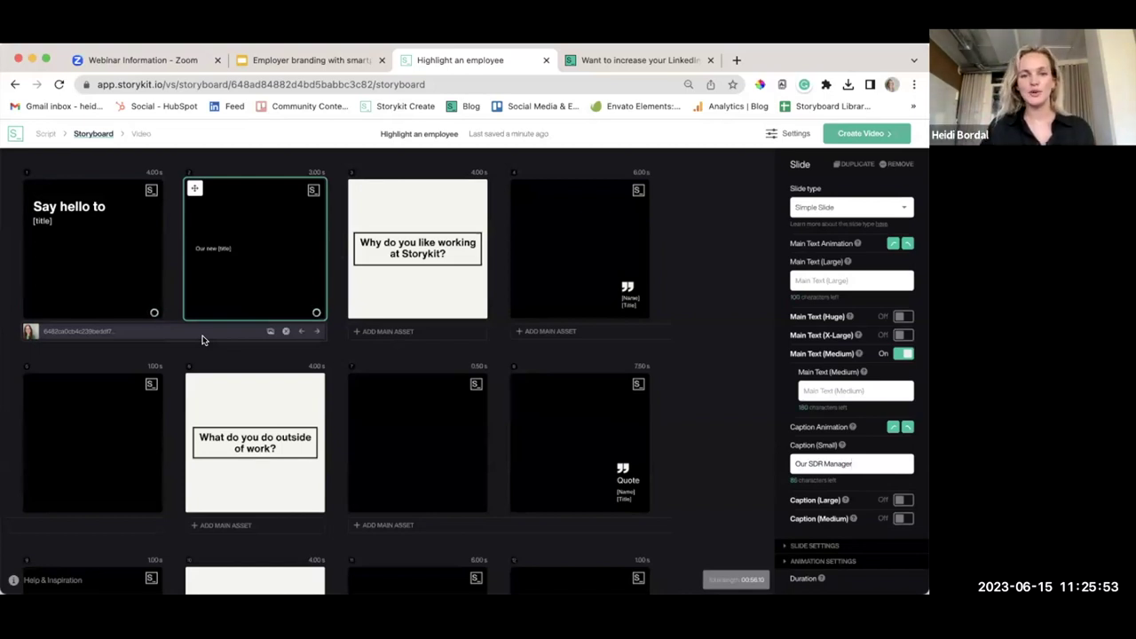
{"action": "scroll", "coordinate": [675, 347], "scroll_direction": "down", "scroll_amount": 1}
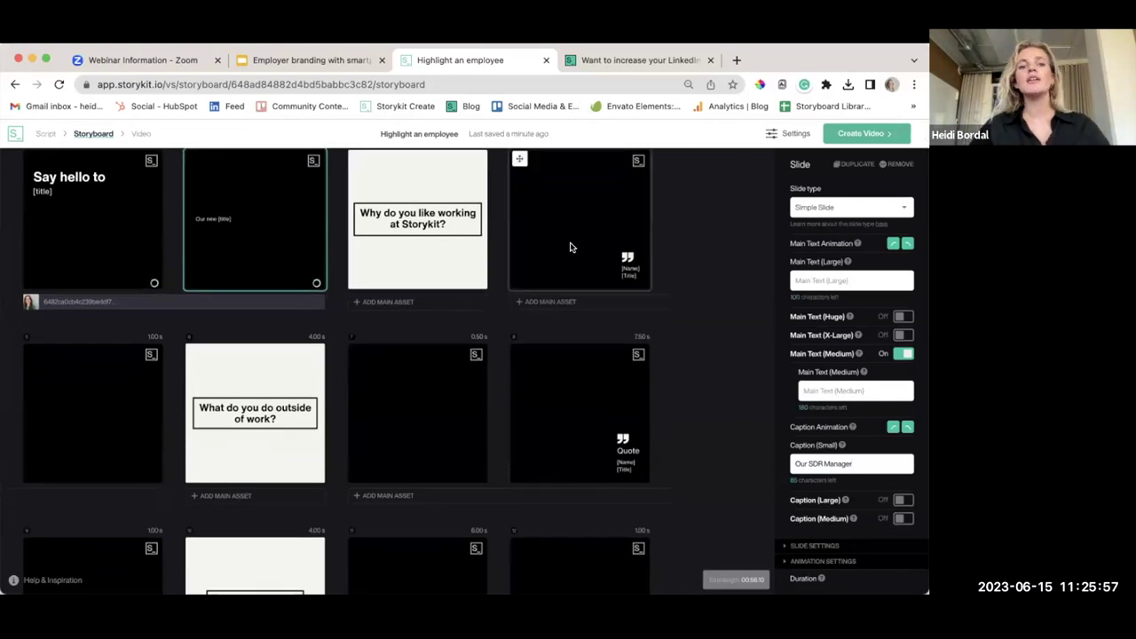
Attach the office clip of a woman at a desk as slide 4's main asset
{"action": "left_click", "coordinate": [541, 301]}
{"action": "scroll", "coordinate": [536, 378], "scroll_direction": "down", "scroll_amount": 5}
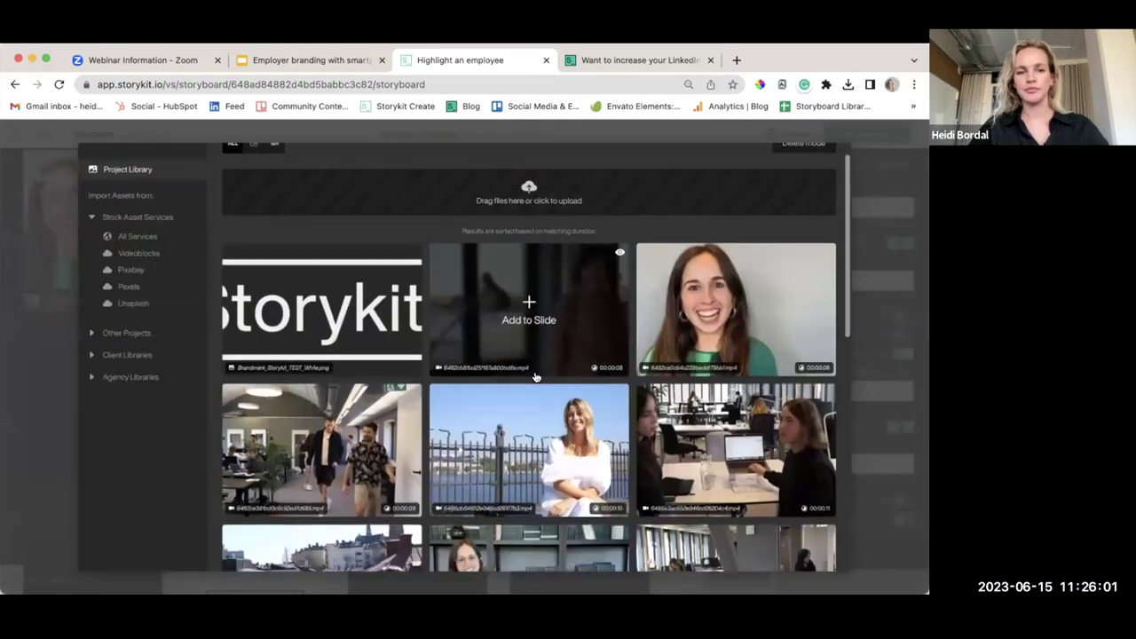
{"action": "scroll", "coordinate": [535, 377], "scroll_direction": "down", "scroll_amount": 5}
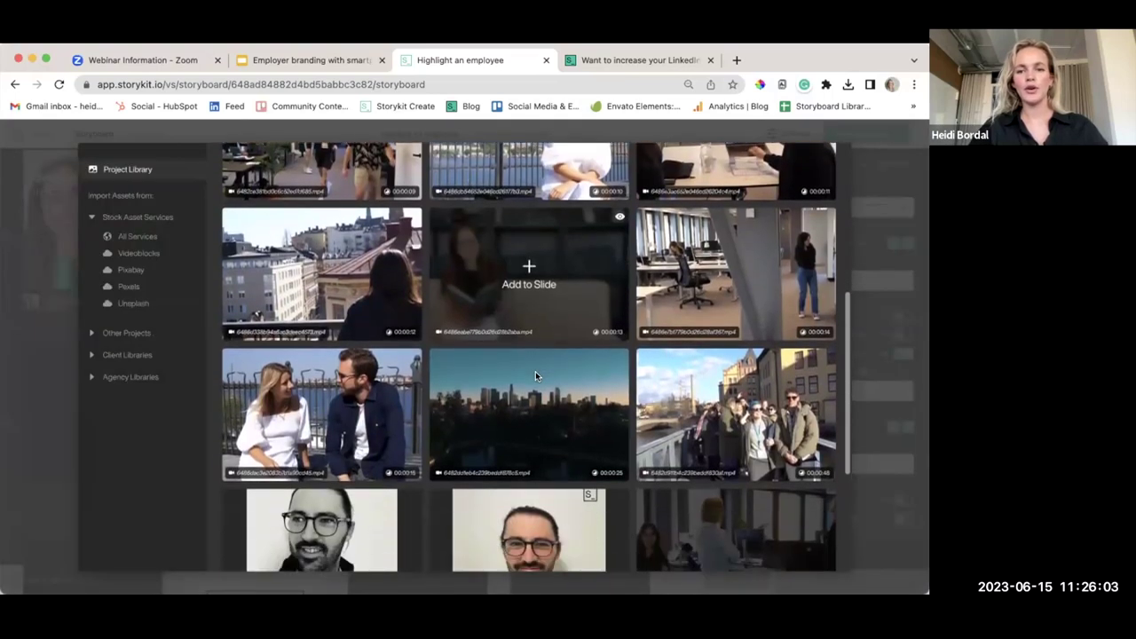
{"action": "scroll", "coordinate": [535, 377], "scroll_direction": "up", "scroll_amount": 10}
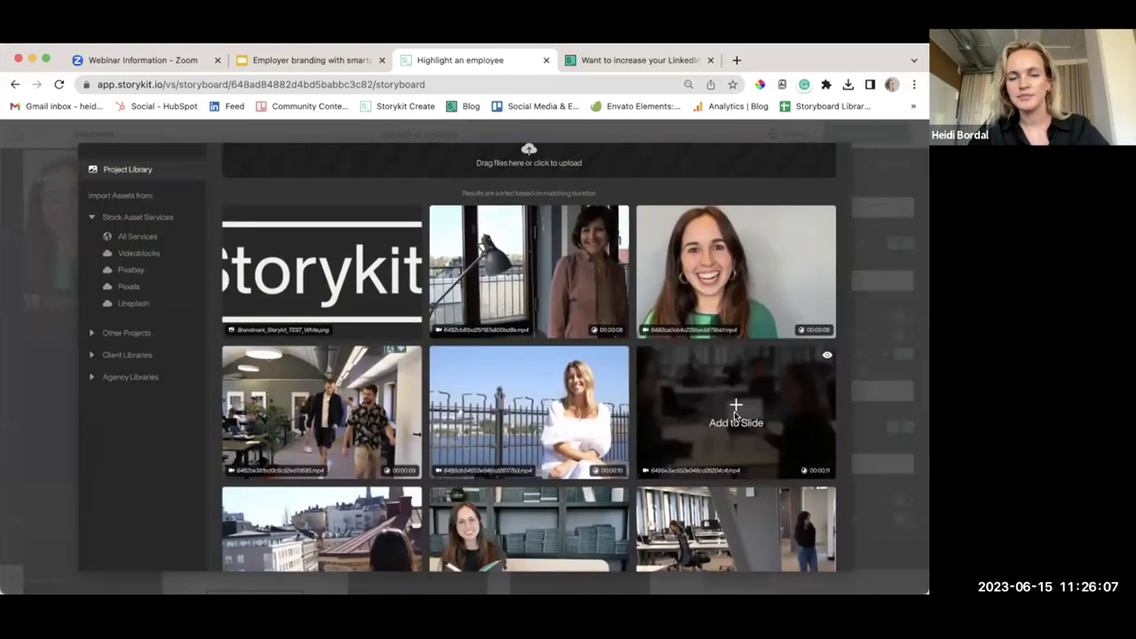
{"action": "left_click", "coordinate": [692, 407]}
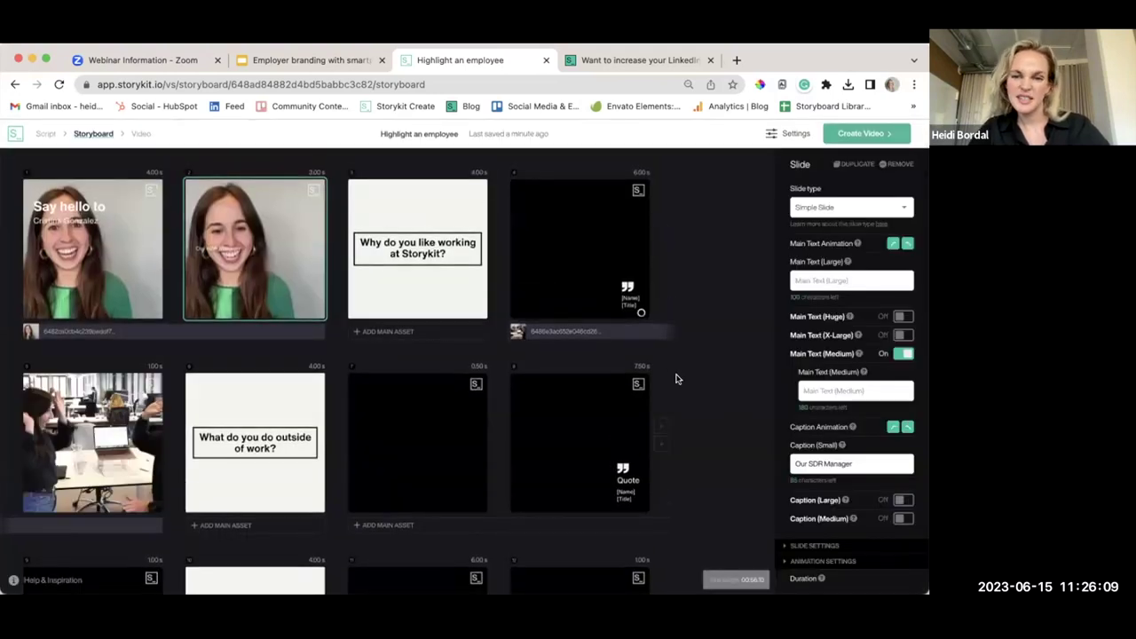
{"action": "left_click", "coordinate": [584, 330]}
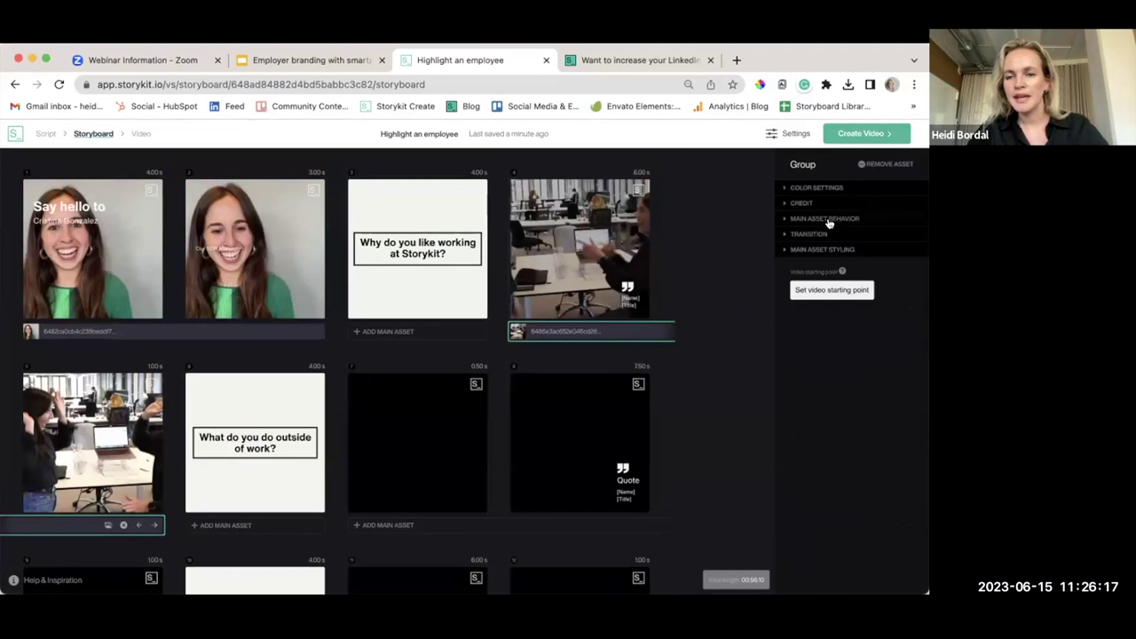
Set the fourth slide's office clip X-position to Left, keeping Y-position Center
{"action": "left_click", "coordinate": [828, 222]}
{"action": "left_click", "coordinate": [827, 258]}
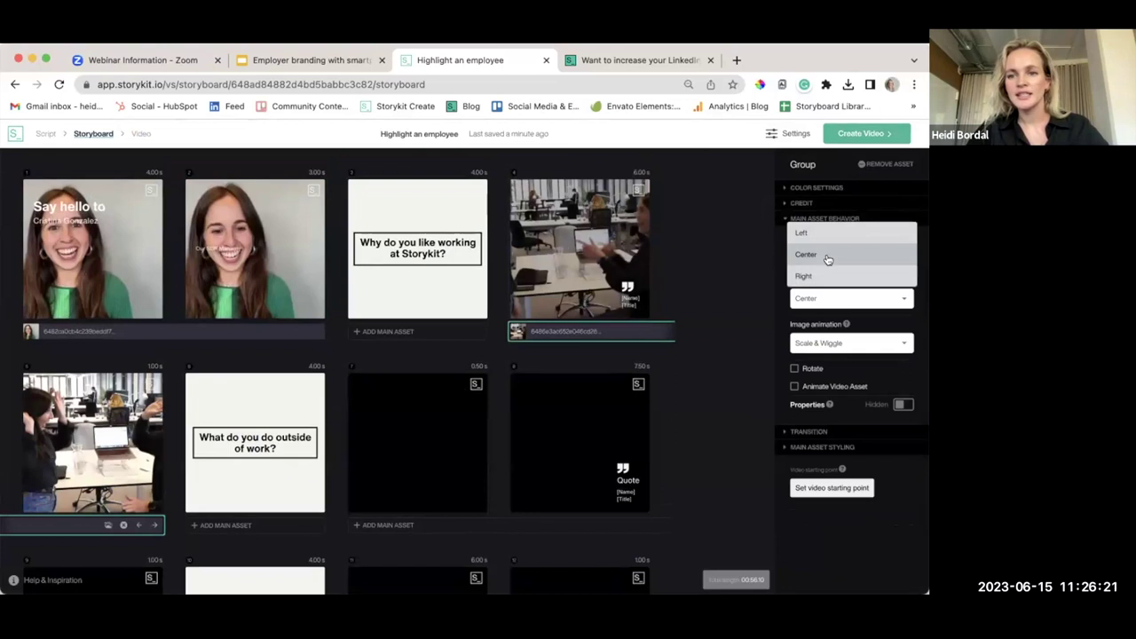
{"action": "left_click", "coordinate": [816, 232]}
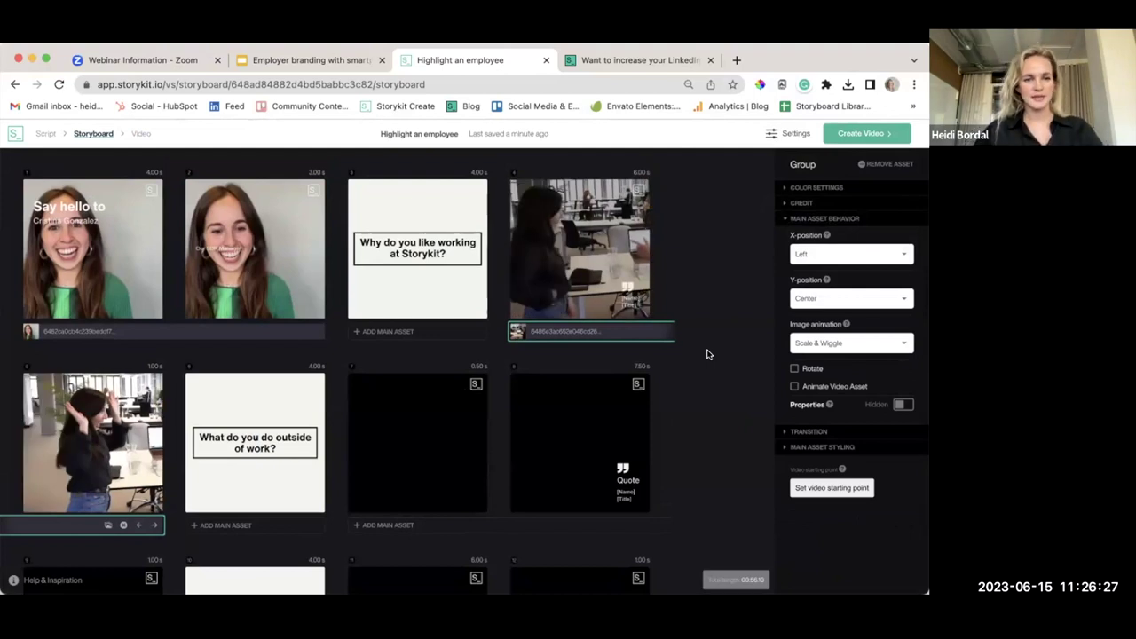
{"action": "left_click", "coordinate": [591, 270]}
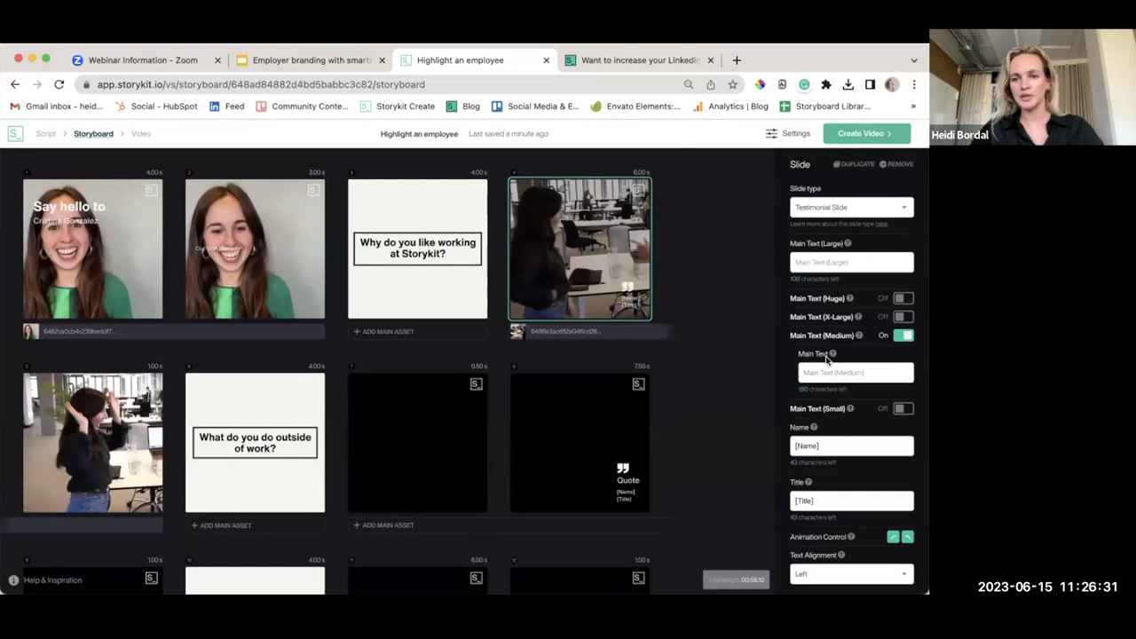
Enter the employee's name and the quote 'Best part of working in Storykit is working with my colleagues!'
{"action": "type", "text": "Cris"}
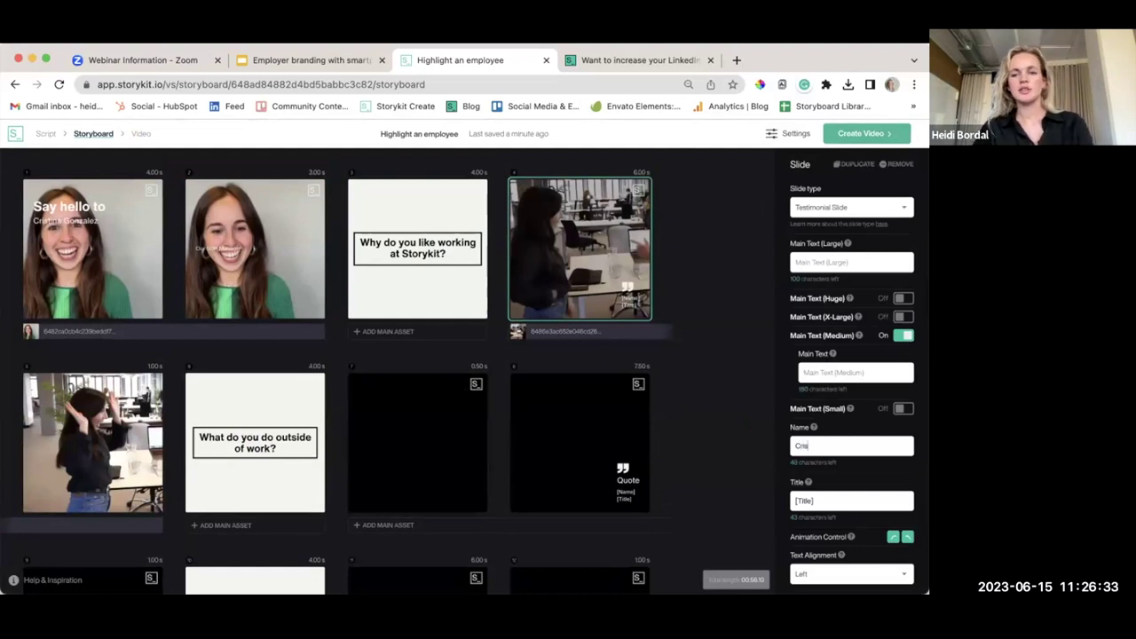
{"action": "type", "text": "itna"}
{"action": "key", "text": "BackSpace"}
{"action": "key", "text": "BackSpace"}
{"action": "key", "text": "BackSpace"}
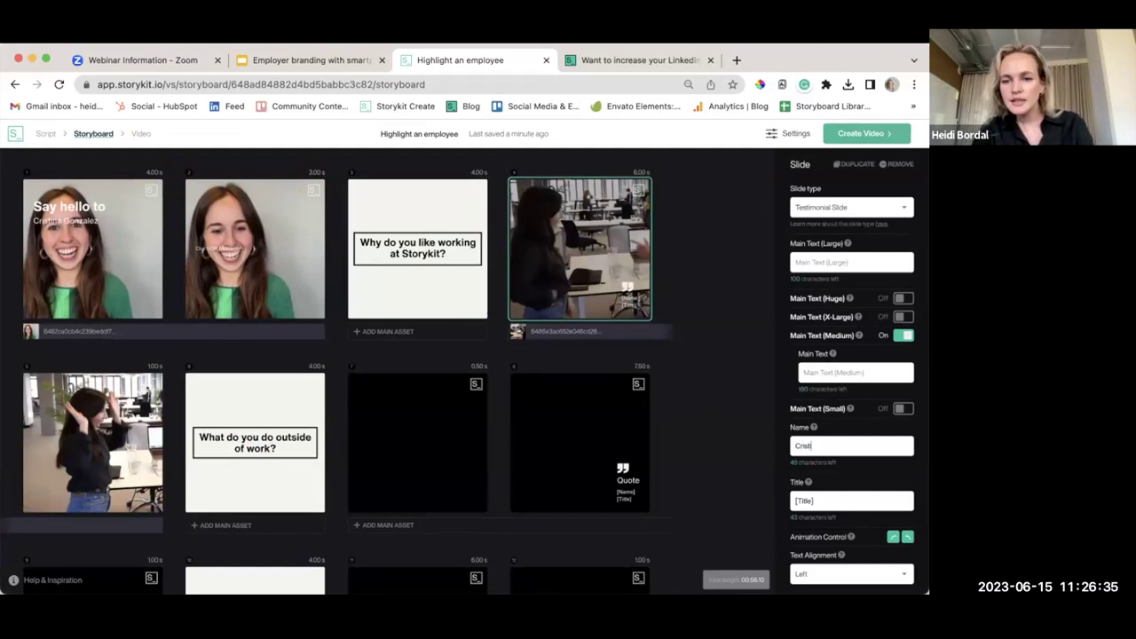
{"action": "type", "text": "na"}
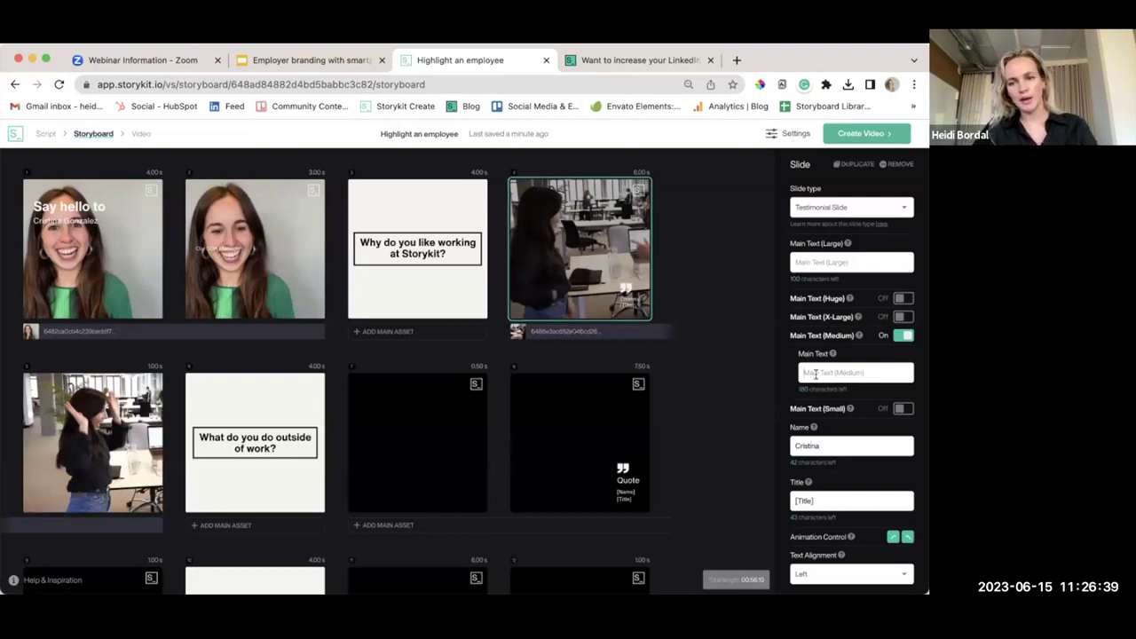
{"action": "type", "text": "Best part of working with"}
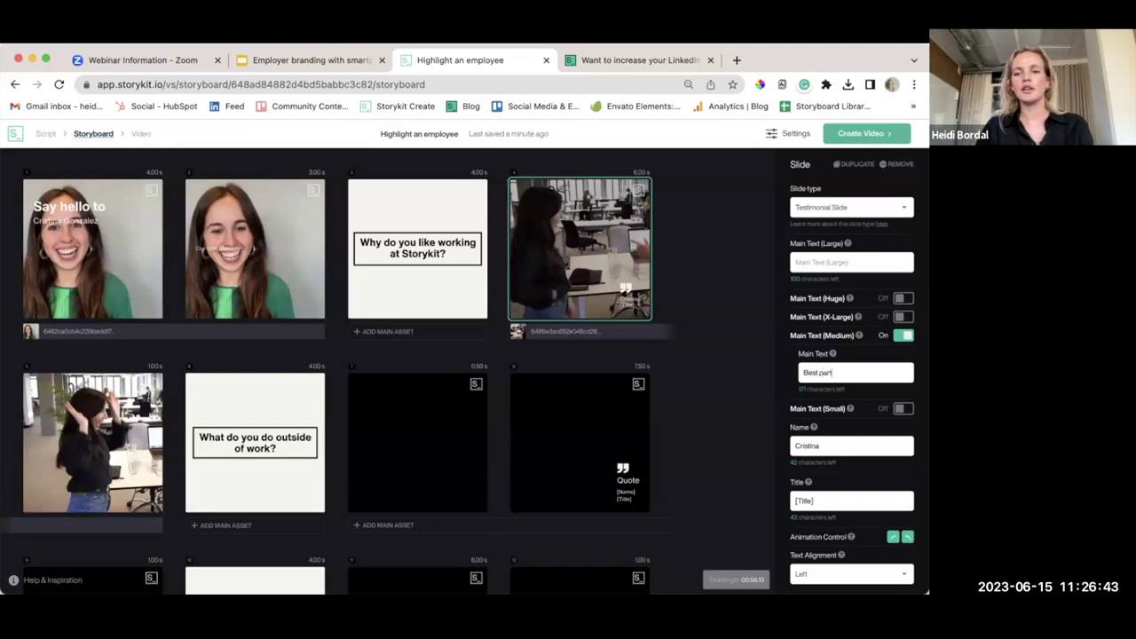
{"action": "key", "text": "BackSpace"}
{"action": "key", "text": "BackSpace"}
{"action": "key", "text": "BackSpace"}
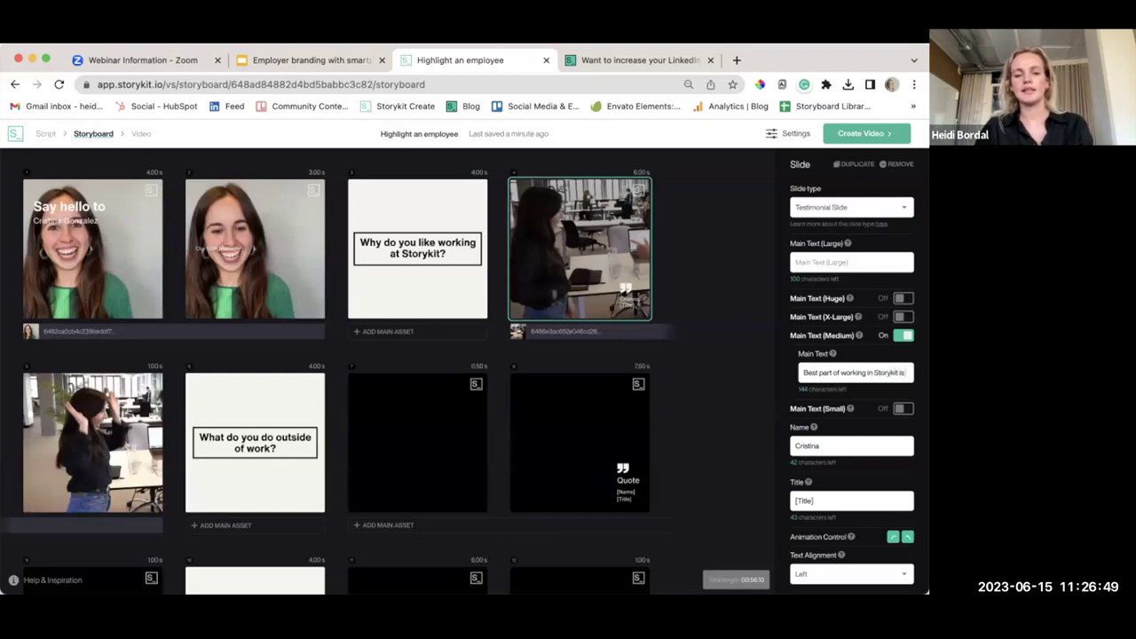
{"action": "type", "text": "working with my colleagues!"}
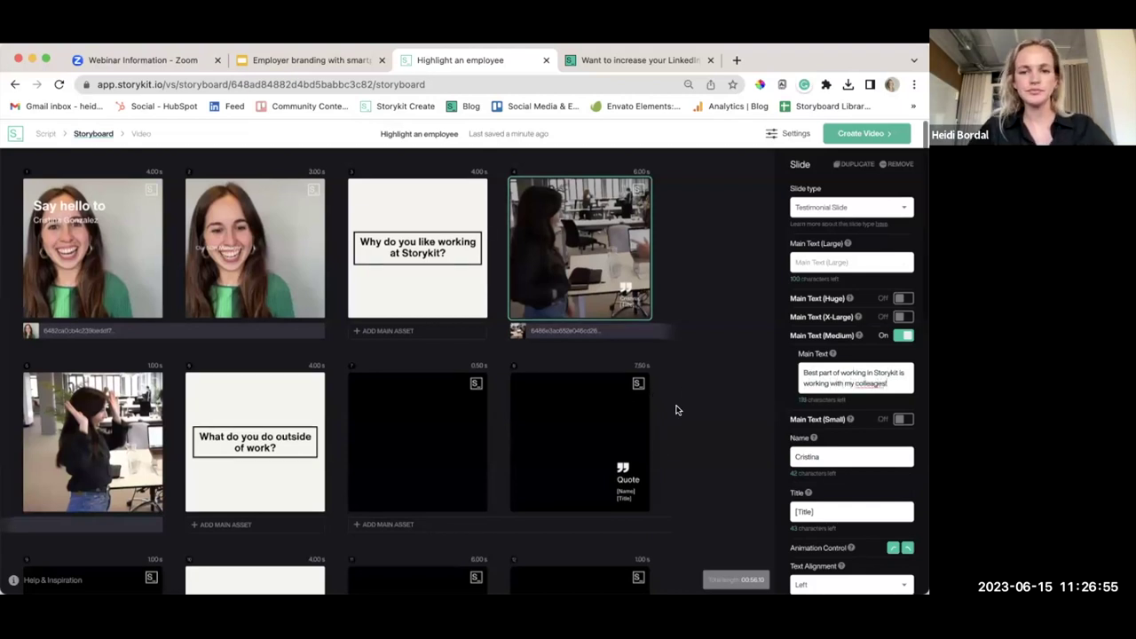
{"action": "scroll", "coordinate": [677, 406], "scroll_direction": "down", "scroll_amount": 2}
{"action": "scroll", "coordinate": [678, 410], "scroll_direction": "down", "scroll_amount": 1}
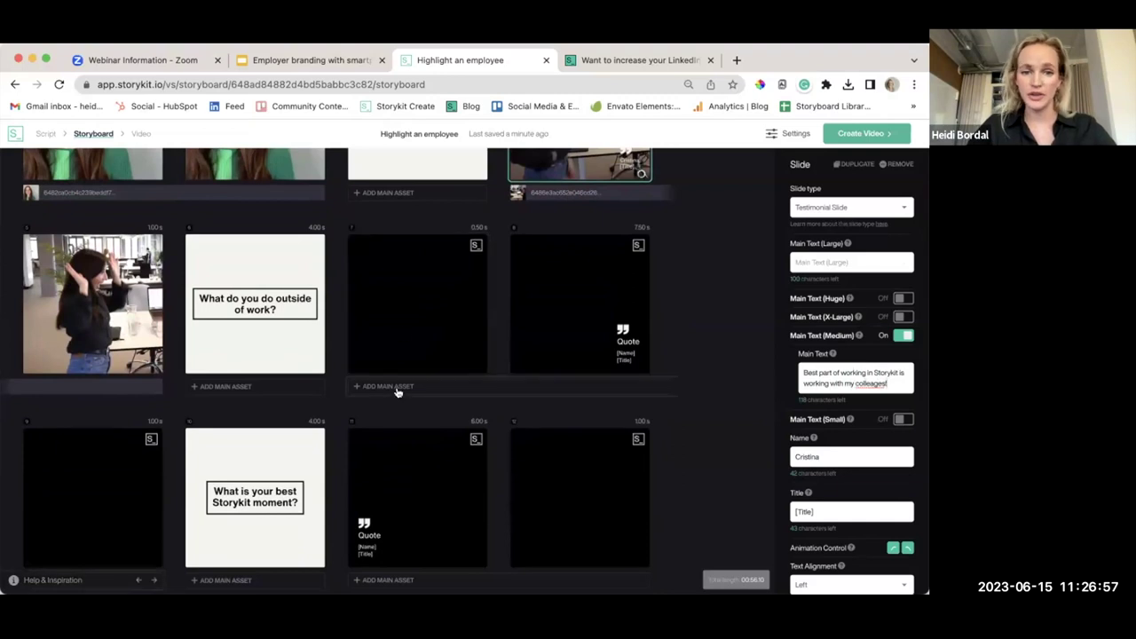
{"action": "scroll", "coordinate": [641, 325], "scroll_direction": "up", "scroll_amount": 1}
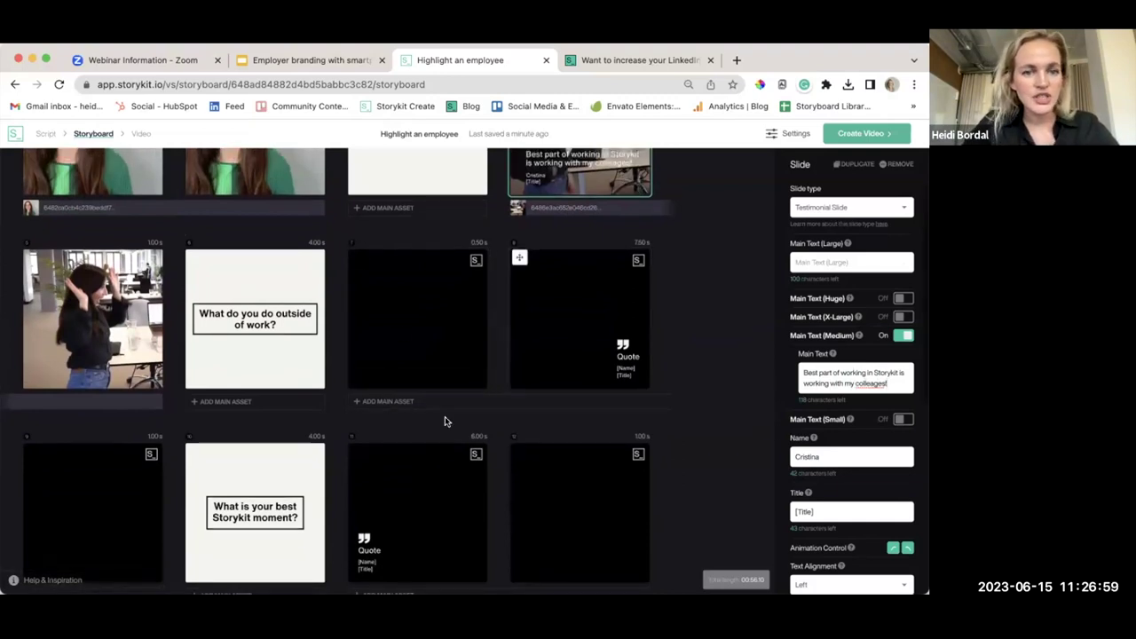
Add the woman-reading clip as the slide's main asset and align it left
{"action": "left_click", "coordinate": [385, 402]}
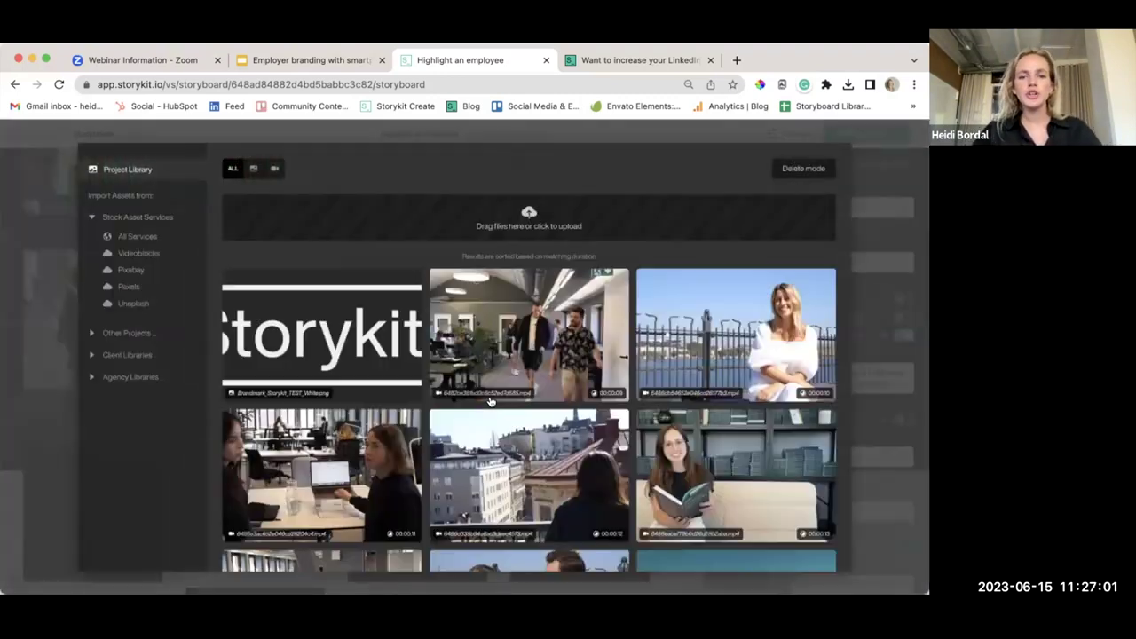
{"action": "scroll", "coordinate": [529, 421], "scroll_direction": "down", "scroll_amount": 2}
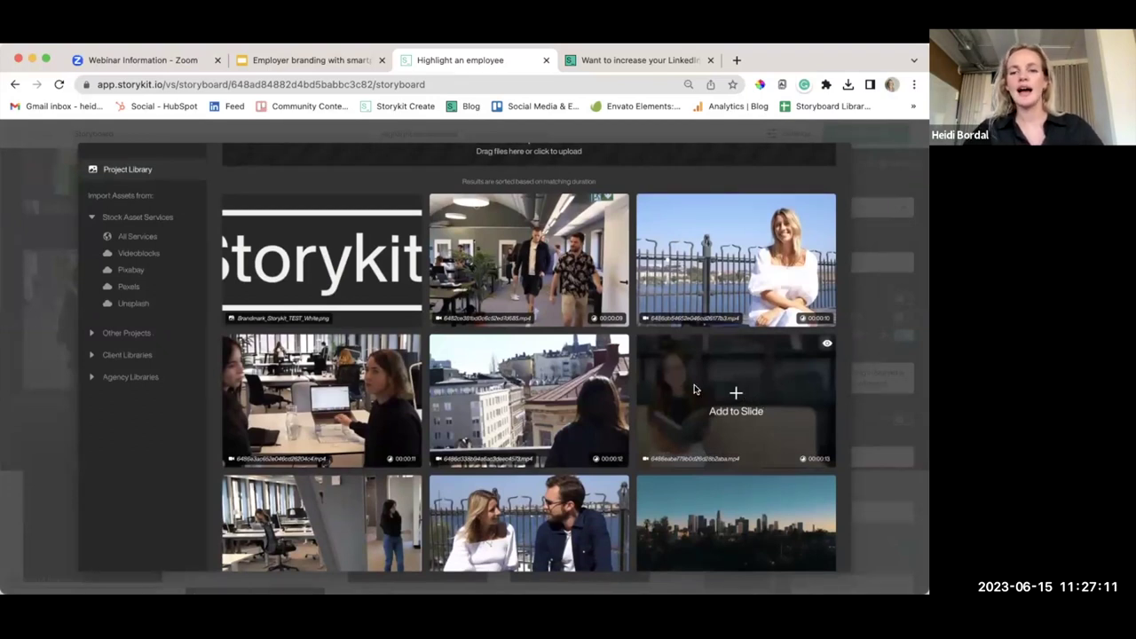
{"action": "left_click", "coordinate": [739, 393]}
{"action": "scroll", "coordinate": [679, 386], "scroll_direction": "down", "scroll_amount": 1}
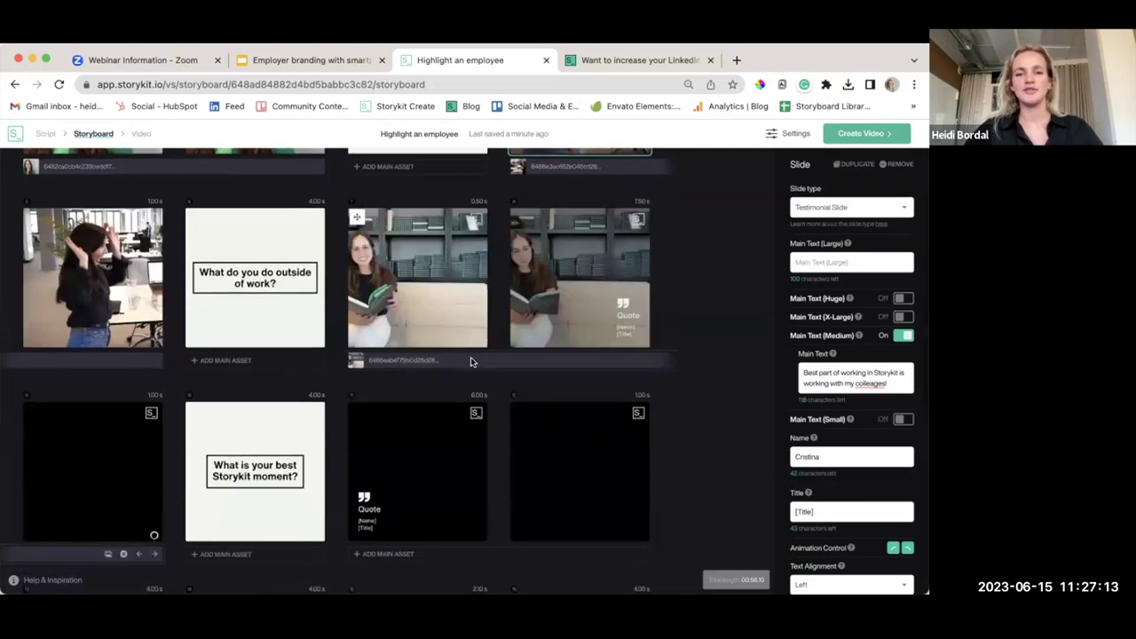
{"action": "left_click", "coordinate": [513, 360]}
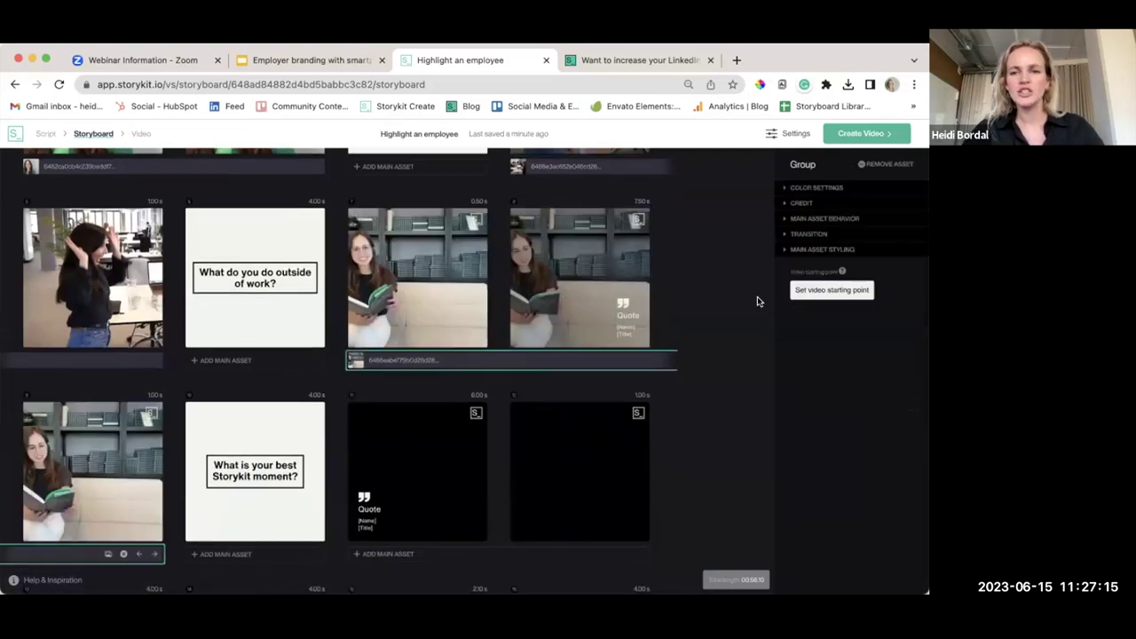
{"action": "left_click", "coordinate": [824, 218]}
{"action": "left_click", "coordinate": [822, 253]}
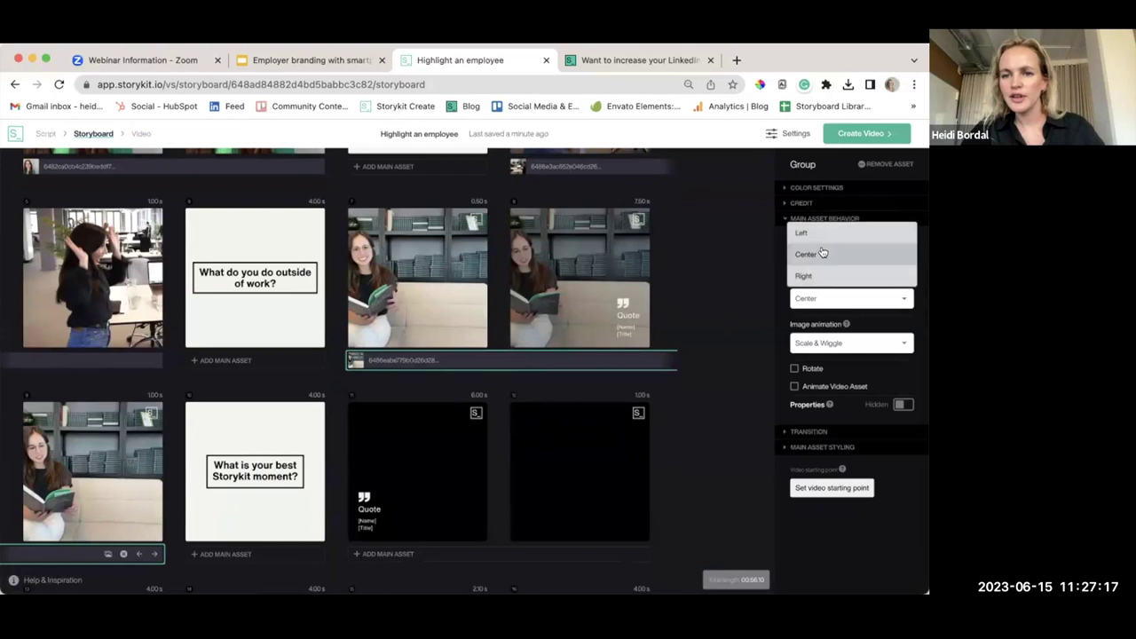
{"action": "left_click", "coordinate": [814, 233]}
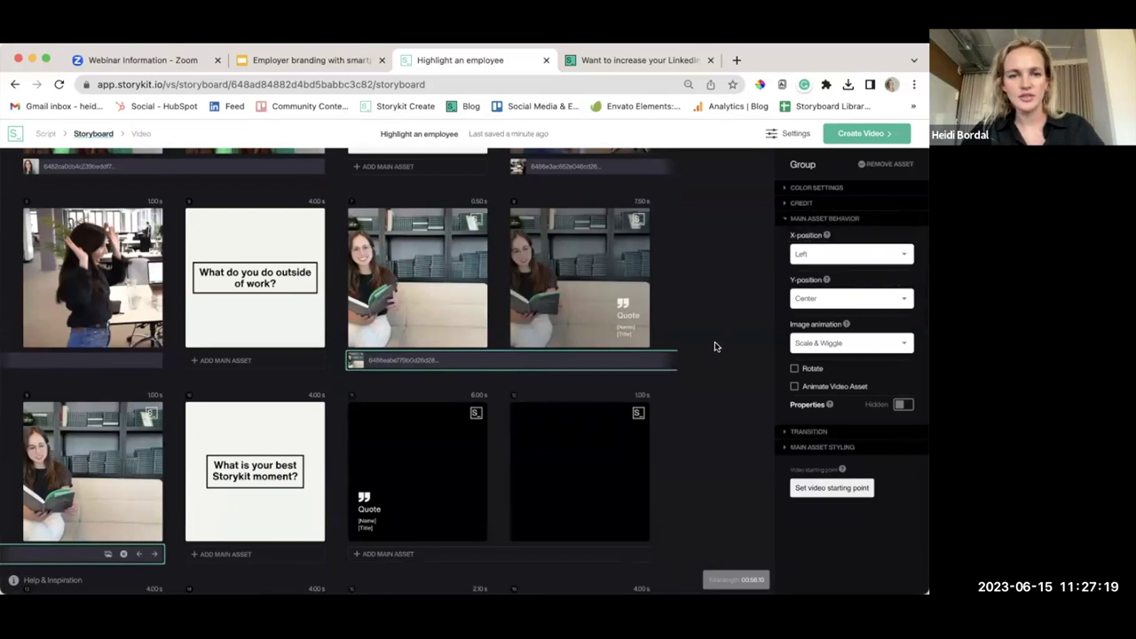
Set the quote slide's text to 'I love reading!' with the employee's name
{"action": "left_click", "coordinate": [592, 300]}
{"action": "scroll", "coordinate": [830, 355], "scroll_direction": "down", "scroll_amount": 2}
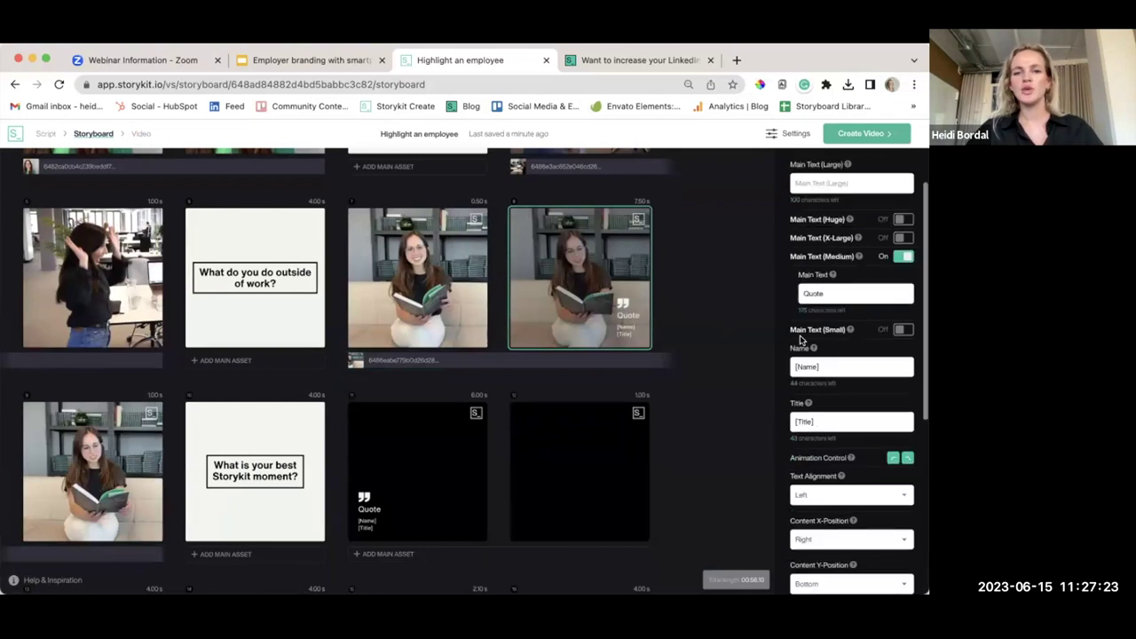
{"action": "triple_click", "coordinate": [825, 366]}
{"action": "type", "text": "Cristina"}
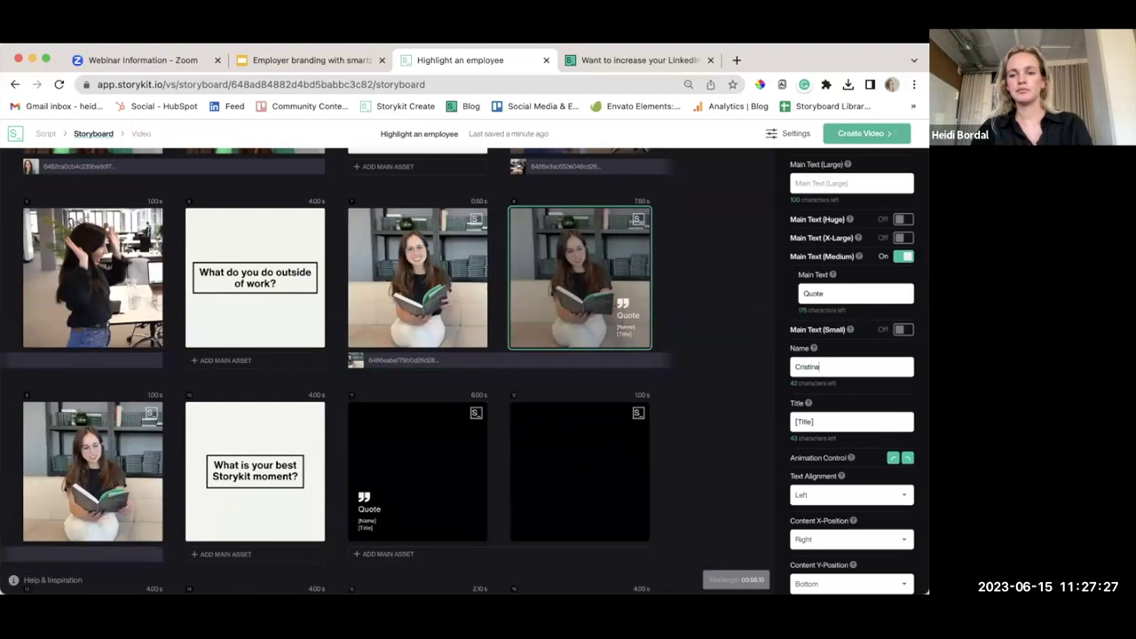
{"action": "double_click", "coordinate": [824, 291]}
{"action": "type", "text": "I love reading!"}
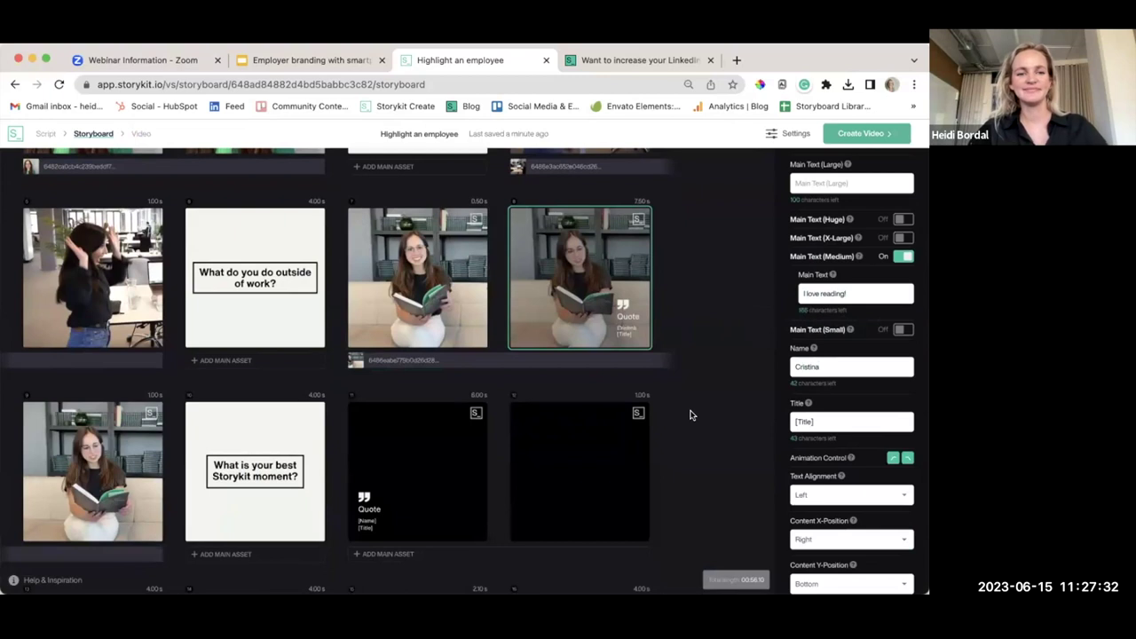
{"action": "scroll", "coordinate": [690, 413], "scroll_direction": "down", "scroll_amount": 3}
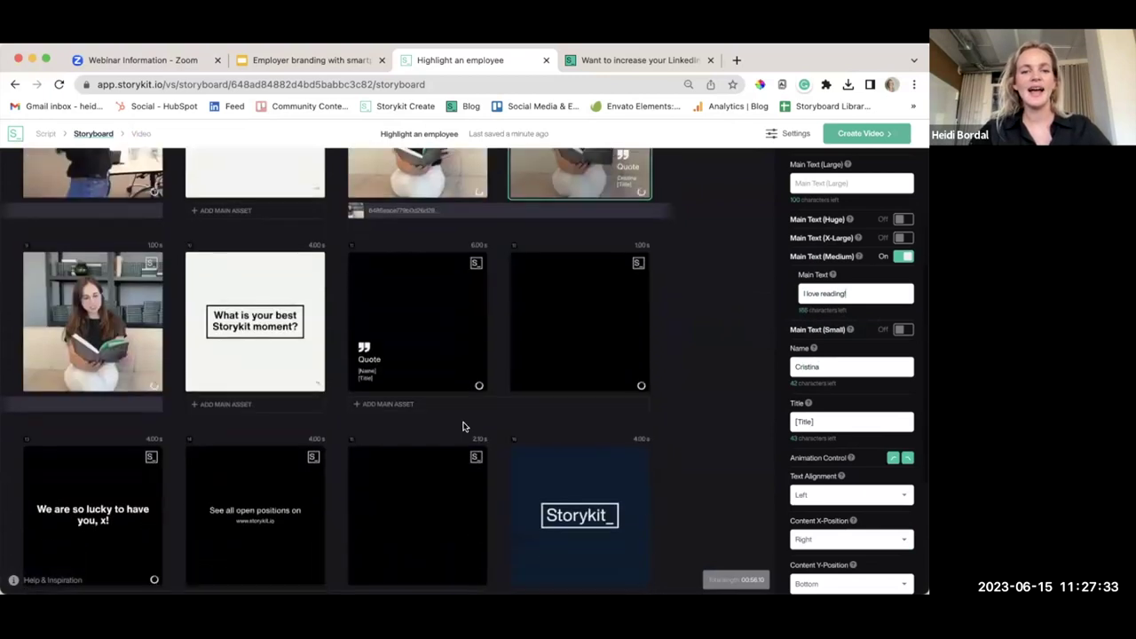
{"action": "left_click", "coordinate": [406, 404]}
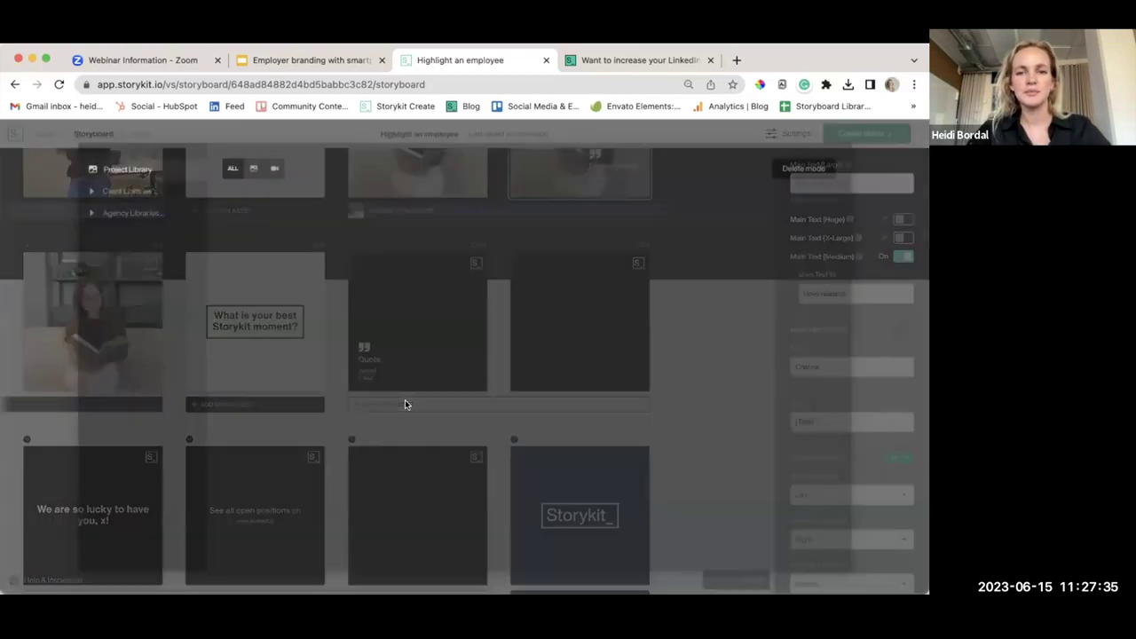
Add the crowd street clip as the next quote slide's main asset
{"action": "scroll", "coordinate": [510, 354], "scroll_direction": "down", "scroll_amount": 8}
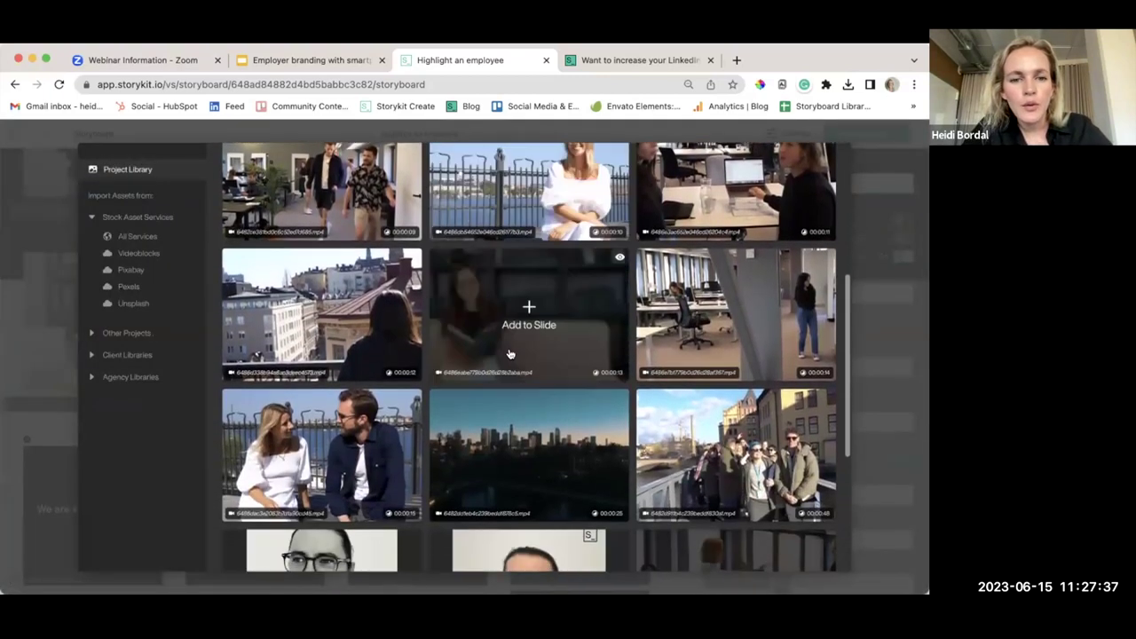
{"action": "scroll", "coordinate": [510, 353], "scroll_direction": "down", "scroll_amount": 3}
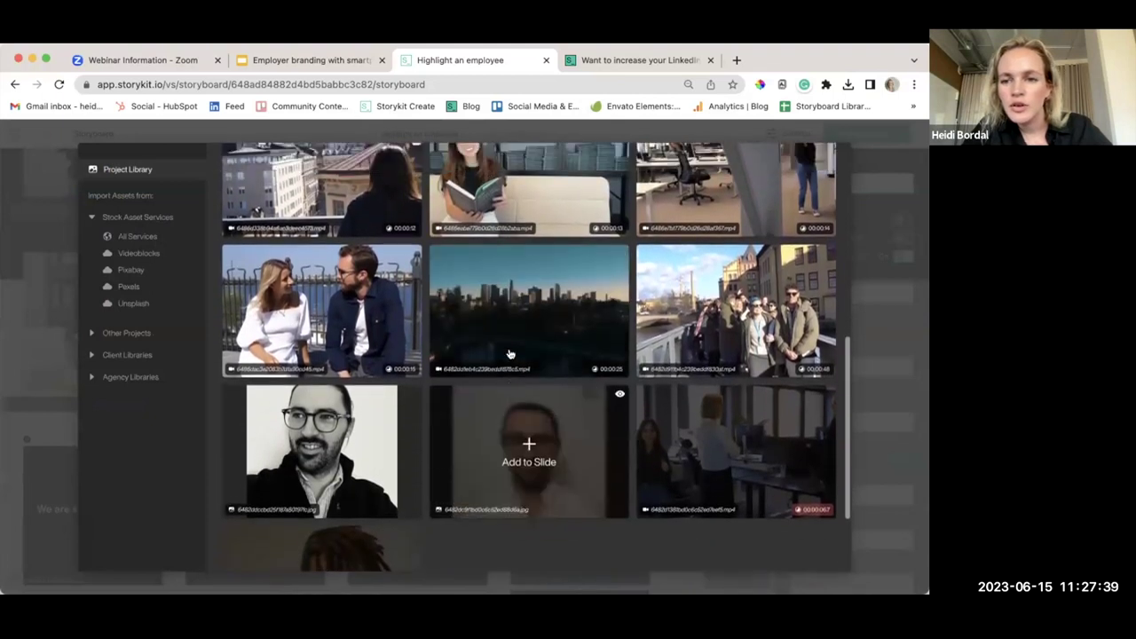
{"action": "scroll", "coordinate": [511, 353], "scroll_direction": "up", "scroll_amount": 1}
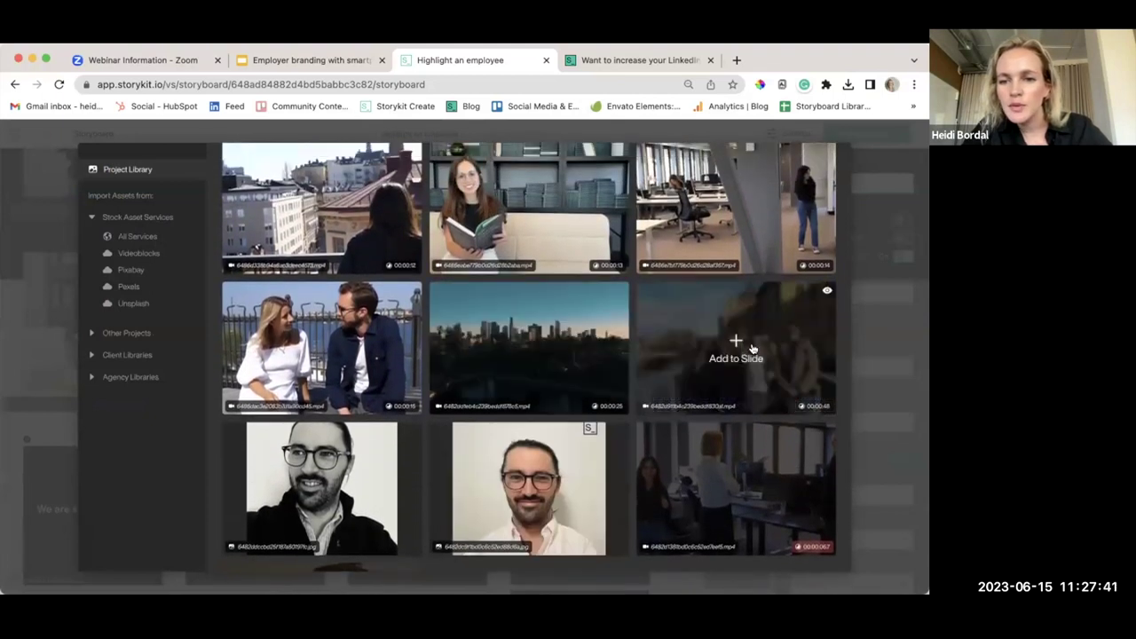
{"action": "left_click", "coordinate": [752, 349]}
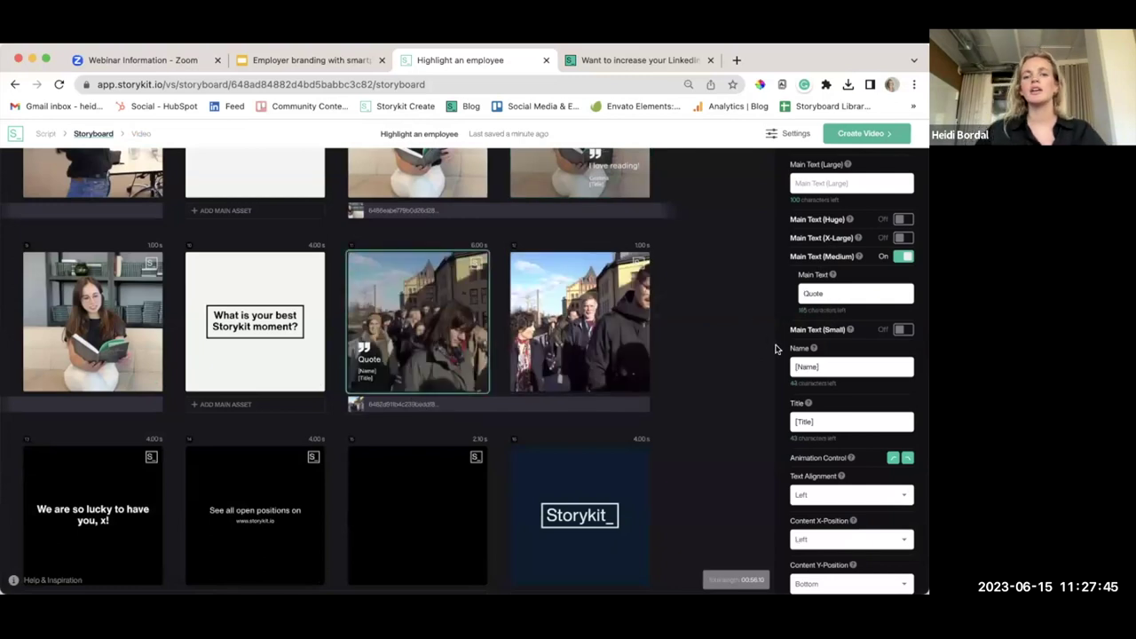
{"action": "scroll", "coordinate": [821, 278], "scroll_direction": "up", "scroll_amount": 2}
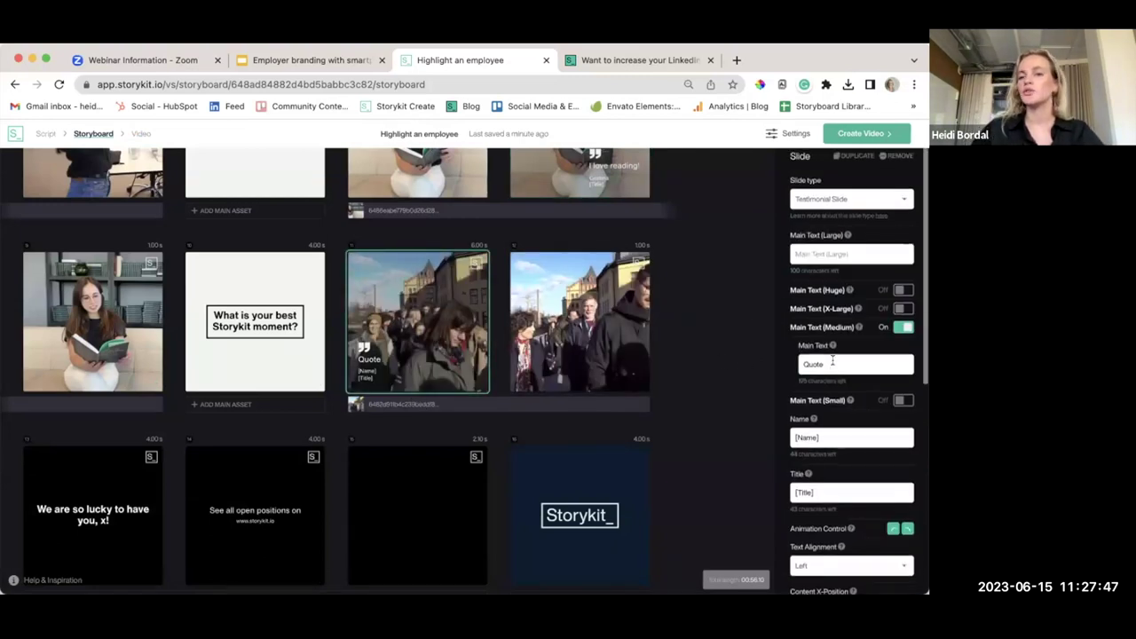
{"action": "scroll", "coordinate": [821, 275], "scroll_direction": "down", "scroll_amount": 2}
{"action": "scroll", "coordinate": [839, 274], "scroll_direction": "up", "scroll_amount": 2}
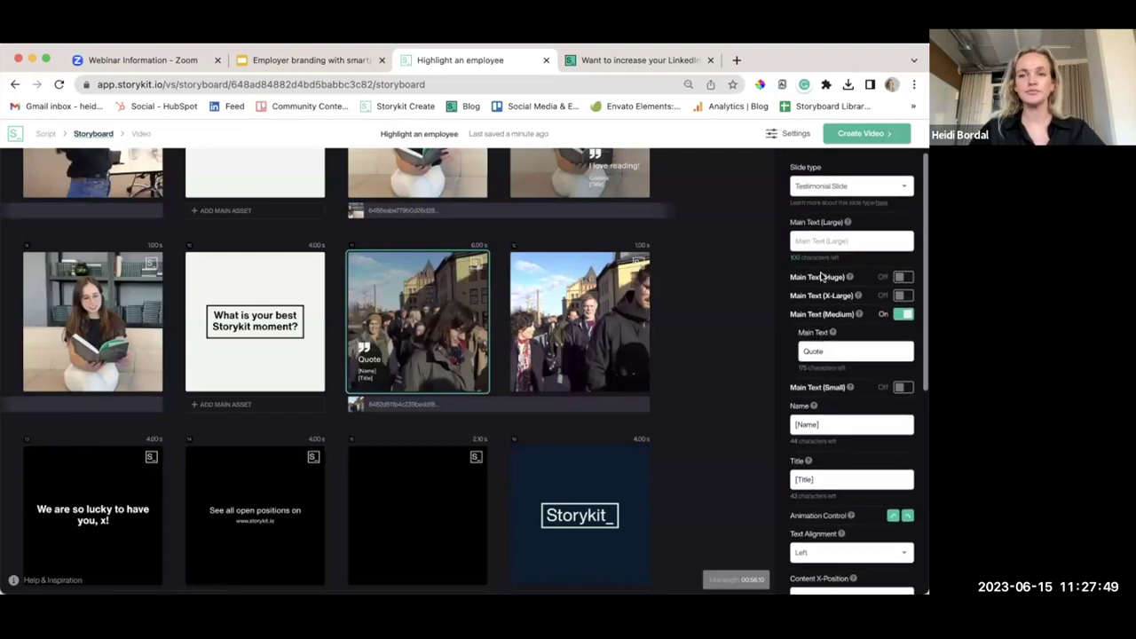
{"action": "scroll", "coordinate": [852, 293], "scroll_direction": "down", "scroll_amount": 5}
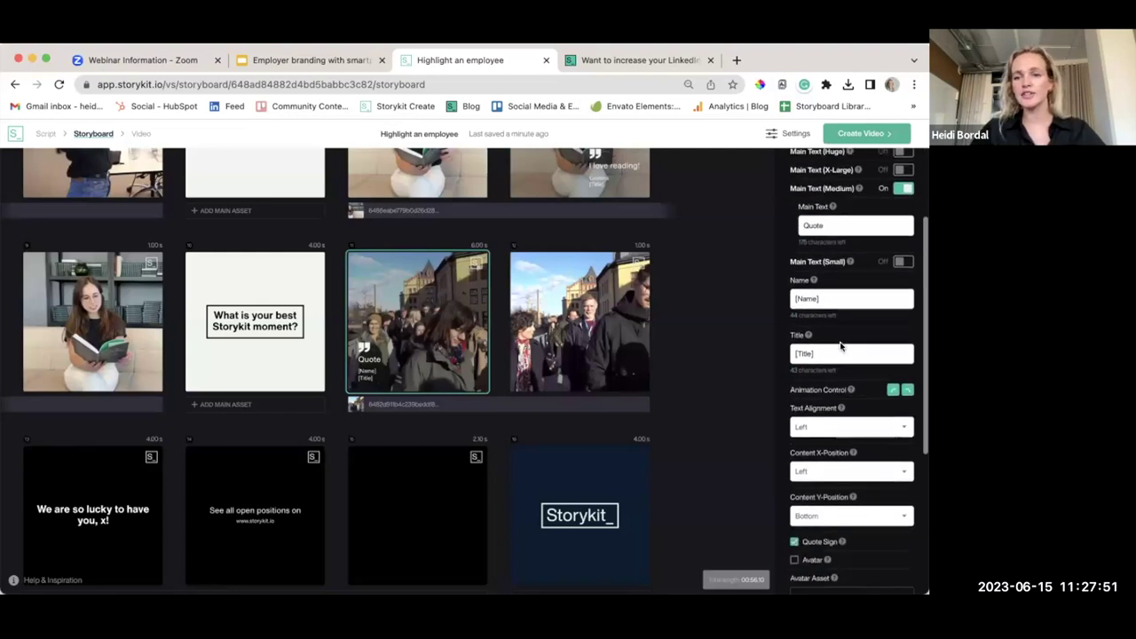
{"action": "scroll", "coordinate": [842, 347], "scroll_direction": "down", "scroll_amount": 1}
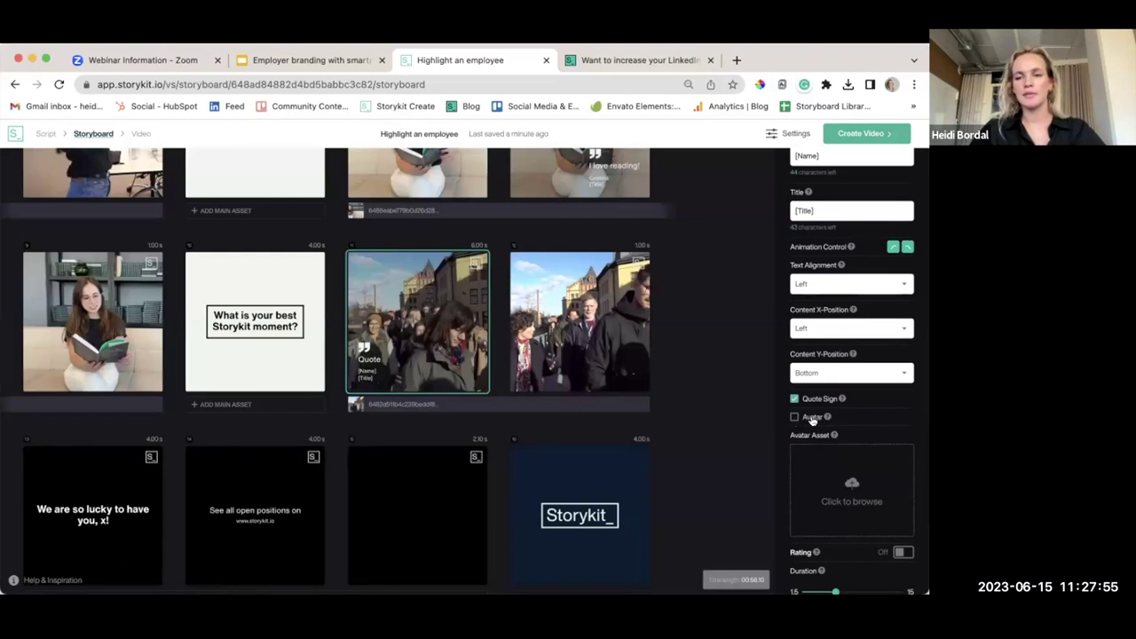
{"action": "scroll", "coordinate": [867, 414], "scroll_direction": "up", "scroll_amount": 1}
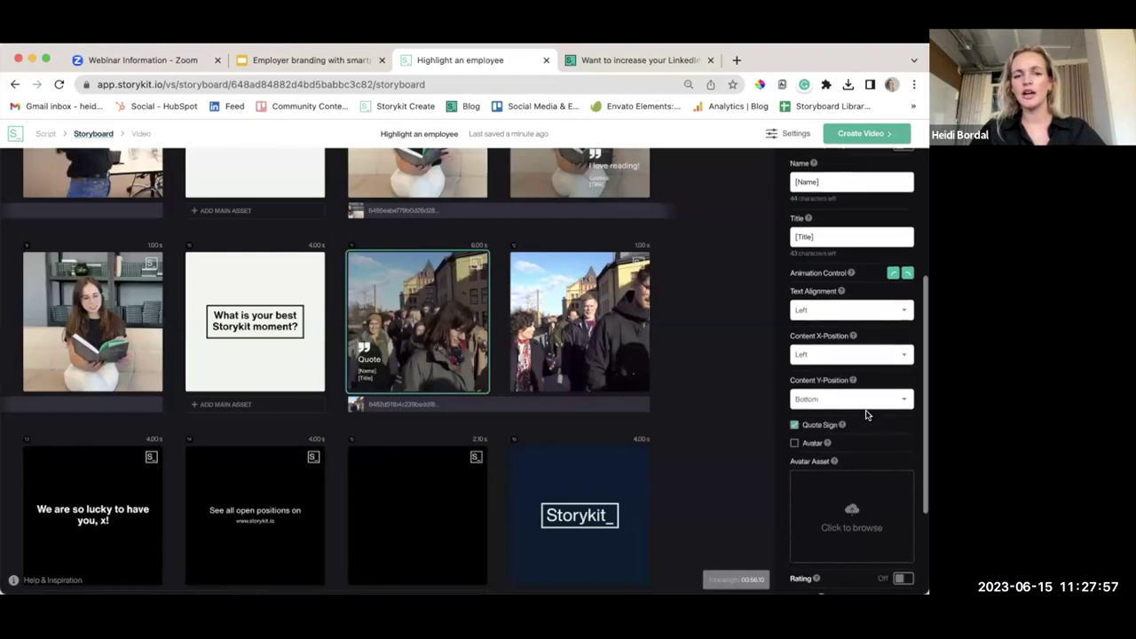
{"action": "scroll", "coordinate": [832, 342], "scroll_direction": "up", "scroll_amount": 4}
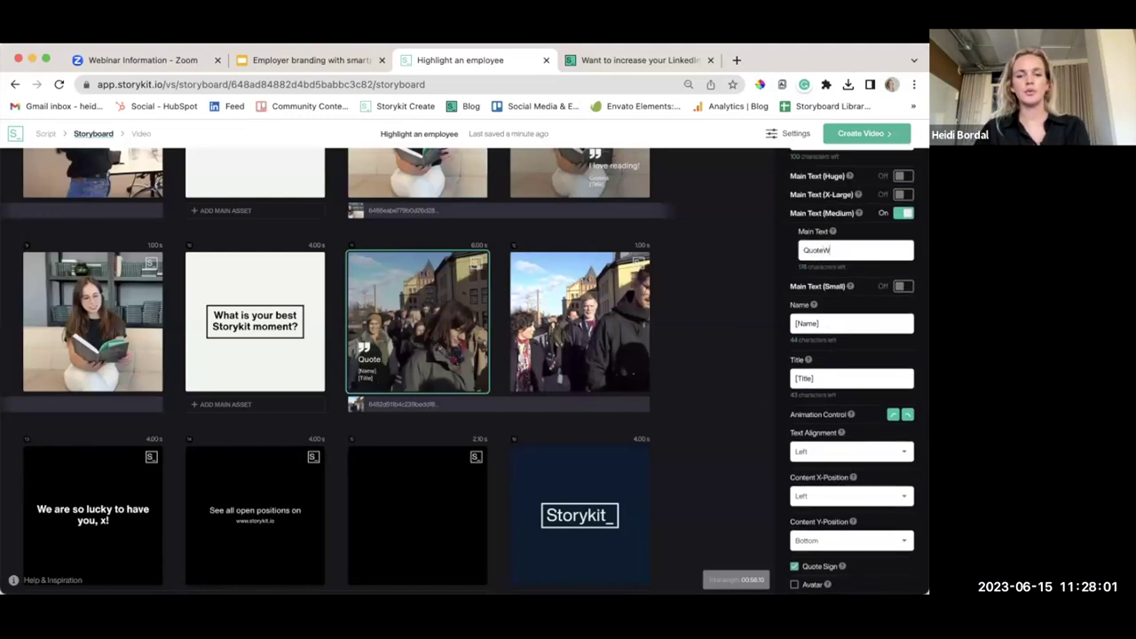
Fill that slide with 'When we went to Norrköping', the employee's name and title SDR Manager
{"action": "key", "text": "BackSpace"}
{"action": "key", "text": "BackSpace"}
{"action": "key", "text": "BackSpace"}
{"action": "key", "text": "BackSpace"}
{"action": "key", "text": "BackSpace"}
{"action": "key", "text": "BackSpace"}
{"action": "key", "text": "BackSpace"}
{"action": "key", "text": "BackSpace"}
{"action": "key", "text": "BackSpace"}
{"action": "type", "text": "When we went to Norrköping"}
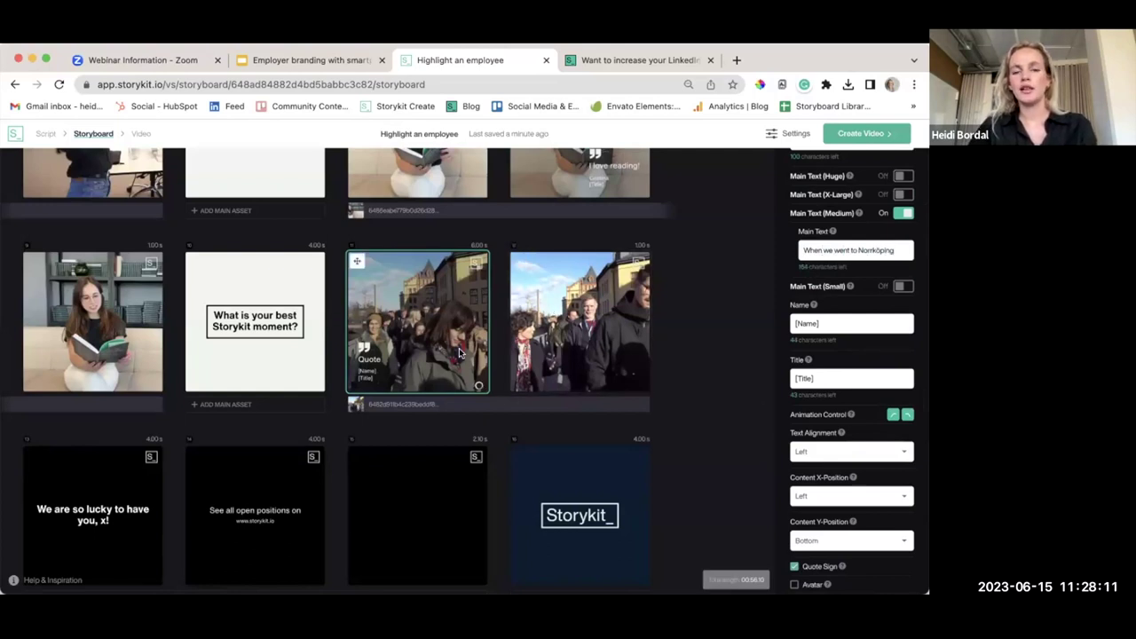
{"action": "scroll", "coordinate": [799, 355], "scroll_direction": "down", "scroll_amount": 1}
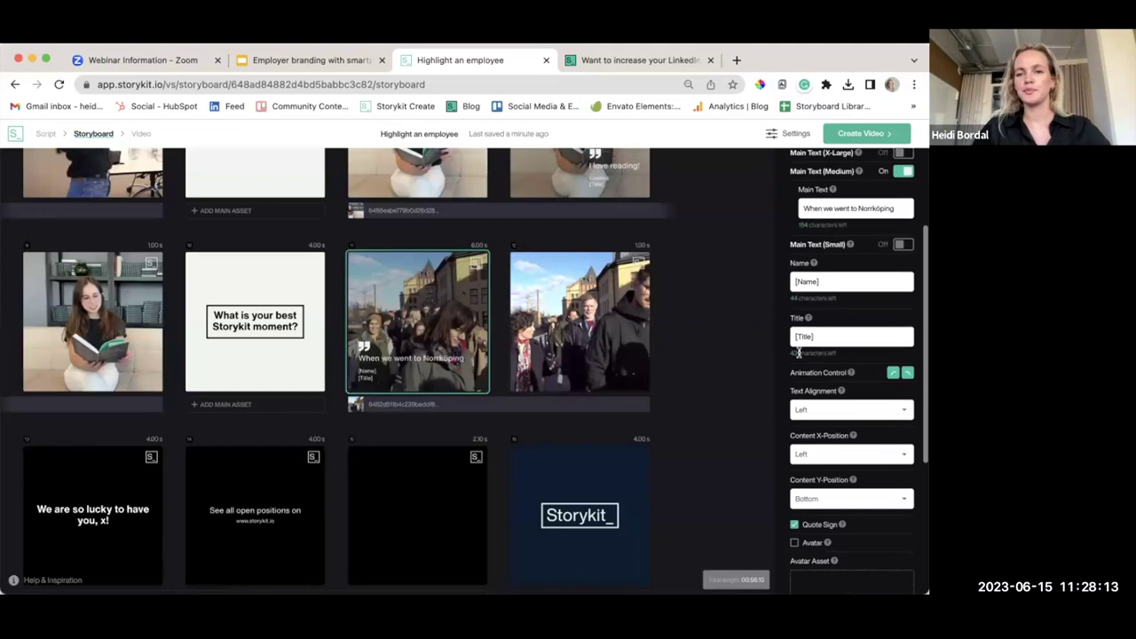
{"action": "left_click_drag", "start_coordinate": [825, 282], "coordinate": [787, 282]}
{"action": "type", "text": "Cristina"}
{"action": "triple_click", "coordinate": [823, 332]}
{"action": "type", "text": "SDR Manager"}
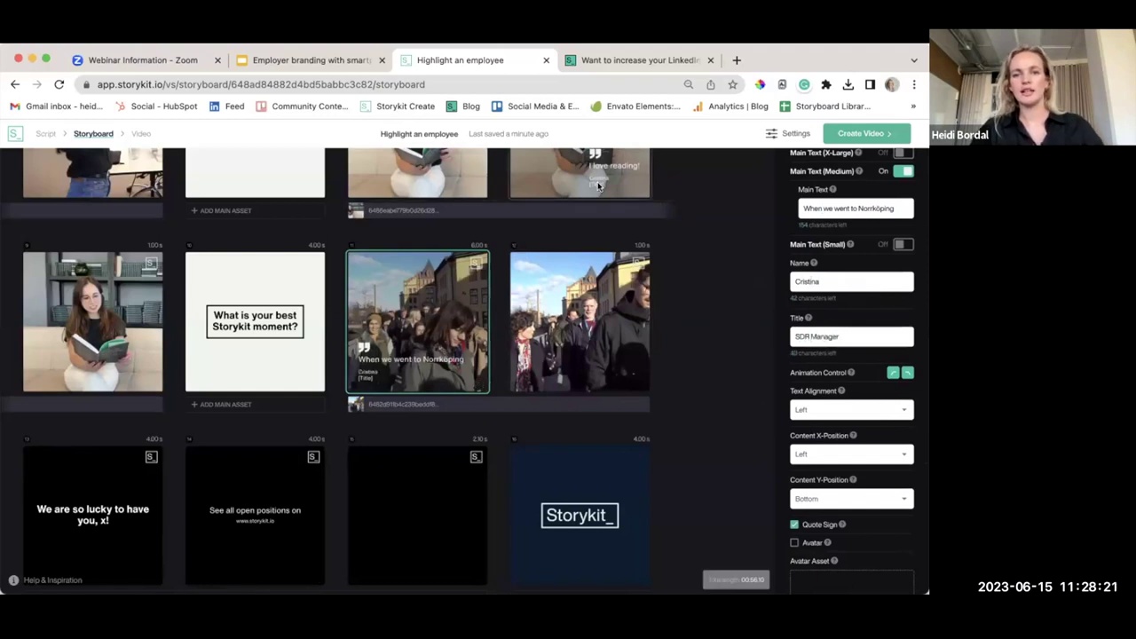
Change the 'I love reading' slide's title to SDR Manager, removing the [Title] placeholder
{"action": "left_click", "coordinate": [579, 176]}
{"action": "type", "text": "S"}
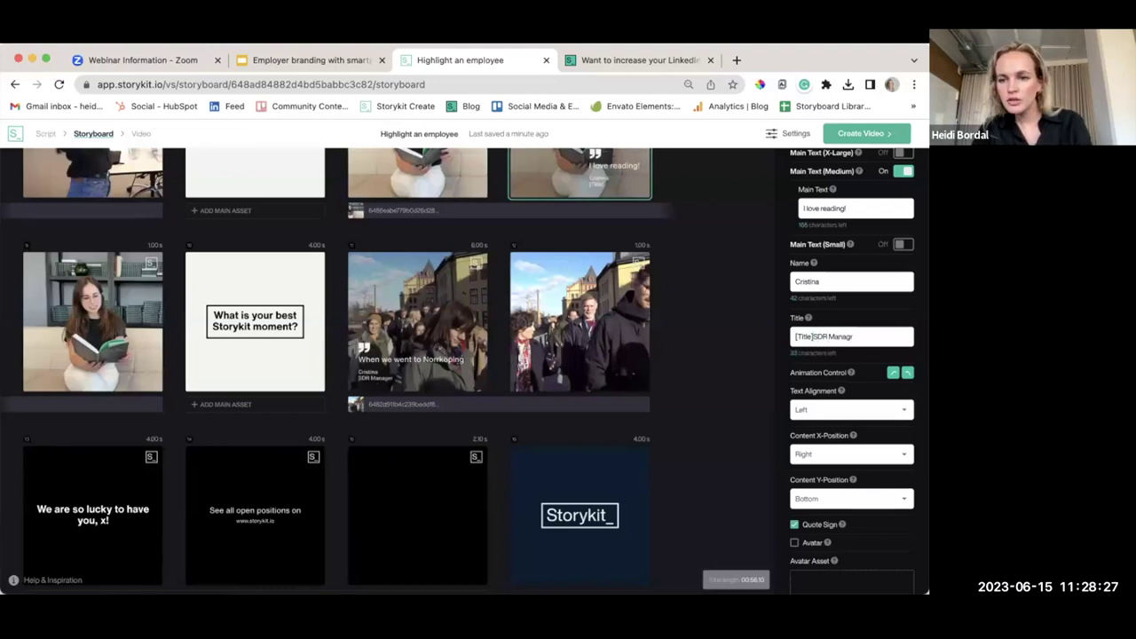
{"action": "left_click_drag", "start_coordinate": [811, 334], "coordinate": [763, 332]}
{"action": "key", "text": "BackSpace"}
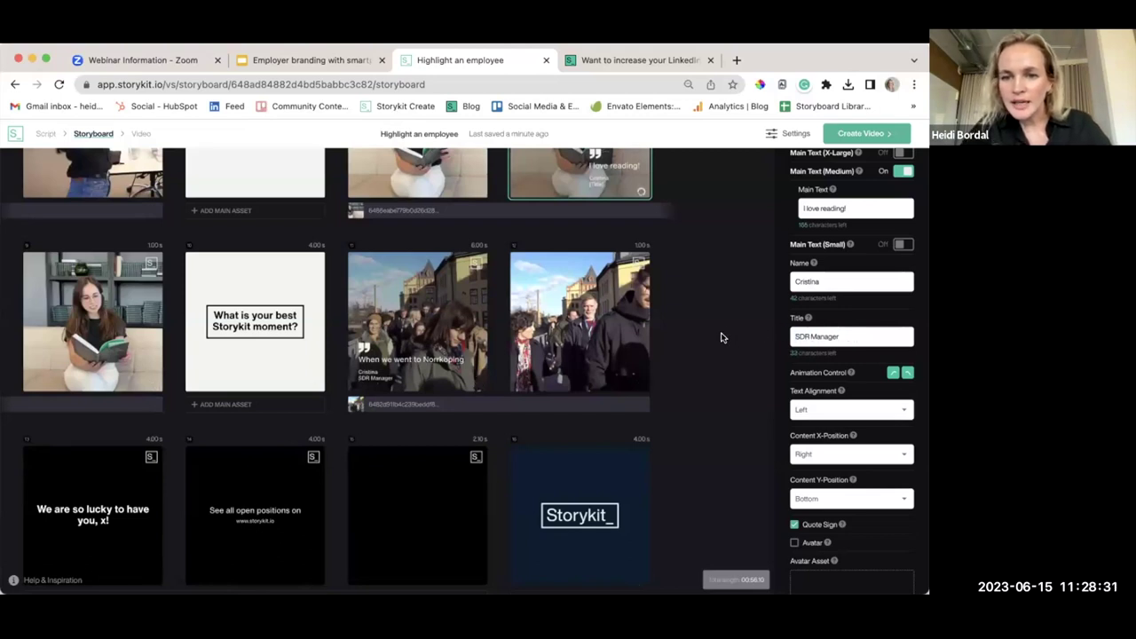
{"action": "left_click", "coordinate": [718, 328]}
{"action": "scroll", "coordinate": [685, 404], "scroll_direction": "down", "scroll_amount": 2}
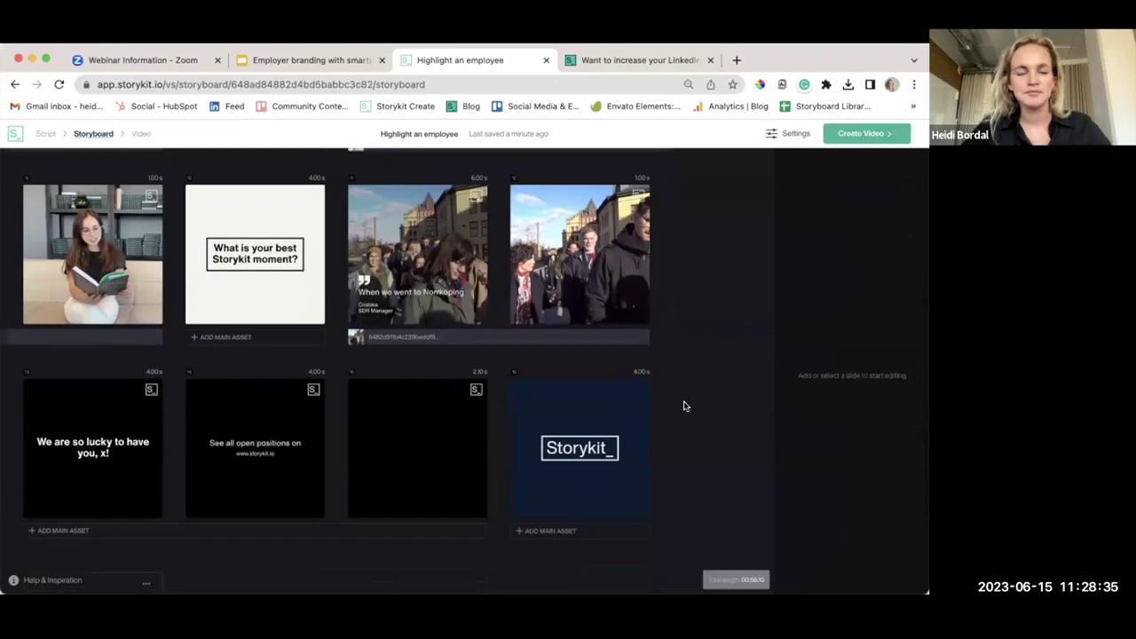
Add the rooftop clip as the background for the closing slides
{"action": "scroll", "coordinate": [685, 405], "scroll_direction": "up", "scroll_amount": 2}
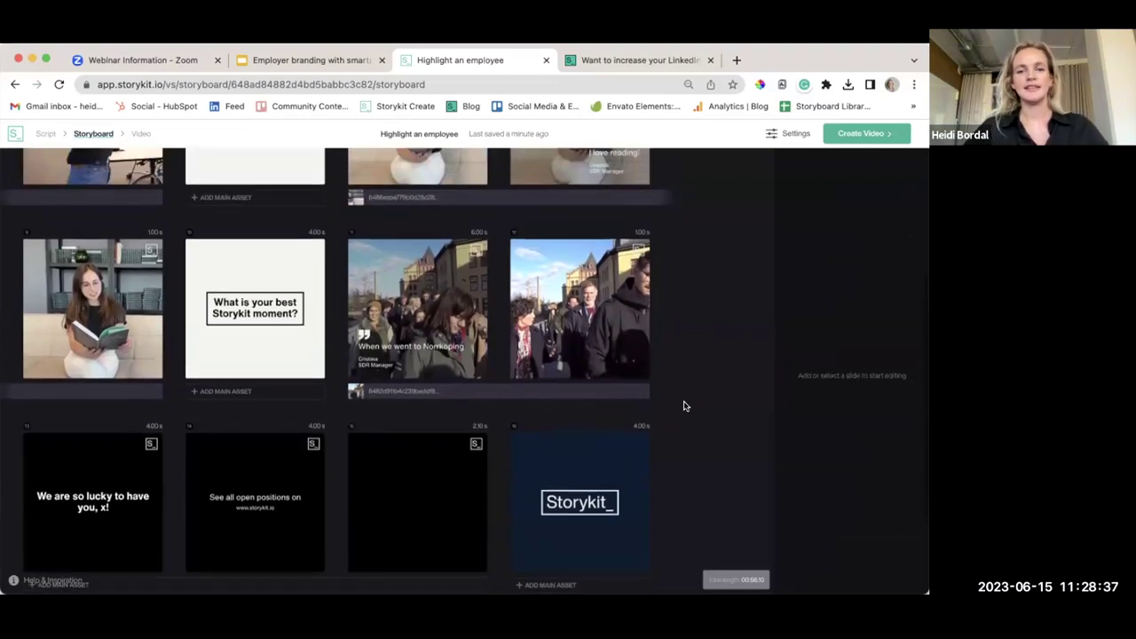
{"action": "scroll", "coordinate": [683, 403], "scroll_direction": "up", "scroll_amount": 2}
{"action": "scroll", "coordinate": [665, 401], "scroll_direction": "down", "scroll_amount": 5}
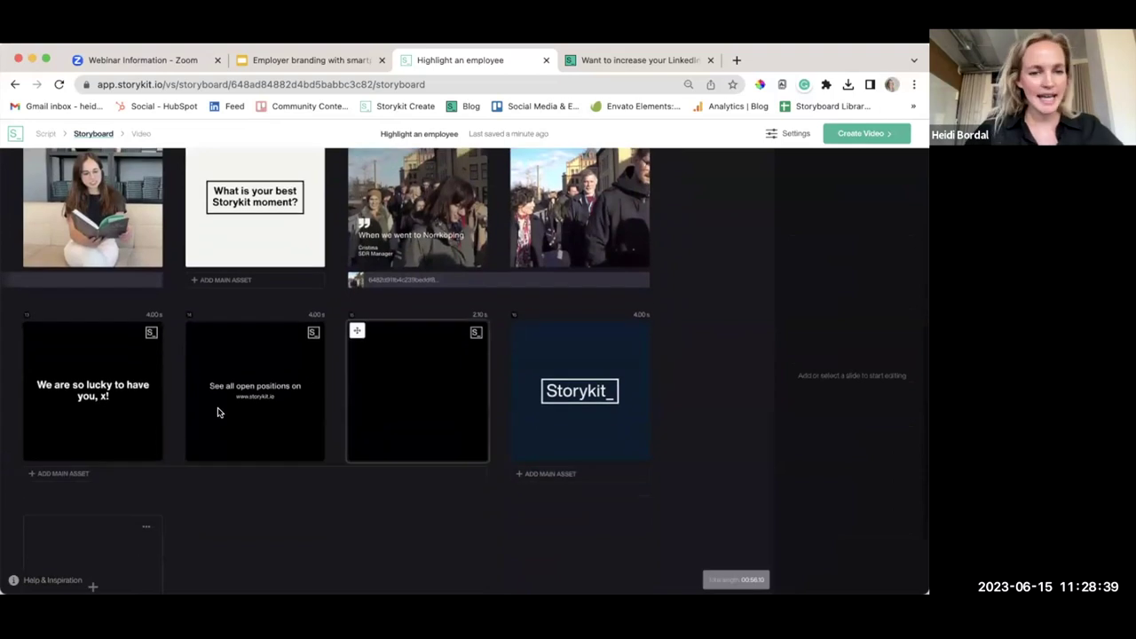
{"action": "left_click", "coordinate": [69, 474]}
{"action": "scroll", "coordinate": [579, 363], "scroll_direction": "down", "scroll_amount": 1}
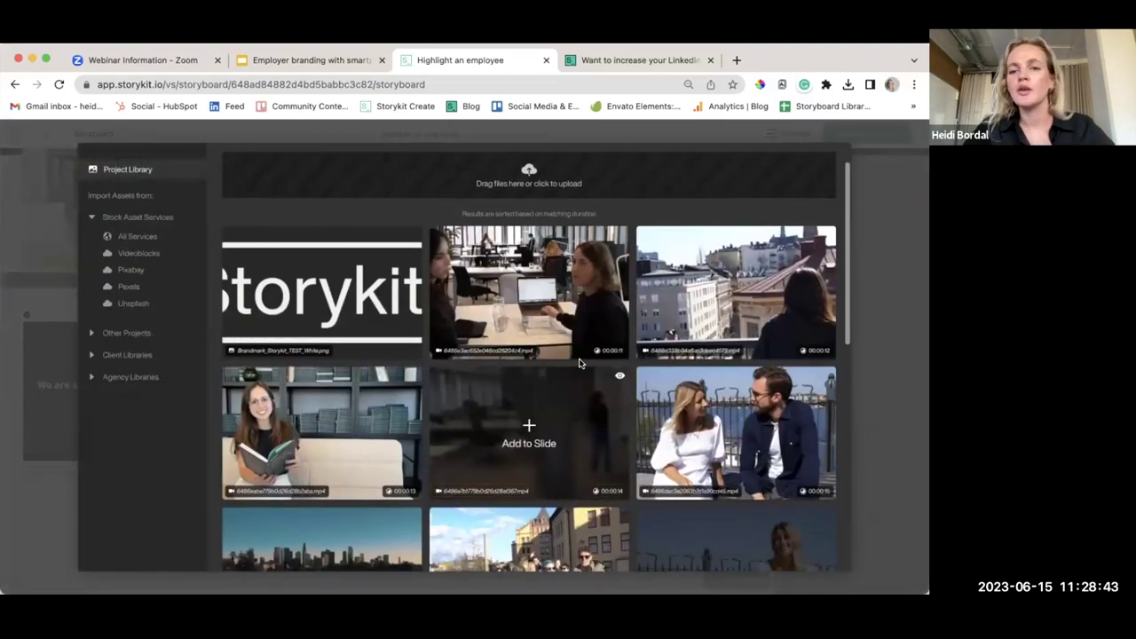
{"action": "left_click", "coordinate": [743, 285]}
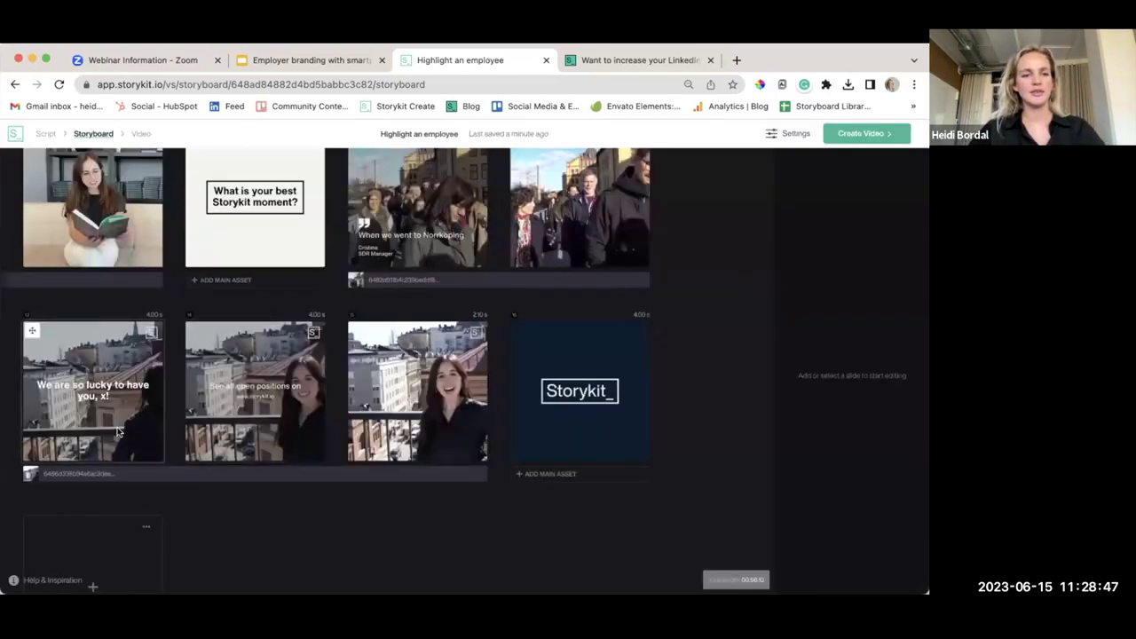
Append the employee's name to the 'We are so lucky to have you' line
{"action": "left_click", "coordinate": [135, 472]}
{"action": "left_click", "coordinate": [124, 426]}
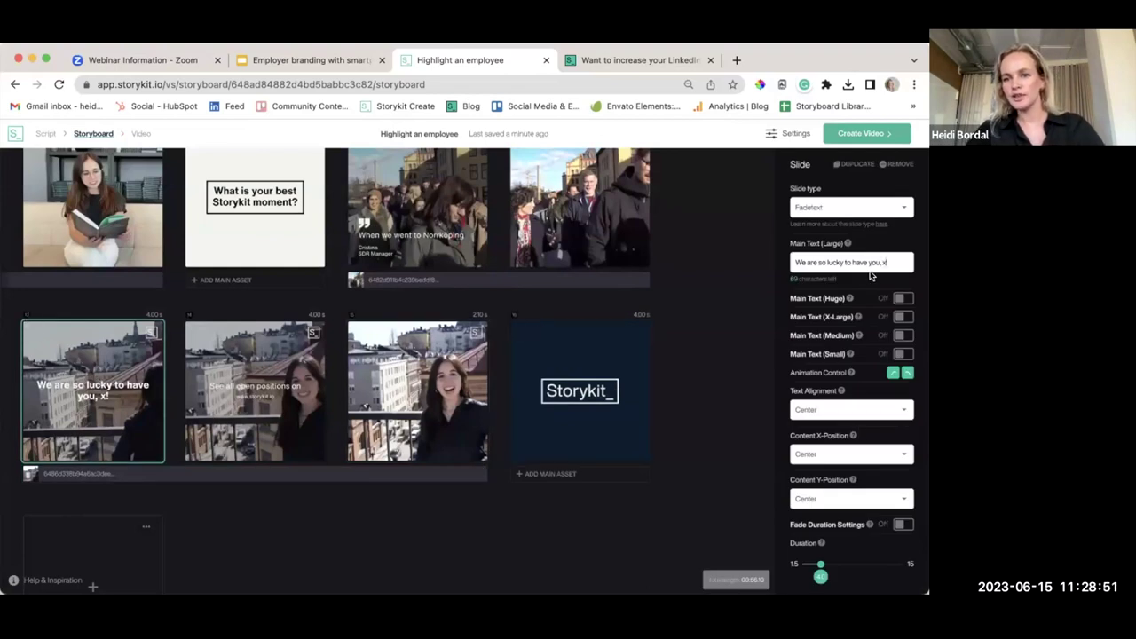
{"action": "type", "text": "ina"}
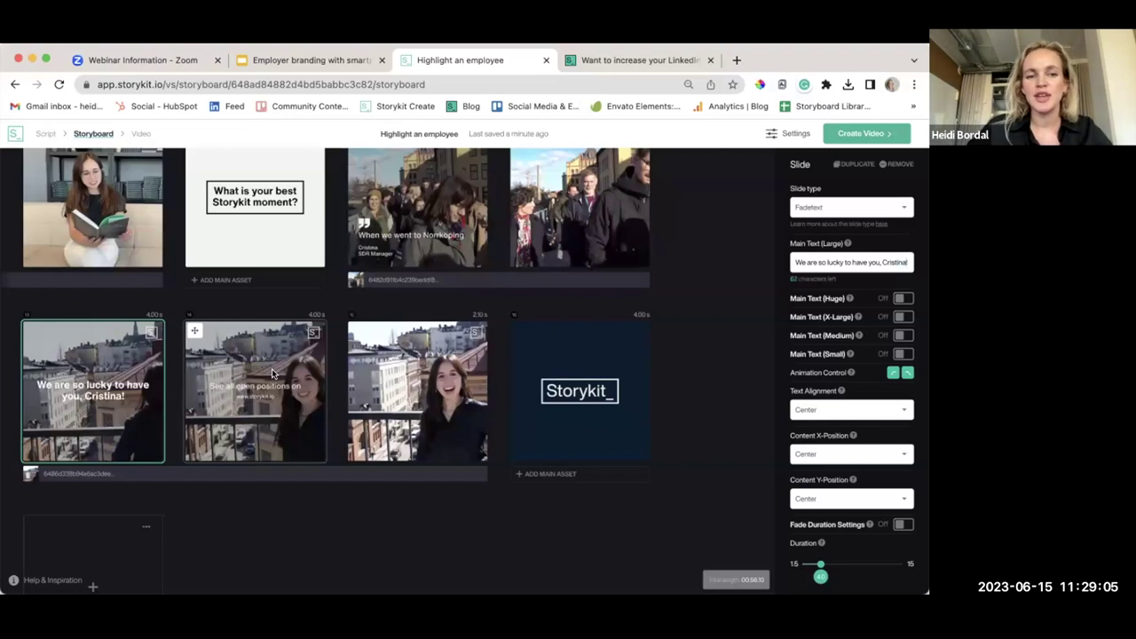
Review the storyboard down to the 'See all open positions' slide, then render the video in Full HD
{"action": "left_click", "coordinate": [272, 373]}
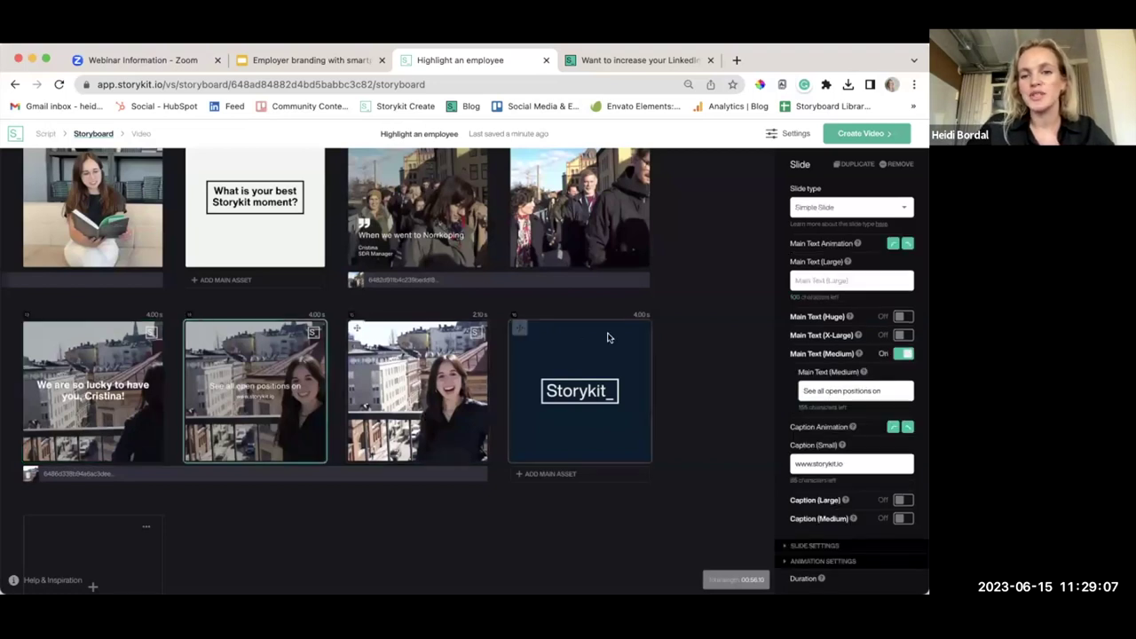
{"action": "scroll", "coordinate": [682, 321], "scroll_direction": "up", "scroll_amount": 3}
{"action": "scroll", "coordinate": [683, 320], "scroll_direction": "up", "scroll_amount": 5}
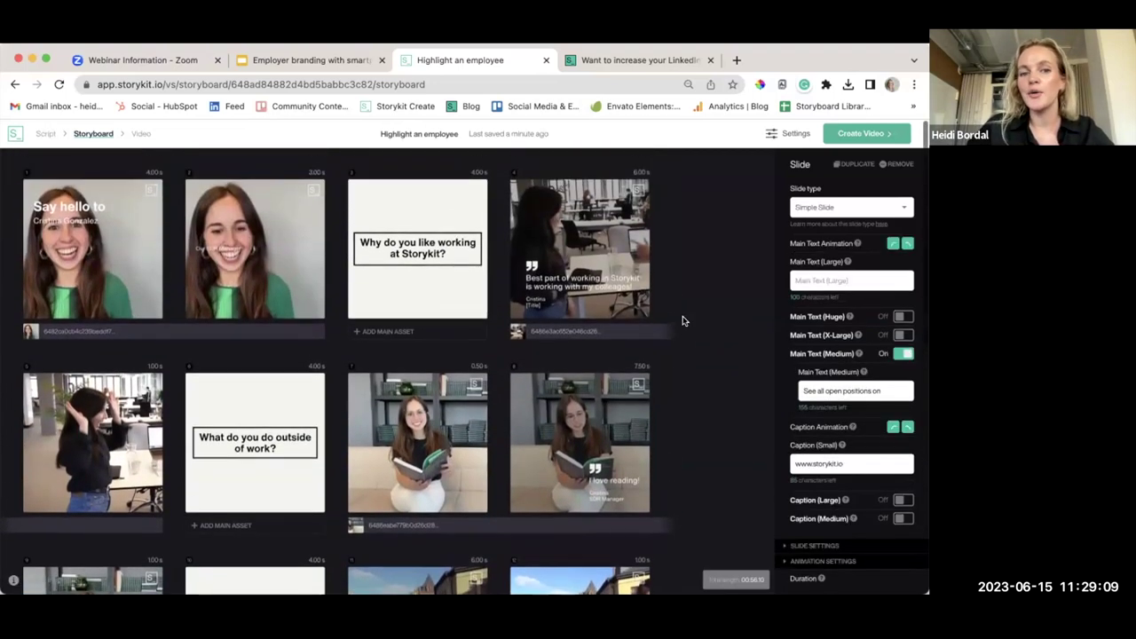
{"action": "scroll", "coordinate": [682, 320], "scroll_direction": "down", "scroll_amount": 7}
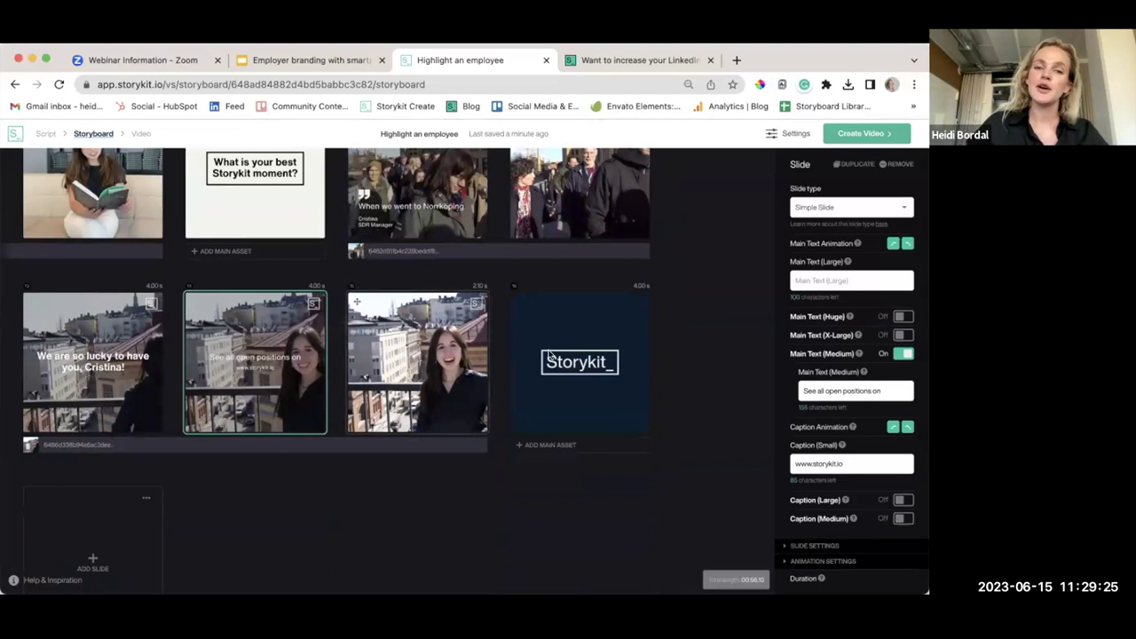
{"action": "scroll", "coordinate": [718, 324], "scroll_direction": "up", "scroll_amount": 5}
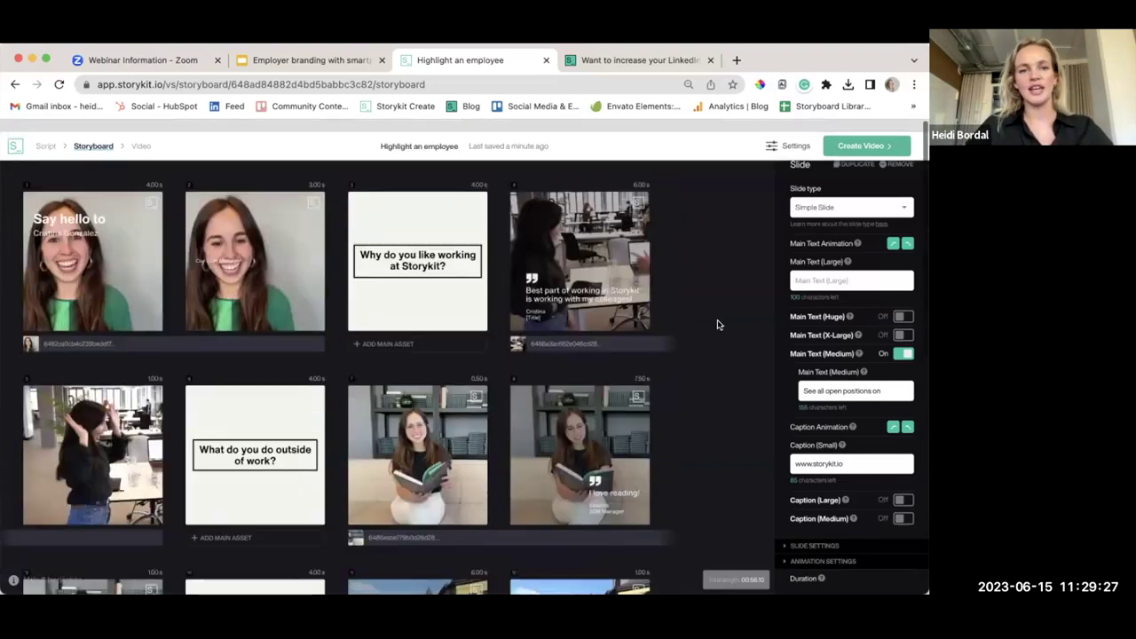
{"action": "left_click", "coordinate": [862, 140]}
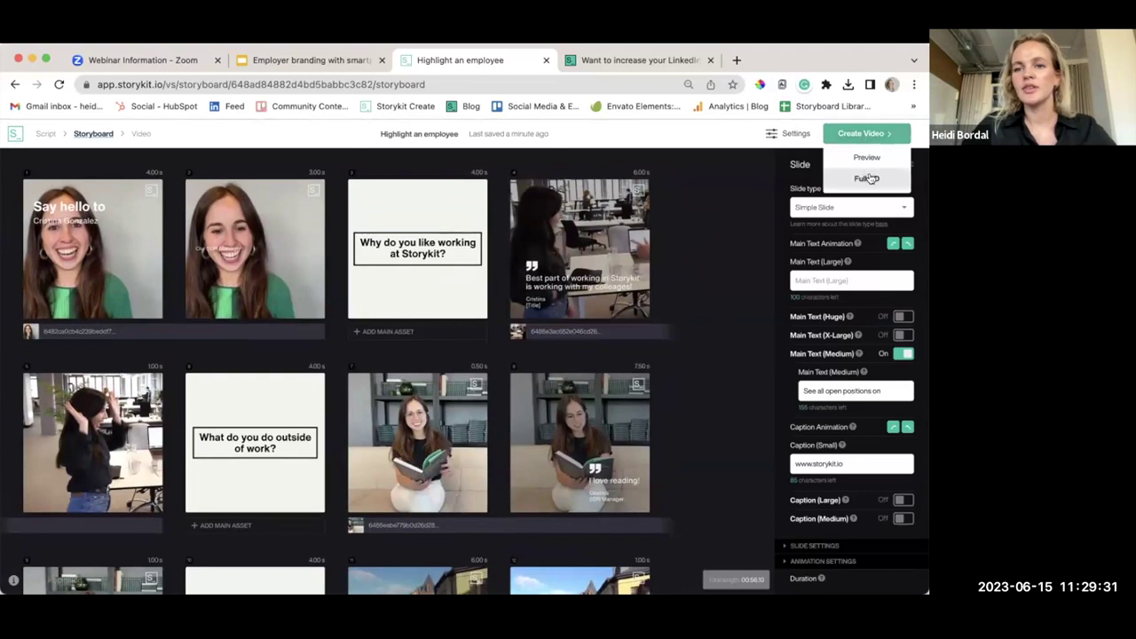
{"action": "left_click", "coordinate": [866, 179]}
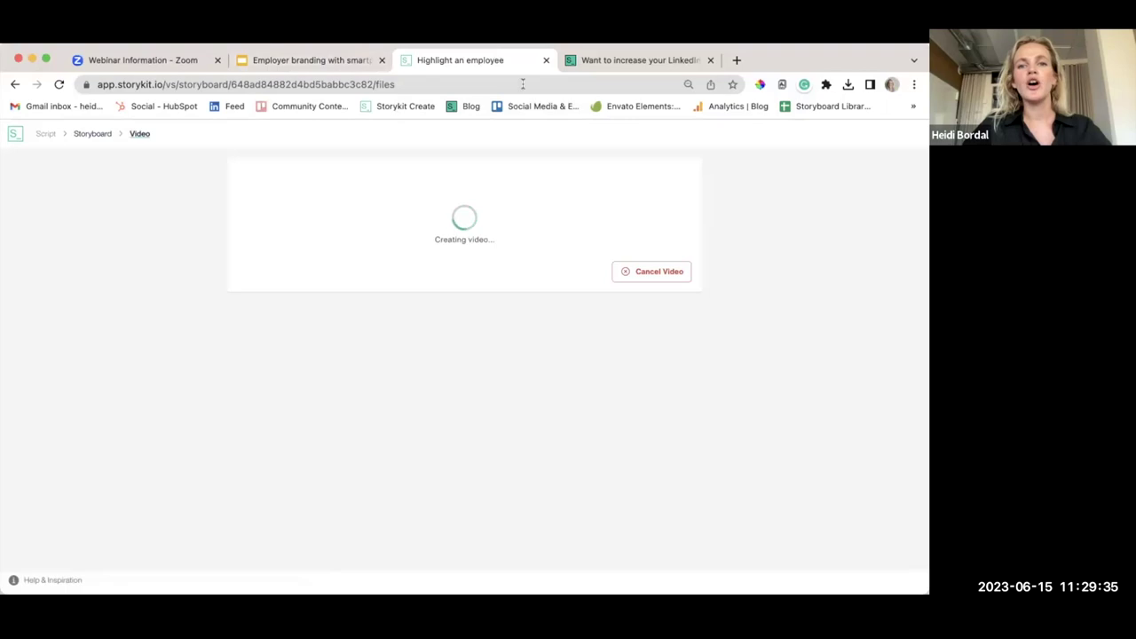
Load app.storykit.io in a new tab and go to the Marketing client's projects
{"action": "left_click", "coordinate": [738, 59]}
{"action": "type", "text": "app"}
{"action": "key", "text": "Return"}
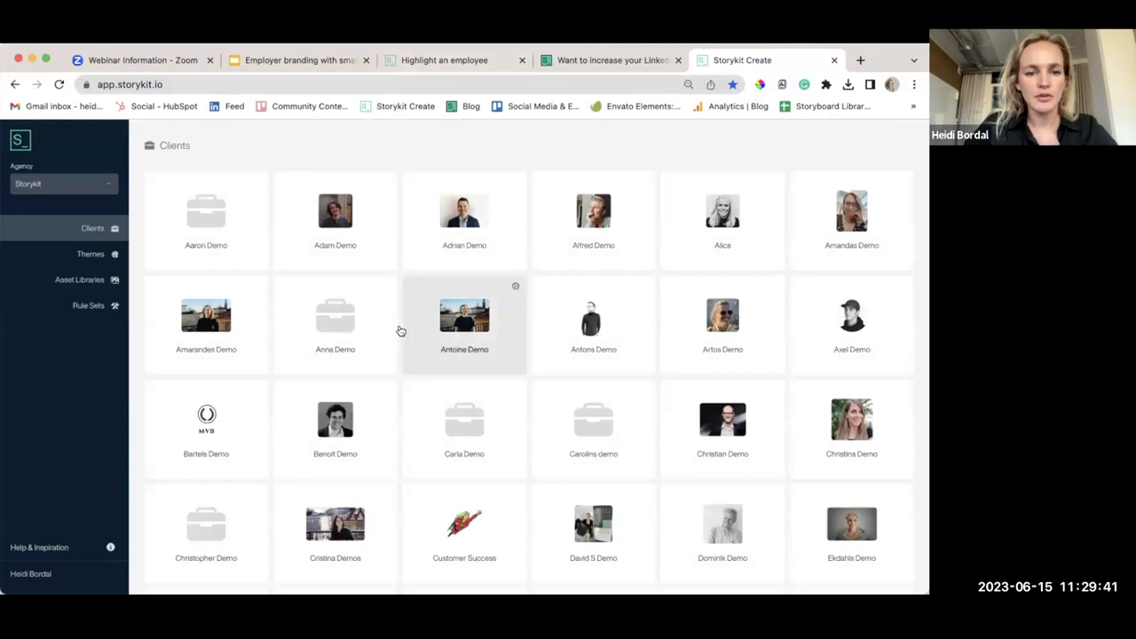
{"action": "scroll", "coordinate": [402, 332], "scroll_direction": "down", "scroll_amount": 15}
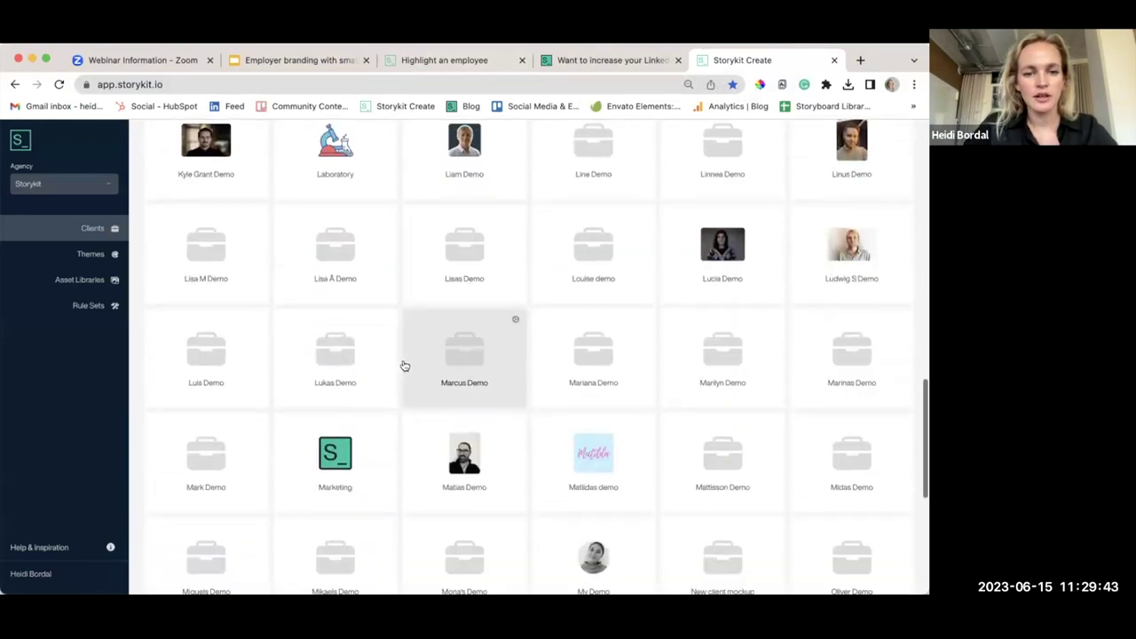
{"action": "left_click", "coordinate": [333, 481]}
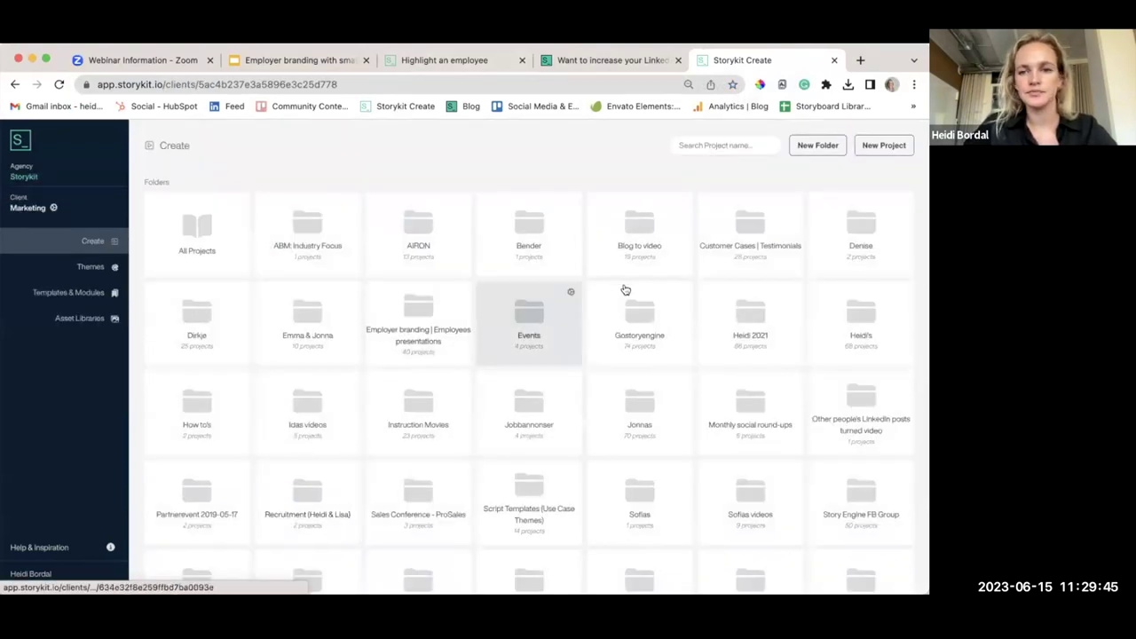
Create a blank storyboard titled 'New hires' in the personal folder and add its first slide
{"action": "left_click", "coordinate": [849, 325]}
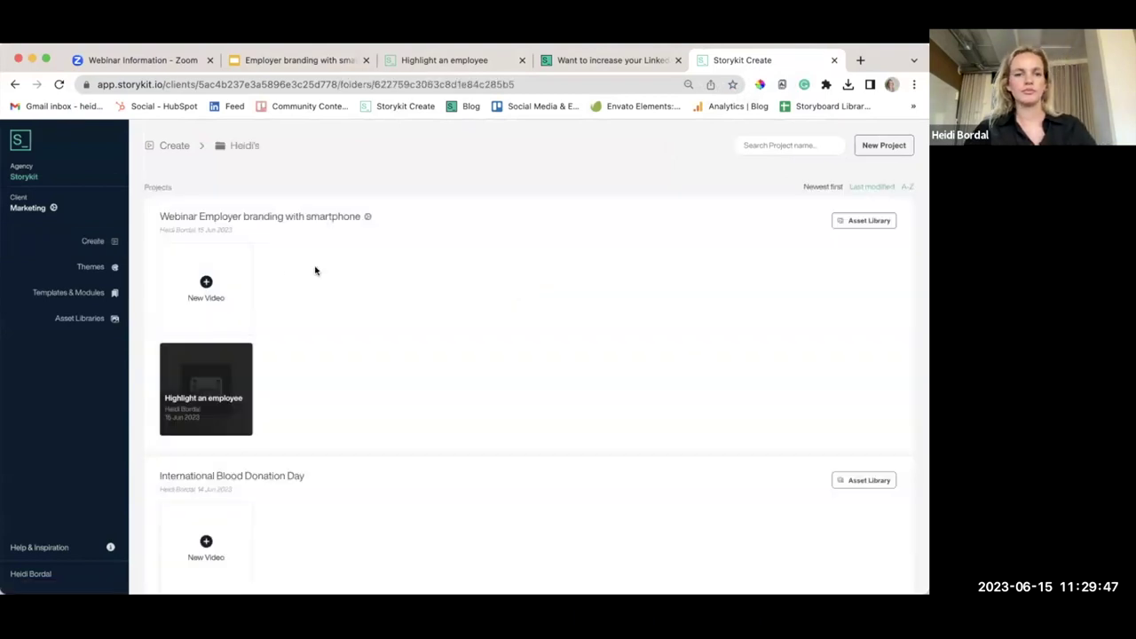
{"action": "left_click", "coordinate": [206, 286]}
{"action": "triple_click", "coordinate": [379, 237]}
{"action": "type", "text": "New hires"}
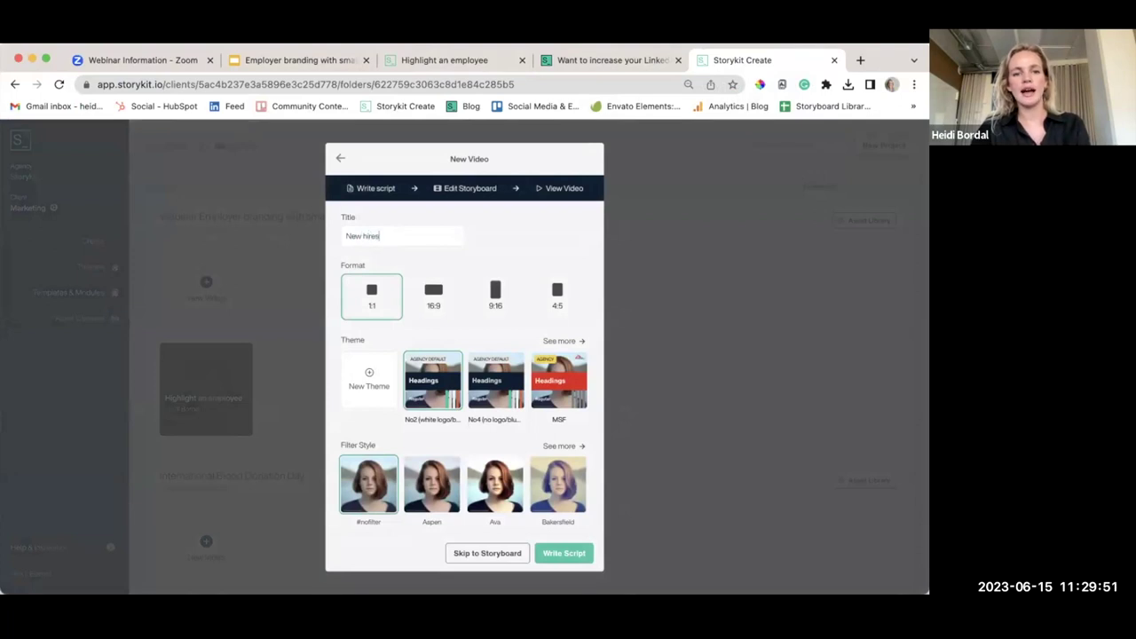
{"action": "left_click", "coordinate": [492, 557]}
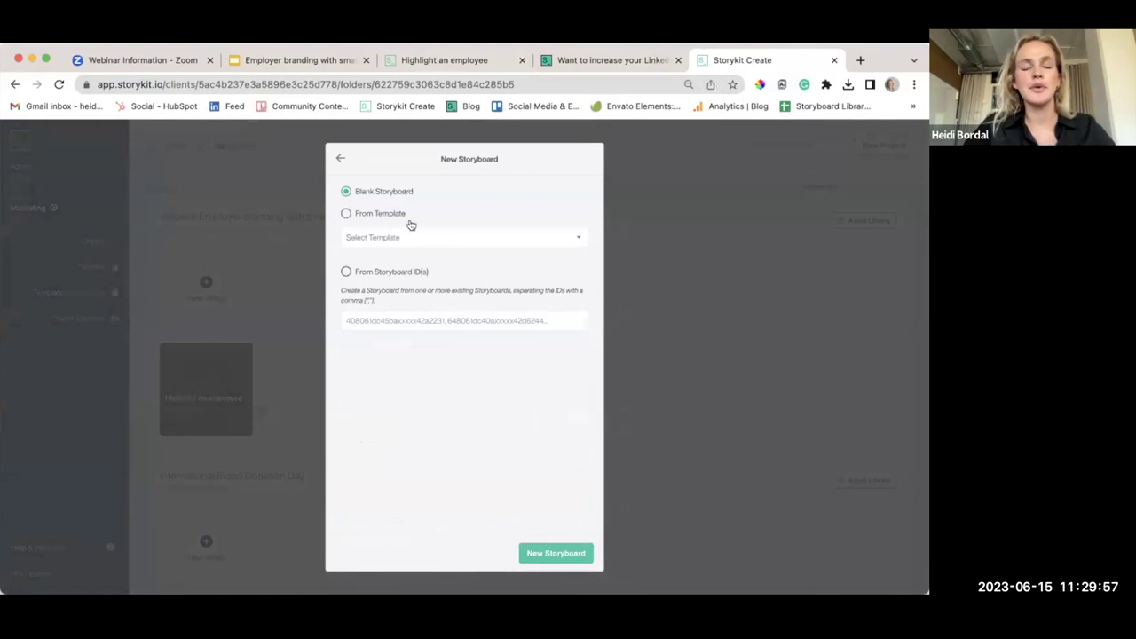
{"action": "left_click", "coordinate": [546, 553]}
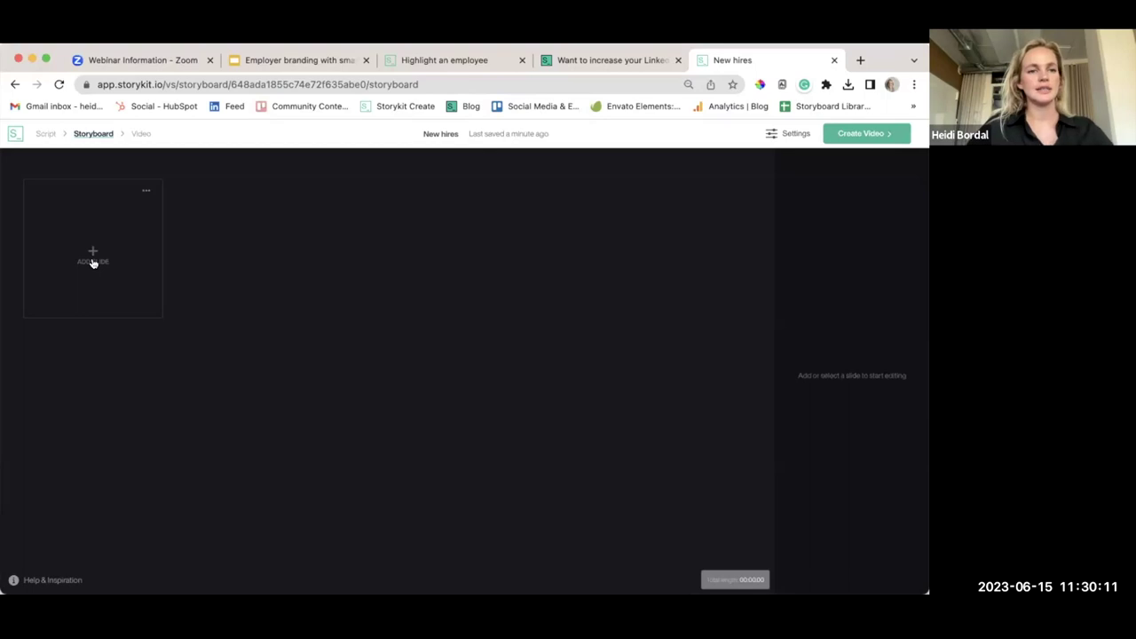
{"action": "left_click", "coordinate": [93, 261]}
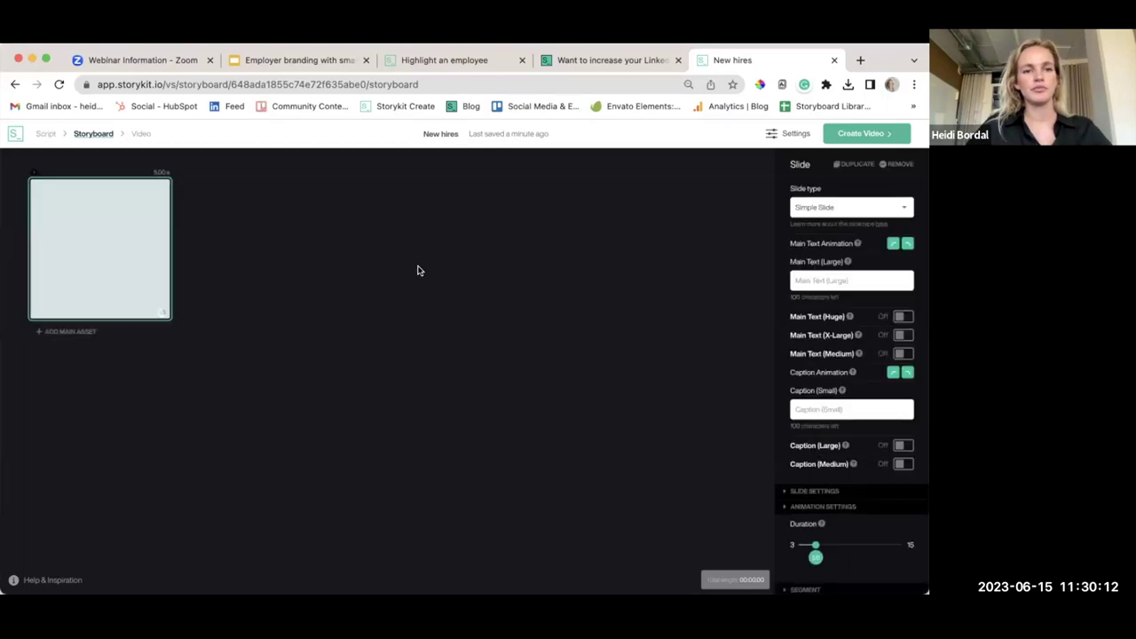
Make the first slide an Intro - Icon slide
{"action": "left_click", "coordinate": [835, 209]}
{"action": "scroll", "coordinate": [850, 282], "scroll_direction": "up", "scroll_amount": 10}
{"action": "scroll", "coordinate": [850, 283], "scroll_direction": "up", "scroll_amount": 3}
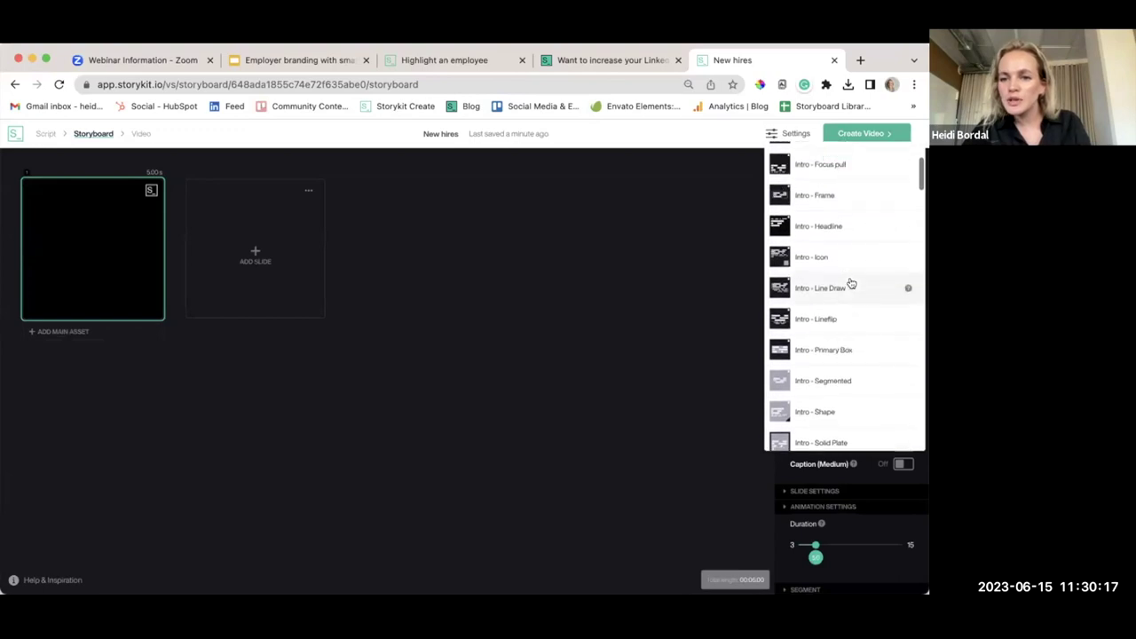
{"action": "left_click", "coordinate": [827, 274]}
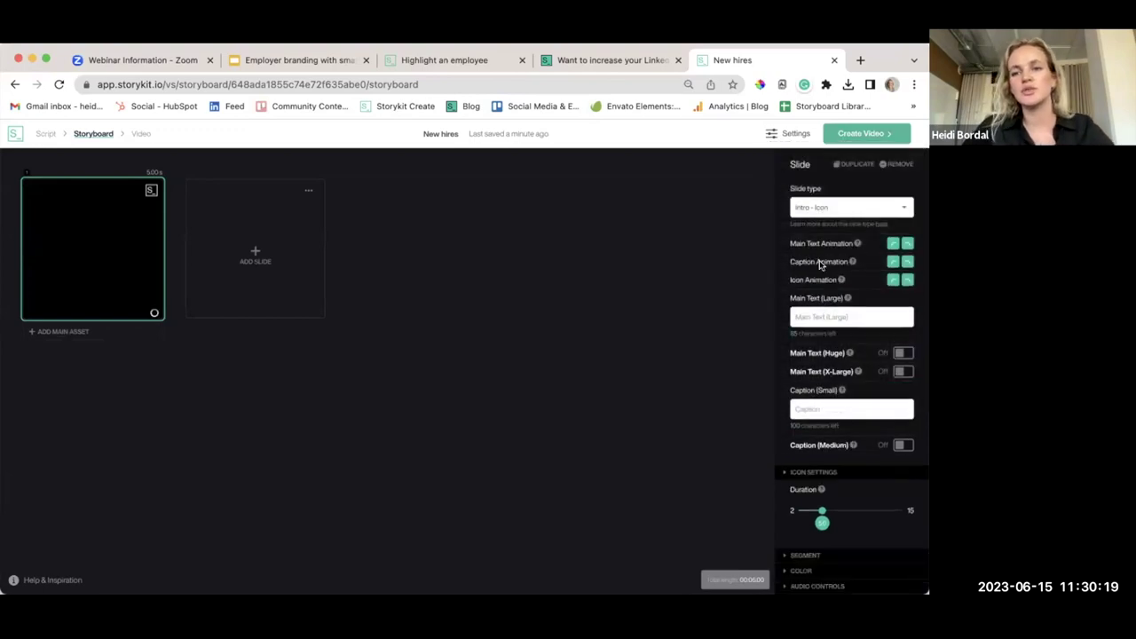
Switch on Replace Icon under Icon Settings and bring up the Custom Icon picker
{"action": "scroll", "coordinate": [840, 368], "scroll_direction": "down", "scroll_amount": 2}
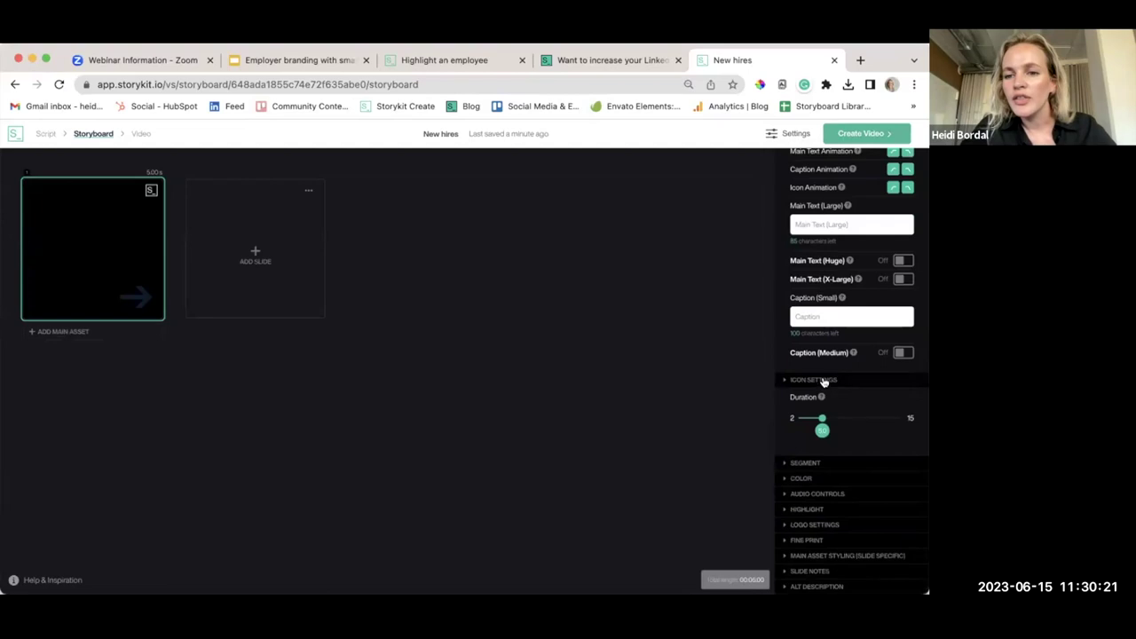
{"action": "left_click", "coordinate": [822, 380]}
{"action": "scroll", "coordinate": [826, 391], "scroll_direction": "down", "scroll_amount": 2}
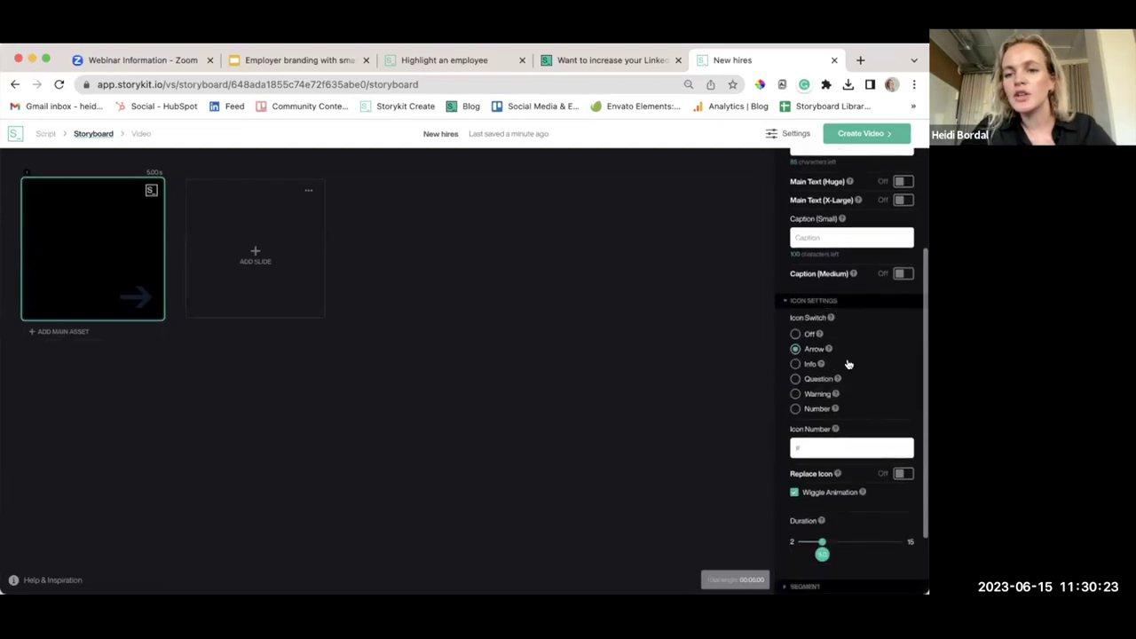
{"action": "scroll", "coordinate": [847, 363], "scroll_direction": "down", "scroll_amount": 2}
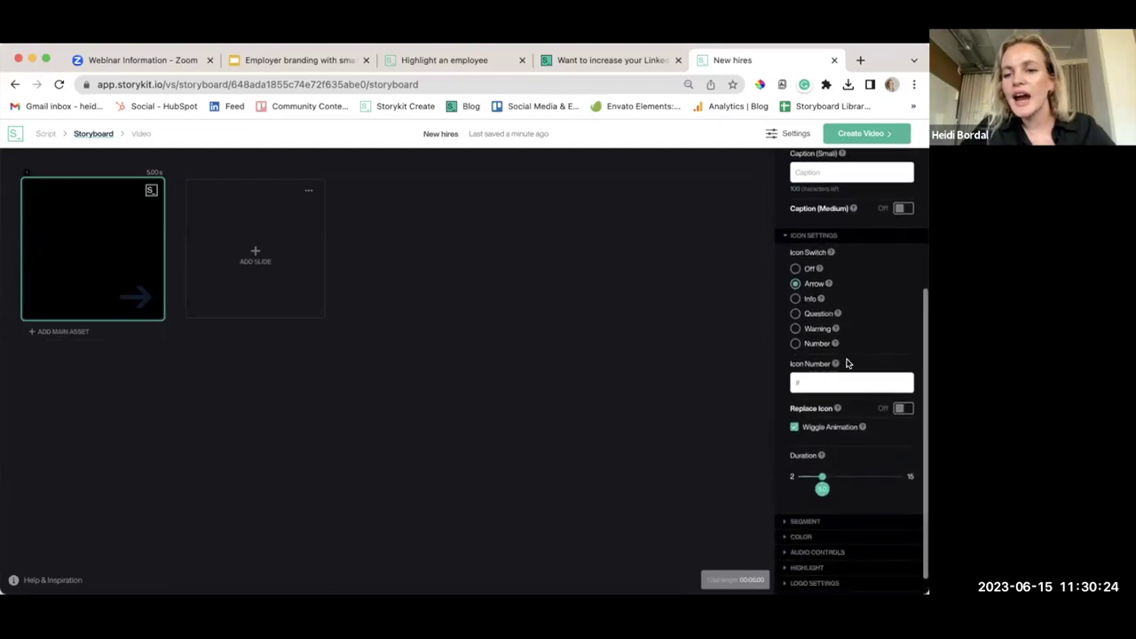
{"action": "left_click", "coordinate": [901, 410]}
{"action": "scroll", "coordinate": [867, 441], "scroll_direction": "down", "scroll_amount": 2}
{"action": "left_click", "coordinate": [851, 413]}
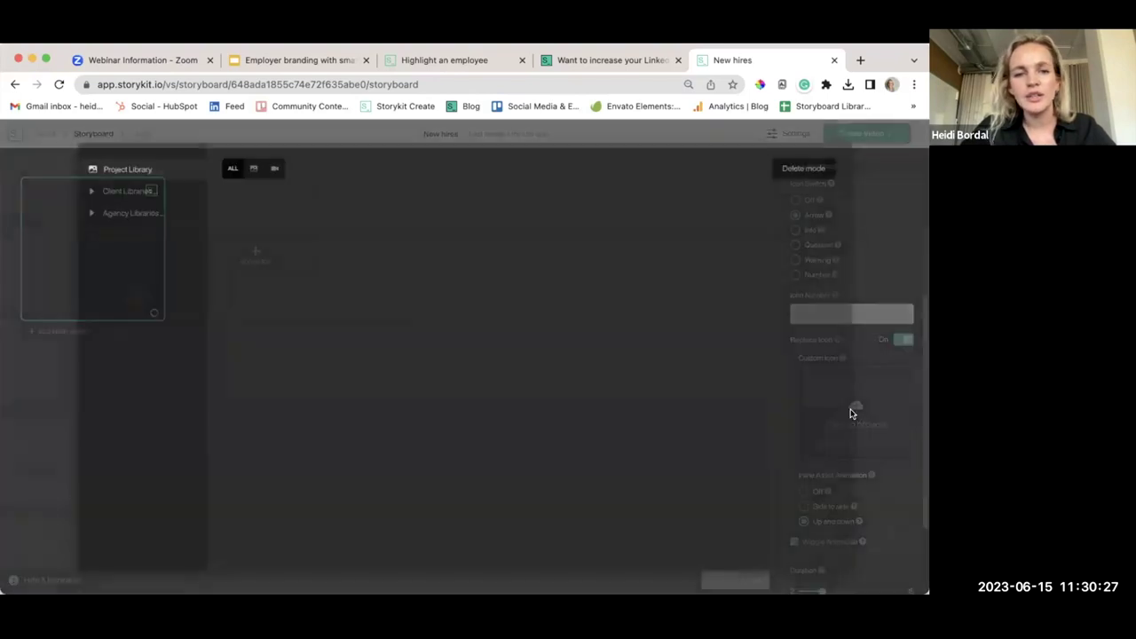
Browse the client and agency asset libraries, including Kick off March 2022 and Logos
{"action": "left_click", "coordinate": [133, 334]}
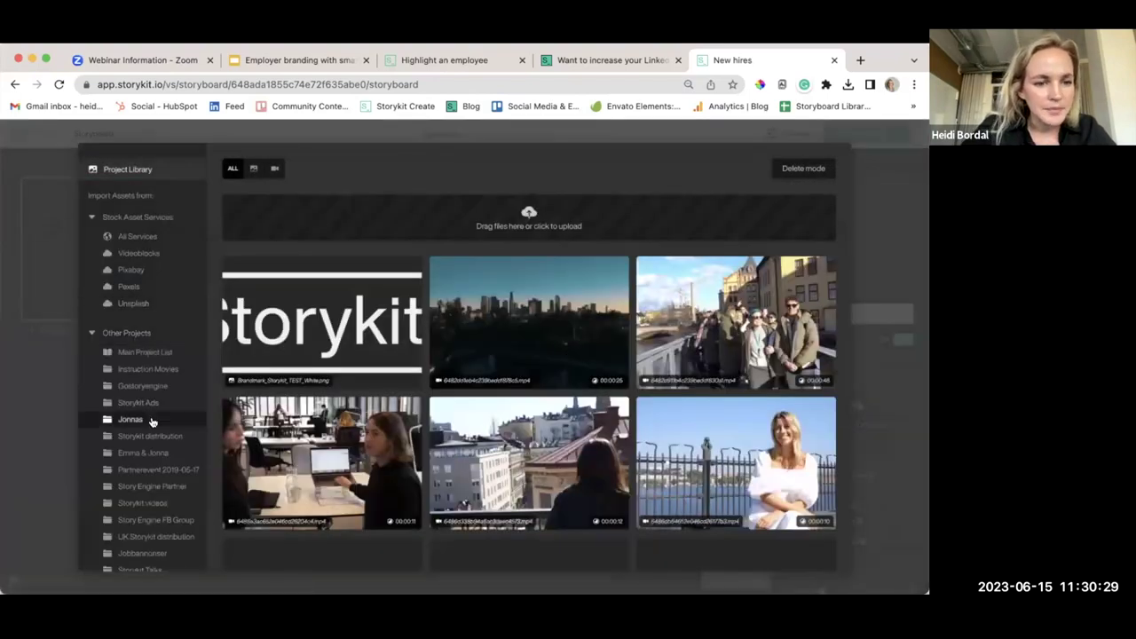
{"action": "left_click", "coordinate": [115, 333]}
{"action": "left_click", "coordinate": [129, 353]}
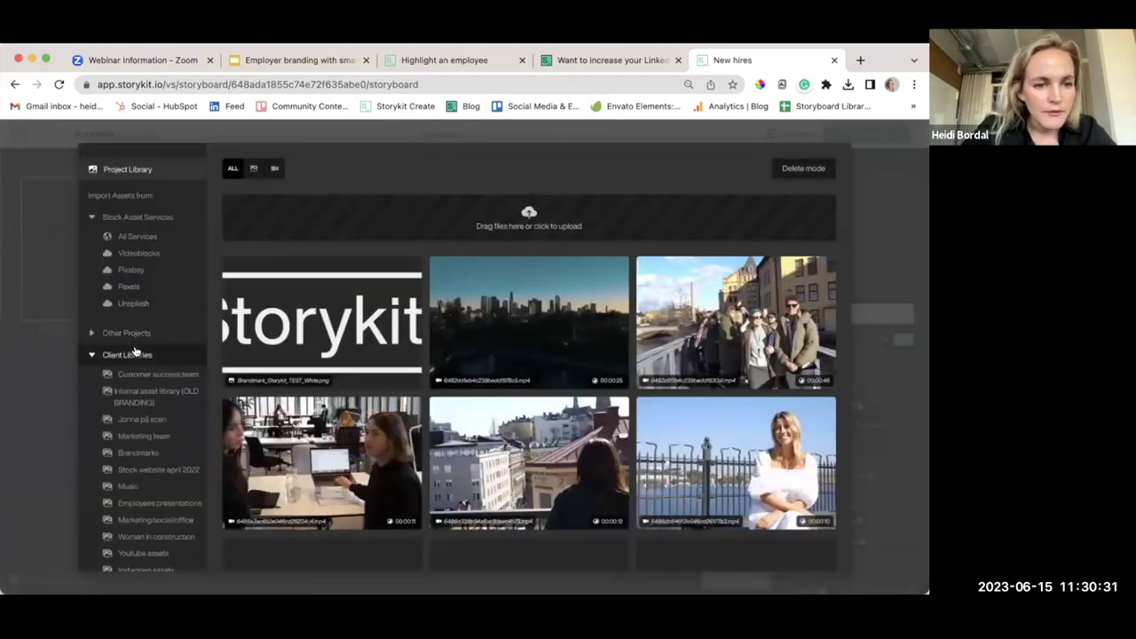
{"action": "scroll", "coordinate": [144, 452], "scroll_direction": "down", "scroll_amount": 2}
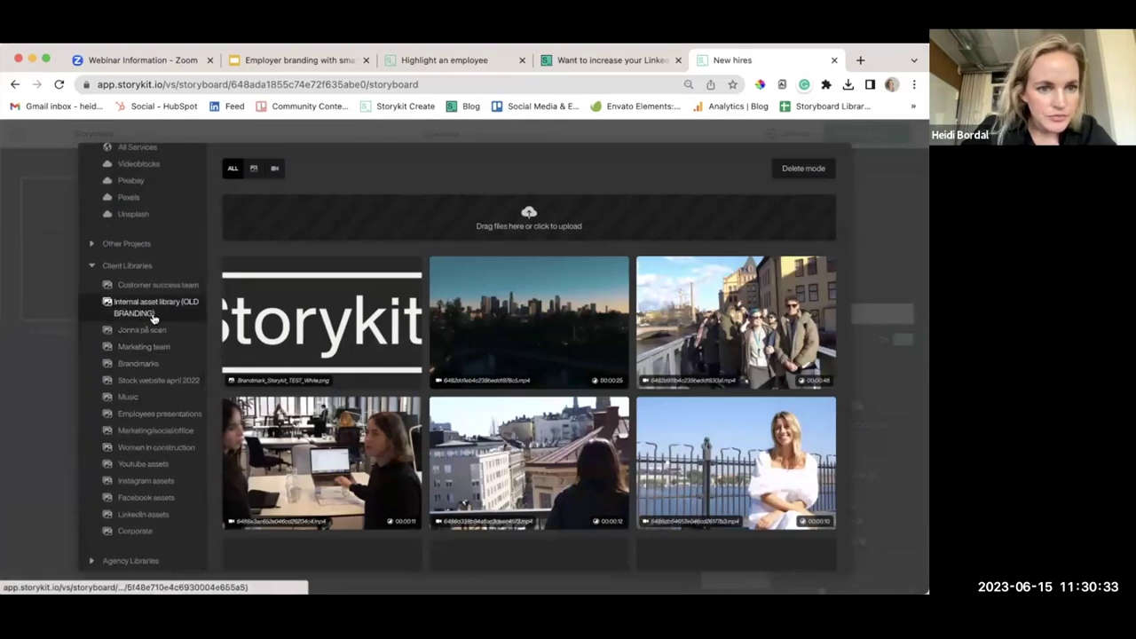
{"action": "left_click", "coordinate": [132, 264]}
{"action": "left_click", "coordinate": [131, 378]}
{"action": "scroll", "coordinate": [145, 426], "scroll_direction": "down", "scroll_amount": 2}
{"action": "left_click", "coordinate": [149, 393]}
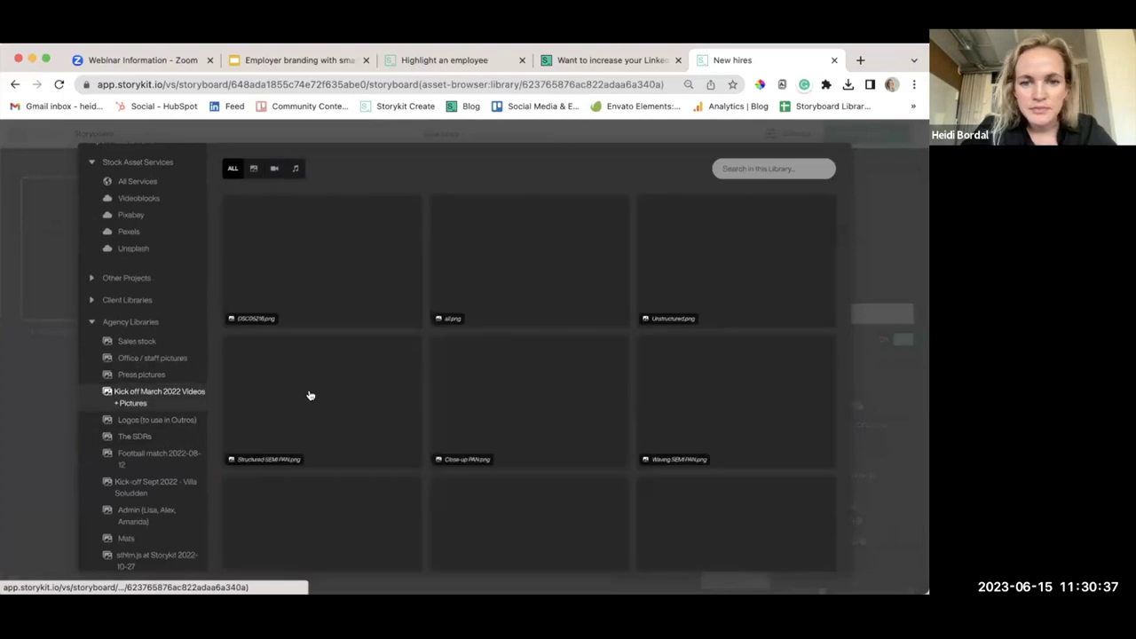
{"action": "left_click", "coordinate": [155, 420]}
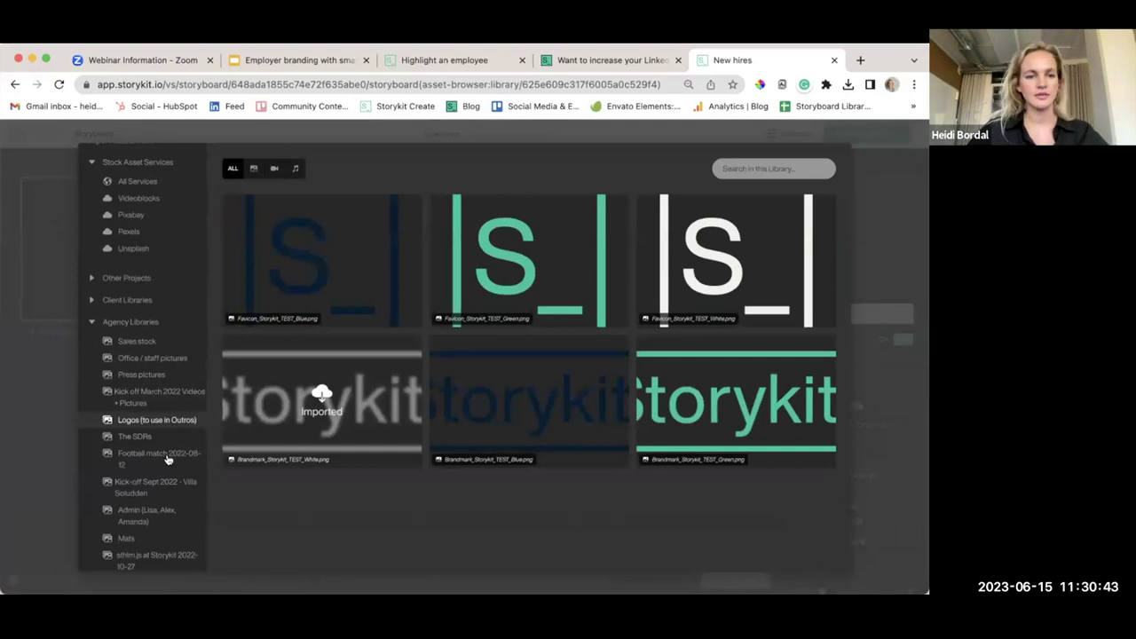
{"action": "left_click", "coordinate": [133, 321]}
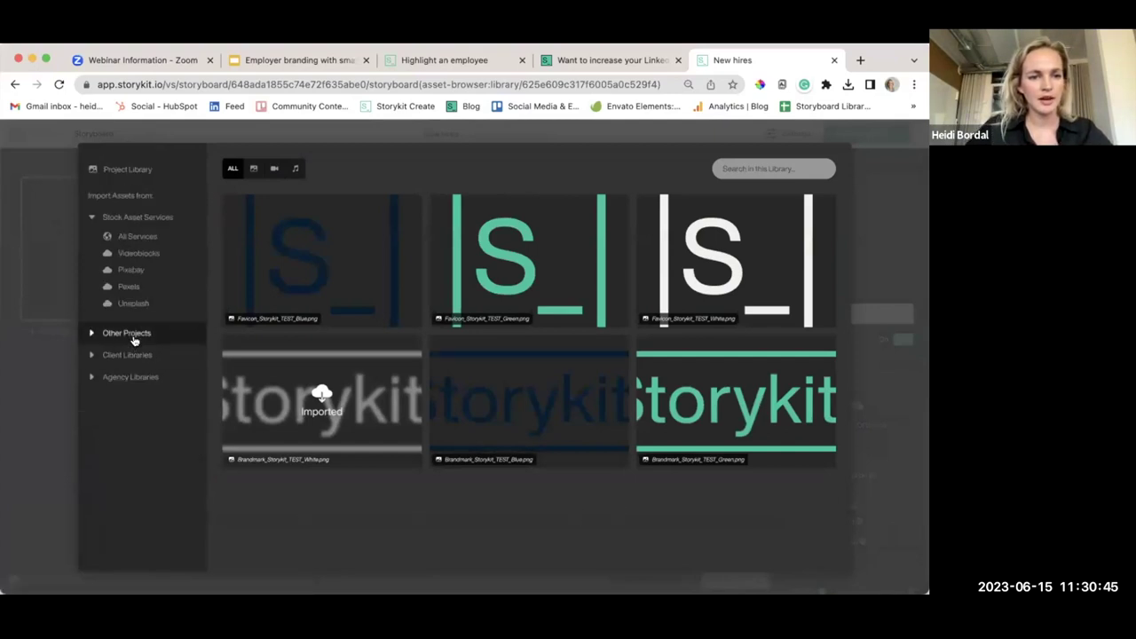
Under Other Projects, open Monthly social round-ups and then 'Storykit new stars | Monthly'
{"action": "left_click", "coordinate": [134, 340]}
{"action": "scroll", "coordinate": [142, 435], "scroll_direction": "down", "scroll_amount": 10}
{"action": "scroll", "coordinate": [168, 400], "scroll_direction": "down", "scroll_amount": 4}
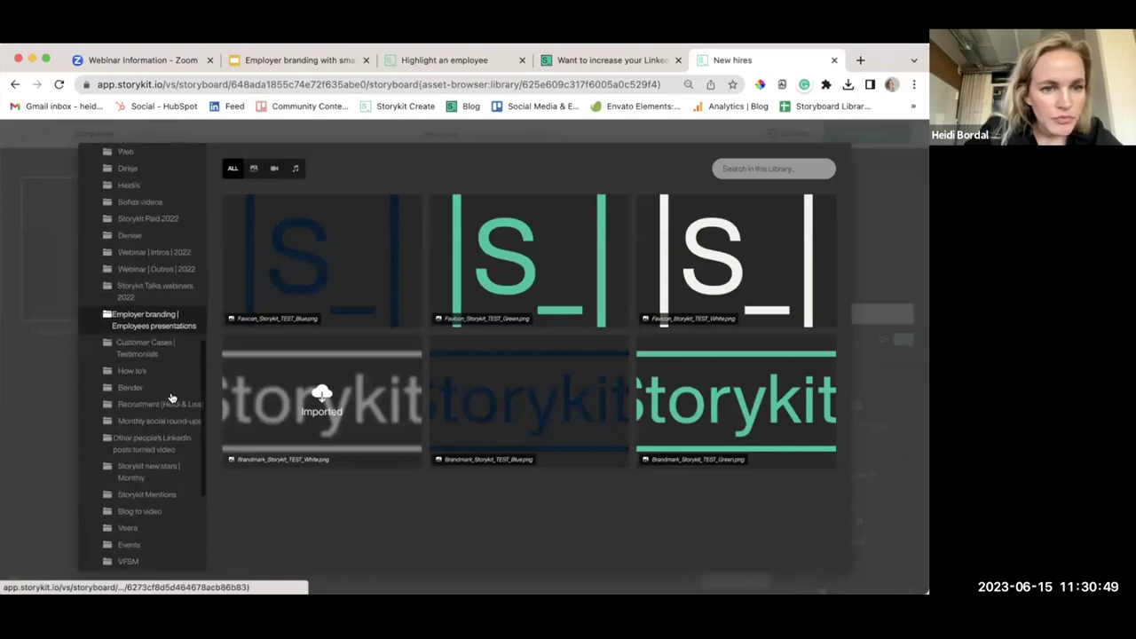
{"action": "scroll", "coordinate": [171, 397], "scroll_direction": "down", "scroll_amount": 2}
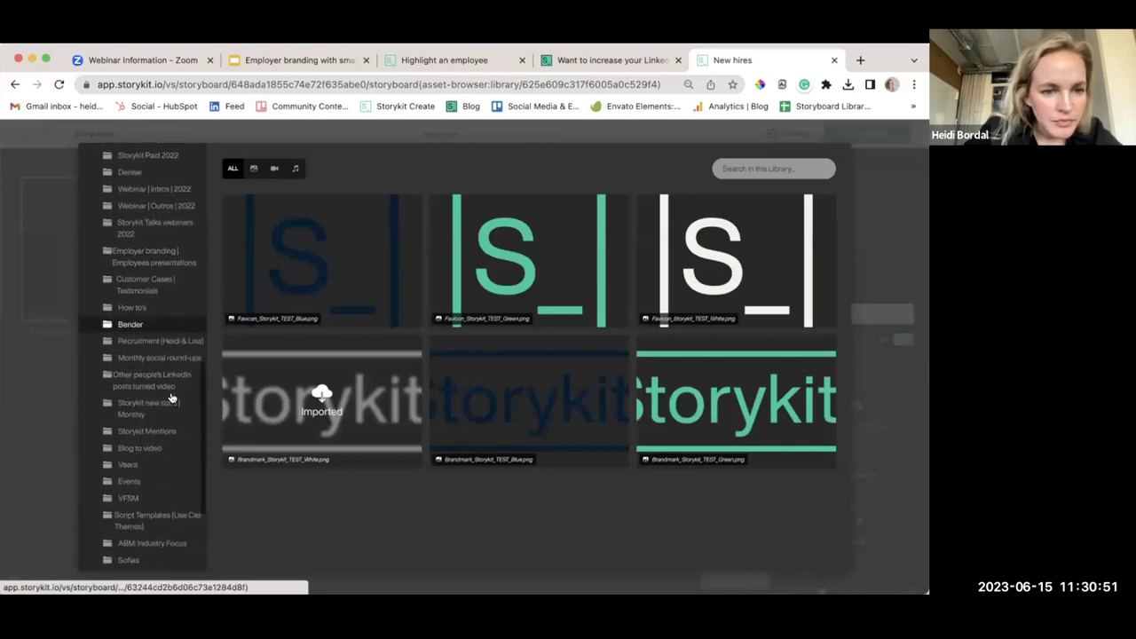
{"action": "scroll", "coordinate": [172, 398], "scroll_direction": "down", "scroll_amount": 3}
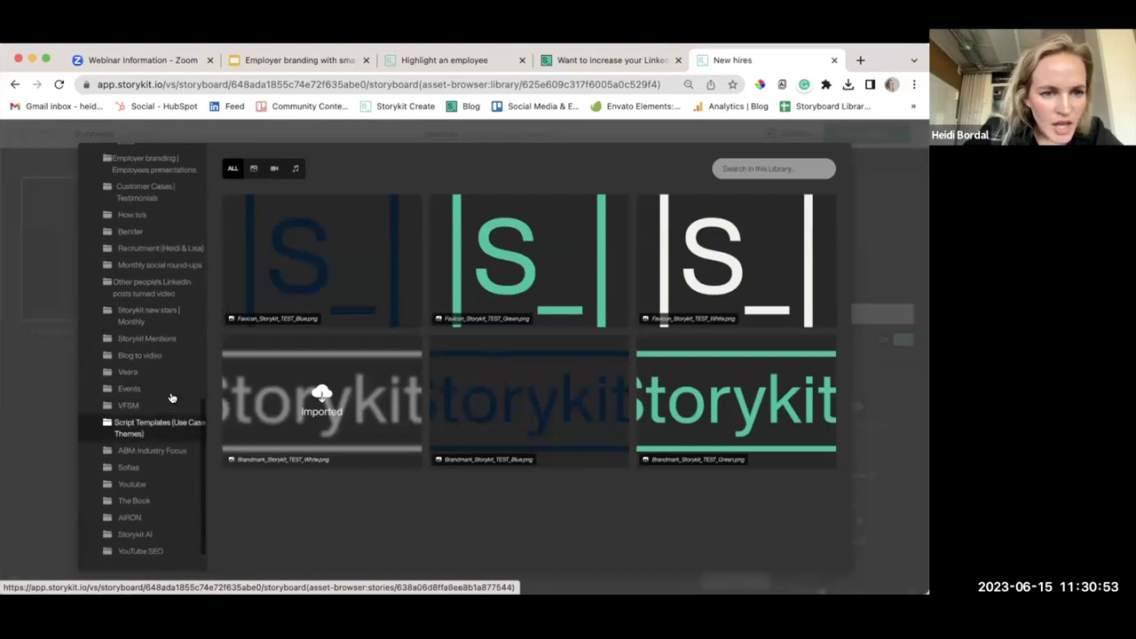
{"action": "scroll", "coordinate": [171, 398], "scroll_direction": "up", "scroll_amount": 6}
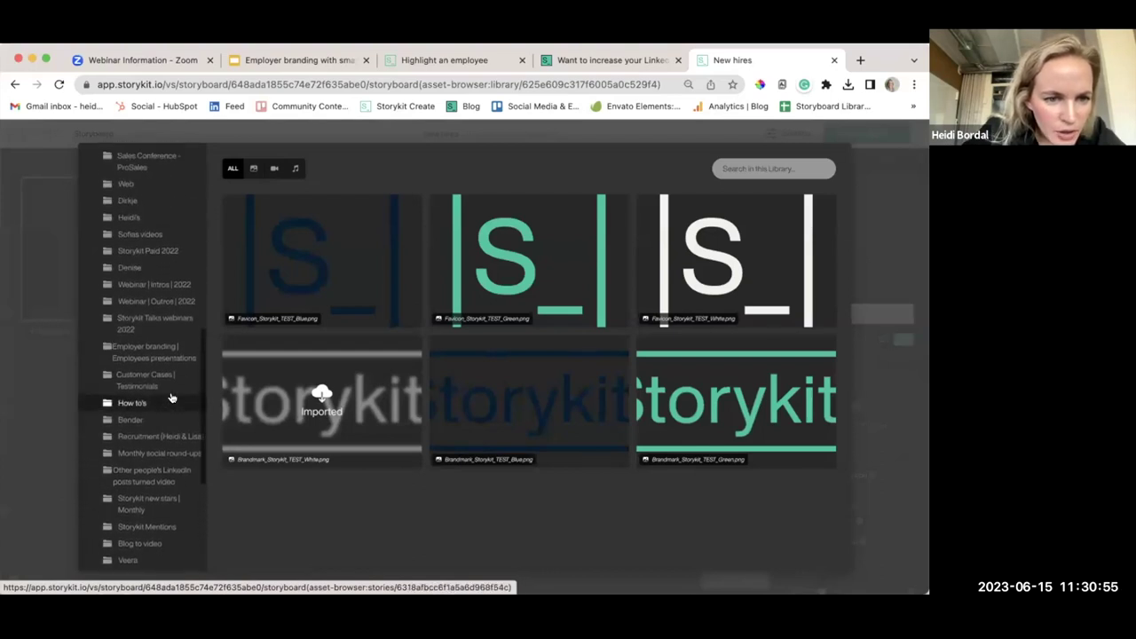
{"action": "scroll", "coordinate": [172, 398], "scroll_direction": "up", "scroll_amount": 5}
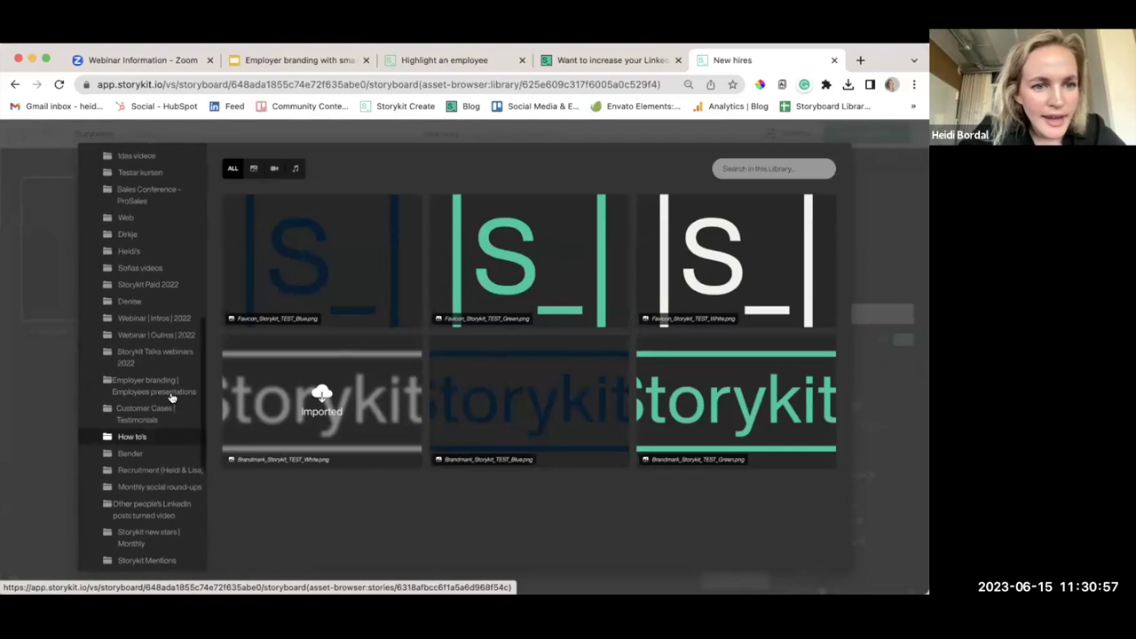
{"action": "scroll", "coordinate": [171, 397], "scroll_direction": "up", "scroll_amount": 5}
{"action": "scroll", "coordinate": [171, 398], "scroll_direction": "down", "scroll_amount": 3}
{"action": "scroll", "coordinate": [171, 398], "scroll_direction": "down", "scroll_amount": 4}
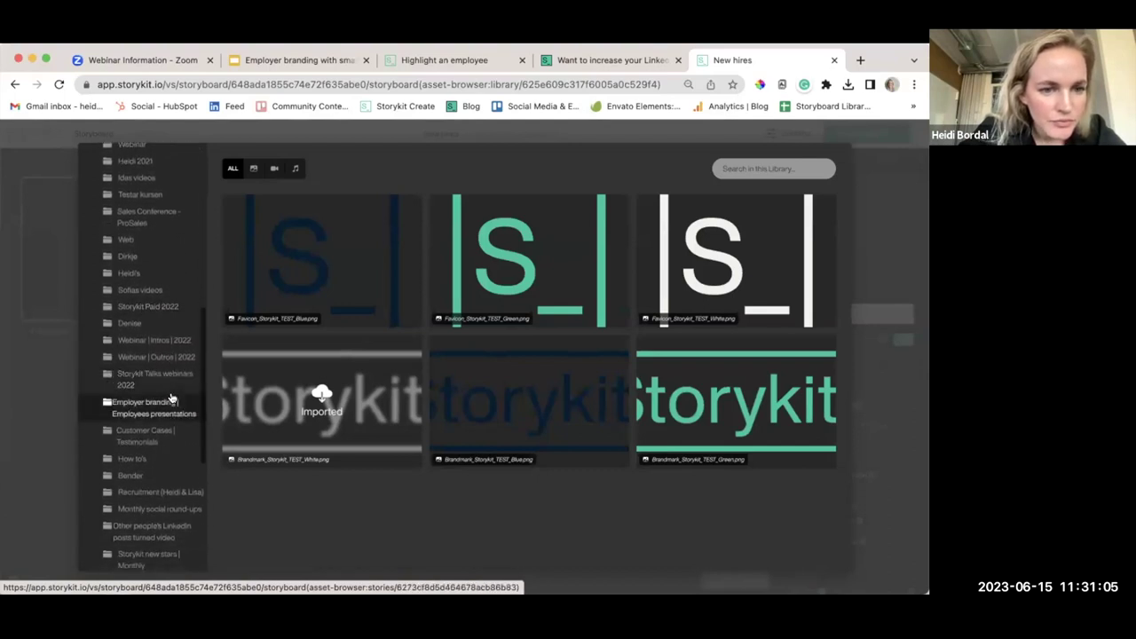
{"action": "scroll", "coordinate": [168, 434], "scroll_direction": "down", "scroll_amount": 2}
{"action": "left_click", "coordinate": [164, 466]}
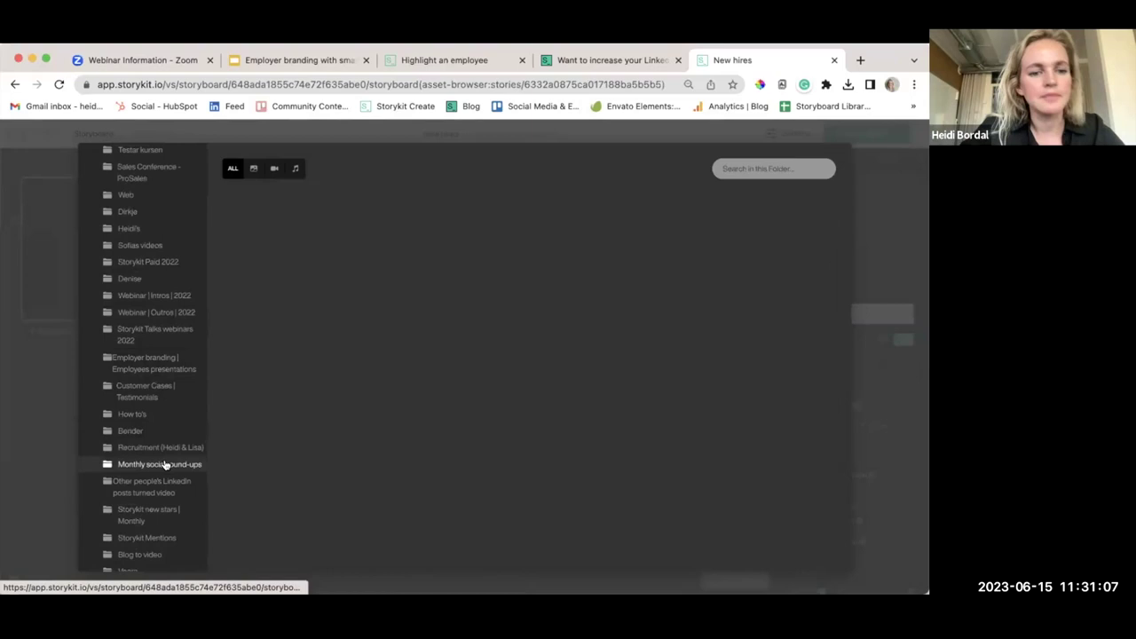
{"action": "scroll", "coordinate": [151, 457], "scroll_direction": "down", "scroll_amount": 2}
{"action": "left_click", "coordinate": [147, 455]}
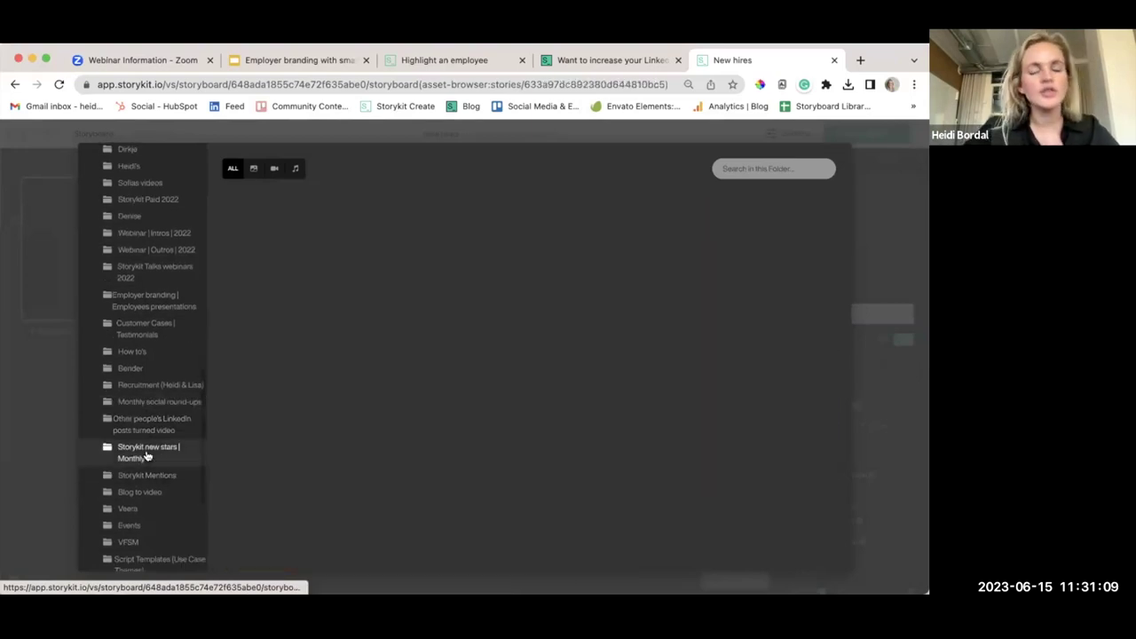
Import the outlined red heart image and add it as the slide's custom icon
{"action": "scroll", "coordinate": [513, 460], "scroll_direction": "down", "scroll_amount": 1}
{"action": "scroll", "coordinate": [513, 461], "scroll_direction": "down", "scroll_amount": 10}
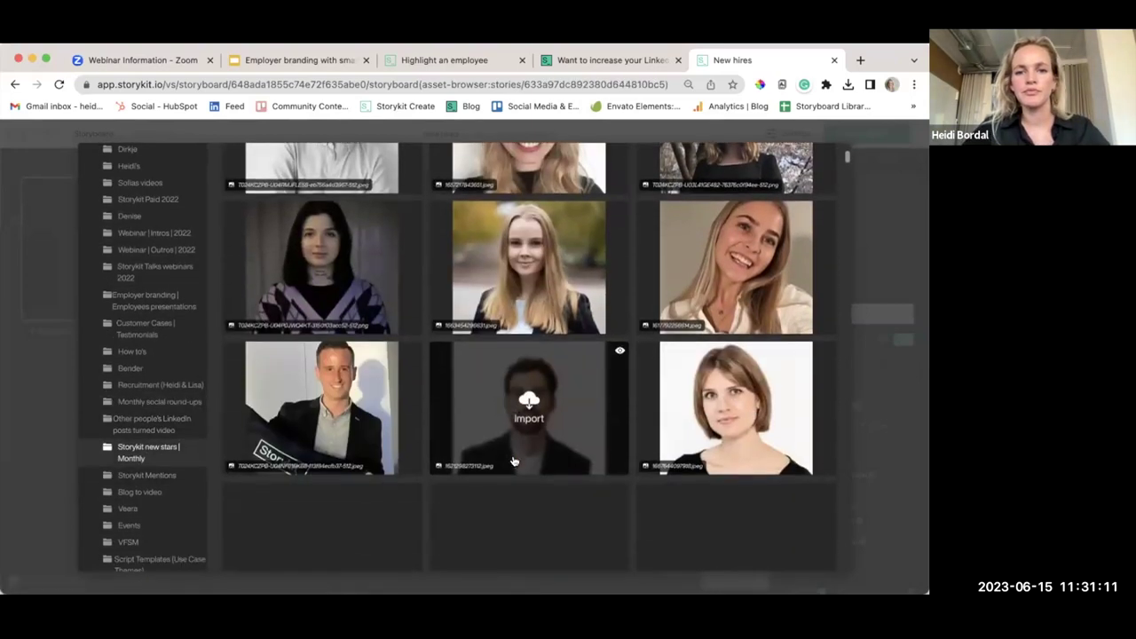
{"action": "scroll", "coordinate": [514, 461], "scroll_direction": "down", "scroll_amount": 8}
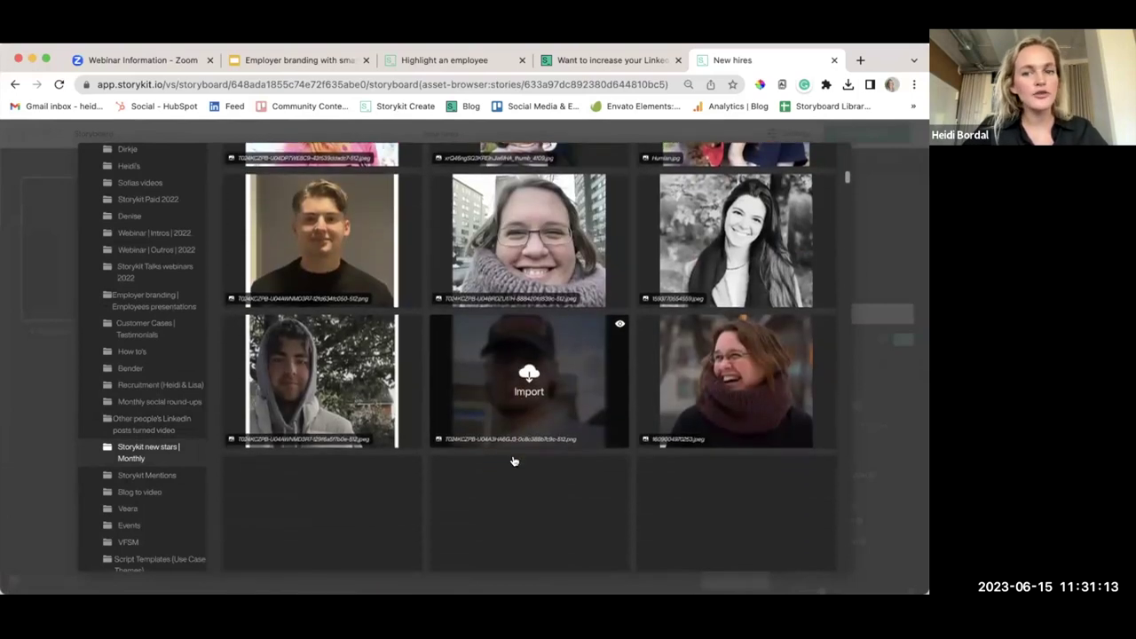
{"action": "scroll", "coordinate": [513, 461], "scroll_direction": "down", "scroll_amount": 8}
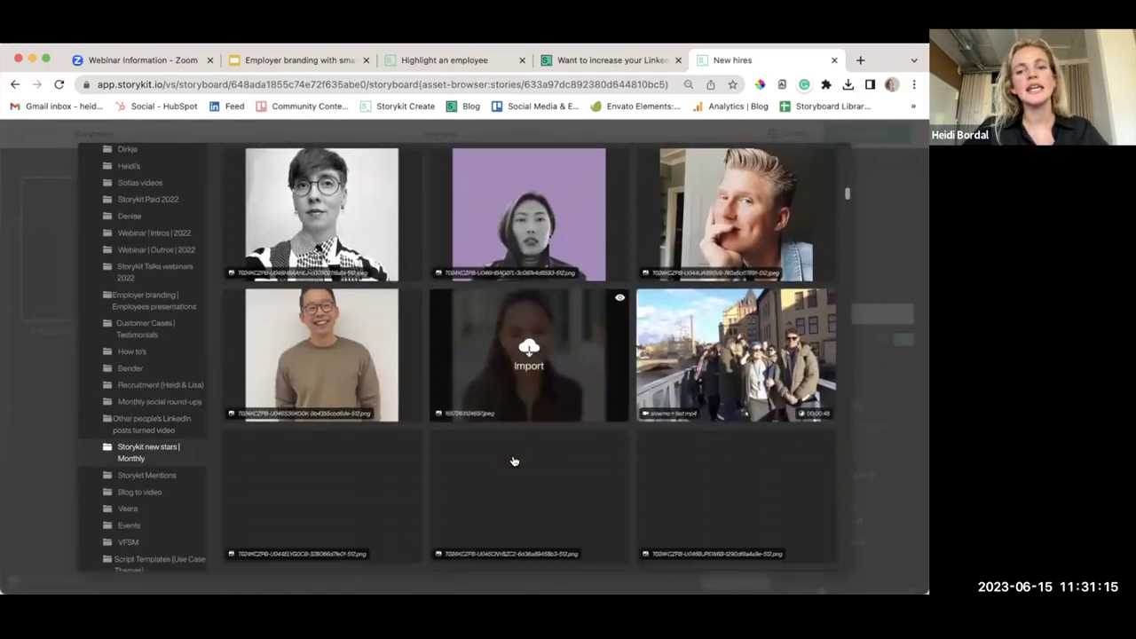
{"action": "scroll", "coordinate": [513, 461], "scroll_direction": "down", "scroll_amount": 8}
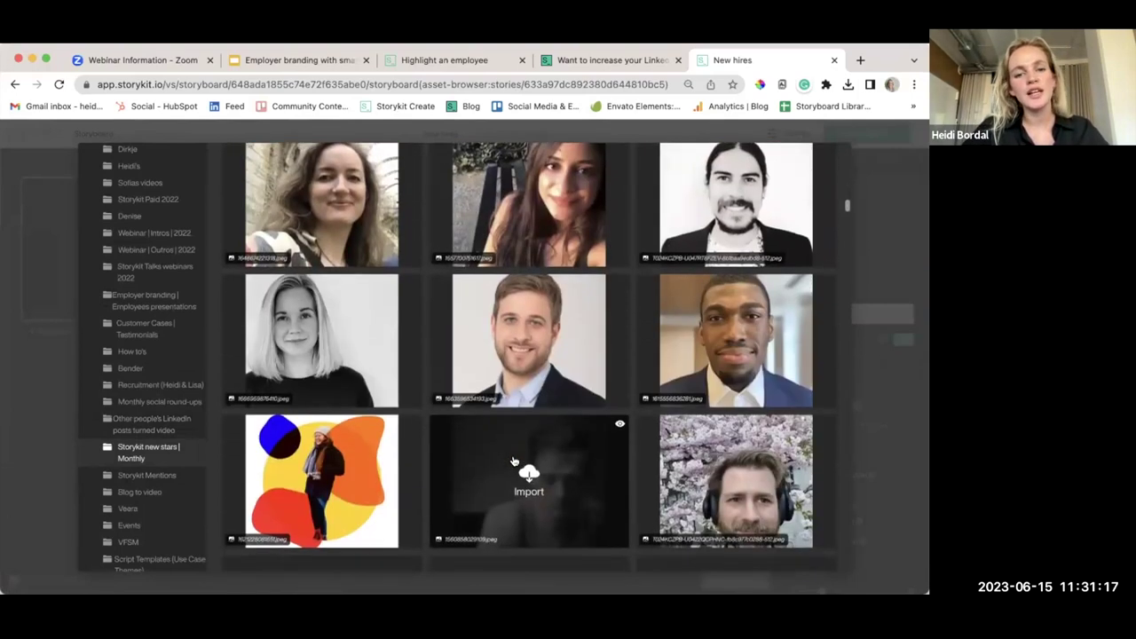
{"action": "scroll", "coordinate": [513, 461], "scroll_direction": "down", "scroll_amount": 10}
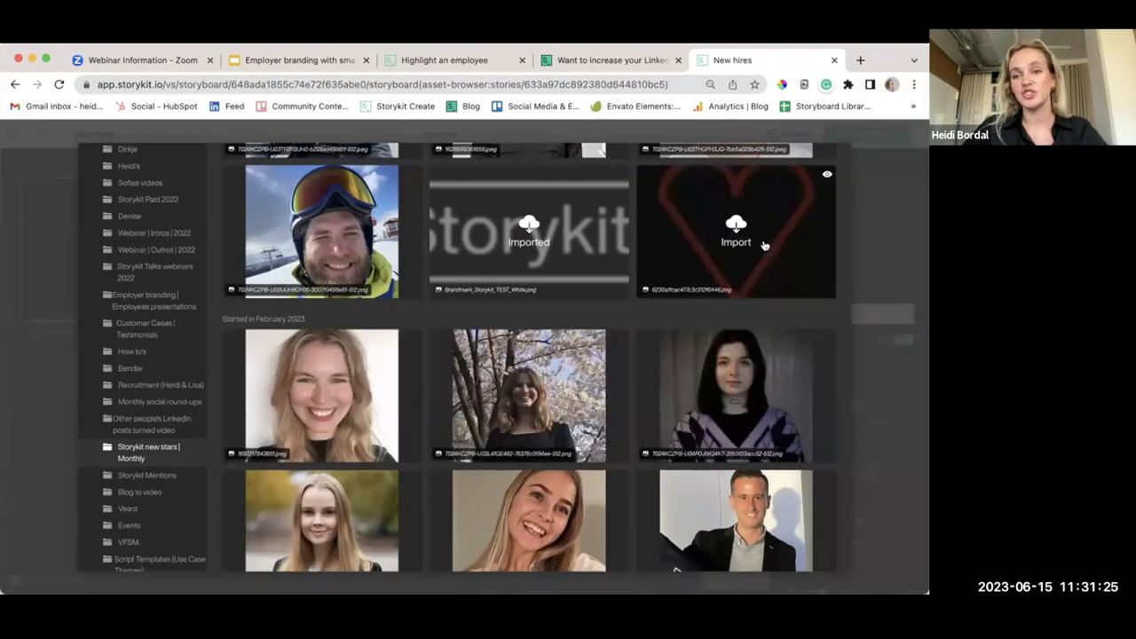
{"action": "left_click", "coordinate": [737, 233]}
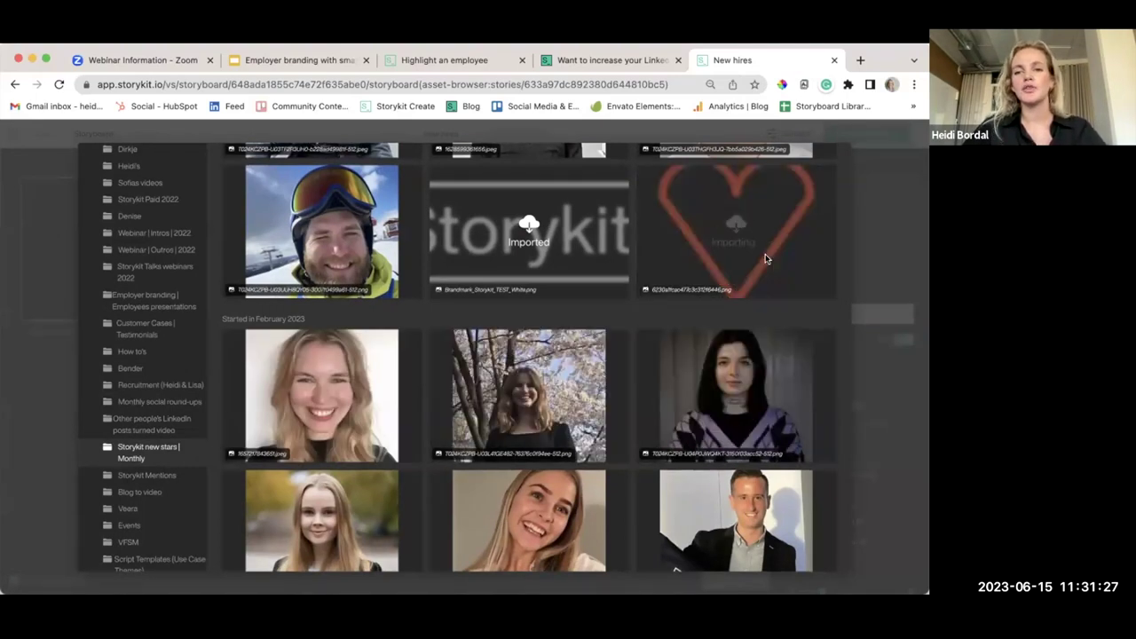
{"action": "left_click", "coordinate": [642, 276]}
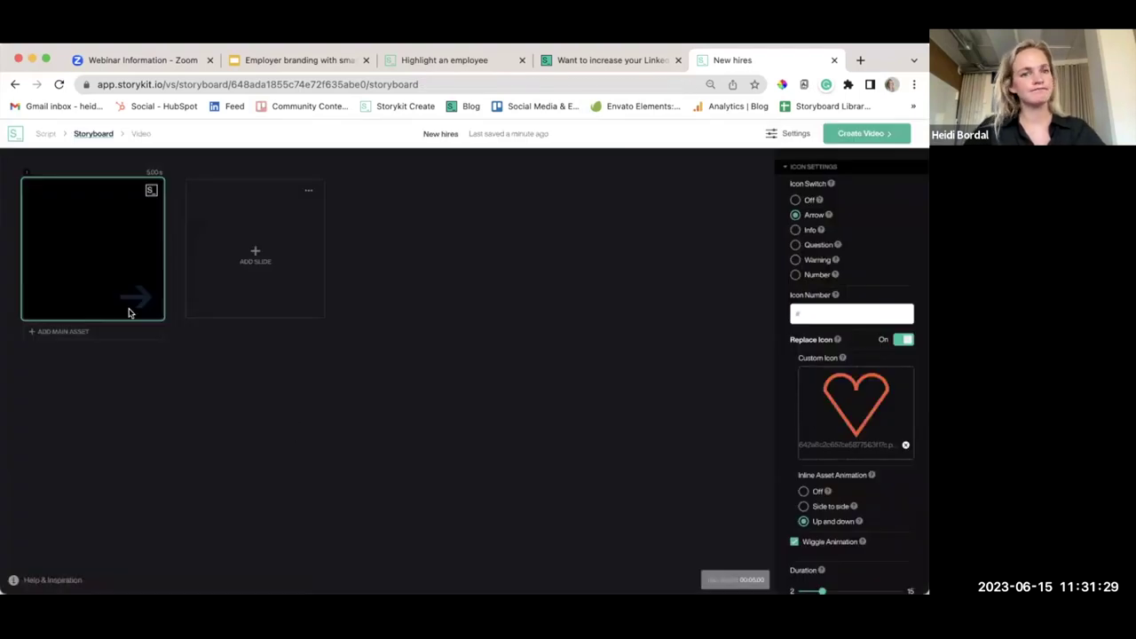
Type 'Meet the newest Storykit stars' into the first slide's Main Text (Large)
{"action": "scroll", "coordinate": [862, 317], "scroll_direction": "up", "scroll_amount": 3}
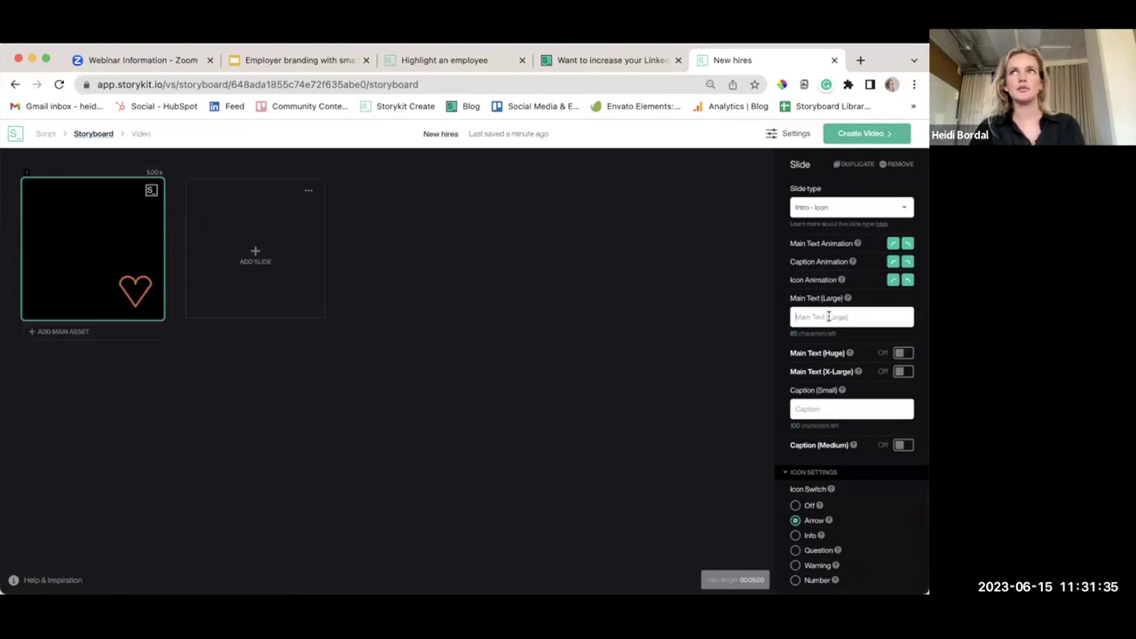
{"action": "type", "text": "Meet the new"}
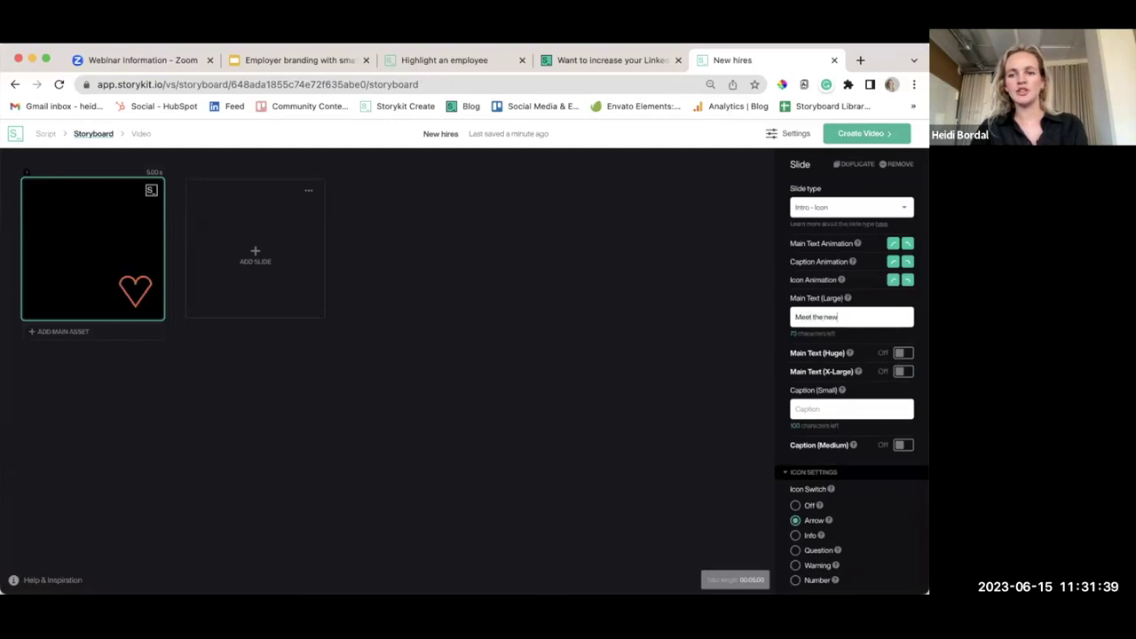
{"action": "type", "text": "est Storykit stars"}
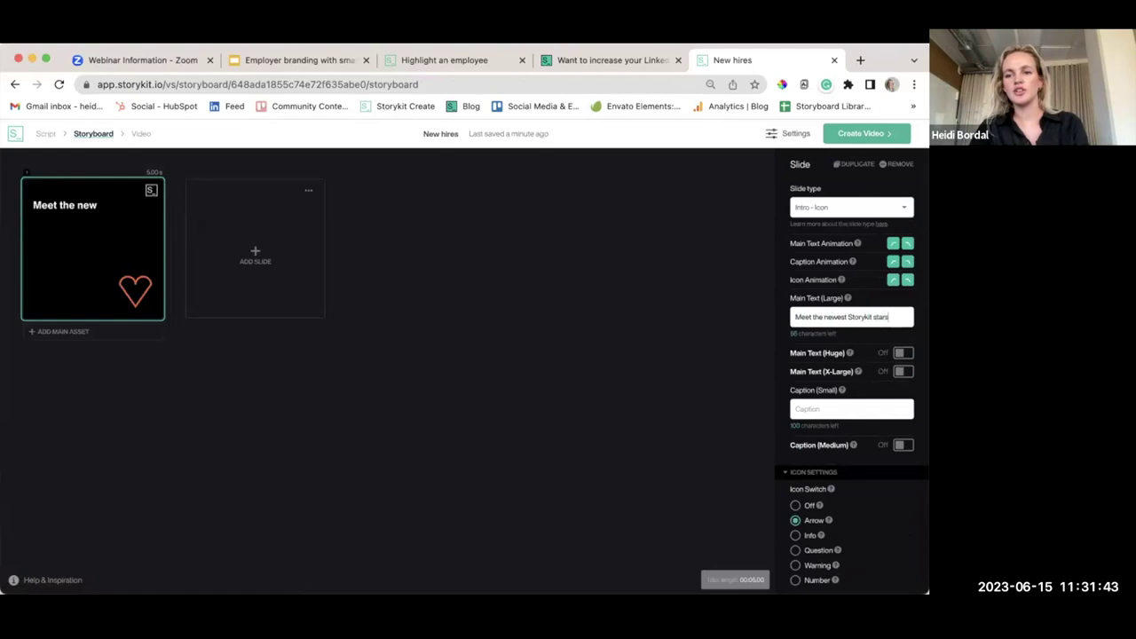
Add the city bridge clip as the first slide's main asset
{"action": "left_click", "coordinate": [62, 331]}
{"action": "scroll", "coordinate": [519, 373], "scroll_direction": "down", "scroll_amount": 5}
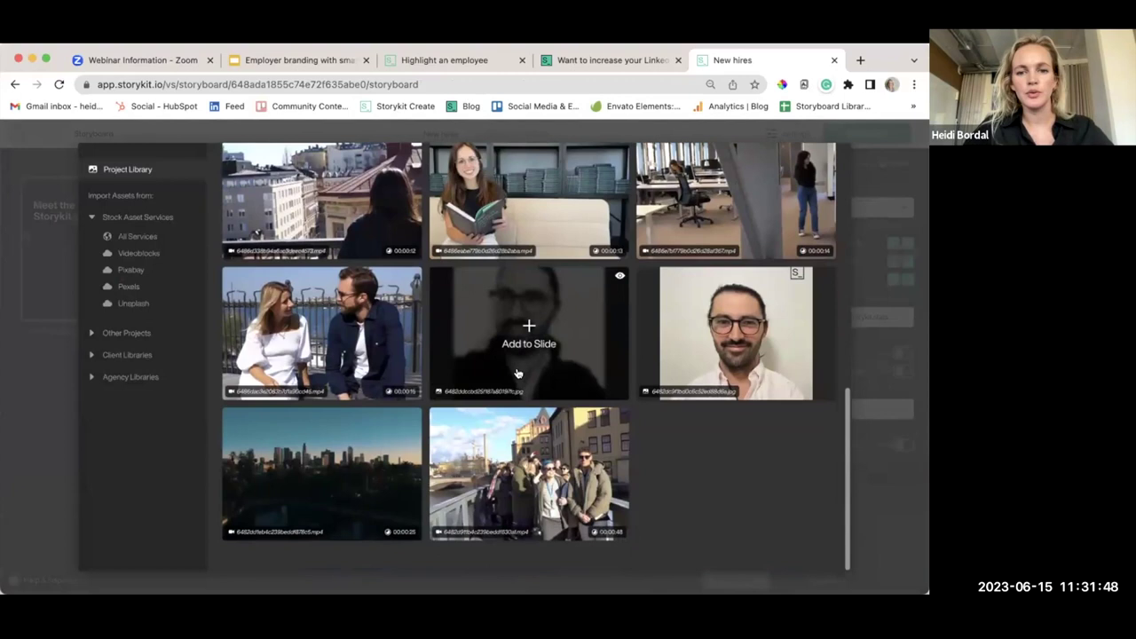
{"action": "right_click", "coordinate": [522, 373]}
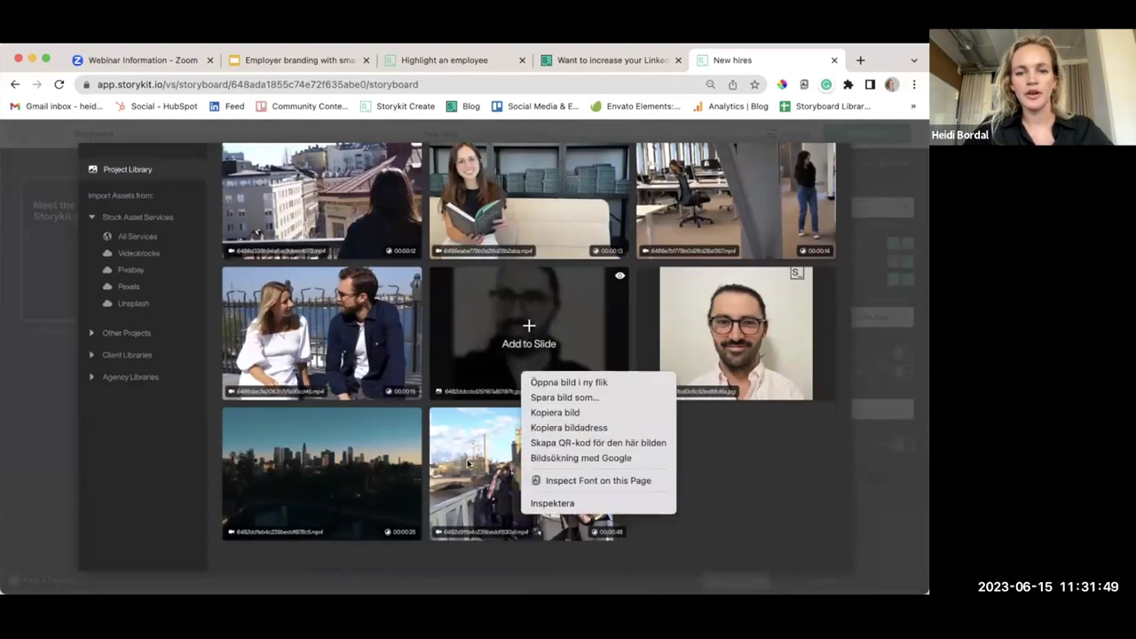
{"action": "left_click", "coordinate": [510, 472]}
{"action": "left_click", "coordinate": [510, 472]}
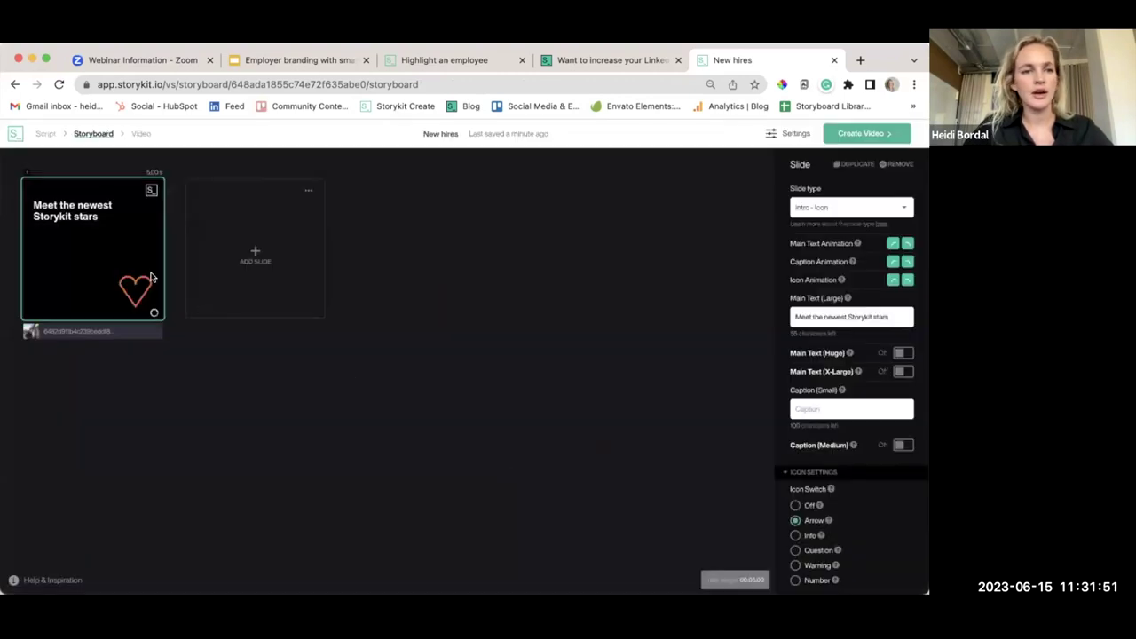
Move the headline from Main Text (Large) into Main Text (Huge)
{"action": "left_click_drag", "start_coordinate": [888, 316], "coordinate": [754, 305]}
{"action": "key", "text": "ctrl+c"}
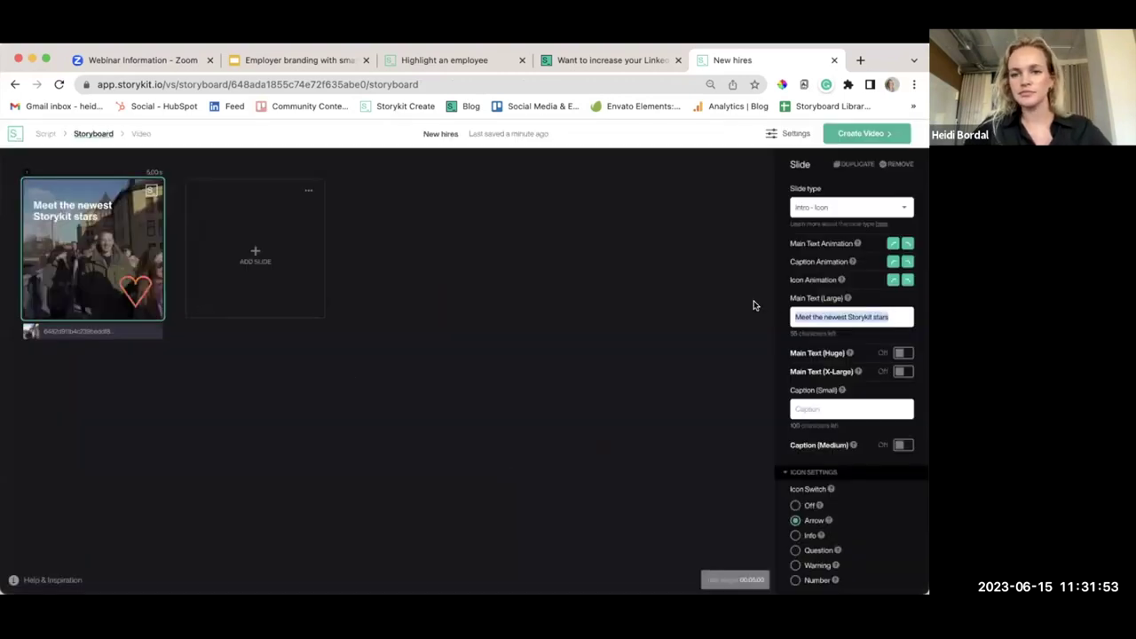
{"action": "key", "text": "BackSpace"}
{"action": "left_click", "coordinate": [902, 354]}
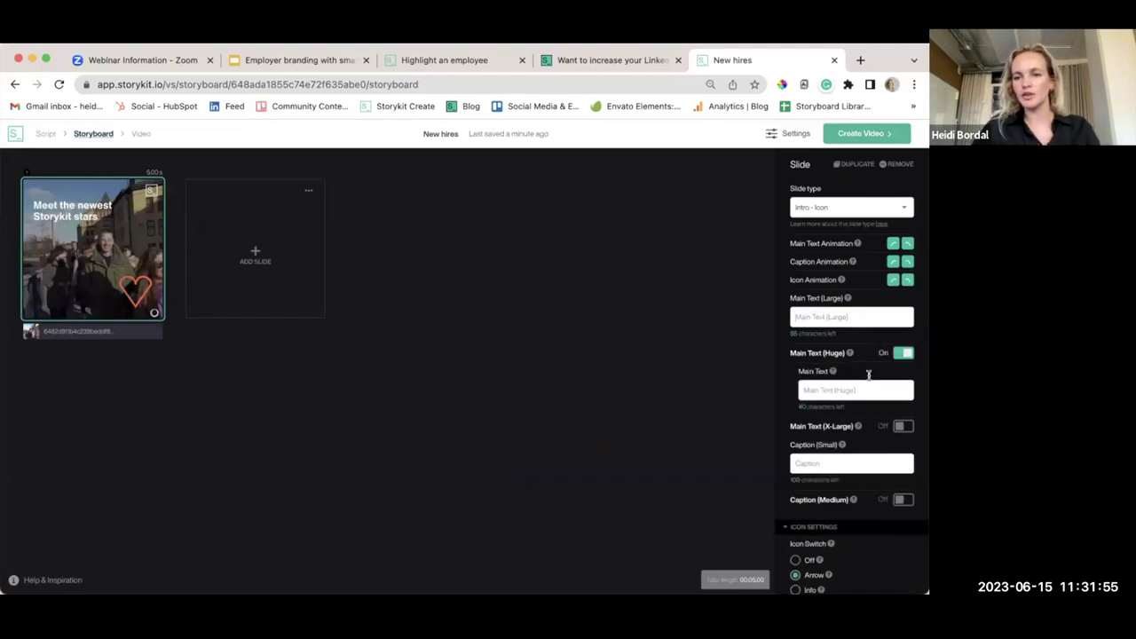
{"action": "key", "text": "ctrl+v"}
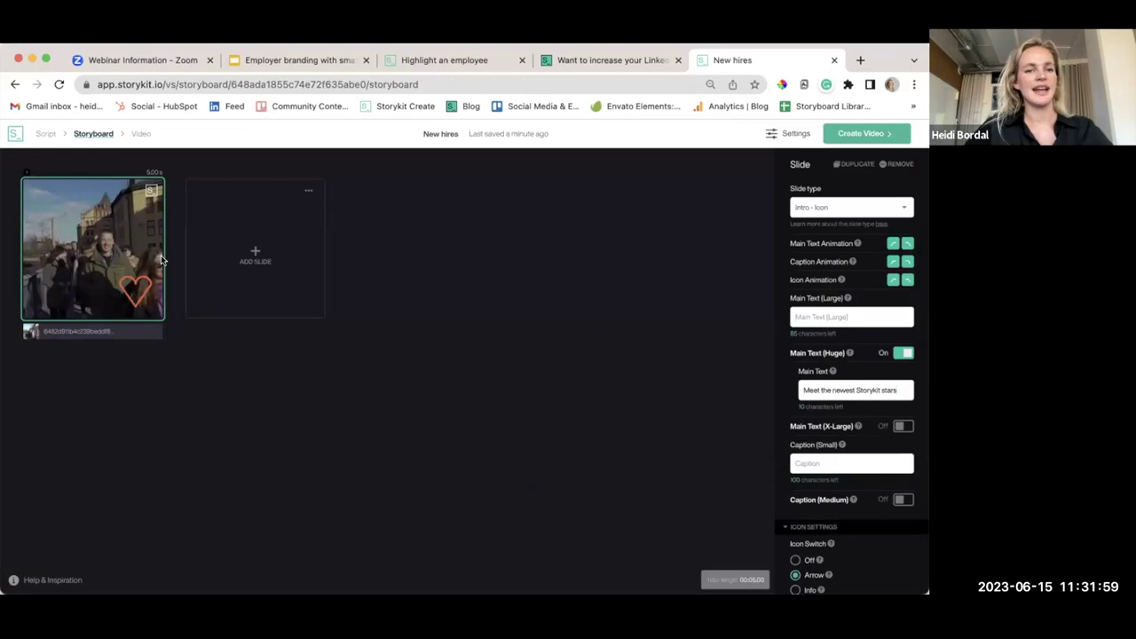
Add a second slide filled with the smiling man's video clip
{"action": "left_click", "coordinate": [313, 273]}
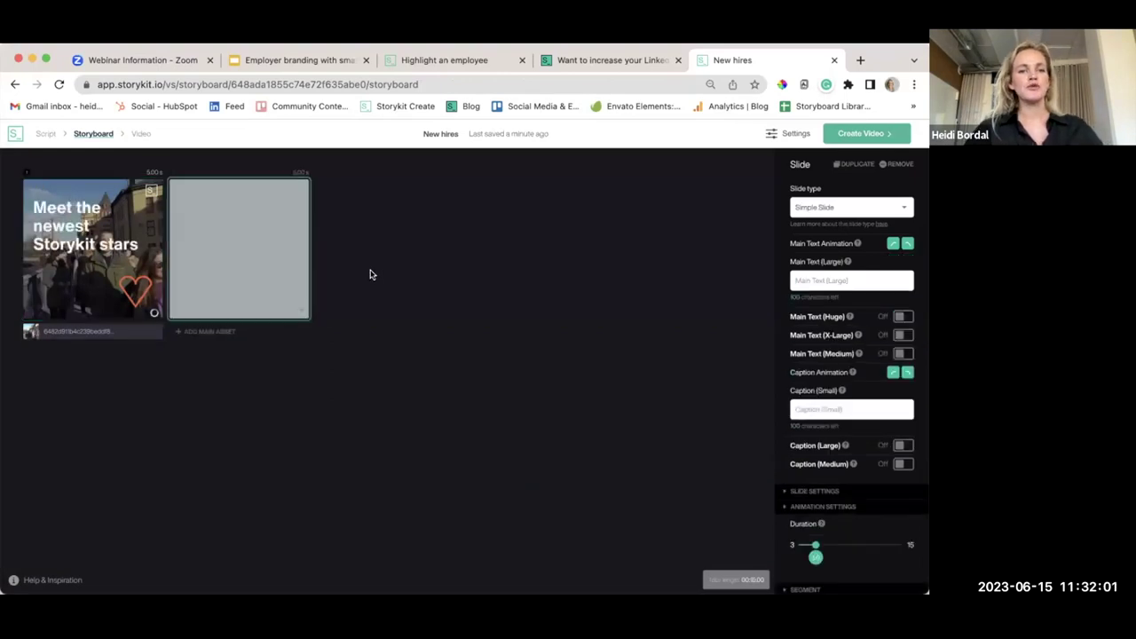
{"action": "left_click", "coordinate": [241, 332]}
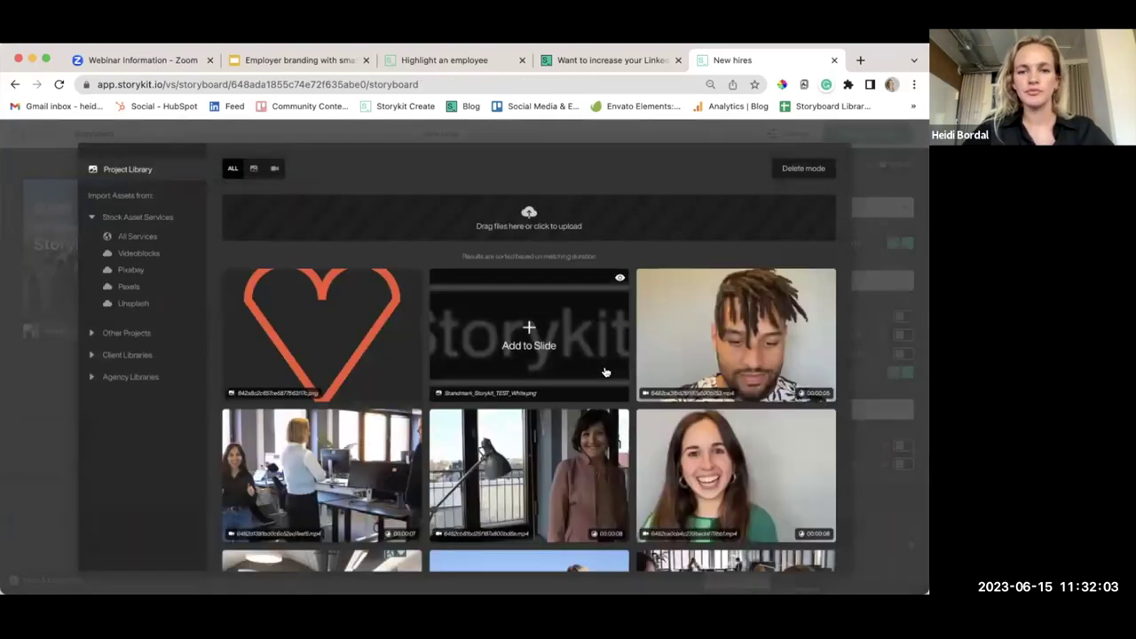
{"action": "scroll", "coordinate": [531, 333], "scroll_direction": "down", "scroll_amount": 1}
{"action": "left_click", "coordinate": [733, 321]}
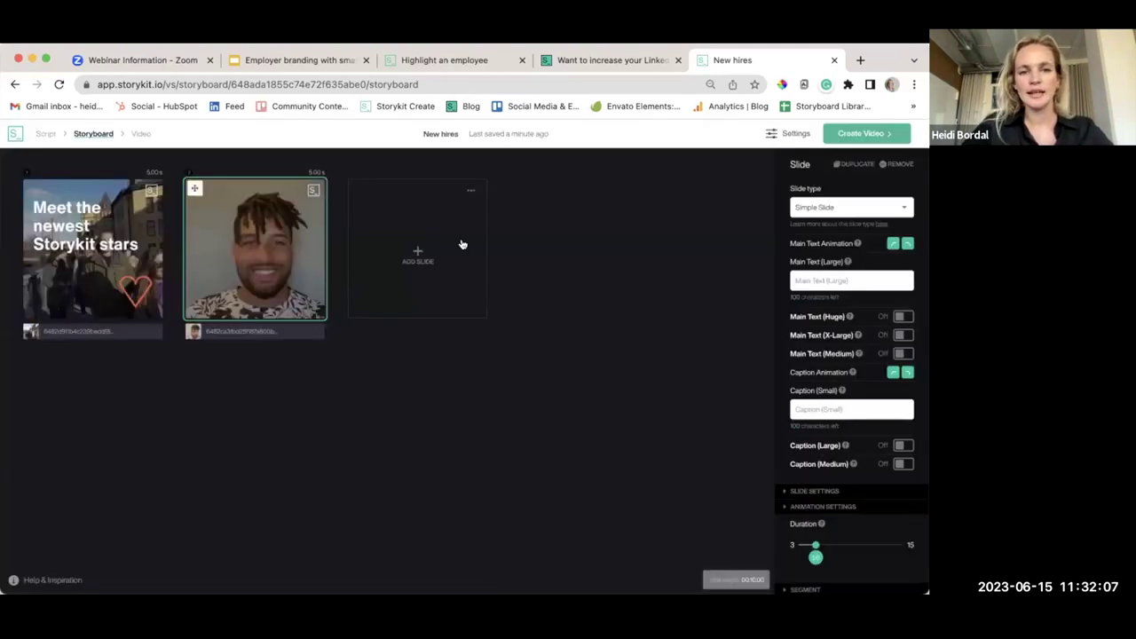
Make the second slide a Player slide with a custom 1000 ms duration
{"action": "left_click", "coordinate": [827, 208]}
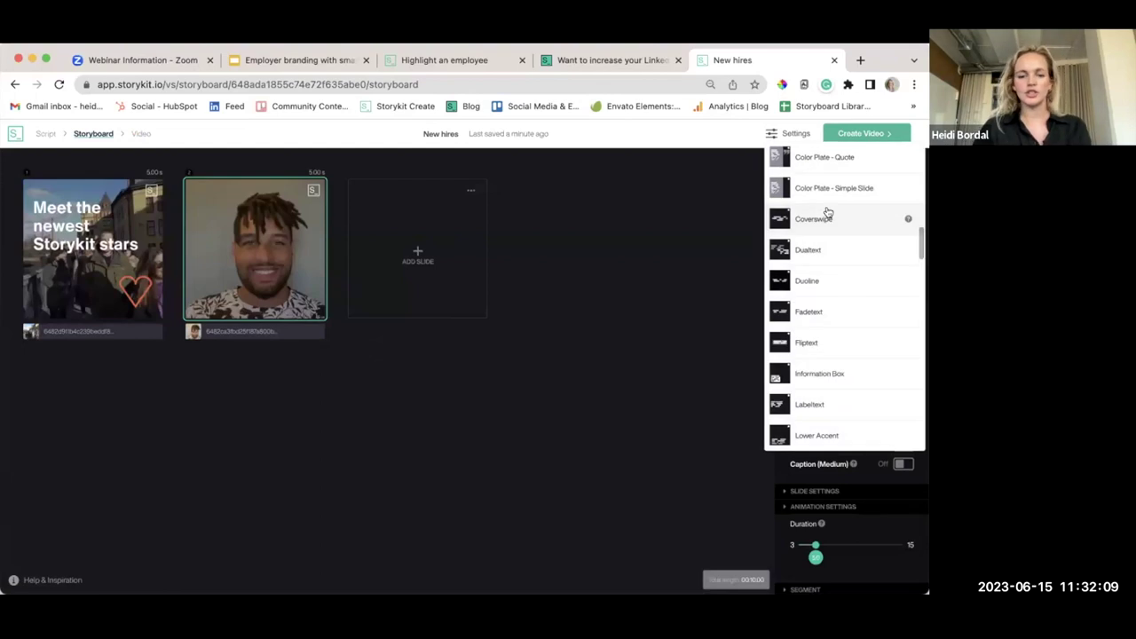
{"action": "scroll", "coordinate": [827, 213], "scroll_direction": "down", "scroll_amount": 15}
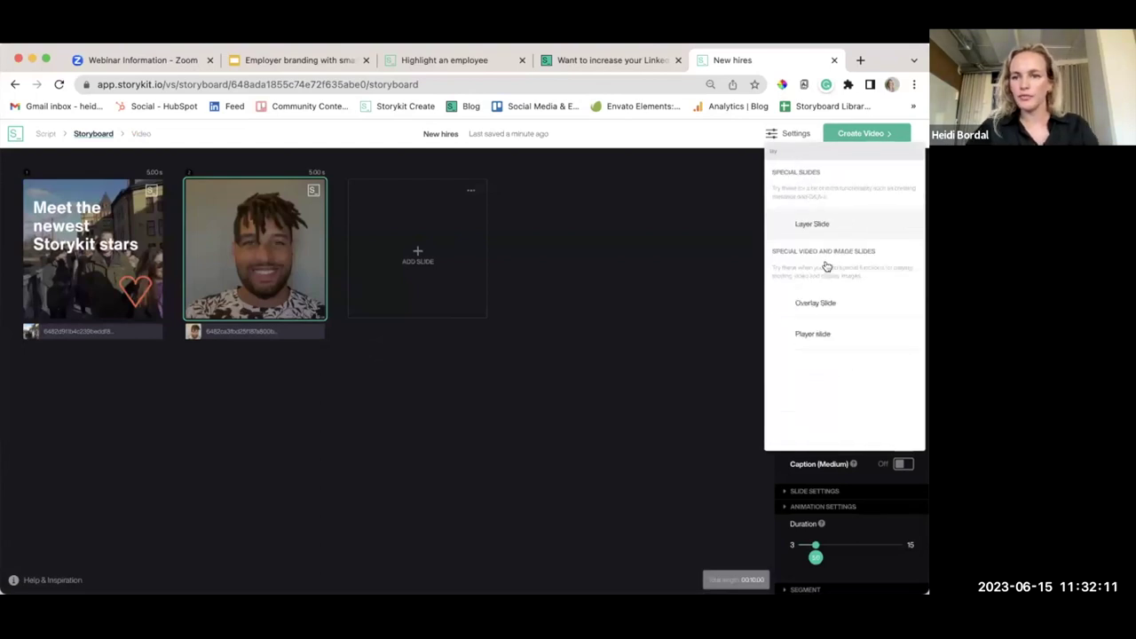
{"action": "left_click", "coordinate": [827, 342]}
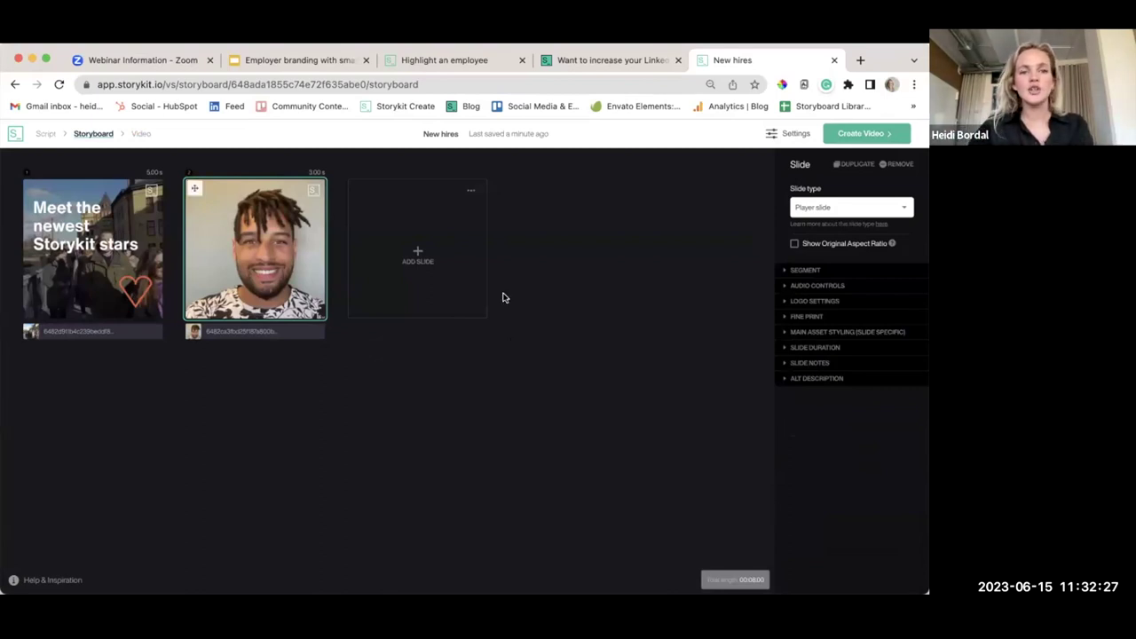
{"action": "left_click", "coordinate": [827, 346]}
{"action": "left_click", "coordinate": [807, 393]}
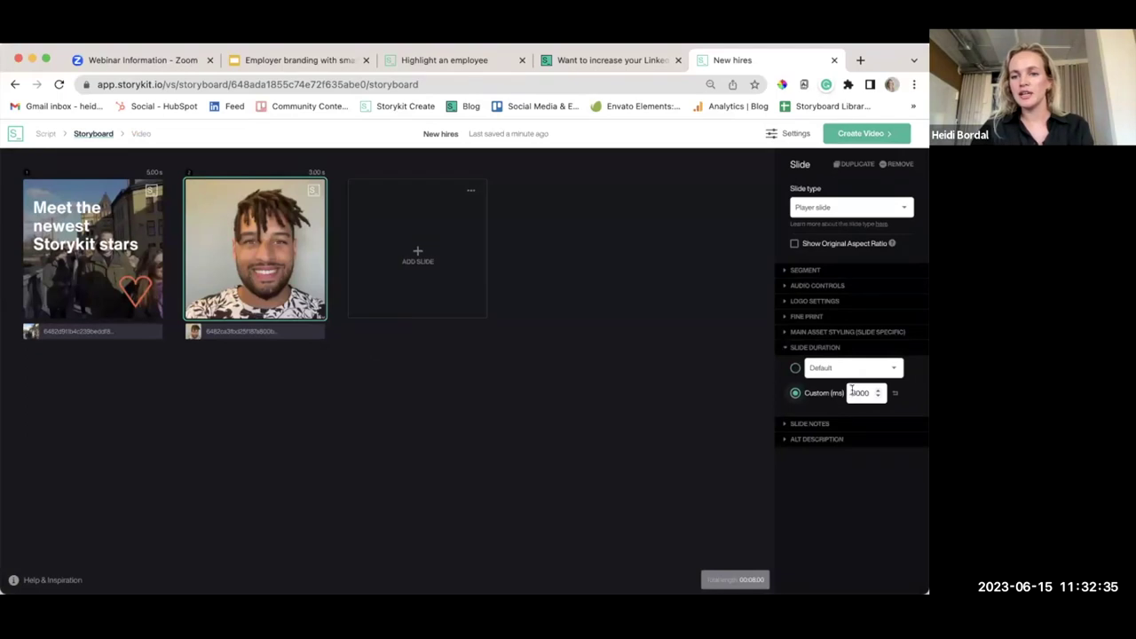
{"action": "type", "text": "1000"}
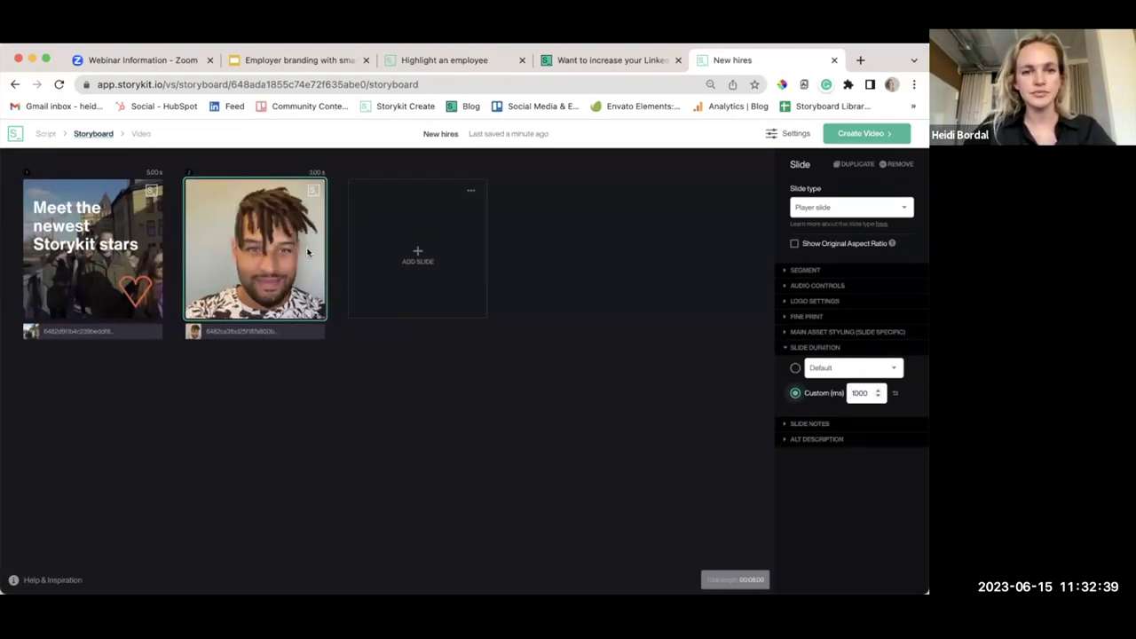
{"action": "left_click", "coordinate": [411, 256]}
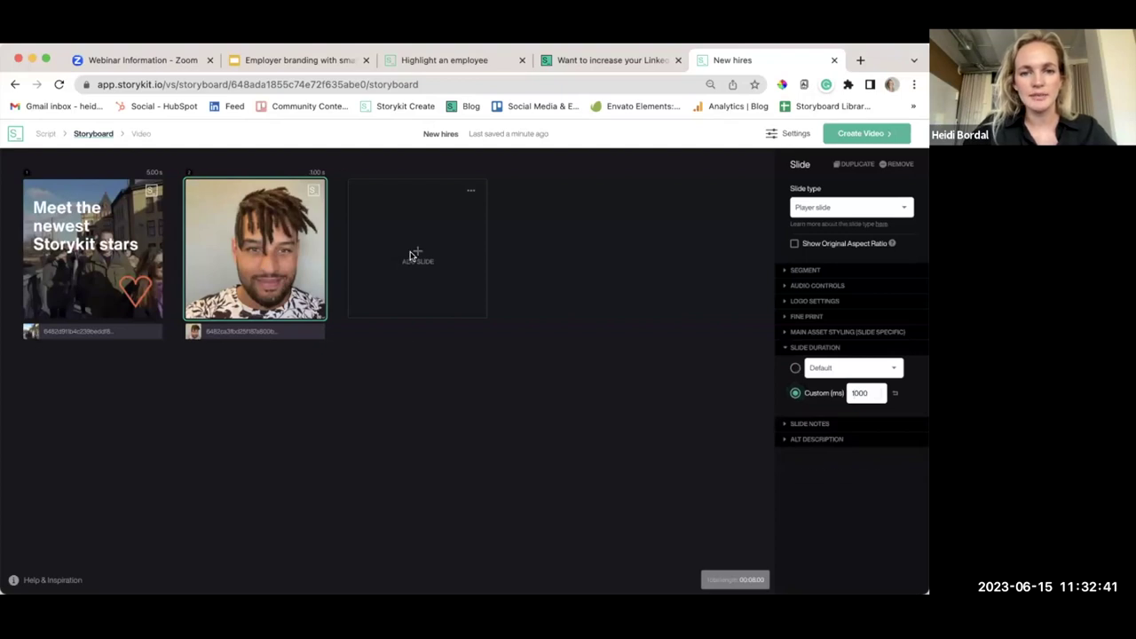
Make the third slide a Centerflip showing the new hire's name and 'SDR'
{"action": "left_click", "coordinate": [844, 213]}
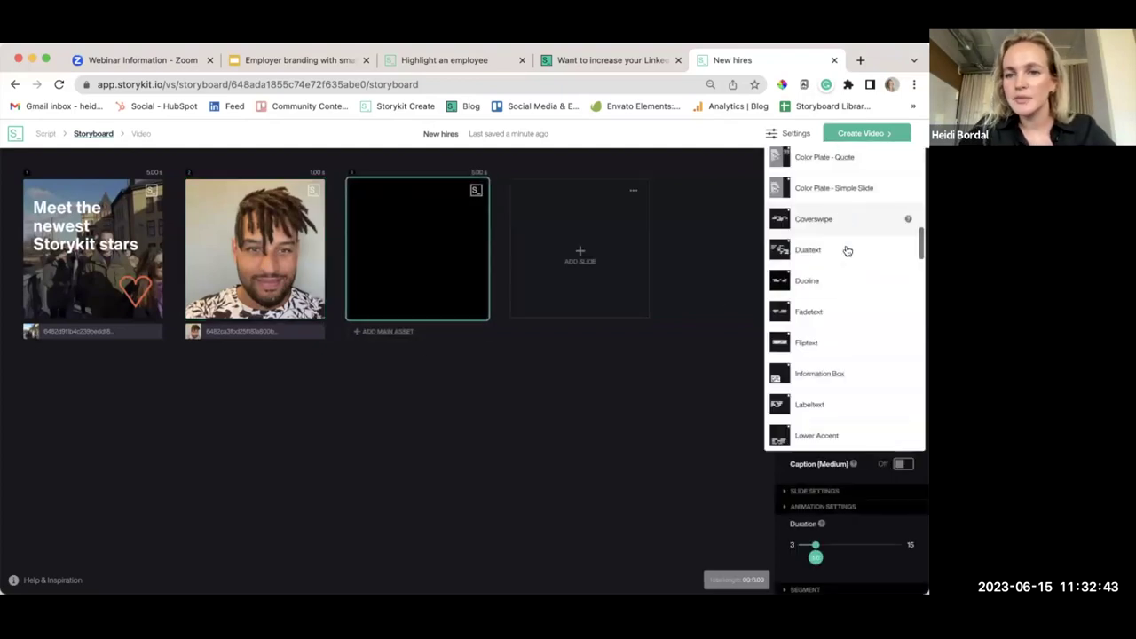
{"action": "scroll", "coordinate": [846, 266], "scroll_direction": "down", "scroll_amount": 5}
{"action": "scroll", "coordinate": [847, 299], "scroll_direction": "down", "scroll_amount": 6}
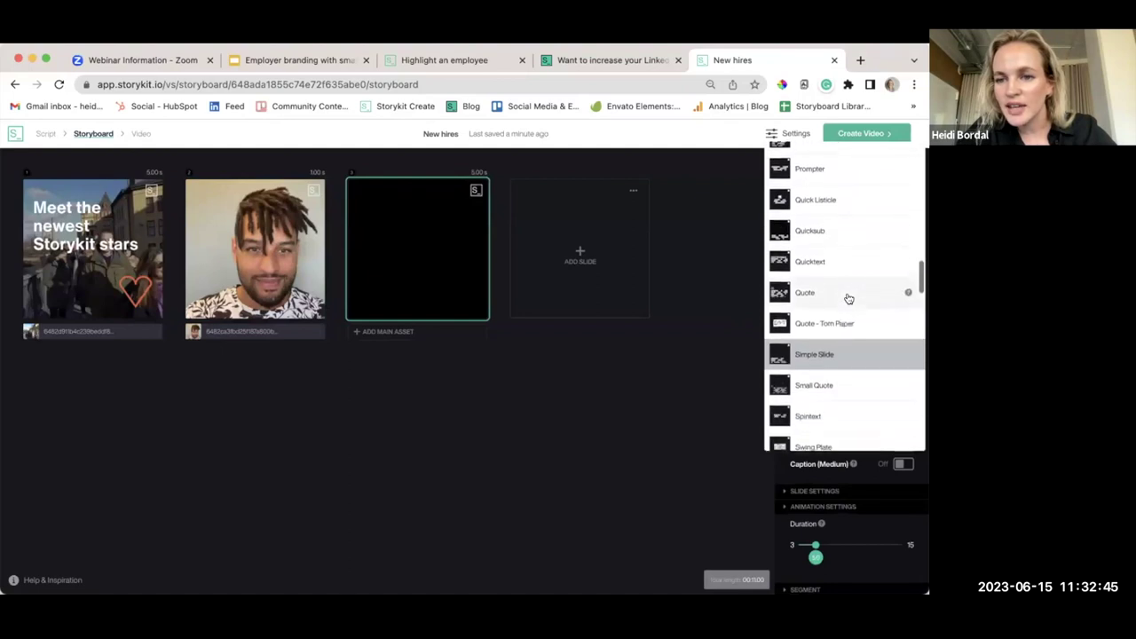
{"action": "scroll", "coordinate": [848, 299], "scroll_direction": "down", "scroll_amount": 8}
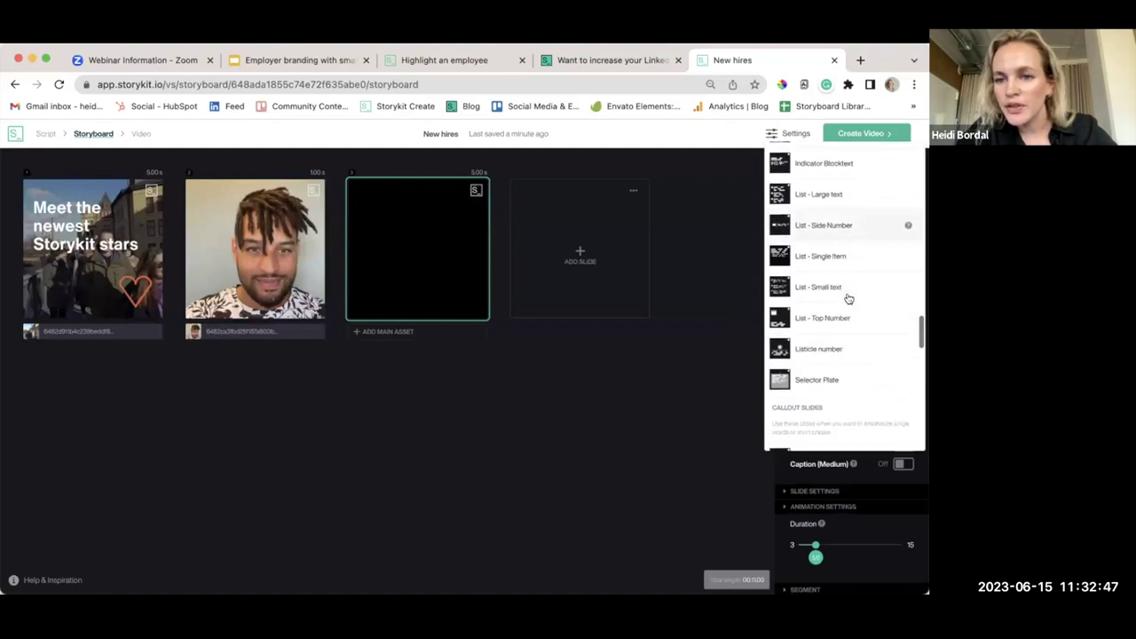
{"action": "left_click", "coordinate": [811, 301]}
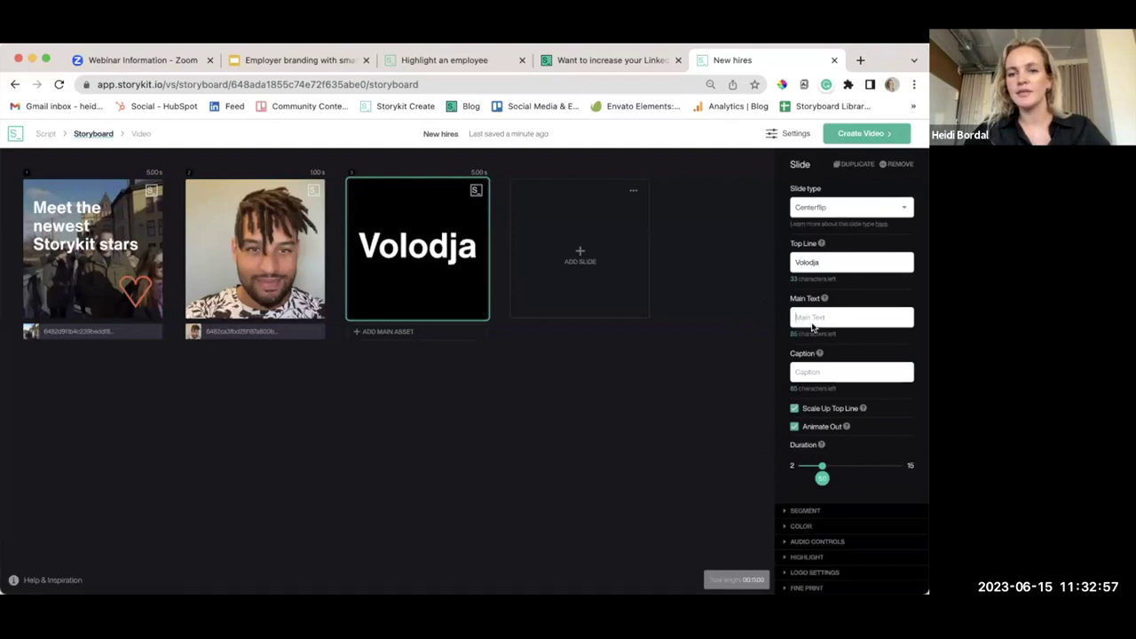
{"action": "type", "text": "SDR"}
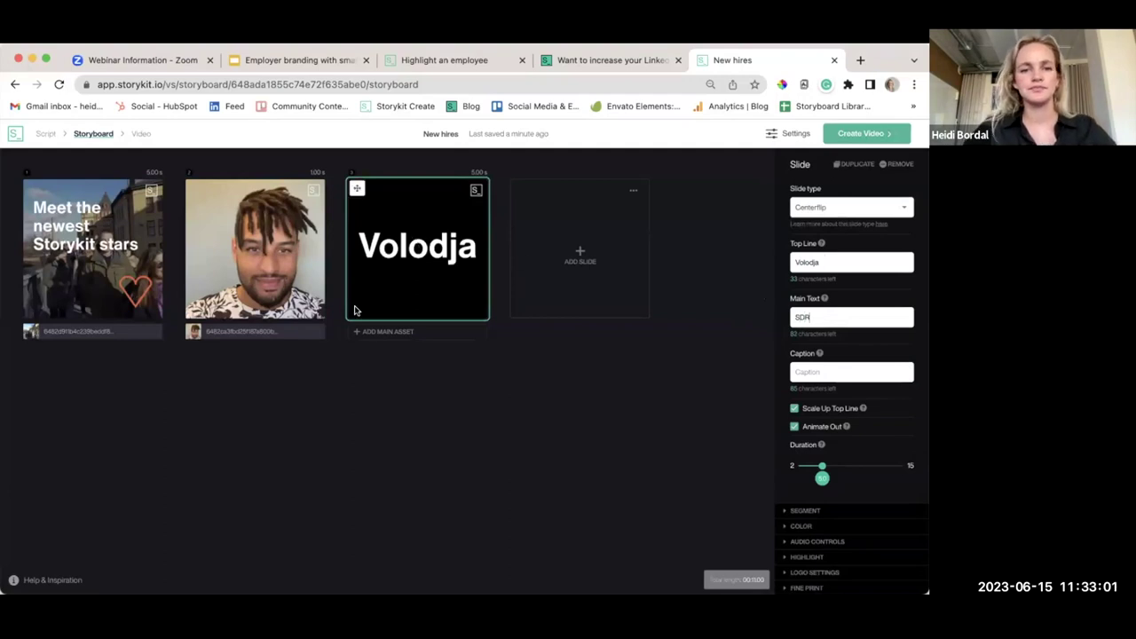
Extend the second slide's video behind slide 3 and shorten its duration to 3 seconds
{"action": "left_click_drag", "start_coordinate": [318, 332], "coordinate": [485, 332]}
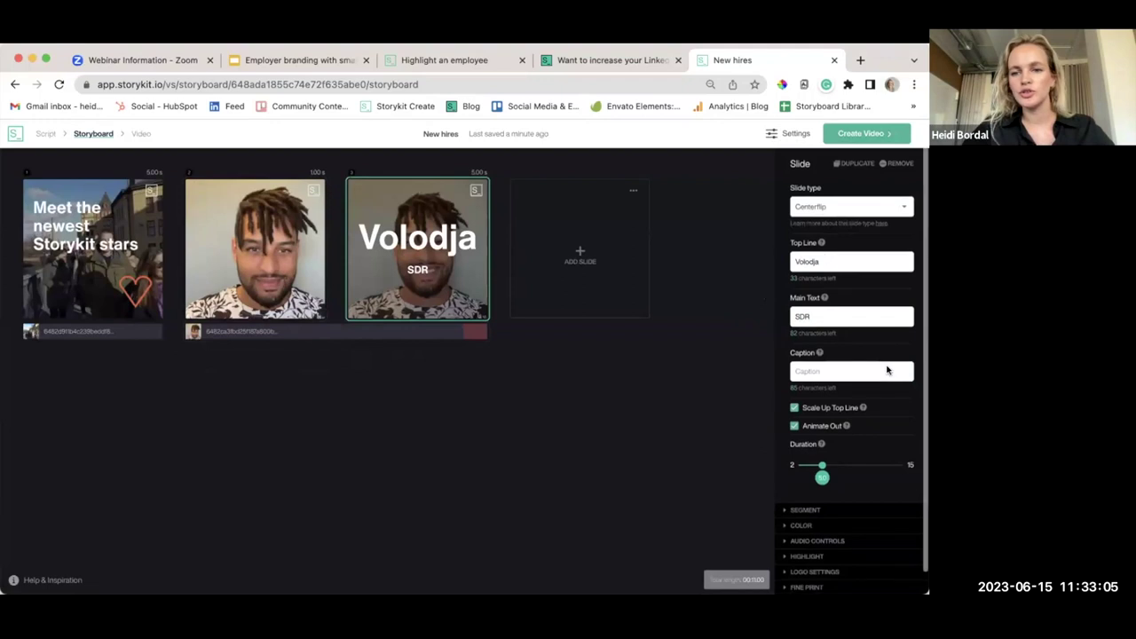
{"action": "scroll", "coordinate": [885, 370], "scroll_direction": "down", "scroll_amount": 1}
{"action": "left_click_drag", "start_coordinate": [822, 431], "coordinate": [806, 441]}
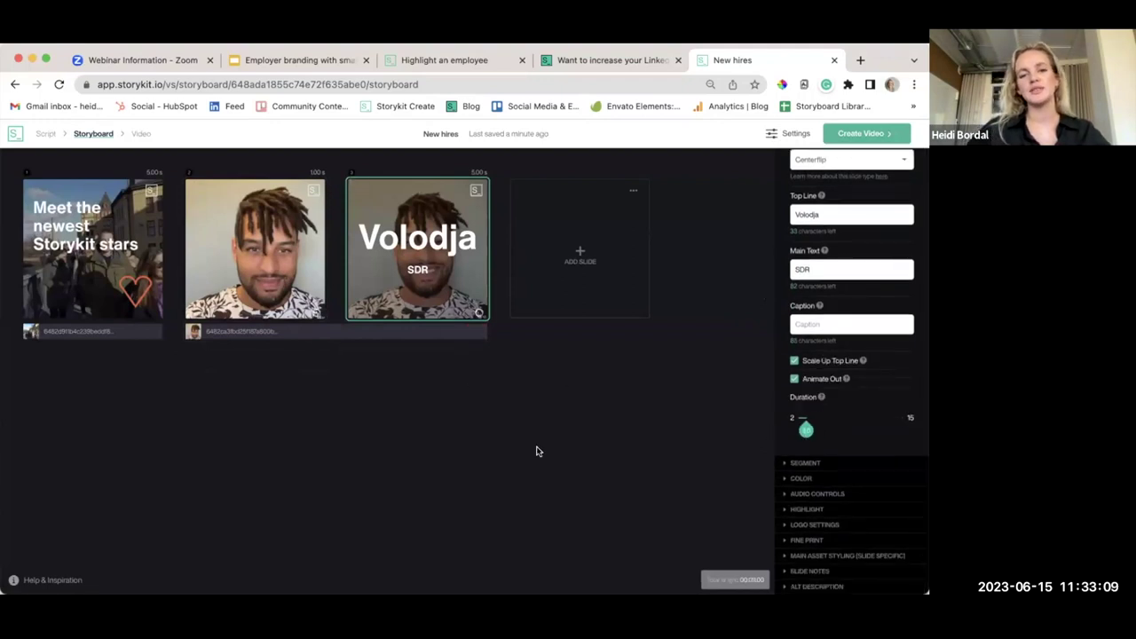
{"action": "left_click", "coordinate": [580, 257]}
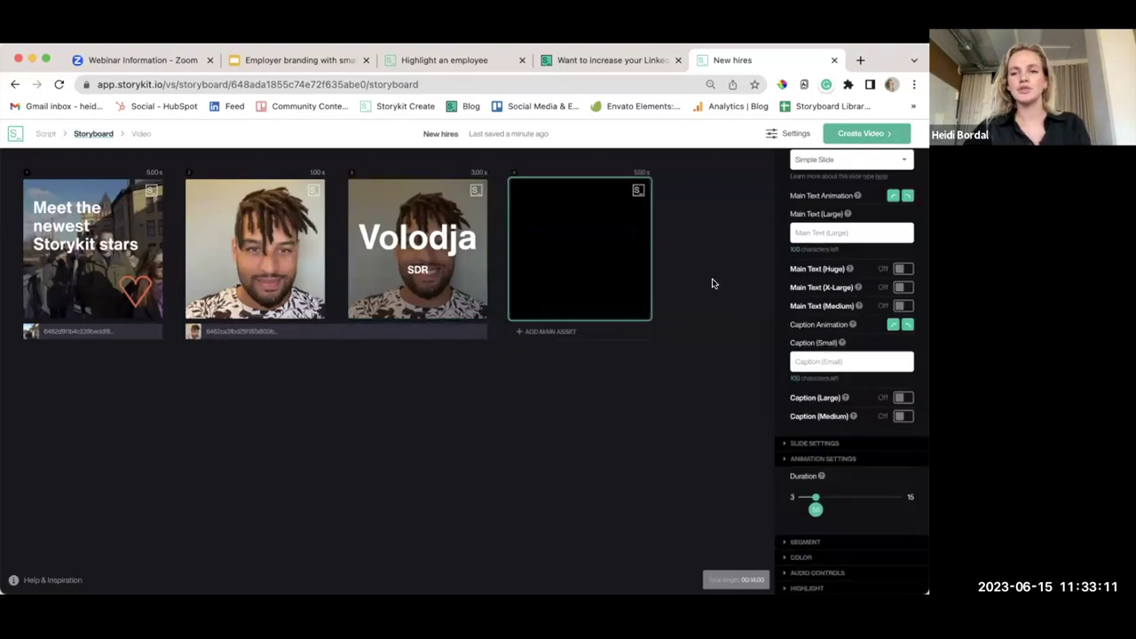
Make the fourth slide a Player slide with a custom 1000 ms duration
{"action": "left_click", "coordinate": [848, 215]}
{"action": "type", "text": "play"}
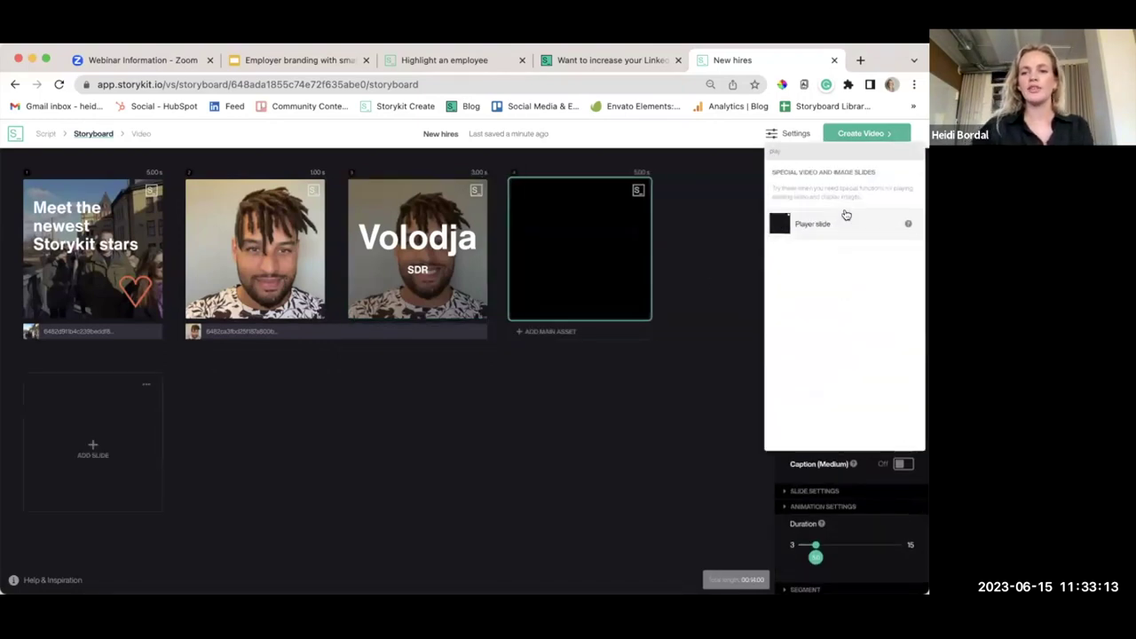
{"action": "left_click", "coordinate": [812, 223]}
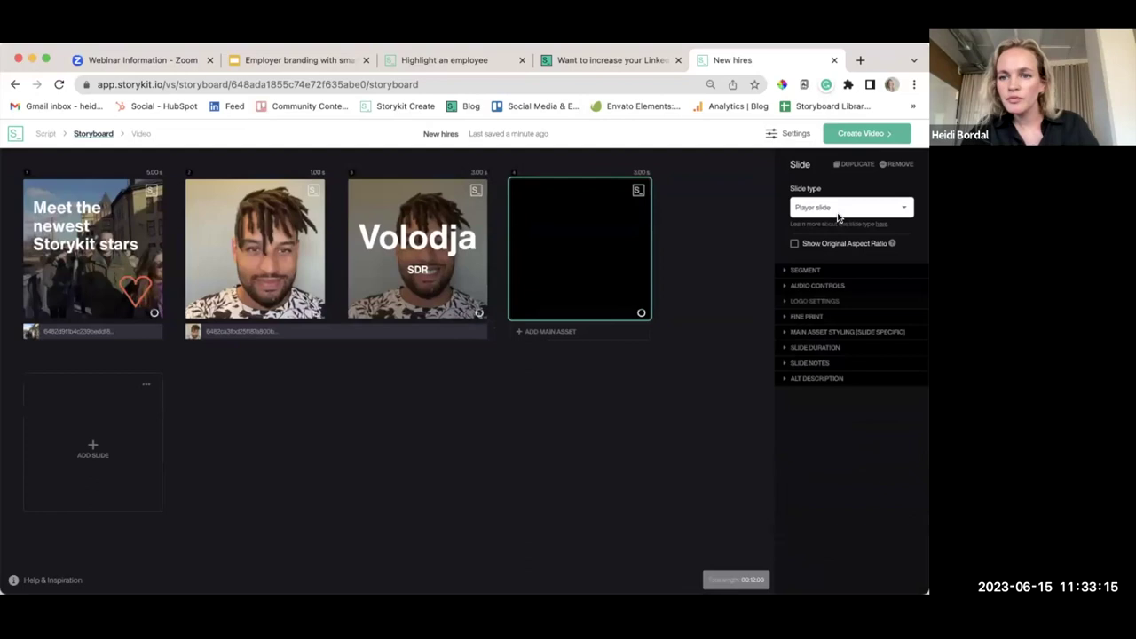
{"action": "left_click", "coordinate": [824, 348]}
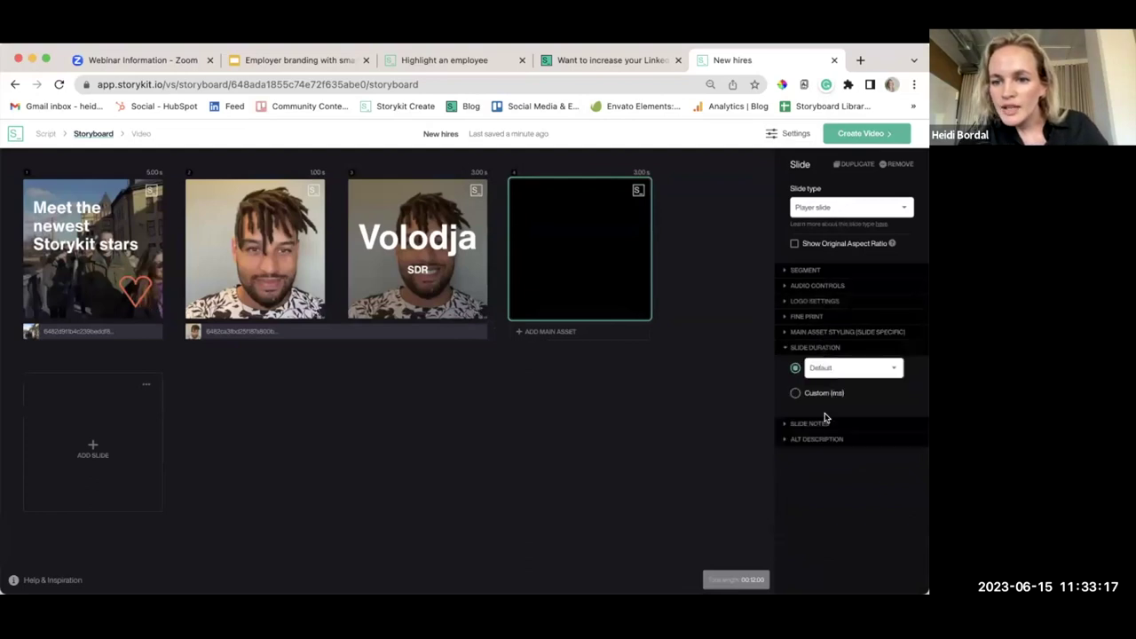
{"action": "left_click", "coordinate": [819, 396]}
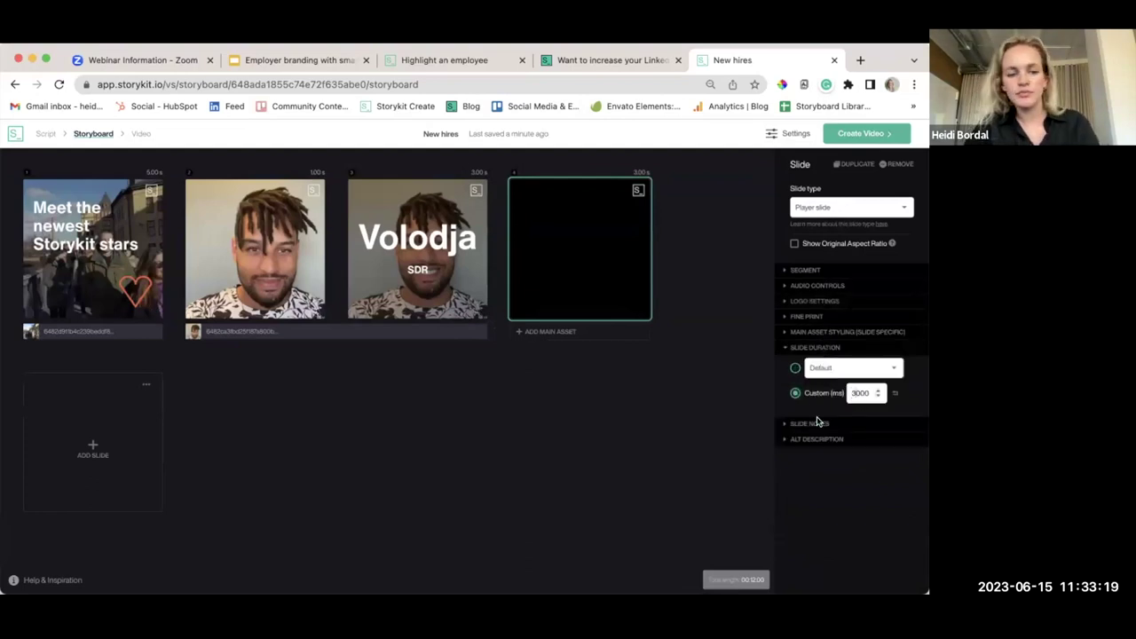
Add a fifth Centerflip slide with the new hire's name and 'SDR Manager'
{"action": "left_click", "coordinate": [108, 448]}
{"action": "left_click", "coordinate": [838, 210]}
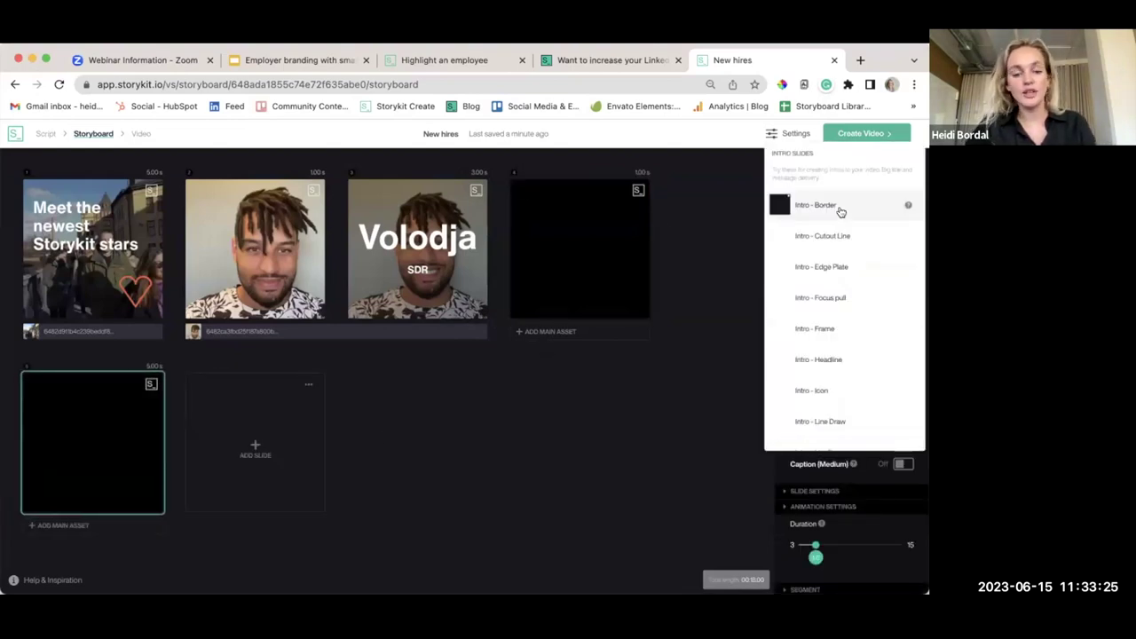
{"action": "scroll", "coordinate": [841, 212], "scroll_direction": "down", "scroll_amount": 5}
{"action": "left_click", "coordinate": [811, 302]}
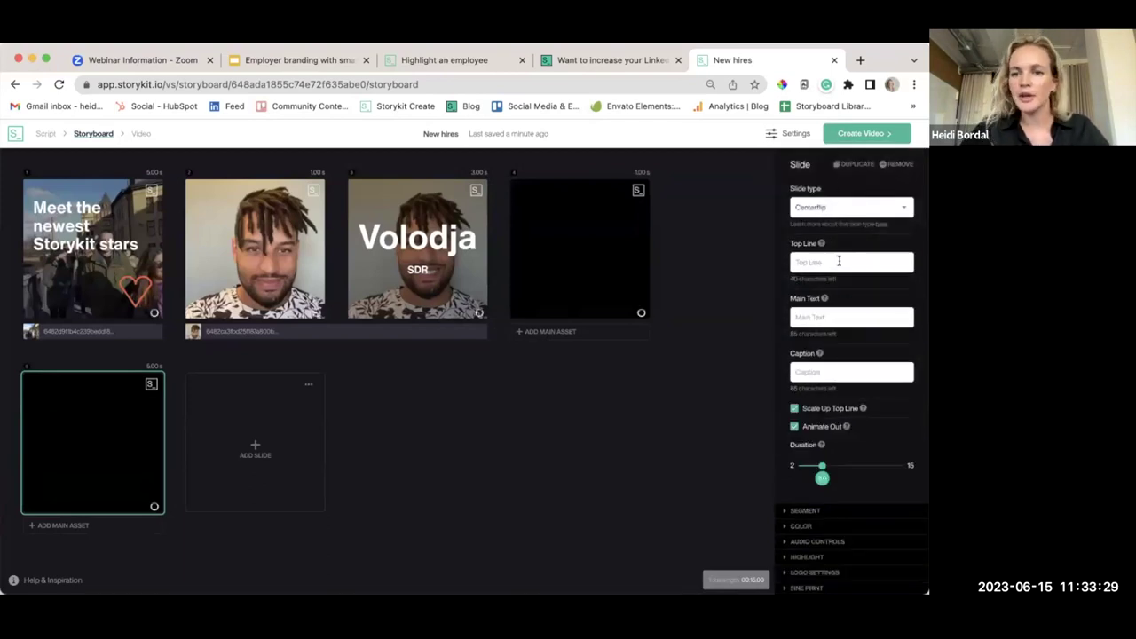
{"action": "type", "text": "Cristina"}
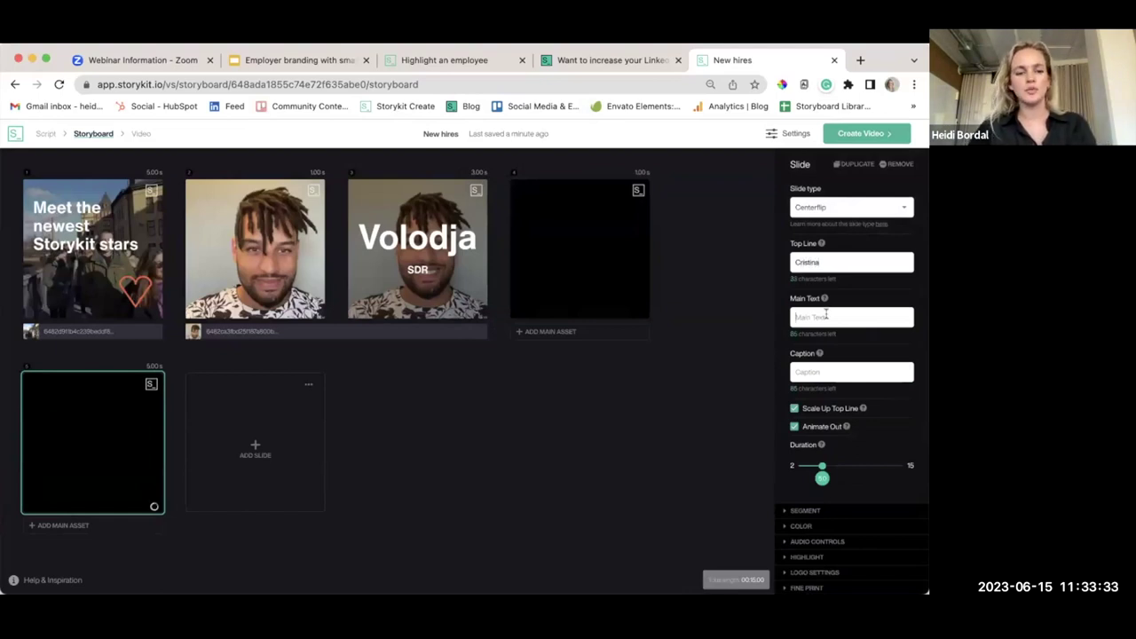
{"action": "type", "text": "SDR Manager"}
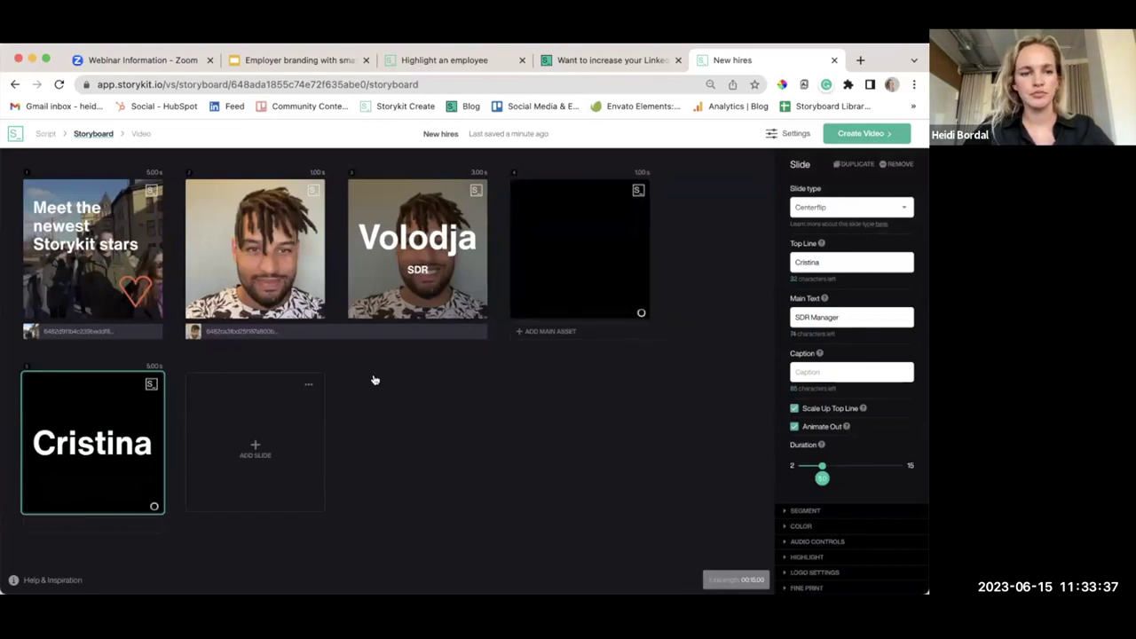
{"action": "scroll", "coordinate": [821, 386], "scroll_direction": "down", "scroll_amount": 1}
{"action": "left_click_drag", "start_coordinate": [822, 418], "coordinate": [808, 430]}
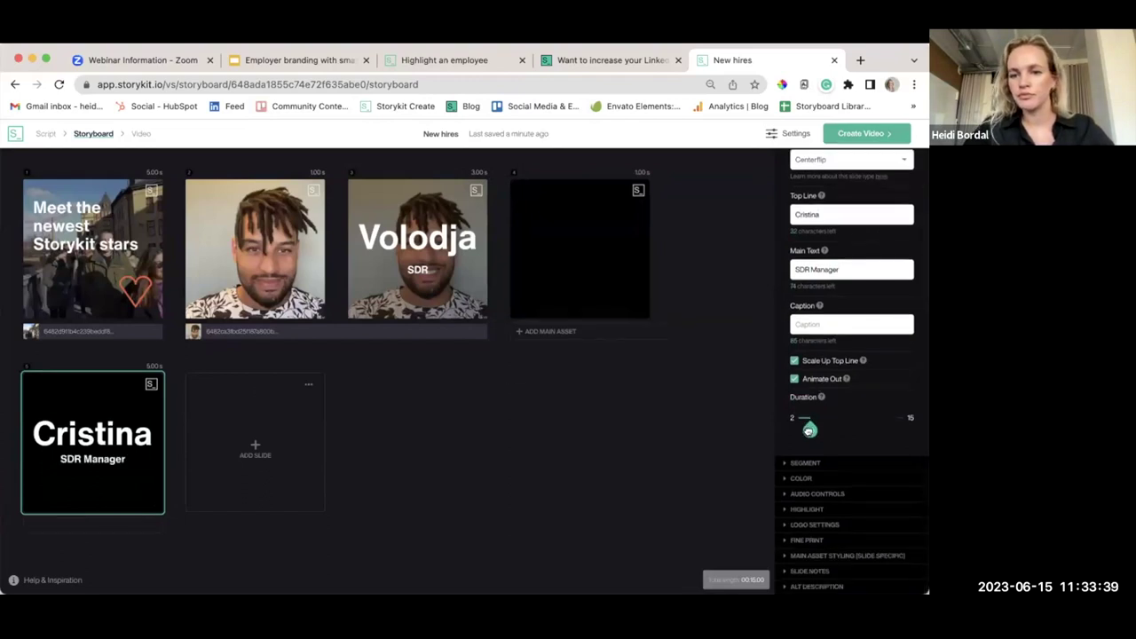
Add the woman's video clip to slide 4 as its main asset
{"action": "left_click", "coordinate": [564, 332]}
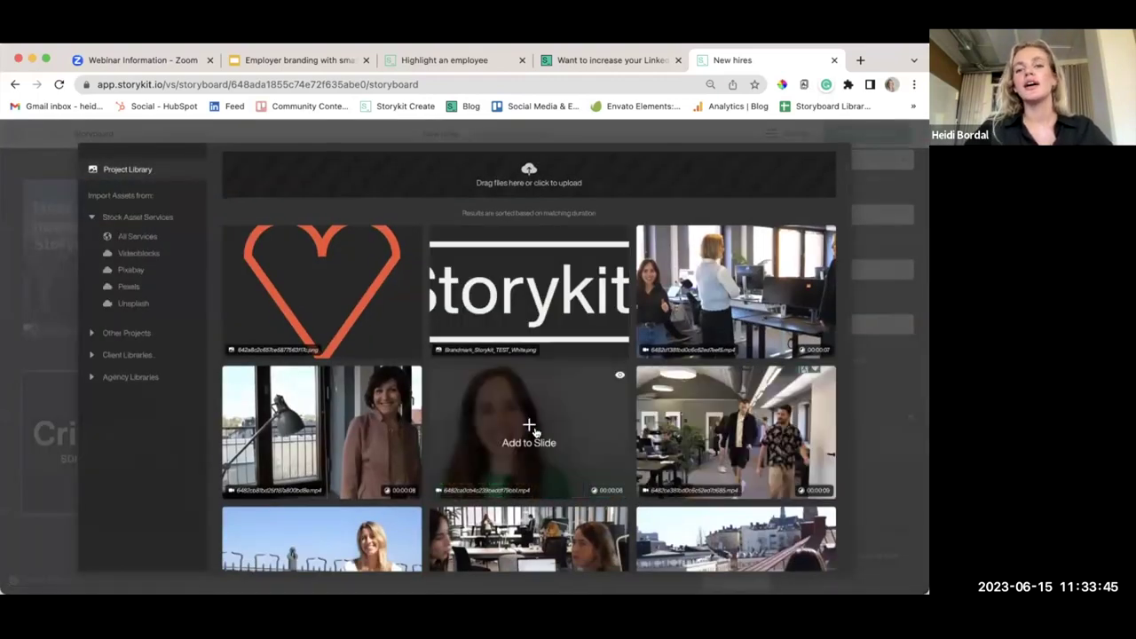
{"action": "left_click", "coordinate": [532, 431]}
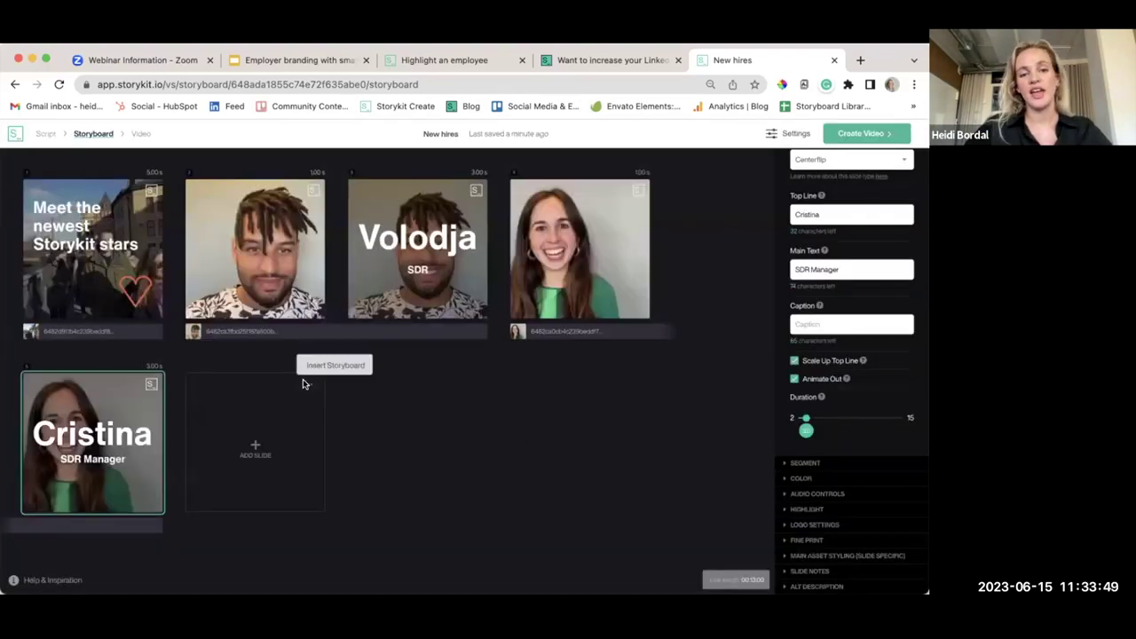
{"action": "left_click", "coordinate": [302, 379]}
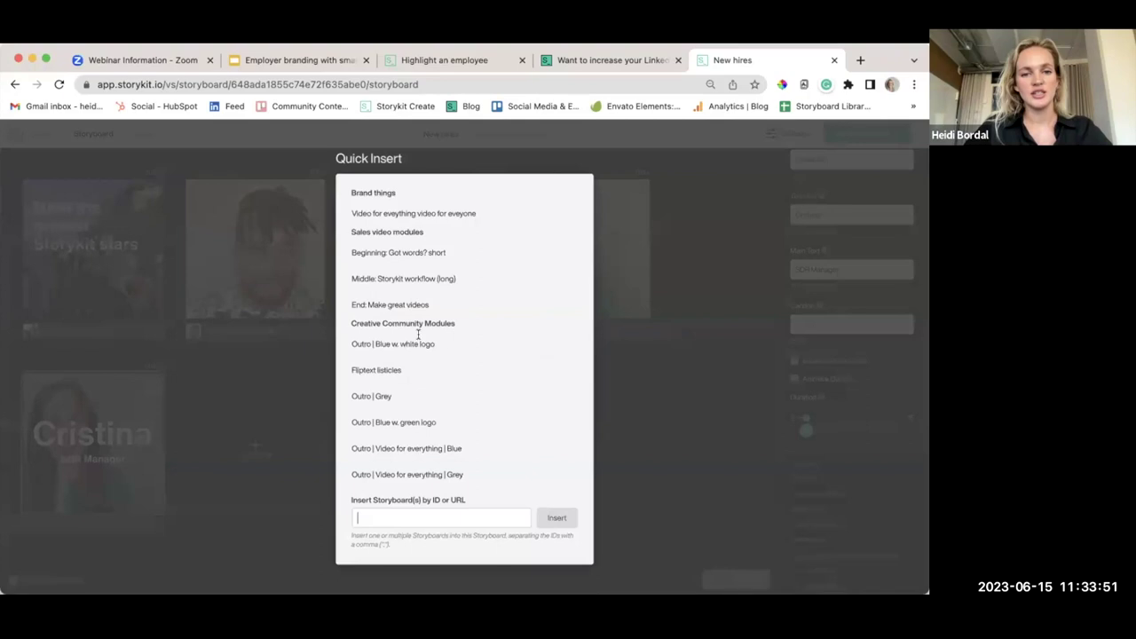
Add the 'Outro | Blue w. white logo' module and remove its extra text slide
{"action": "left_click", "coordinate": [550, 344]}
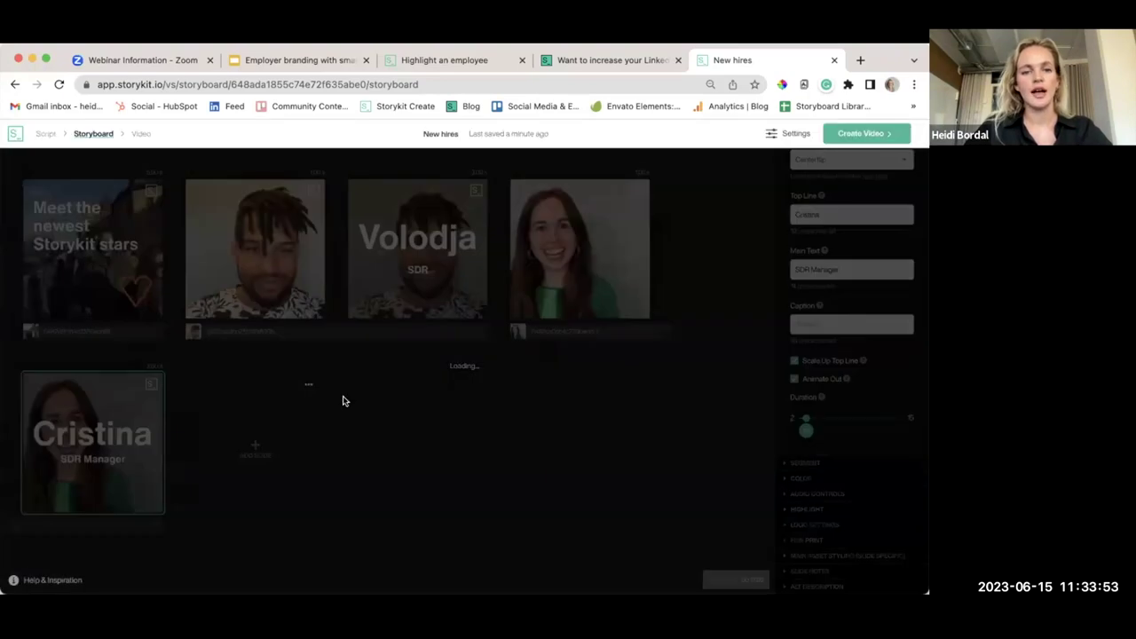
{"action": "left_click", "coordinate": [273, 430]}
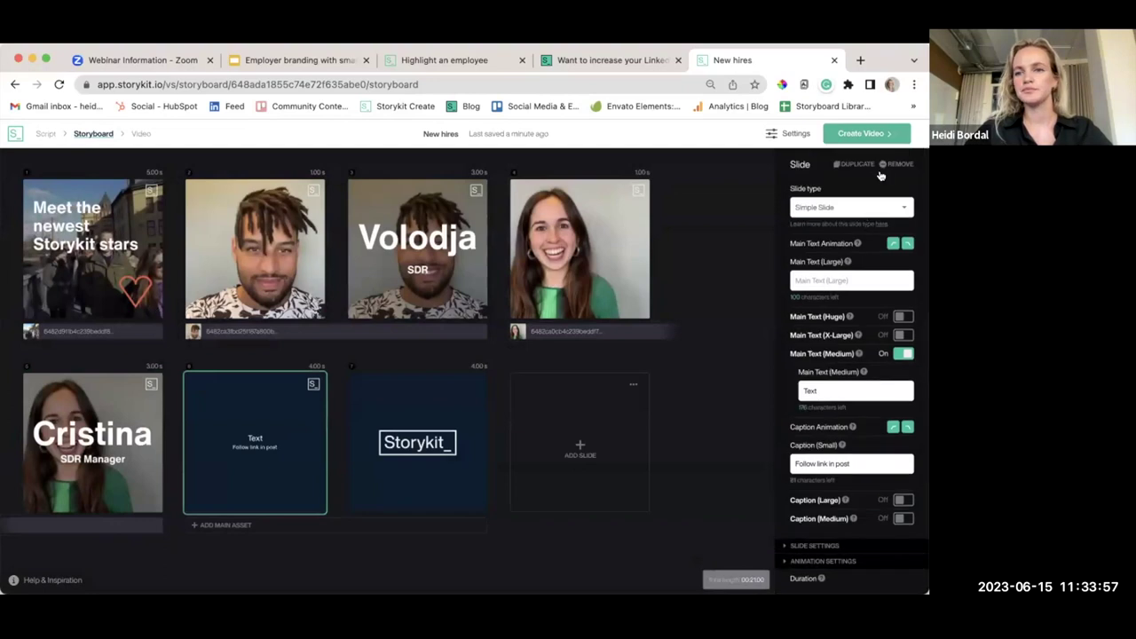
{"action": "left_click", "coordinate": [895, 165]}
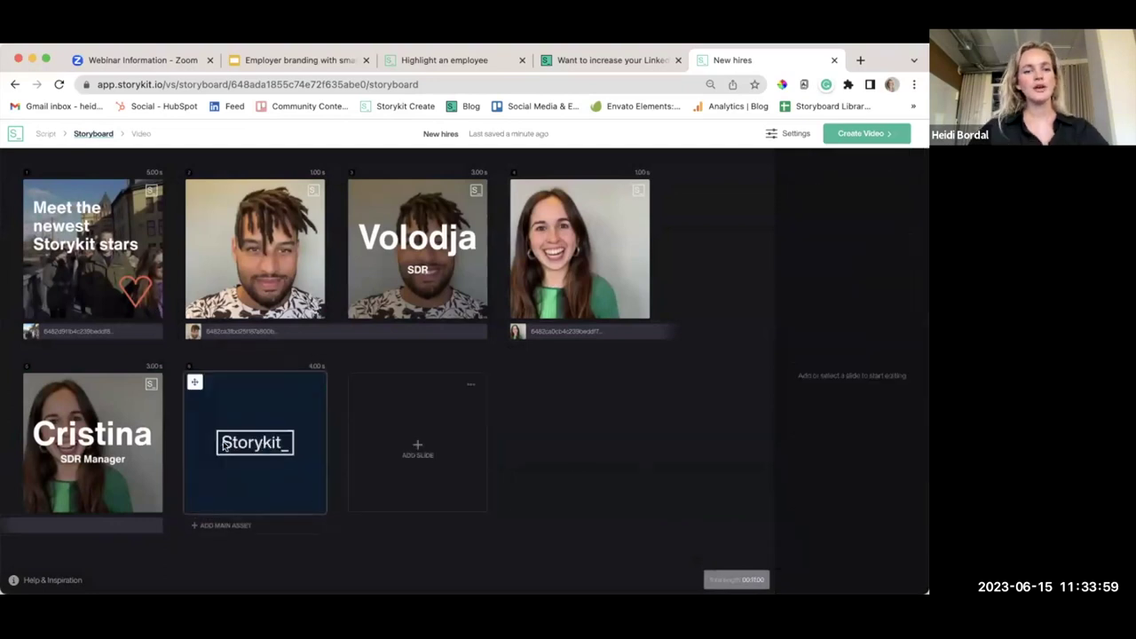
Check the Storykit logo outro slide and render the video in Full HD
{"action": "left_click", "coordinate": [223, 446]}
{"action": "left_click", "coordinate": [657, 434]}
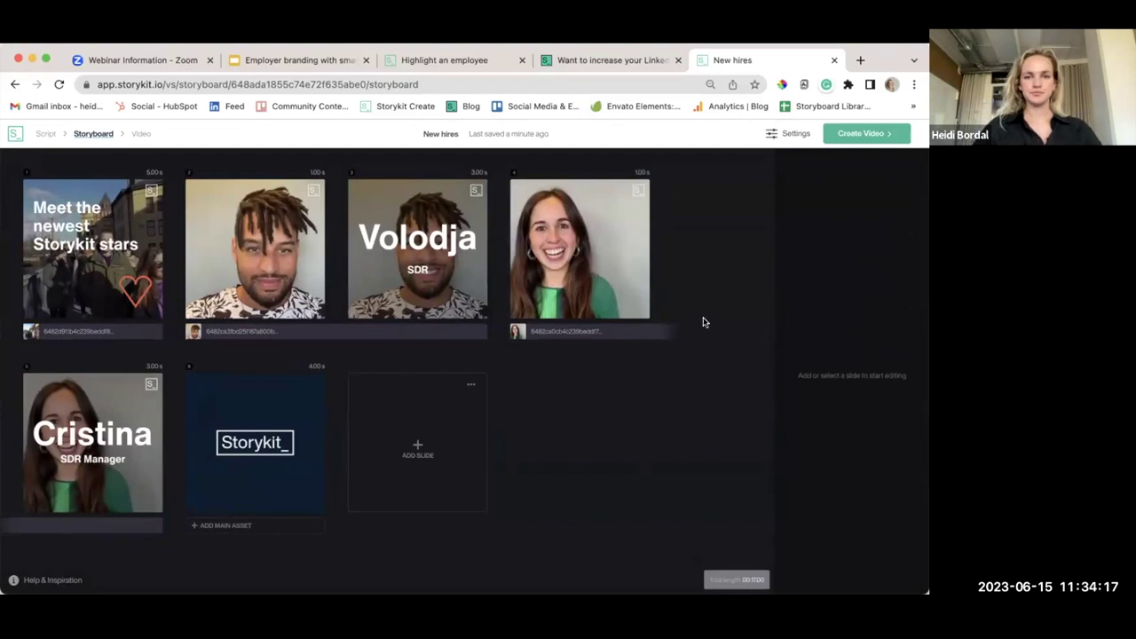
{"action": "left_click", "coordinate": [861, 133]}
{"action": "left_click", "coordinate": [862, 177]}
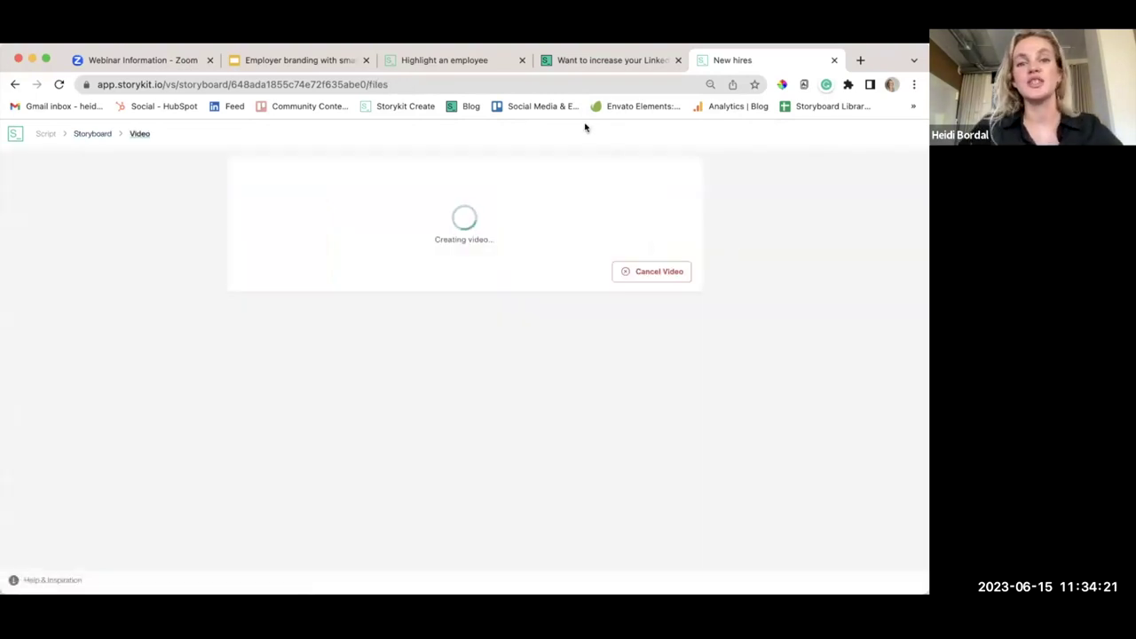
Load Storykit's Create page in a new tab and open the Marketing client's AIRON folder
{"action": "left_click", "coordinate": [861, 62]}
{"action": "type", "text": "ap"}
{"action": "key", "text": "Return"}
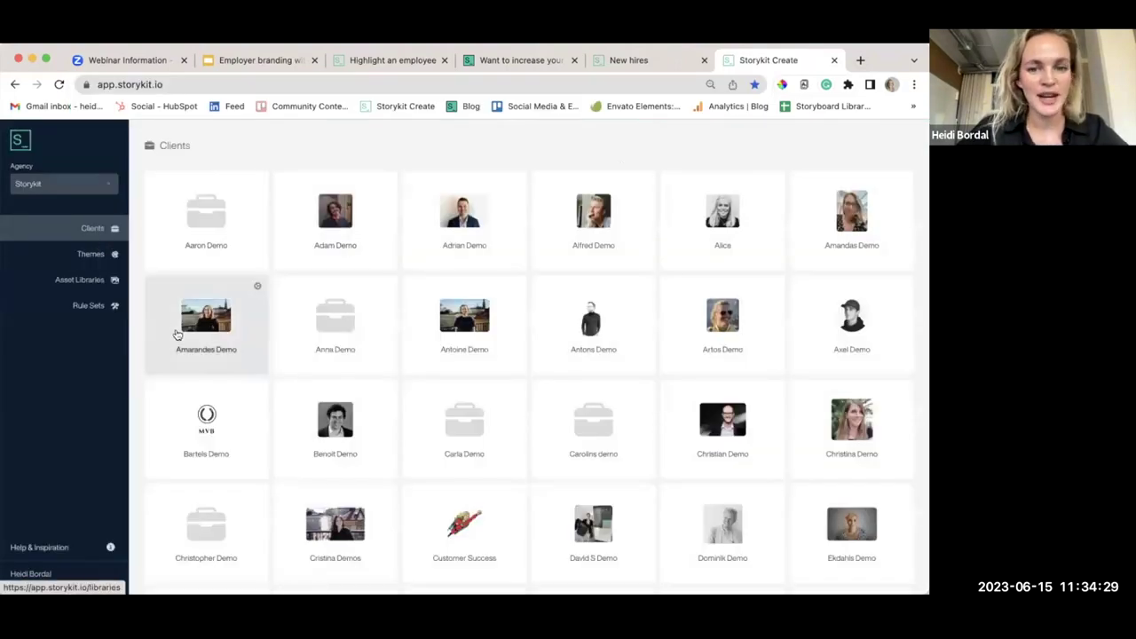
{"action": "scroll", "coordinate": [355, 355], "scroll_direction": "down", "scroll_amount": 15}
{"action": "left_click", "coordinate": [345, 402]}
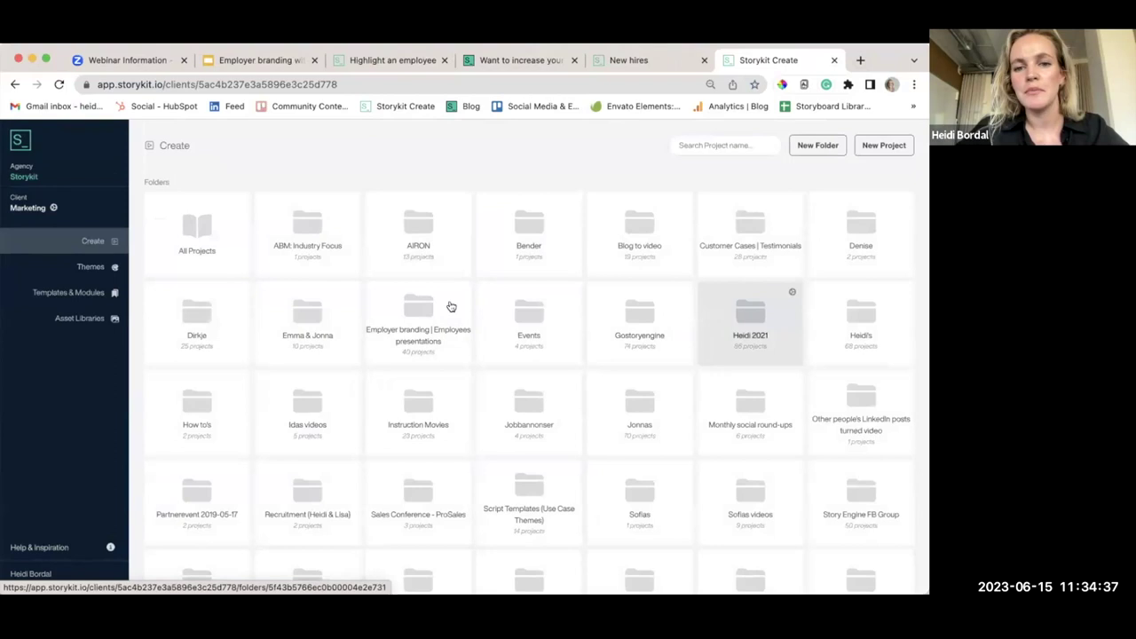
{"action": "left_click", "coordinate": [402, 243]}
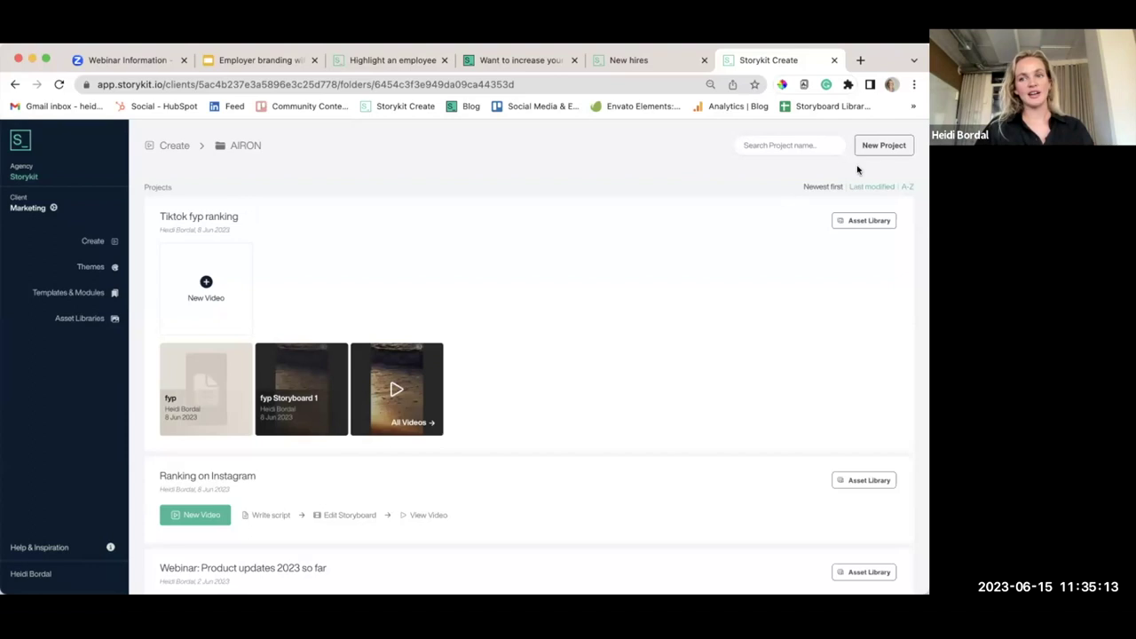
Start a new video in the 'Webinar: Product updates 2023 so far' project
{"action": "left_click", "coordinate": [878, 150]}
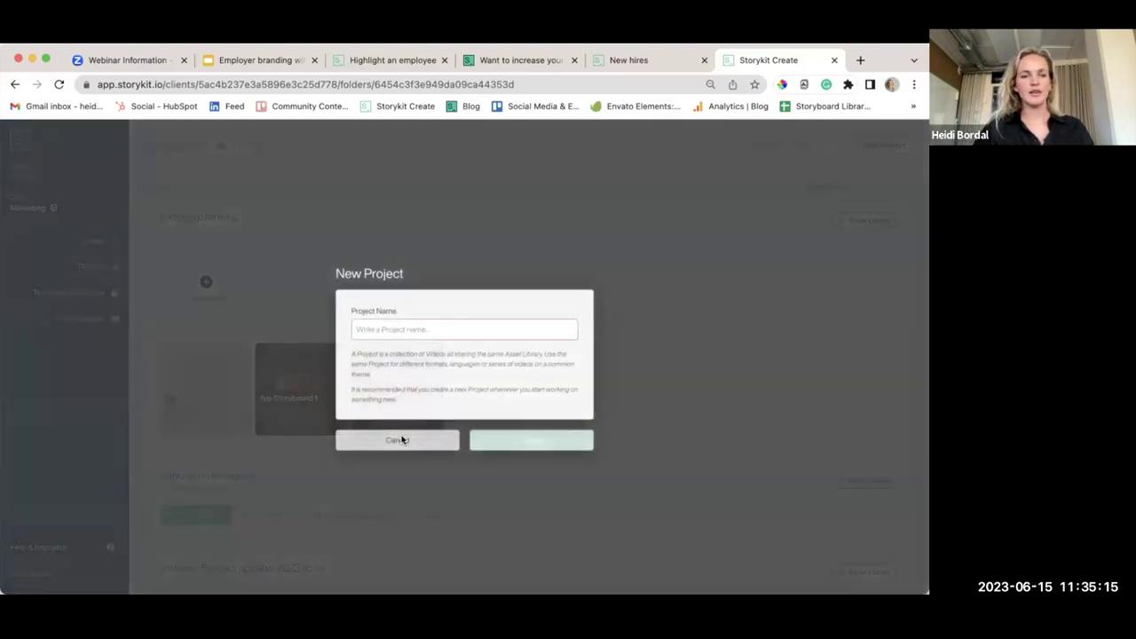
{"action": "left_click", "coordinate": [400, 439]}
{"action": "scroll", "coordinate": [512, 288], "scroll_direction": "down", "scroll_amount": 7}
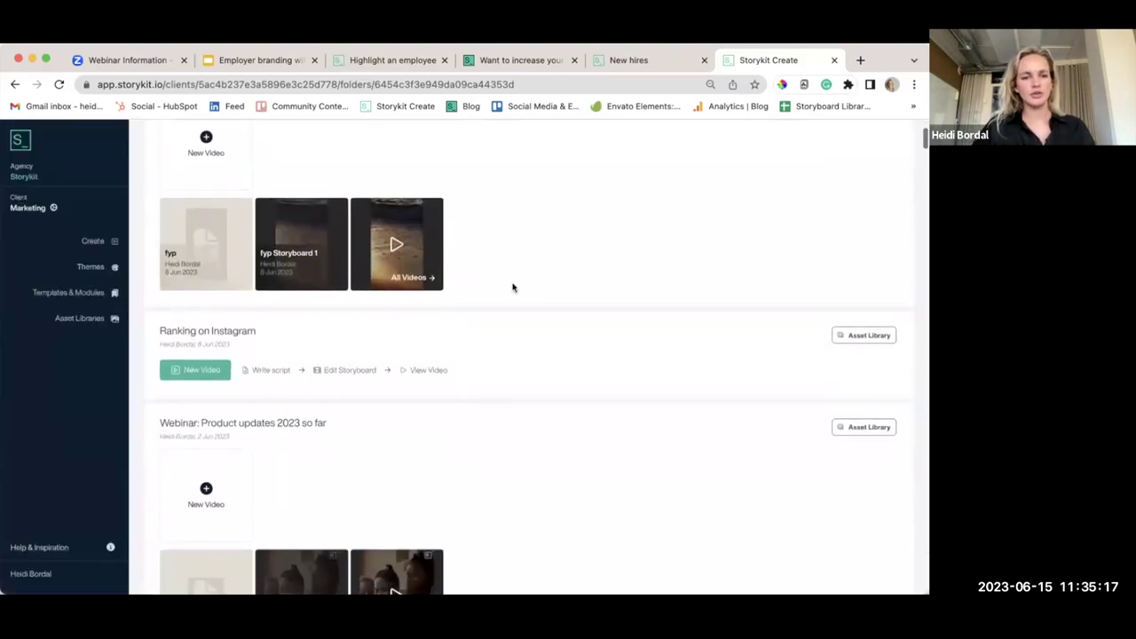
{"action": "scroll", "coordinate": [513, 287], "scroll_direction": "up", "scroll_amount": 1}
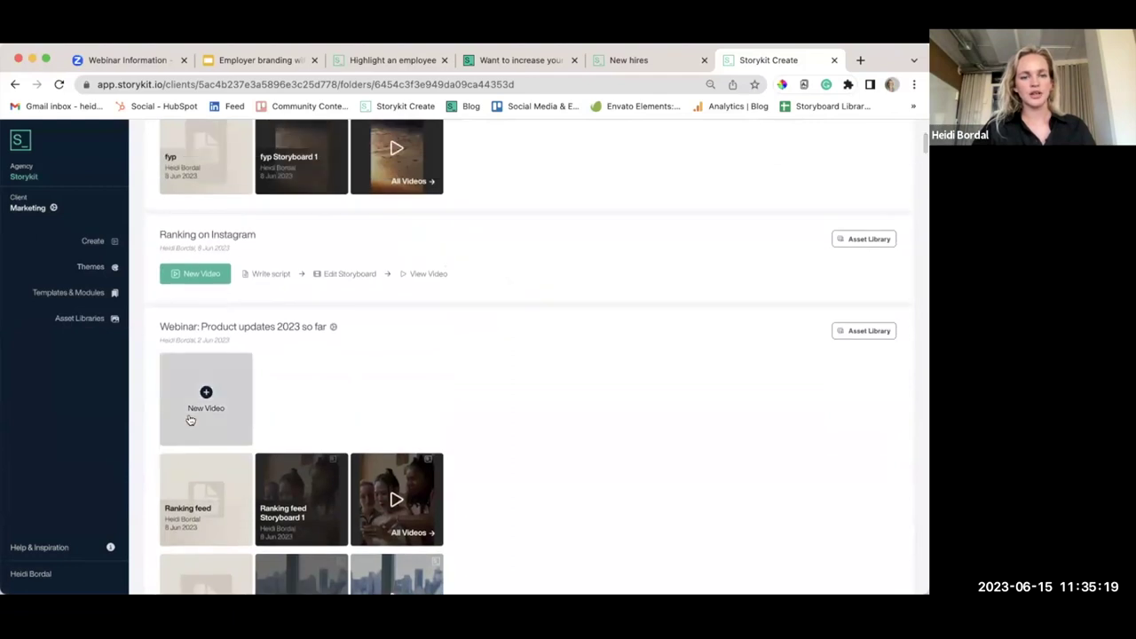
{"action": "left_click", "coordinate": [205, 393]}
Title the new video 'Internal Achievement' and continue to its script
{"action": "triple_click", "coordinate": [397, 233]}
{"action": "type", "text": "Interna"}
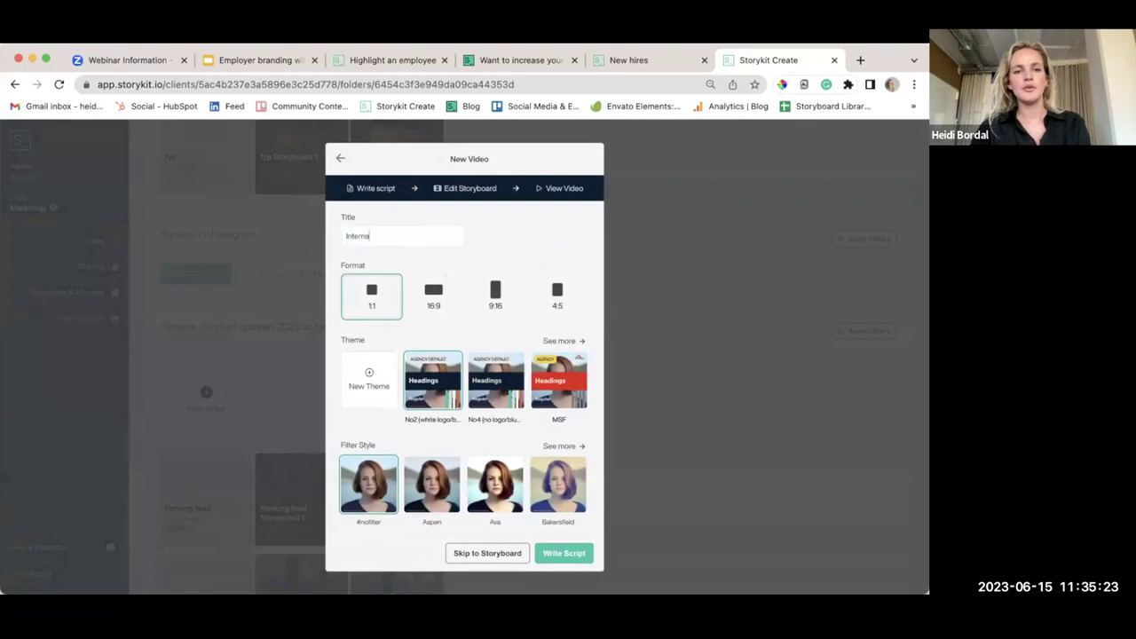
{"action": "type", "text": "l Achievement"}
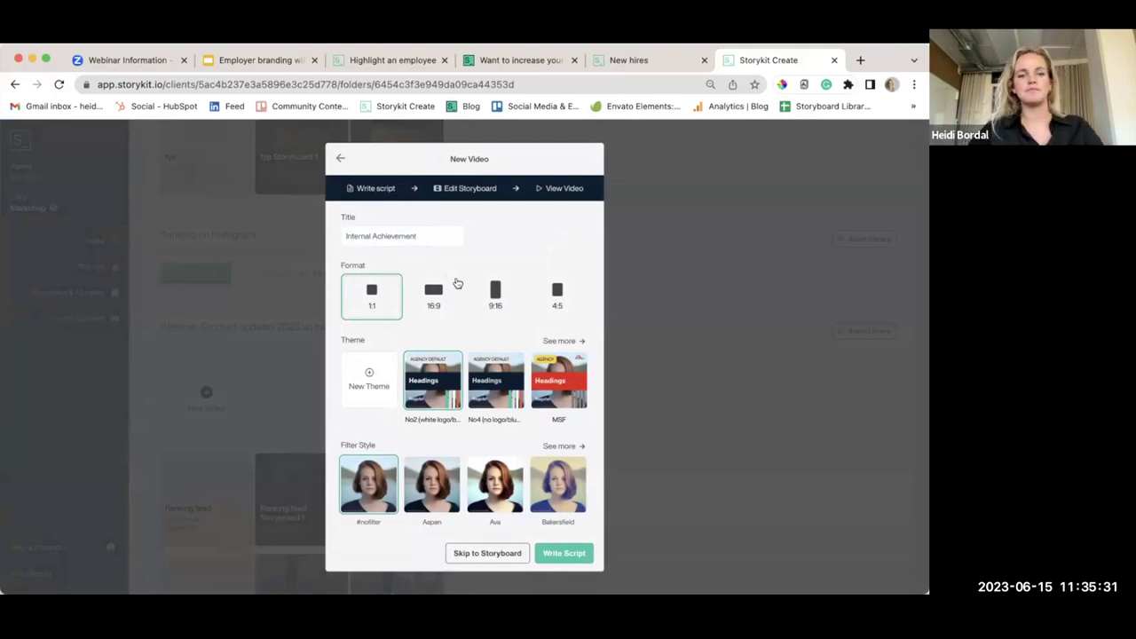
{"action": "left_click", "coordinate": [564, 553]}
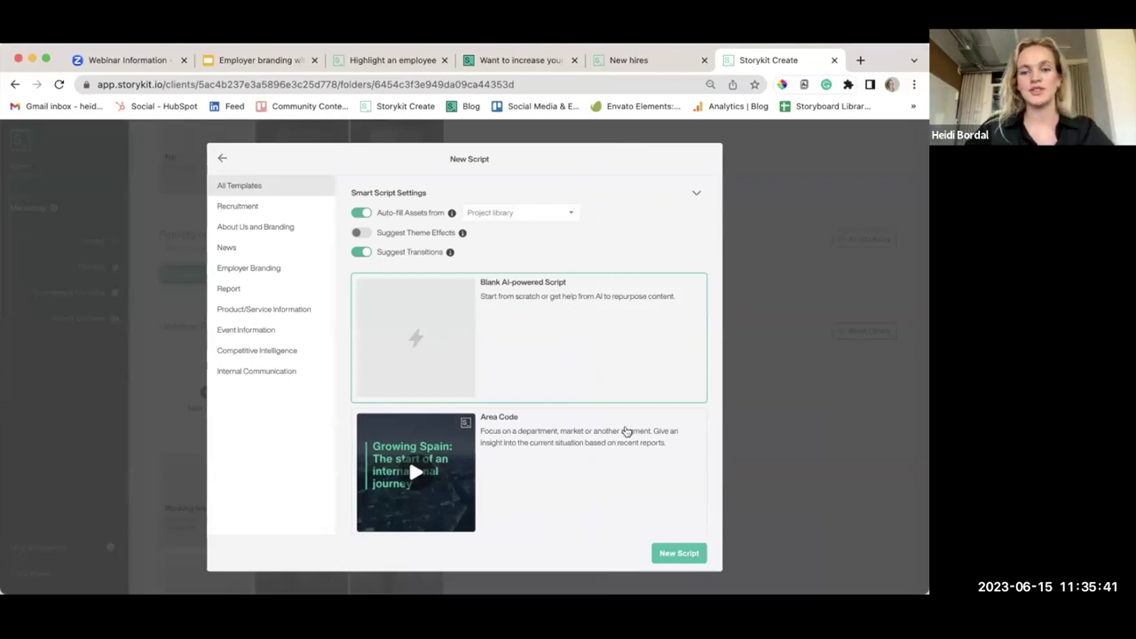
Start a blank AI-powered script with the AI Script Creator expanded
{"action": "left_click", "coordinate": [672, 554]}
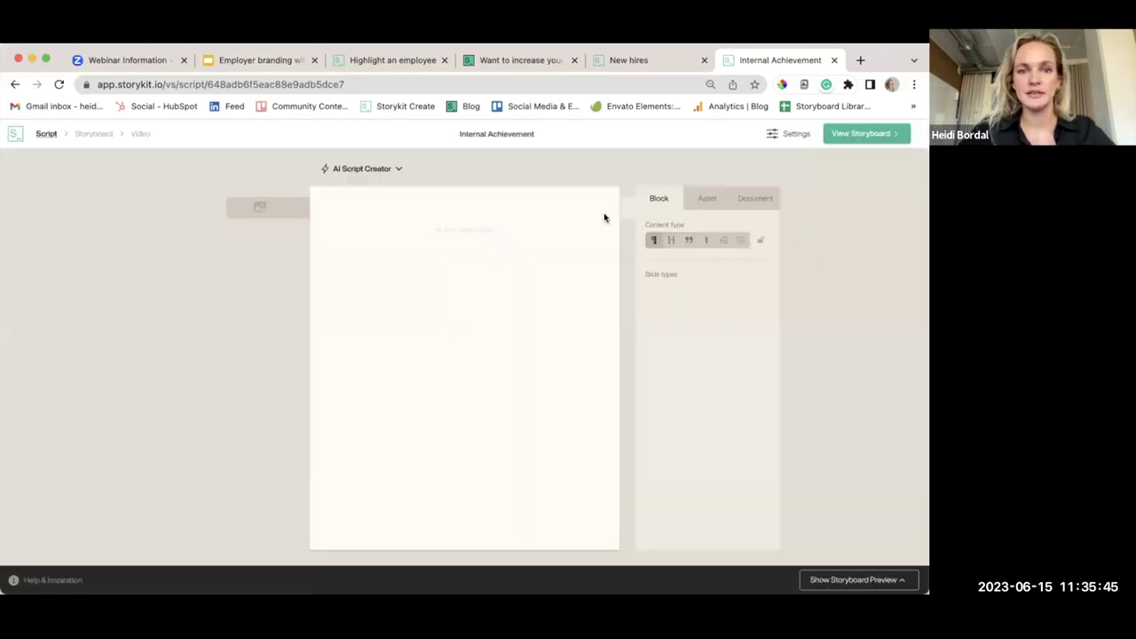
{"action": "left_click", "coordinate": [388, 168]}
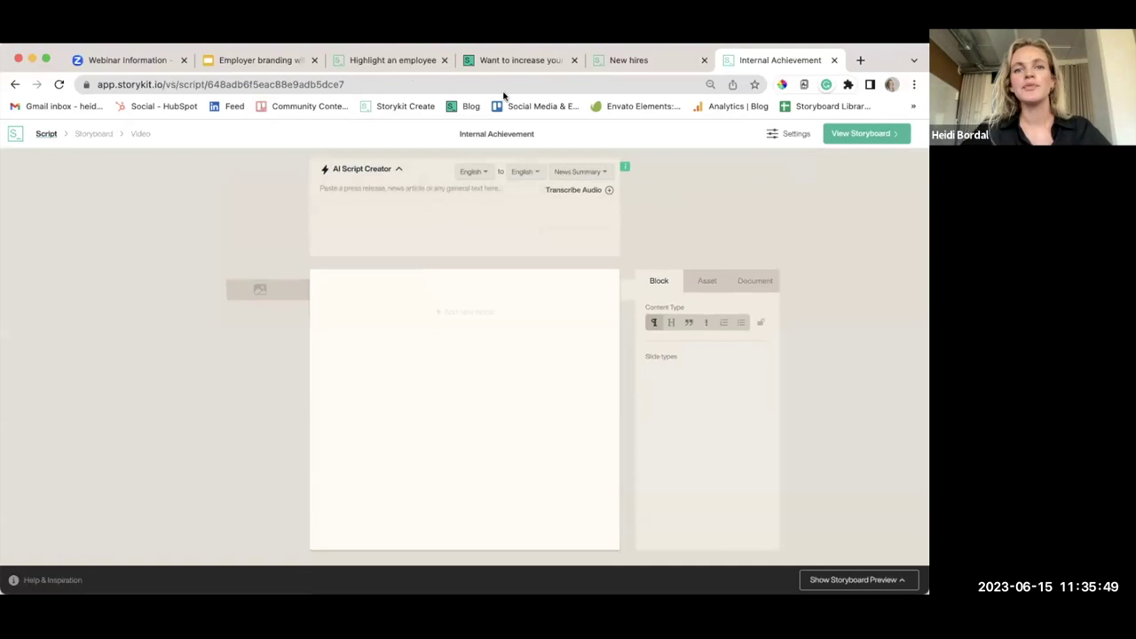
{"action": "left_click", "coordinate": [501, 63]}
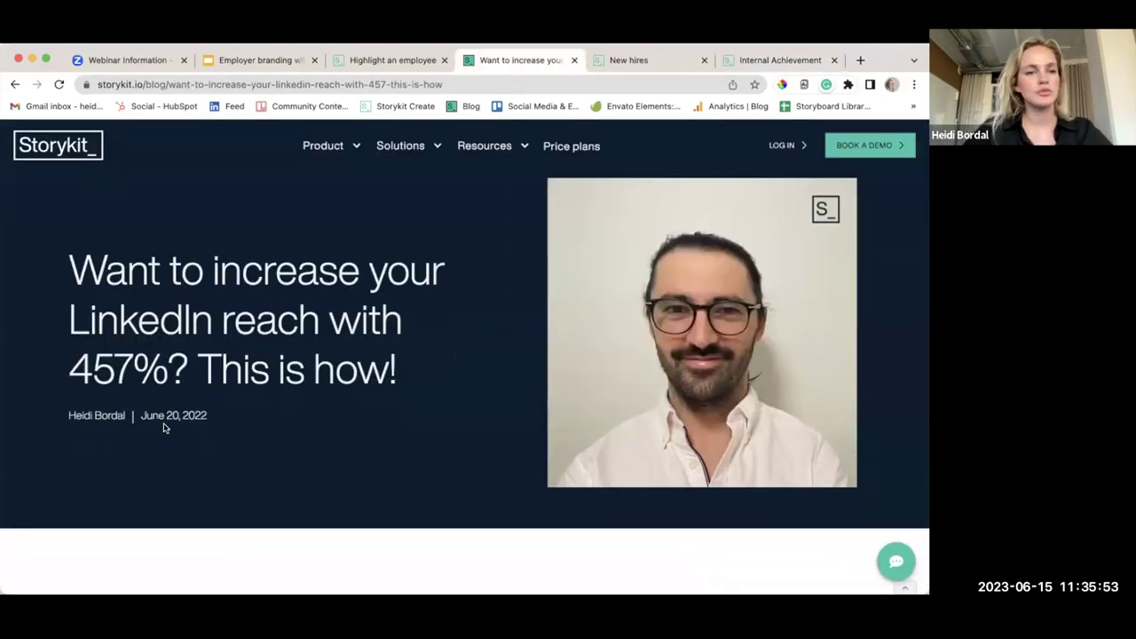
Copy the LinkedIn-reach article from its title to 'Storykit is here to help.'
{"action": "scroll", "coordinate": [312, 448], "scroll_direction": "down", "scroll_amount": 1}
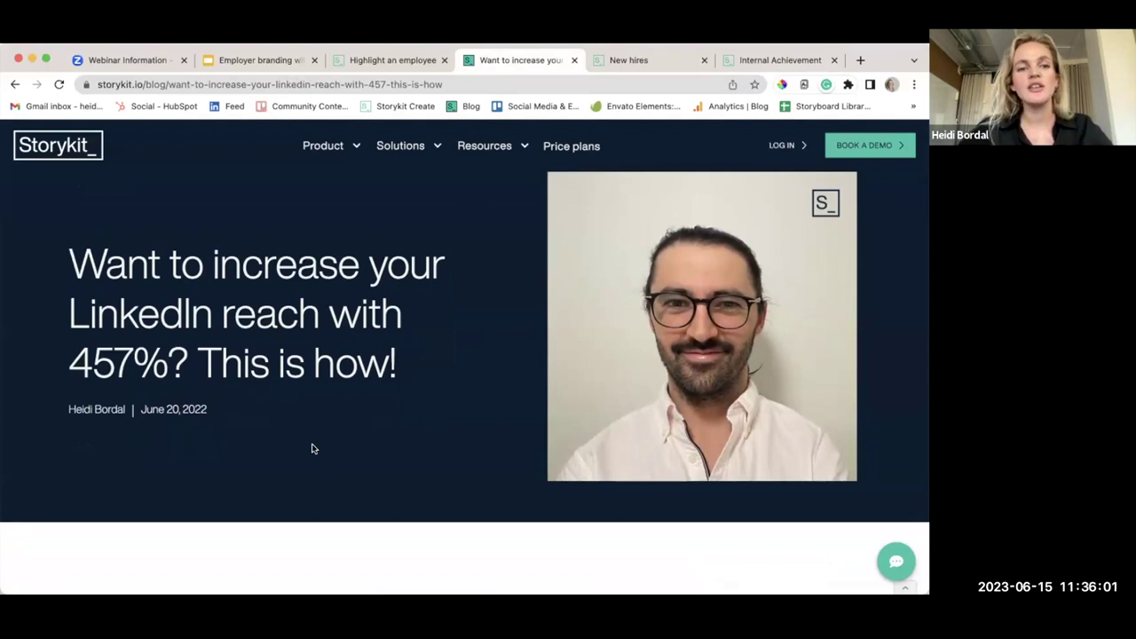
{"action": "scroll", "coordinate": [312, 449], "scroll_direction": "down", "scroll_amount": 2}
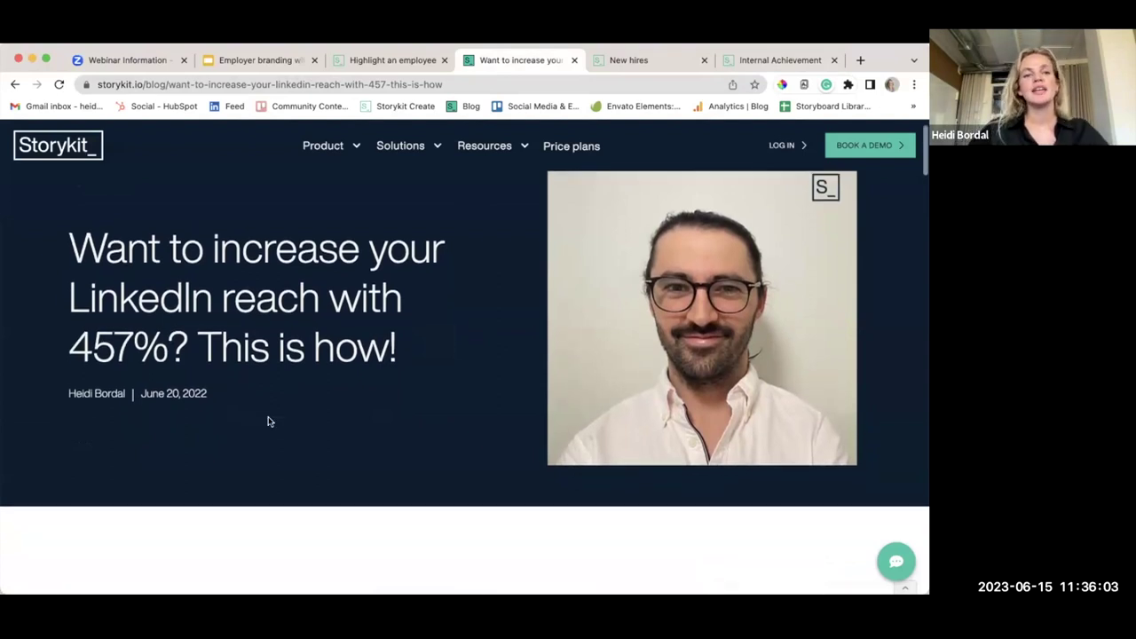
{"action": "scroll", "coordinate": [338, 339], "scroll_direction": "down", "scroll_amount": 2}
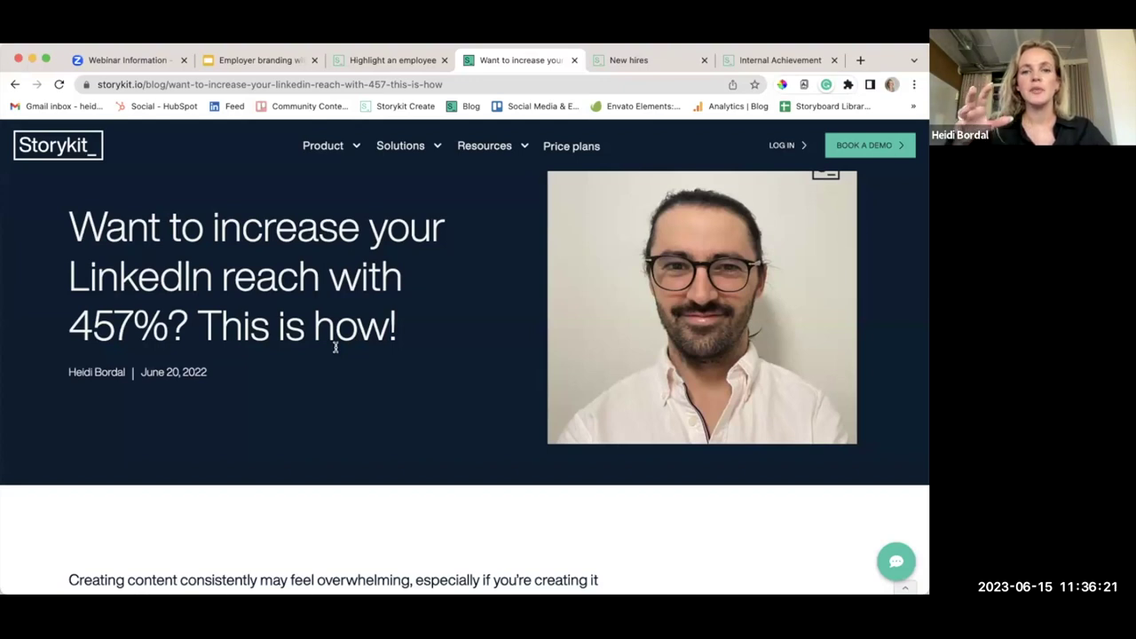
{"action": "scroll", "coordinate": [517, 279], "scroll_direction": "down", "scroll_amount": 2}
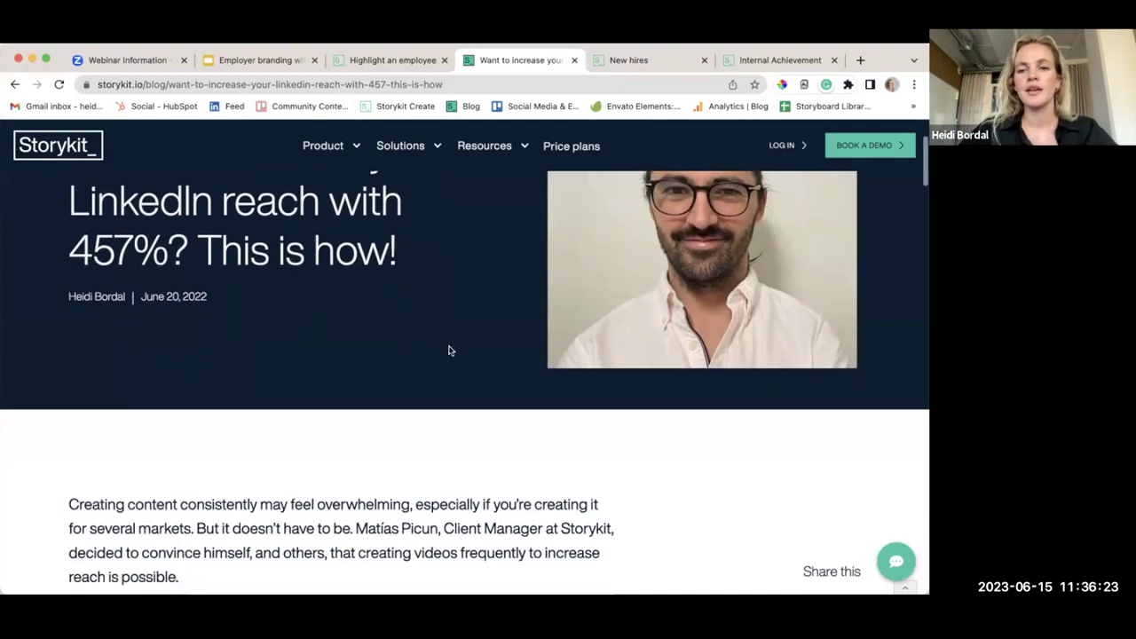
{"action": "scroll", "coordinate": [444, 350], "scroll_direction": "down", "scroll_amount": 3}
{"action": "scroll", "coordinate": [445, 350], "scroll_direction": "up", "scroll_amount": 5}
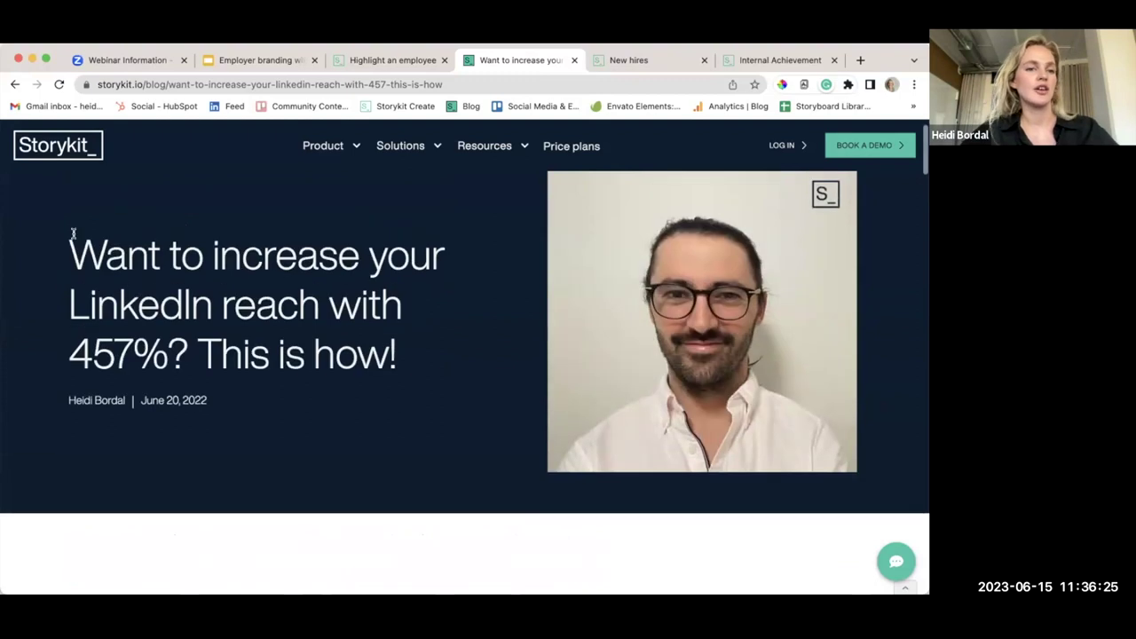
{"action": "left_click_drag", "start_coordinate": [69, 233], "coordinate": [449, 404]}
{"action": "scroll", "coordinate": [433, 406], "scroll_direction": "down", "scroll_amount": 5}
{"action": "scroll", "coordinate": [433, 406], "scroll_direction": "down", "scroll_amount": 10}
{"action": "scroll", "coordinate": [432, 405], "scroll_direction": "down", "scroll_amount": 5}
{"action": "scroll", "coordinate": [431, 405], "scroll_direction": "up", "scroll_amount": 2}
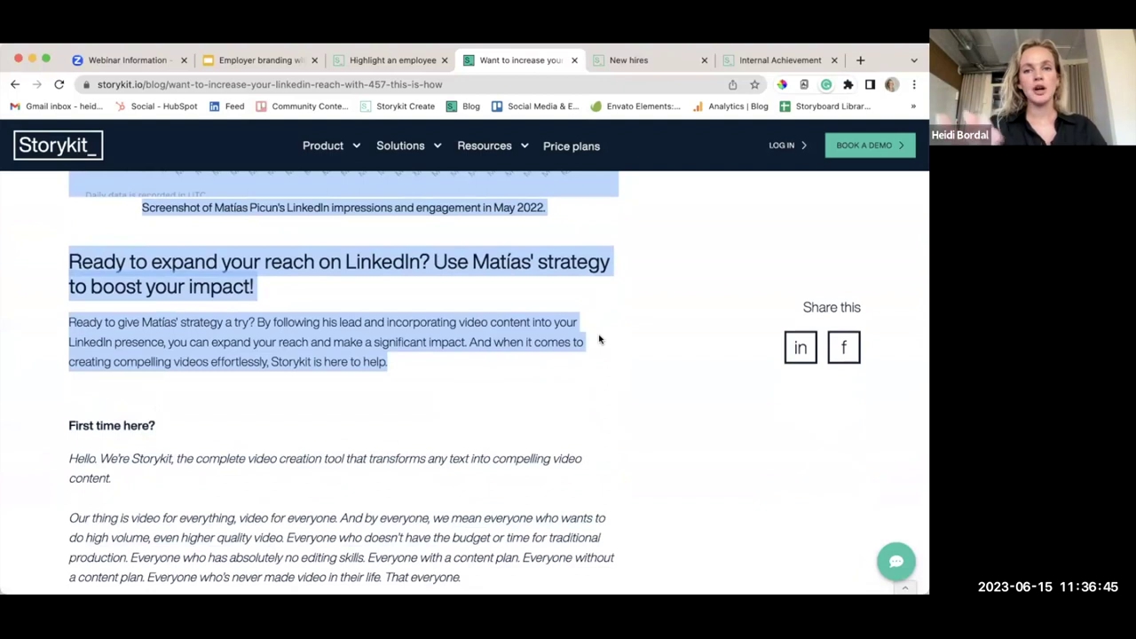
{"action": "left_click", "coordinate": [760, 66]}
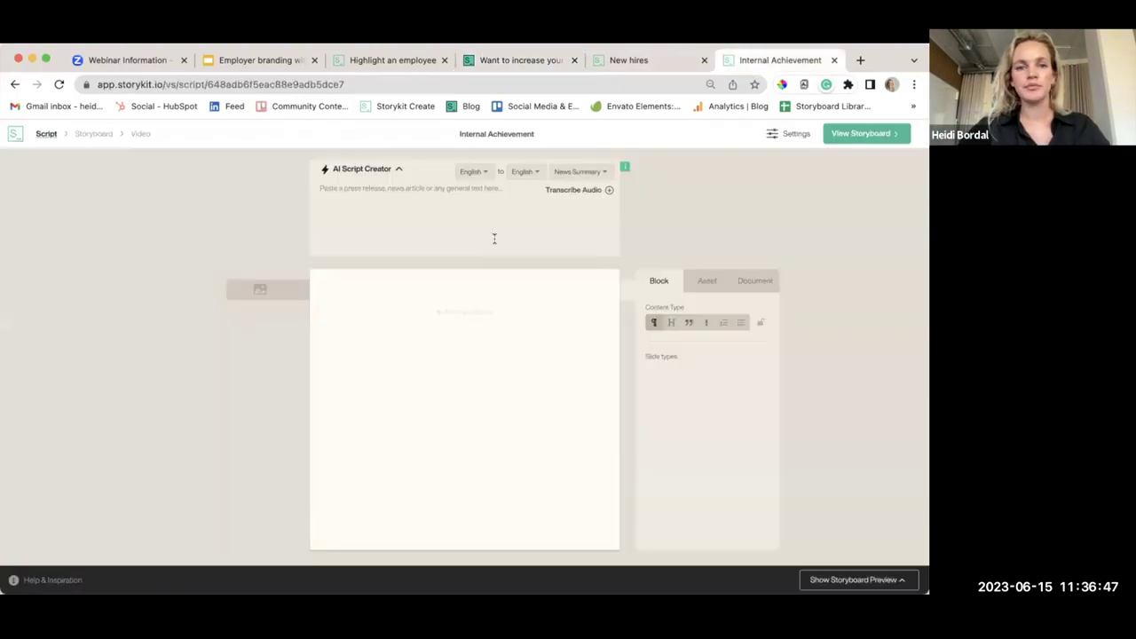
Paste the LinkedIn-reach article into the AI Script Creator and browse the script styles
{"action": "left_click", "coordinate": [393, 222]}
{"action": "key", "text": "super+v"}
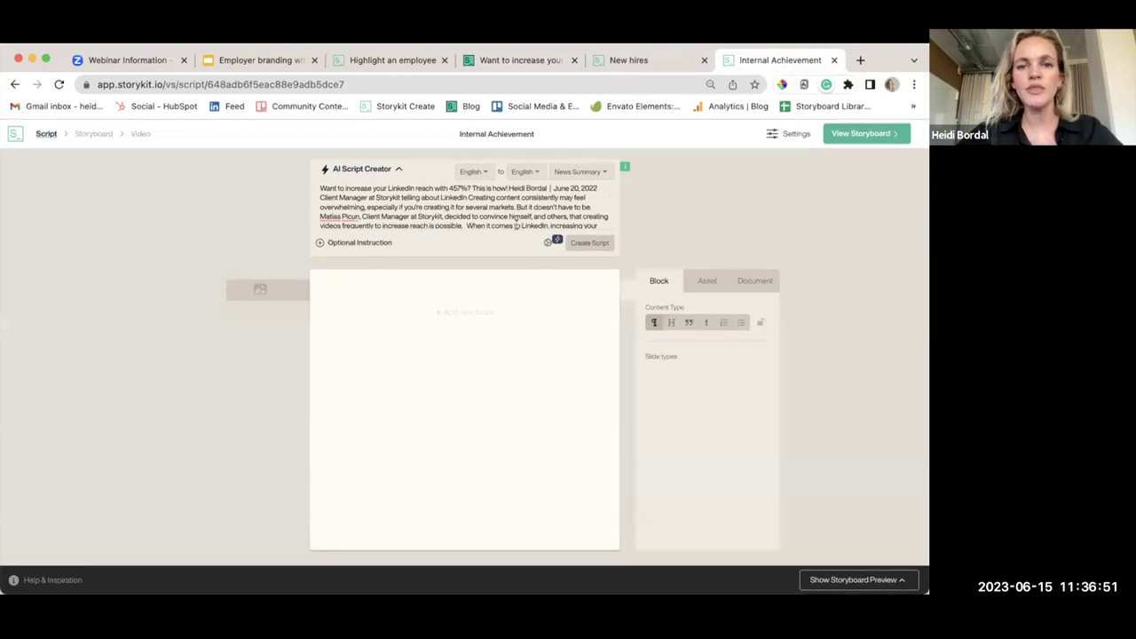
{"action": "left_click", "coordinate": [599, 174]}
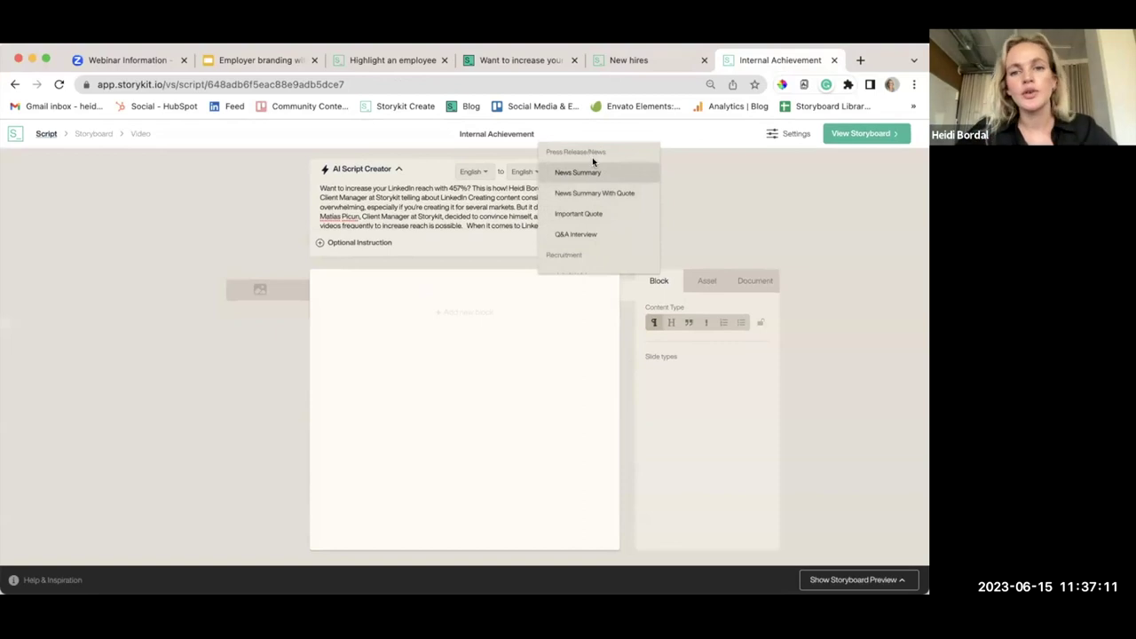
{"action": "scroll", "coordinate": [604, 200], "scroll_direction": "down", "scroll_amount": 3}
{"action": "scroll", "coordinate": [604, 201], "scroll_direction": "down", "scroll_amount": 3}
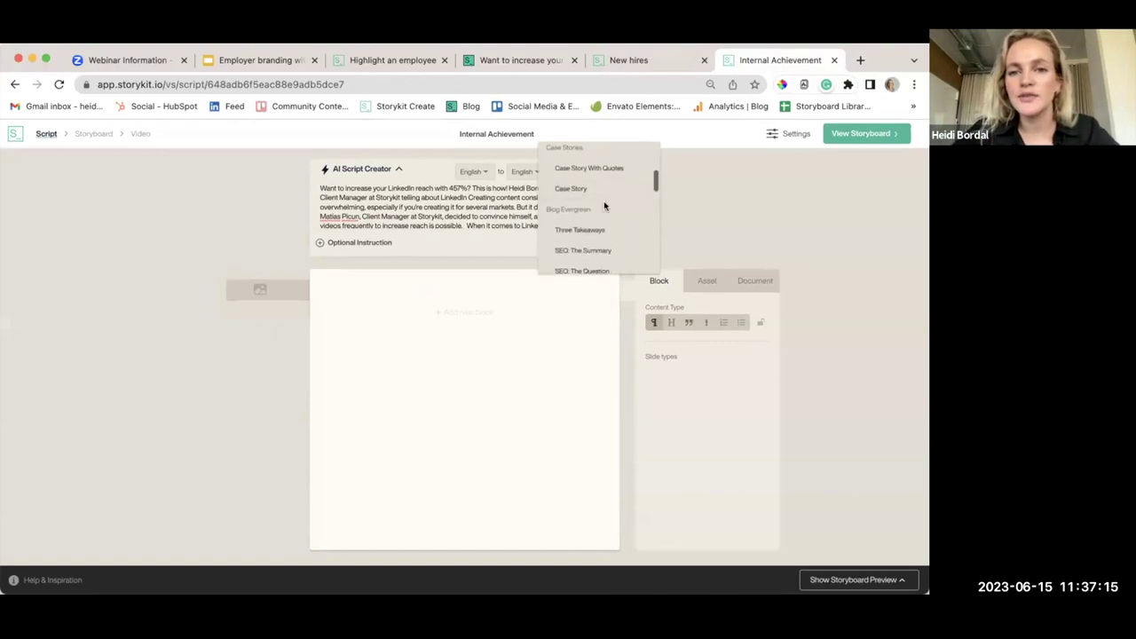
{"action": "scroll", "coordinate": [604, 206], "scroll_direction": "up", "scroll_amount": 3}
{"action": "scroll", "coordinate": [609, 233], "scroll_direction": "down", "scroll_amount": 1}
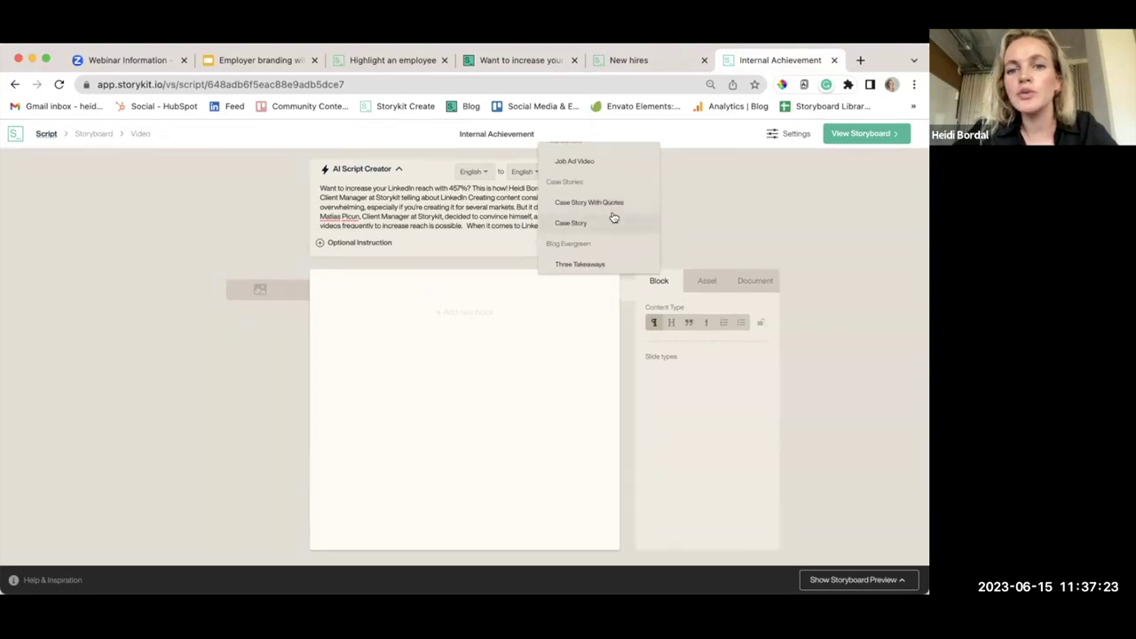
{"action": "scroll", "coordinate": [594, 217], "scroll_direction": "down", "scroll_amount": 1}
{"action": "scroll", "coordinate": [622, 235], "scroll_direction": "down", "scroll_amount": 5}
{"action": "scroll", "coordinate": [624, 237], "scroll_direction": "down", "scroll_amount": 2}
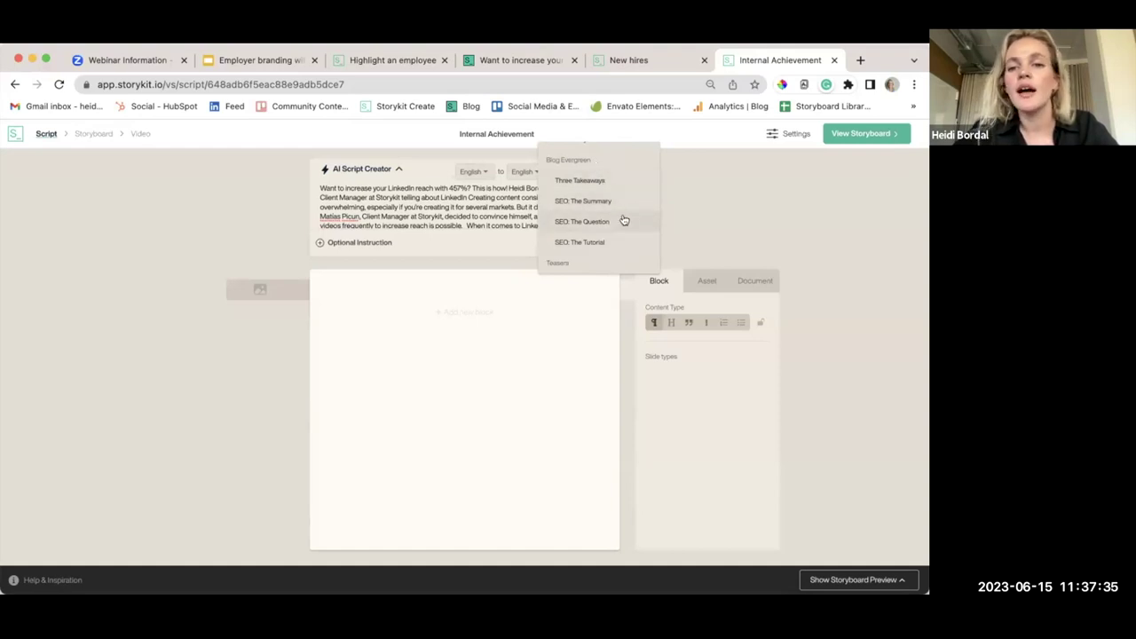
{"action": "scroll", "coordinate": [622, 238], "scroll_direction": "down", "scroll_amount": 3}
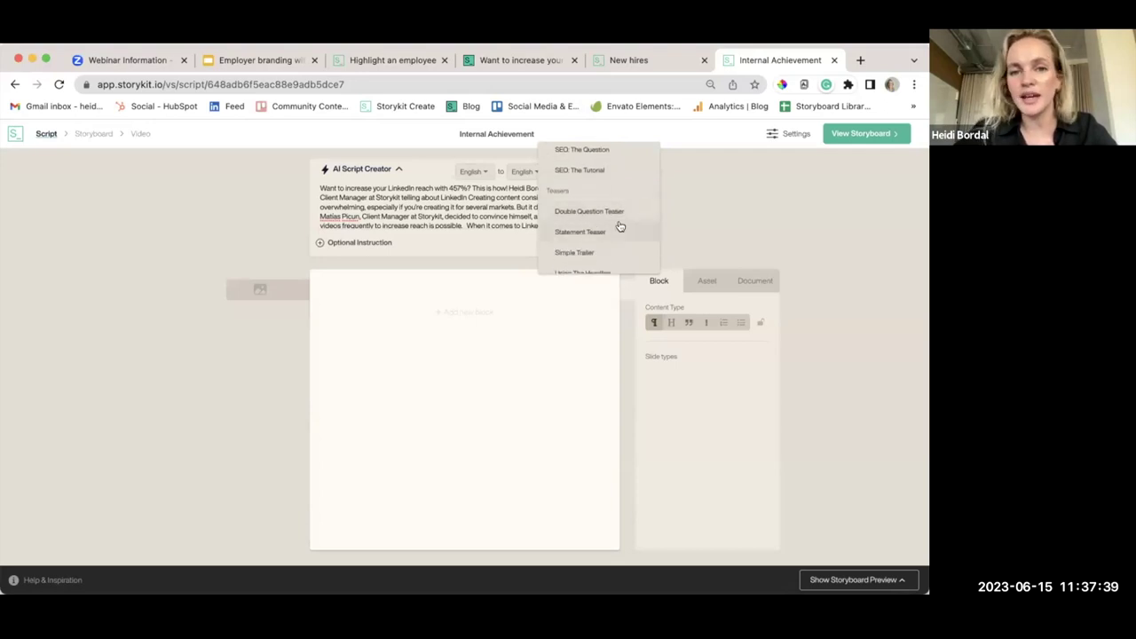
{"action": "scroll", "coordinate": [620, 227], "scroll_direction": "down", "scroll_amount": 3}
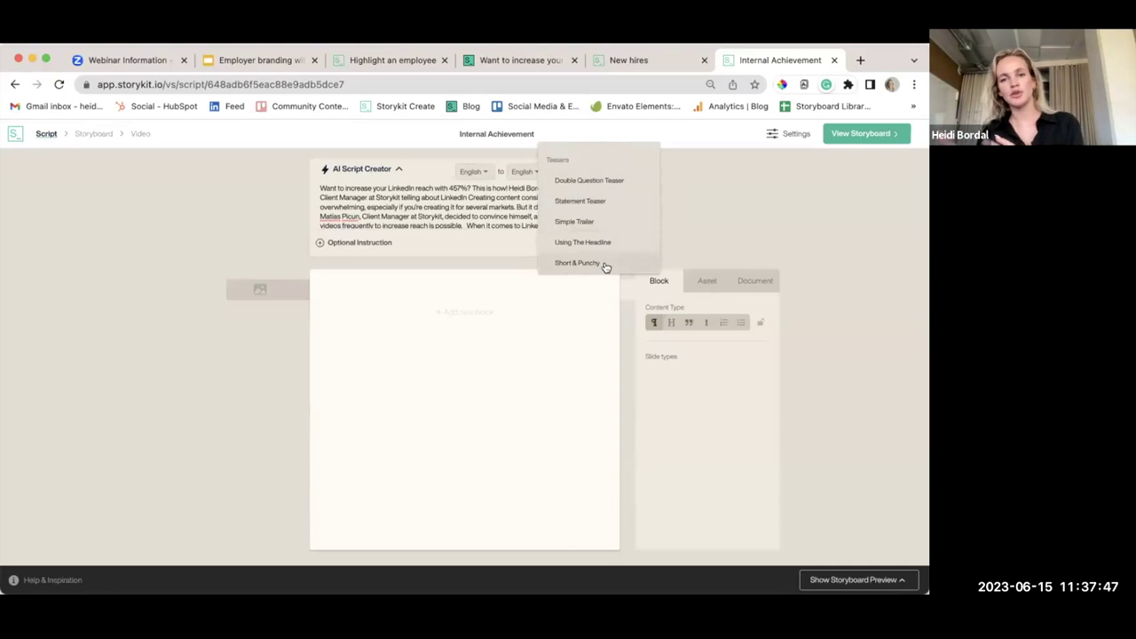
{"action": "scroll", "coordinate": [601, 241], "scroll_direction": "down", "scroll_amount": 3}
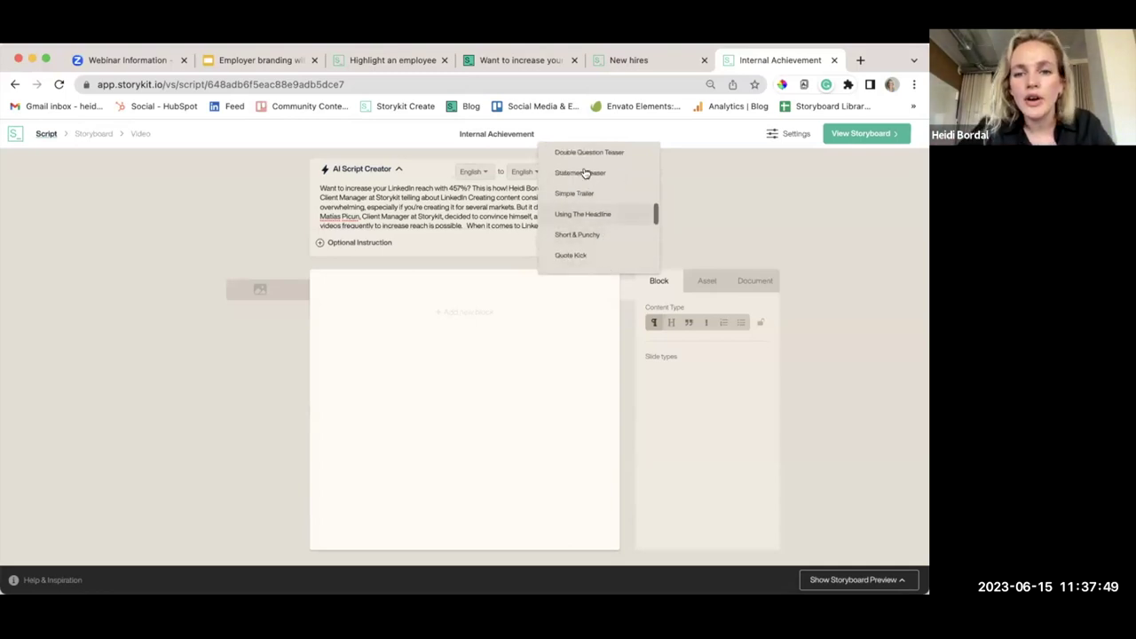
{"action": "scroll", "coordinate": [622, 242], "scroll_direction": "down", "scroll_amount": 1}
{"action": "scroll", "coordinate": [609, 228], "scroll_direction": "down", "scroll_amount": 2}
{"action": "scroll", "coordinate": [594, 229], "scroll_direction": "down", "scroll_amount": 3}
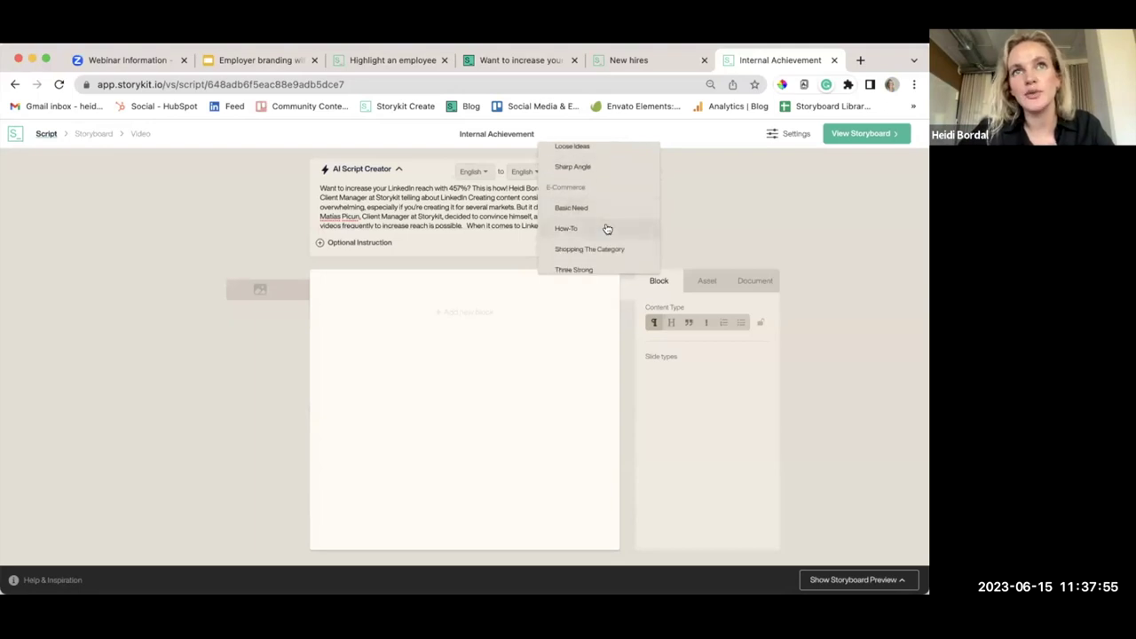
{"action": "scroll", "coordinate": [607, 228], "scroll_direction": "down", "scroll_amount": 2}
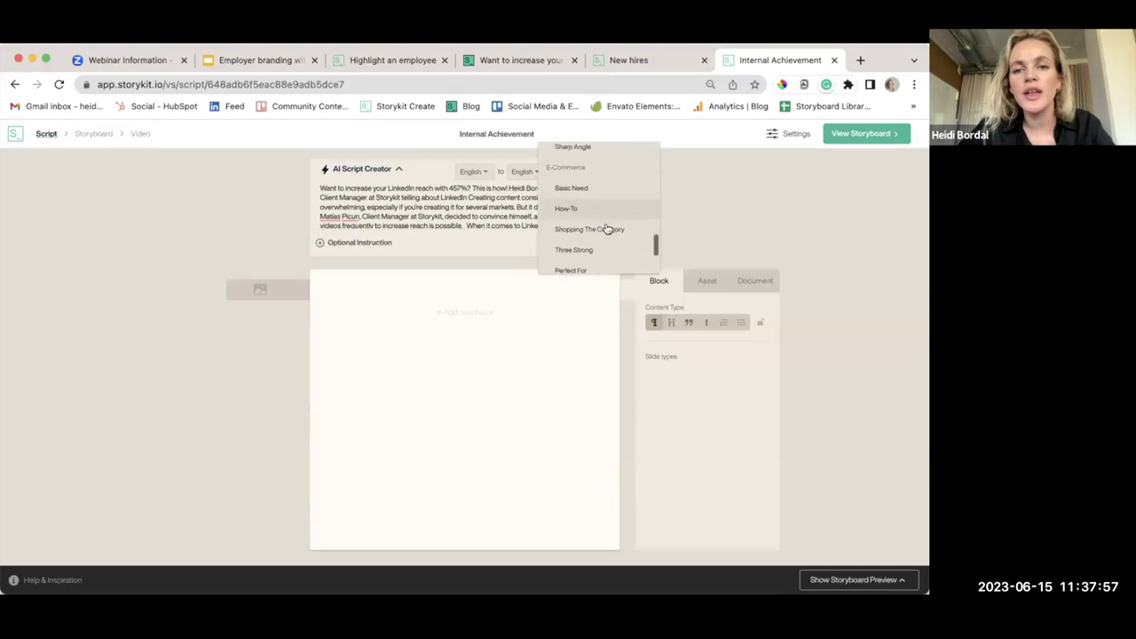
{"action": "scroll", "coordinate": [607, 225], "scroll_direction": "down", "scroll_amount": 2}
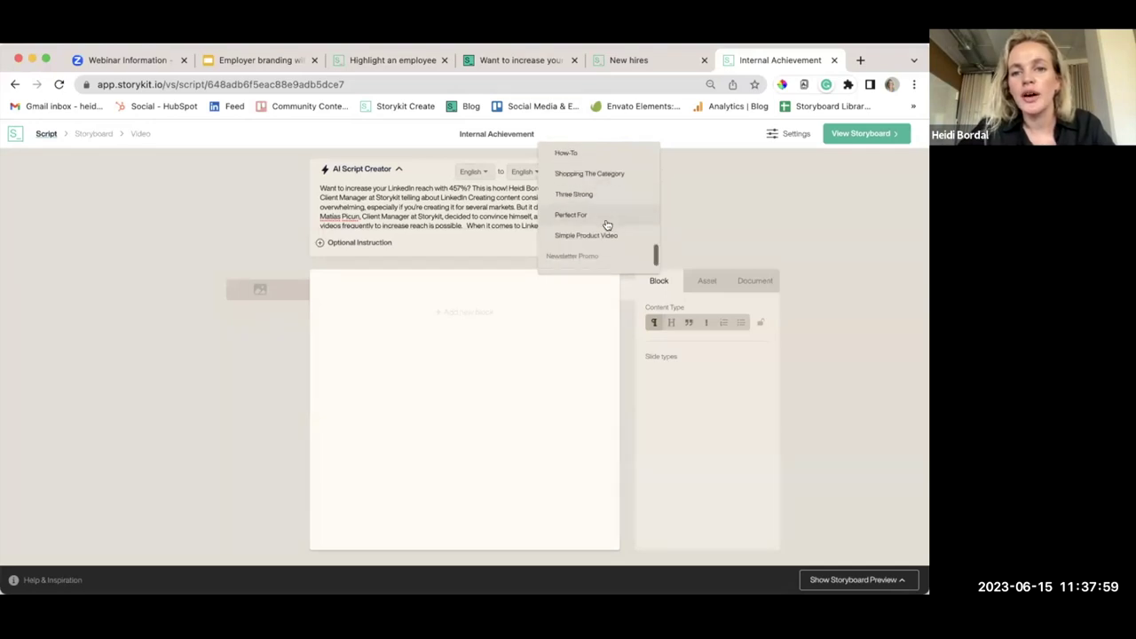
{"action": "scroll", "coordinate": [607, 226], "scroll_direction": "up", "scroll_amount": 3}
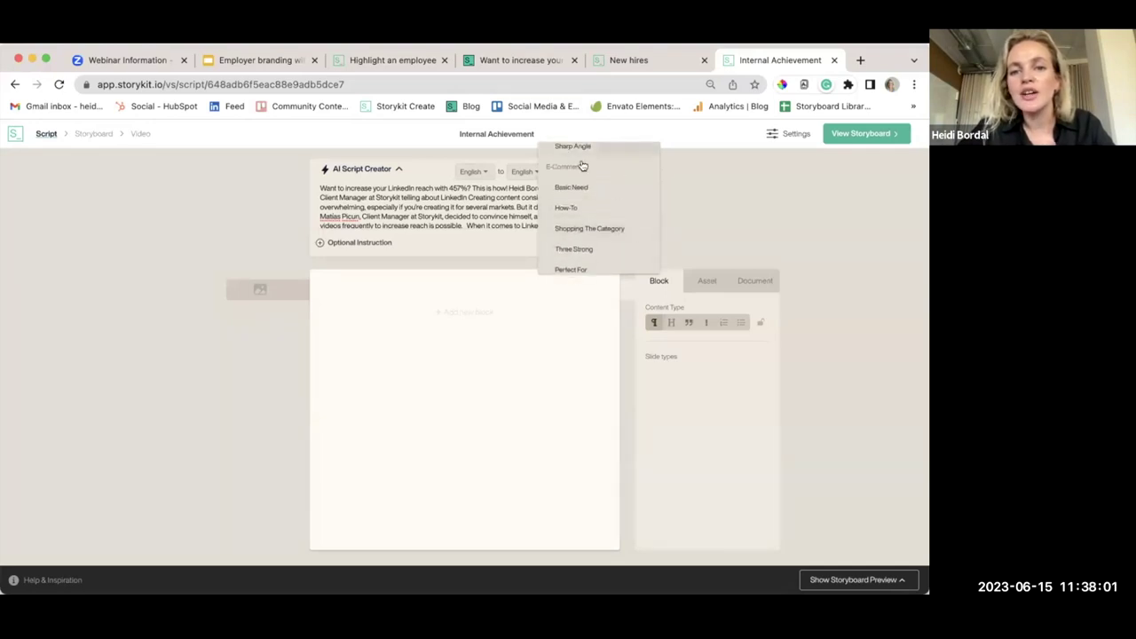
{"action": "scroll", "coordinate": [597, 203], "scroll_direction": "down", "scroll_amount": 1}
{"action": "scroll", "coordinate": [599, 206], "scroll_direction": "down", "scroll_amount": 4}
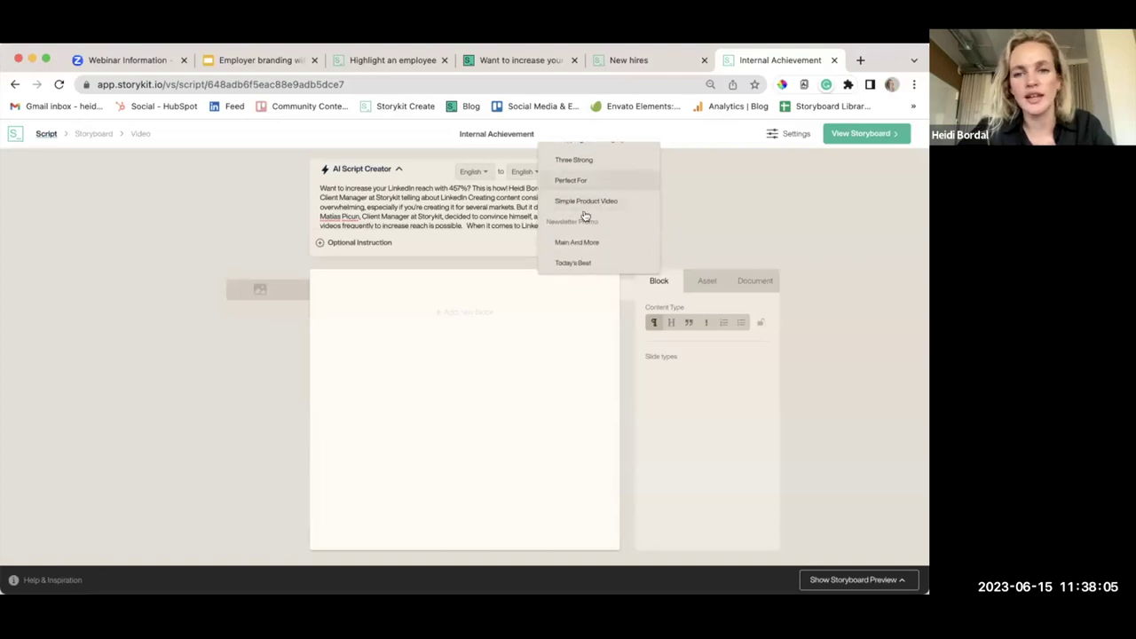
{"action": "scroll", "coordinate": [601, 224], "scroll_direction": "down", "scroll_amount": 10}
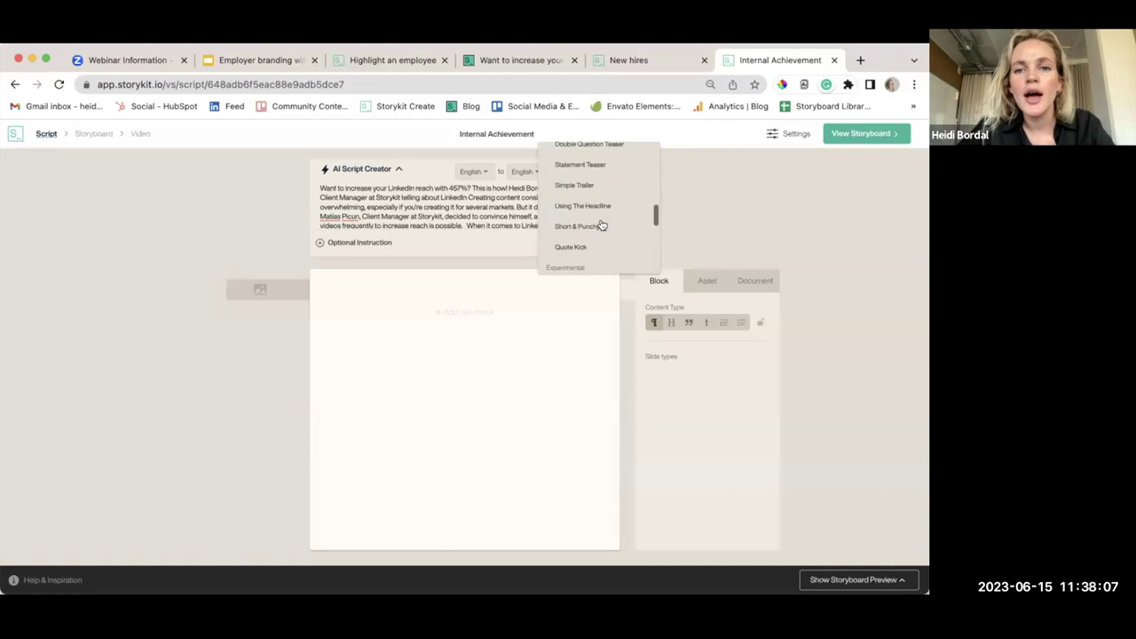
{"action": "scroll", "coordinate": [601, 224], "scroll_direction": "up", "scroll_amount": 3}
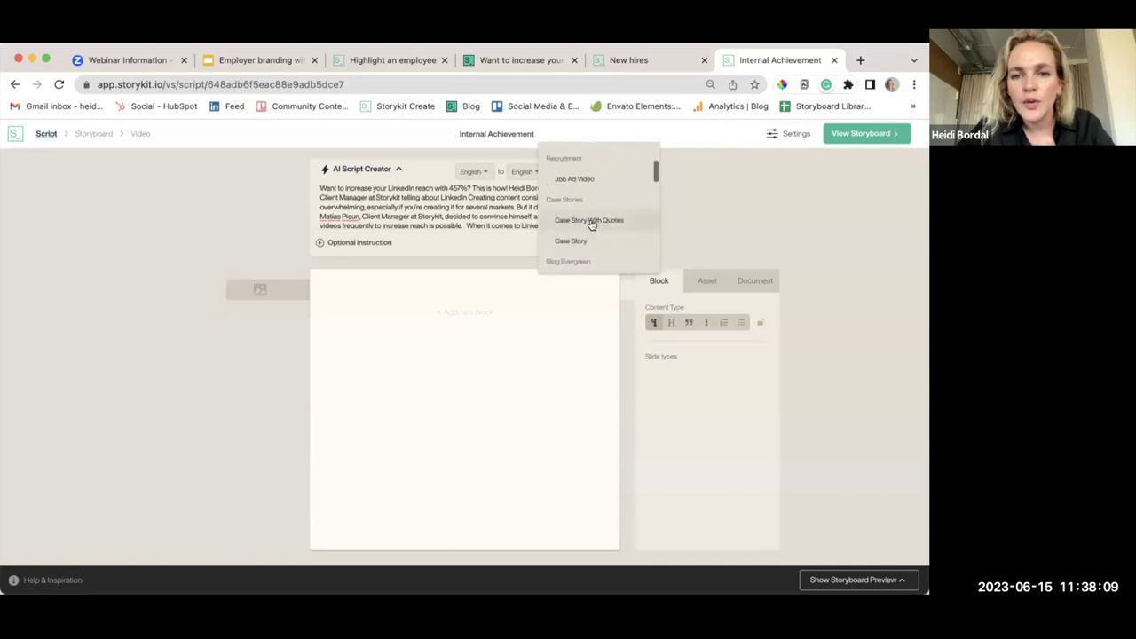
Generate a Case Story script from the pasted text, then view the Highlight An Employee video
{"action": "left_click", "coordinate": [583, 240]}
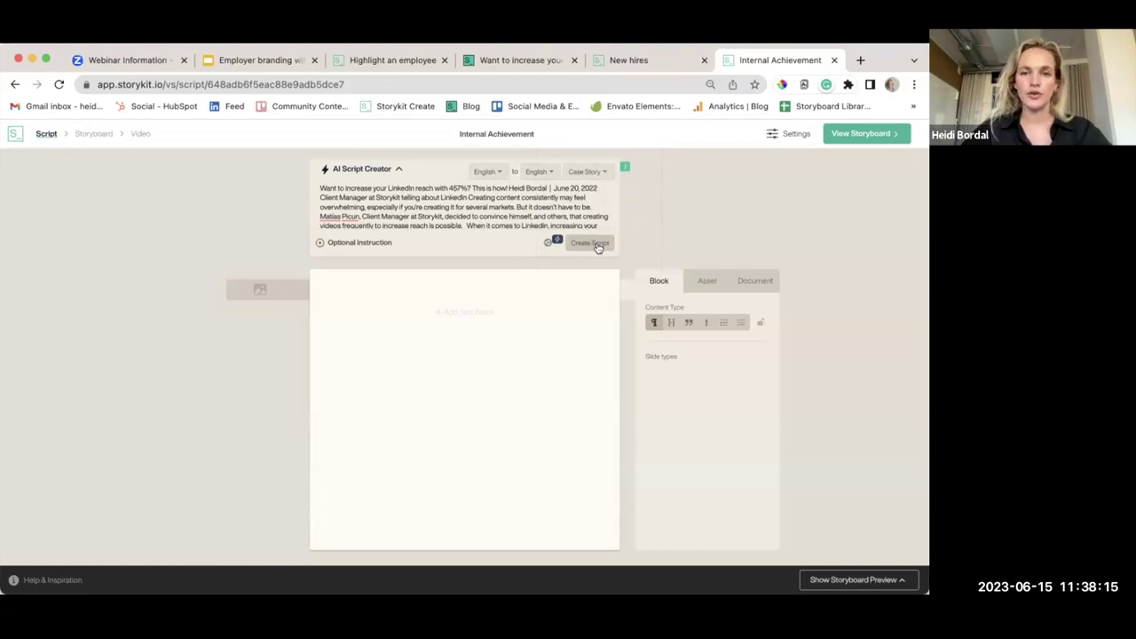
{"action": "left_click", "coordinate": [591, 243]}
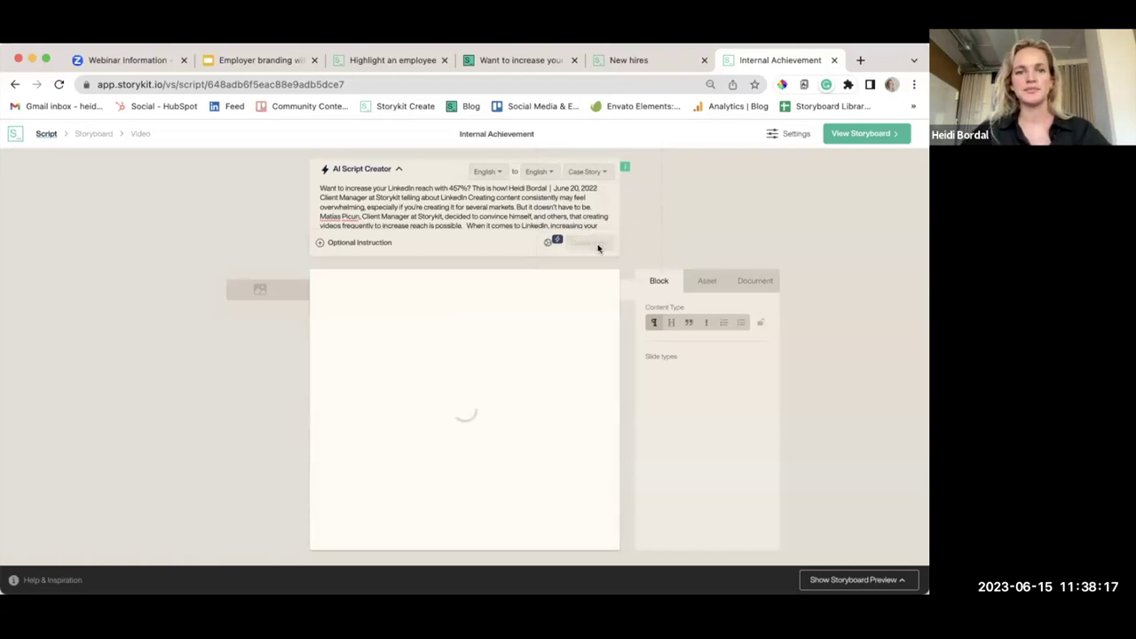
{"action": "left_click", "coordinate": [378, 64]}
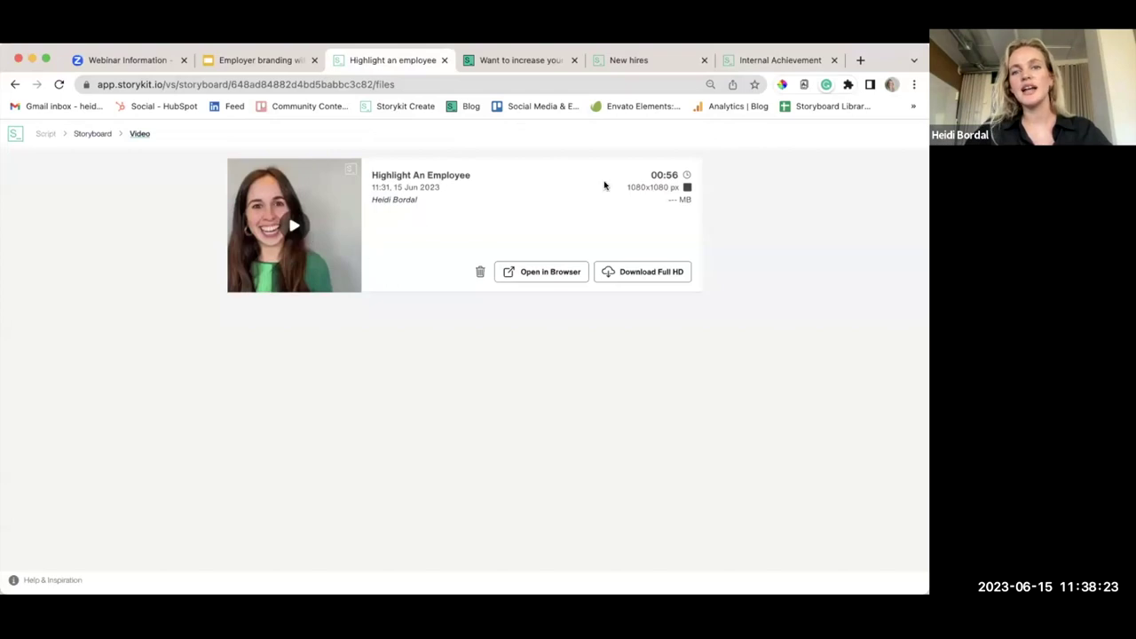
View the finished New Hires video, then go back to the Internal Achievement script
{"action": "left_click", "coordinate": [635, 61]}
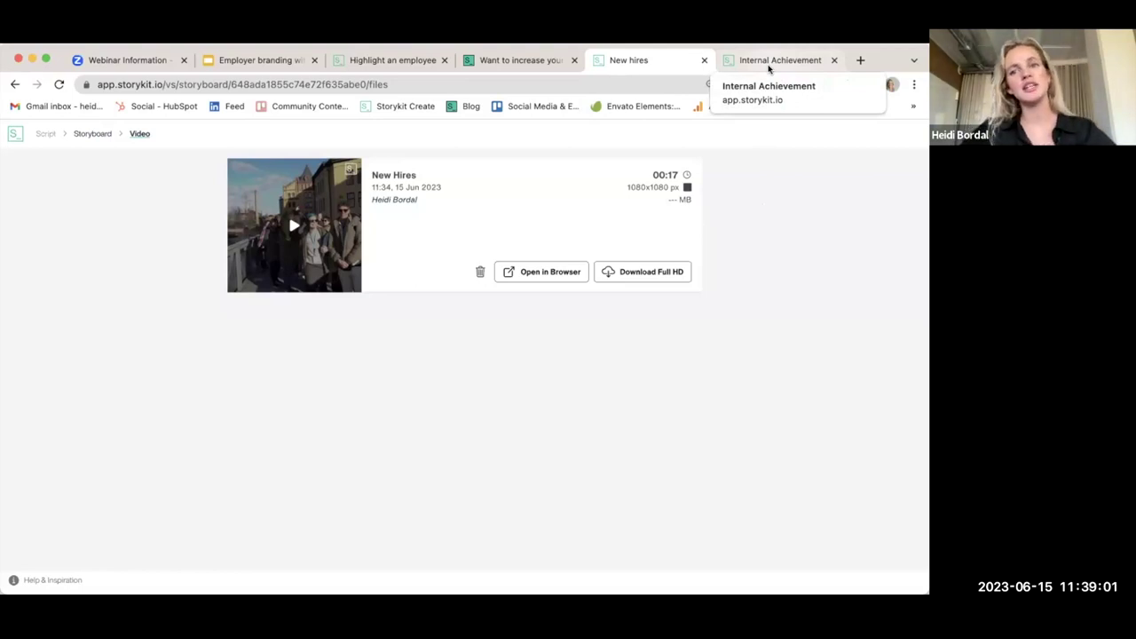
{"action": "left_click", "coordinate": [768, 64]}
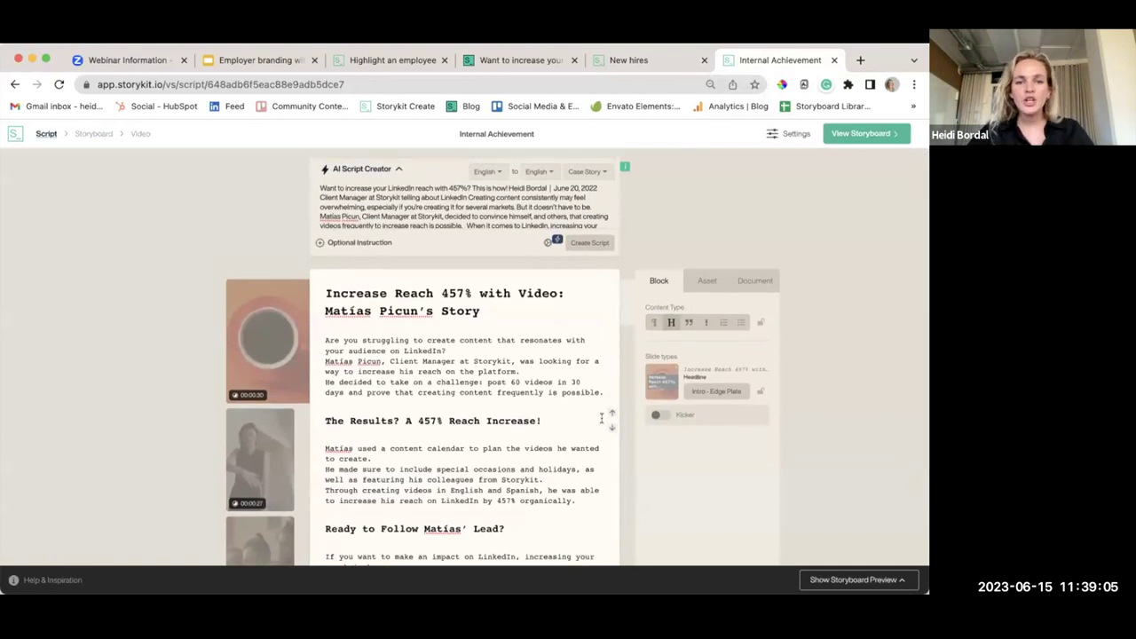
{"action": "scroll", "coordinate": [564, 371], "scroll_direction": "down", "scroll_amount": 2}
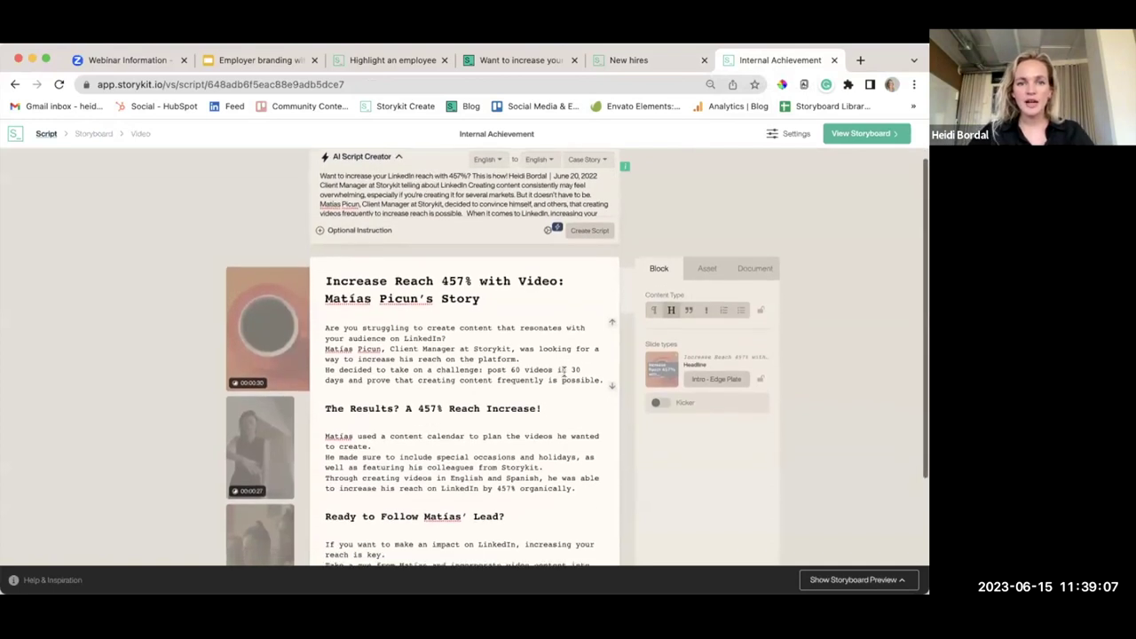
{"action": "scroll", "coordinate": [564, 371], "scroll_direction": "down", "scroll_amount": 1}
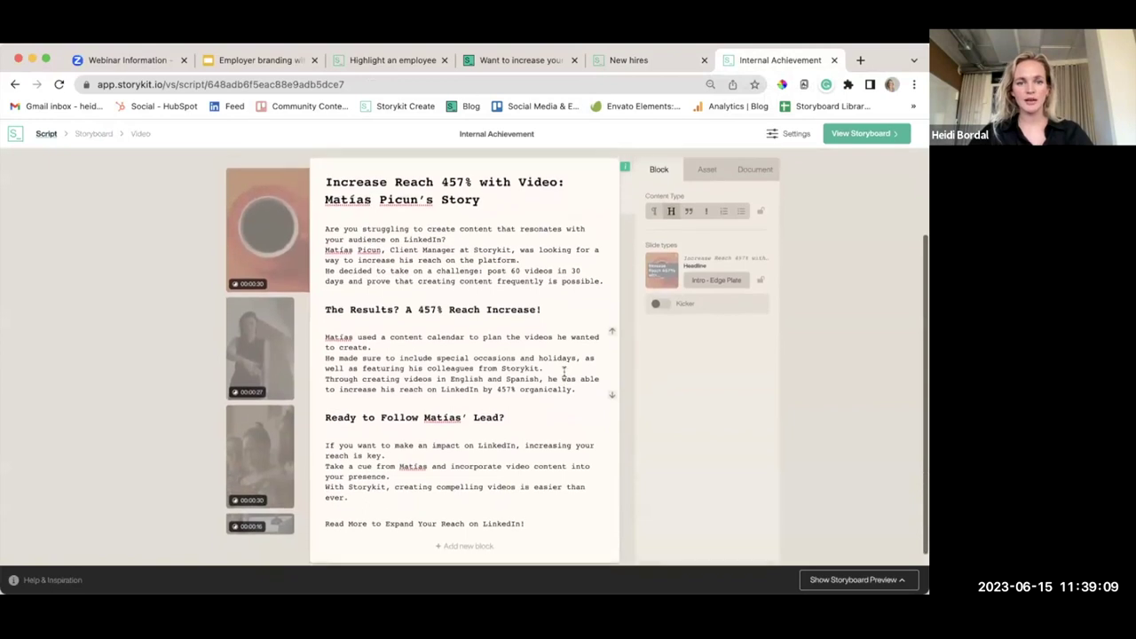
{"action": "scroll", "coordinate": [564, 371], "scroll_direction": "up", "scroll_amount": 2}
{"action": "scroll", "coordinate": [563, 371], "scroll_direction": "up", "scroll_amount": 1}
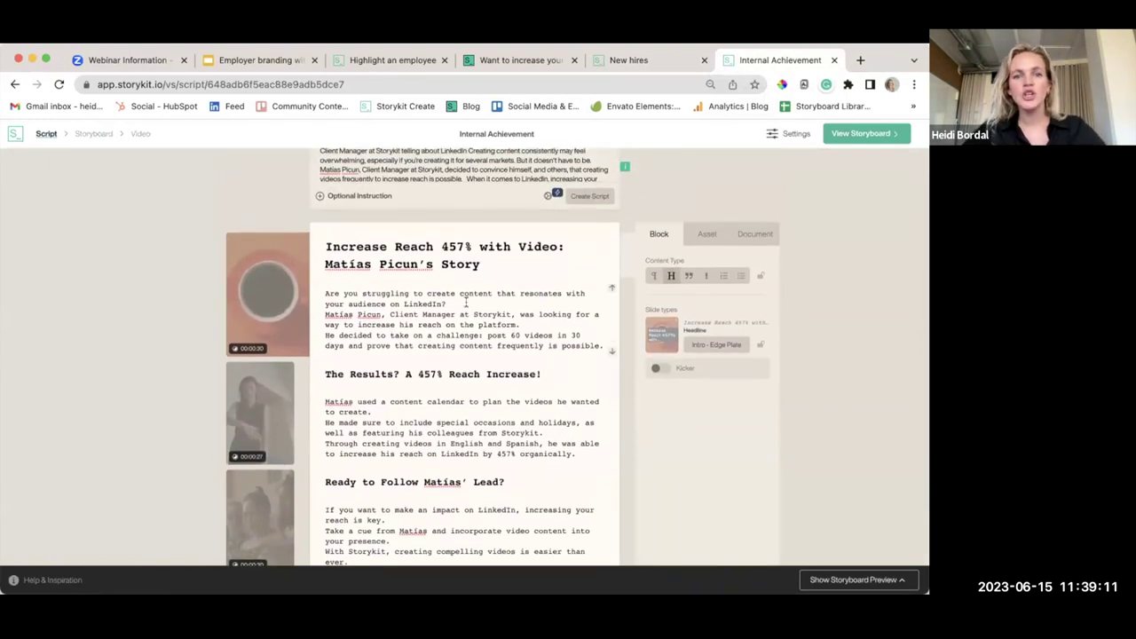
{"action": "scroll", "coordinate": [463, 269], "scroll_direction": "down", "scroll_amount": 1}
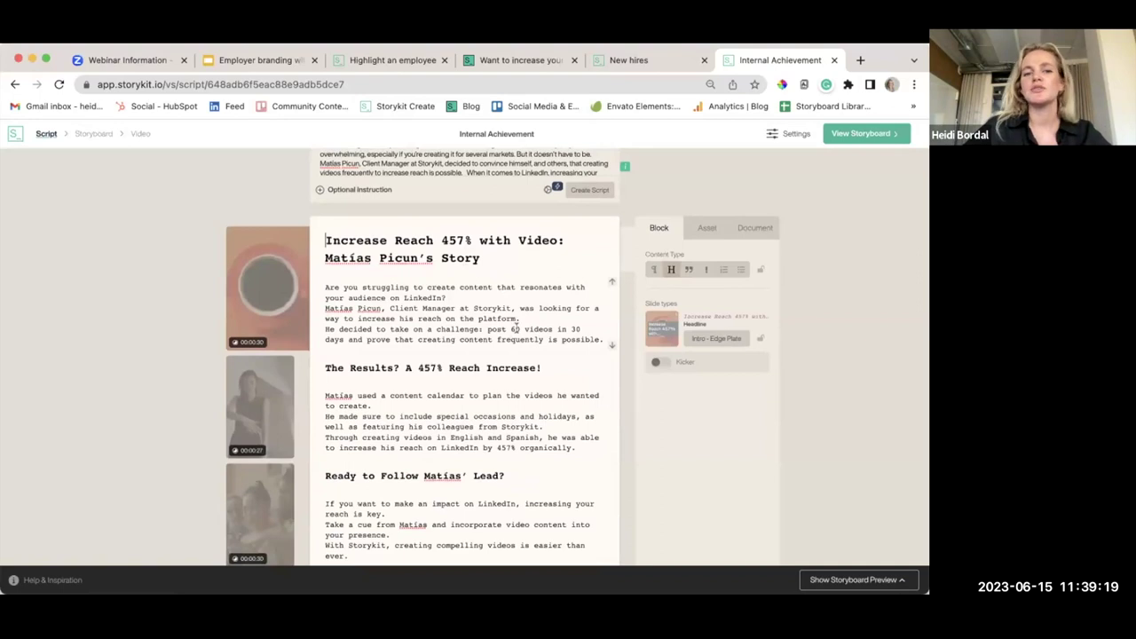
{"action": "scroll", "coordinate": [514, 329], "scroll_direction": "down", "scroll_amount": 2}
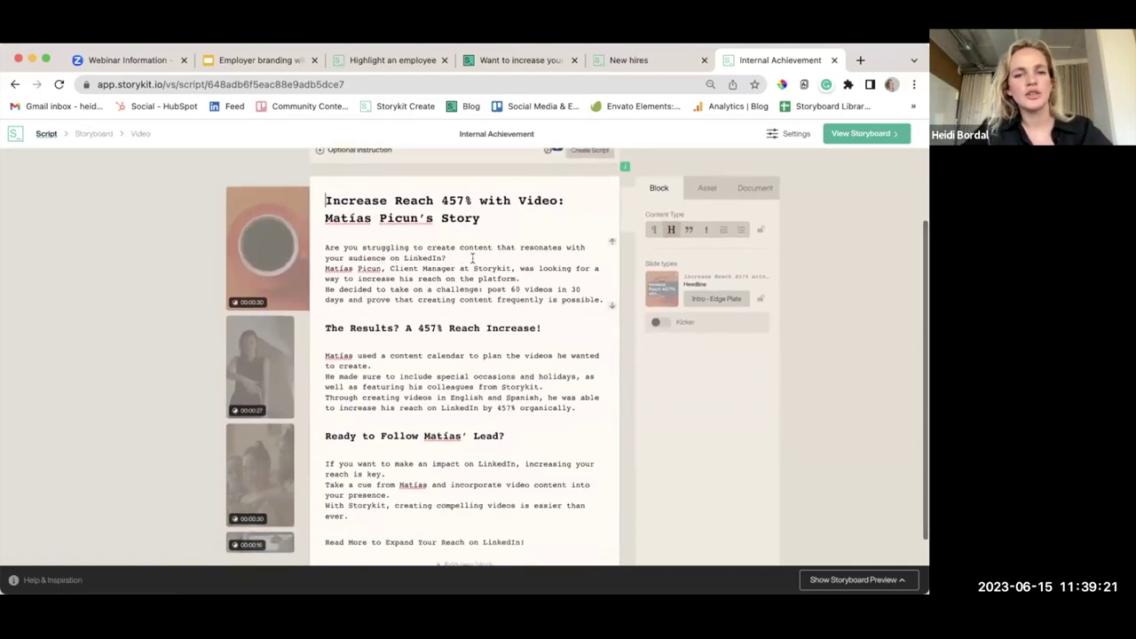
{"action": "scroll", "coordinate": [508, 365], "scroll_direction": "down", "scroll_amount": 1}
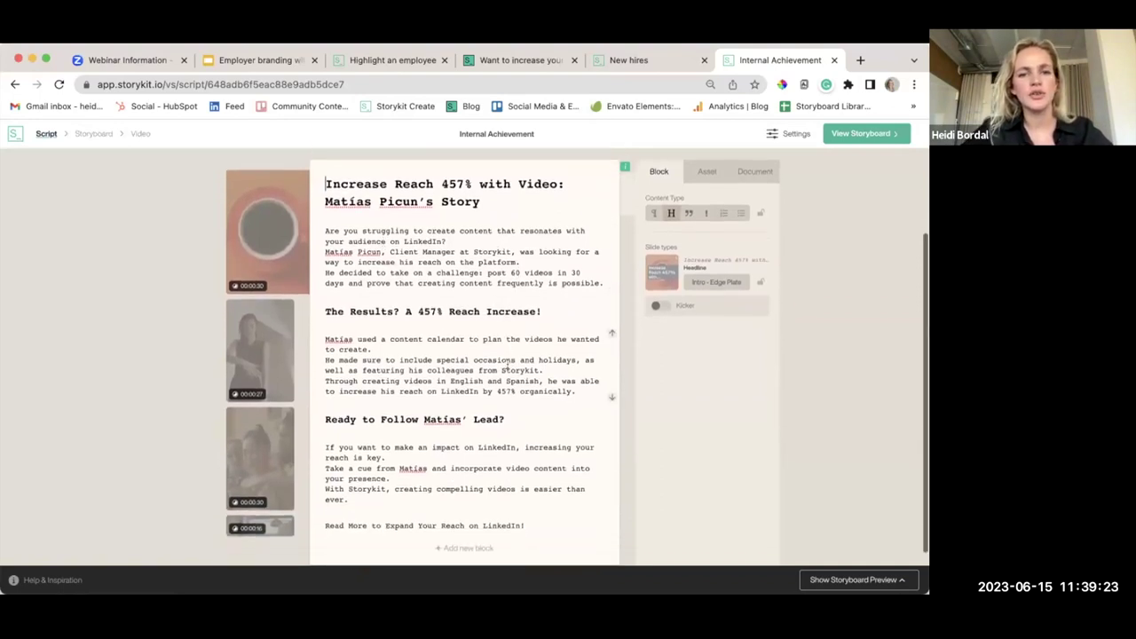
{"action": "scroll", "coordinate": [507, 364], "scroll_direction": "down", "scroll_amount": 1}
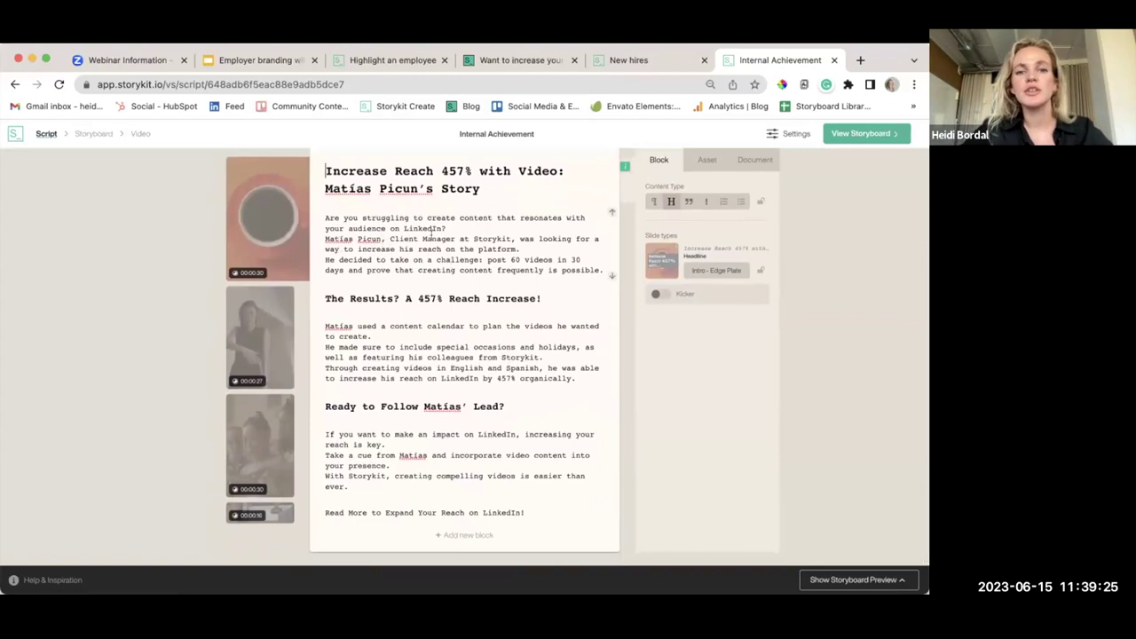
{"action": "scroll", "coordinate": [520, 309], "scroll_direction": "down", "scroll_amount": 1}
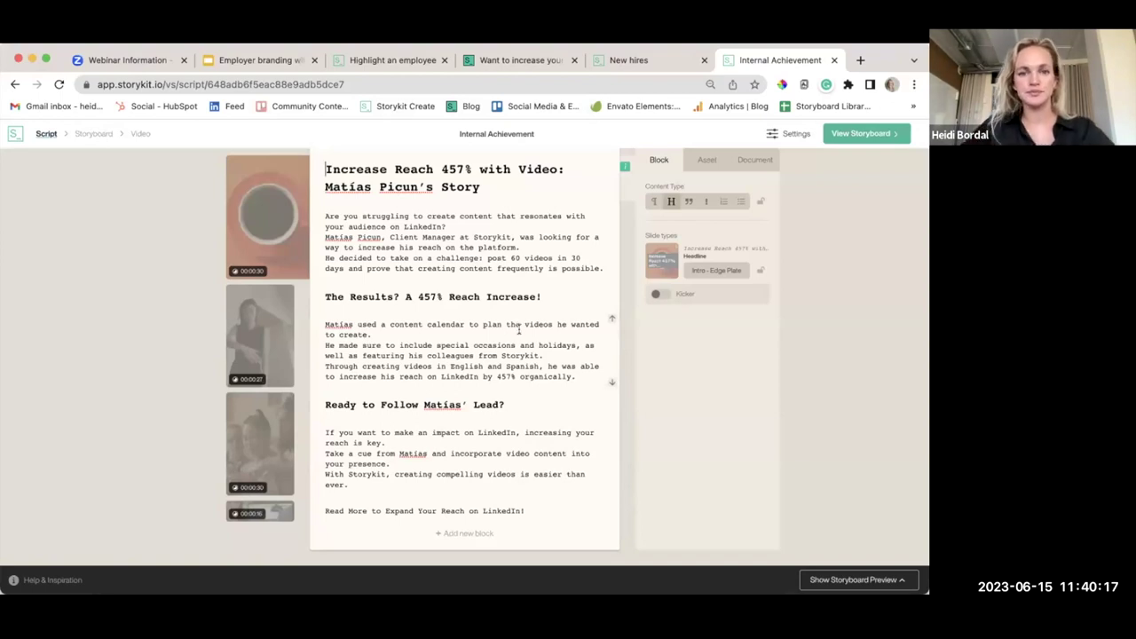
{"action": "scroll", "coordinate": [519, 366], "scroll_direction": "up", "scroll_amount": 2}
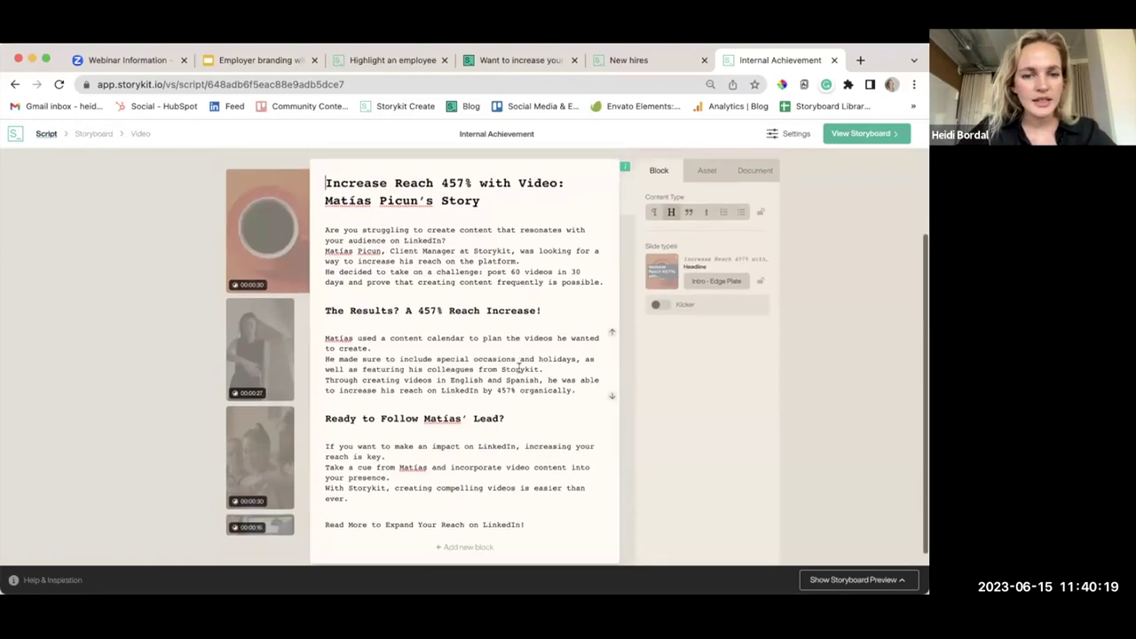
Open the first slide's media picker and browse the Blog to video project's assets
{"action": "scroll", "coordinate": [395, 302], "scroll_direction": "down", "scroll_amount": 1}
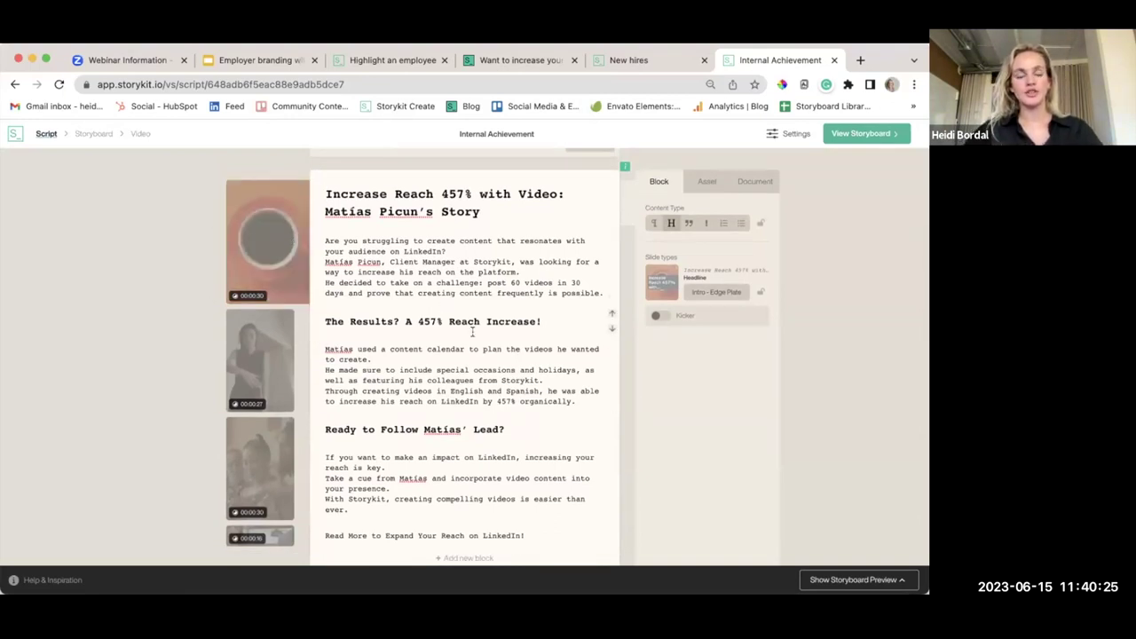
{"action": "left_click", "coordinate": [273, 244]}
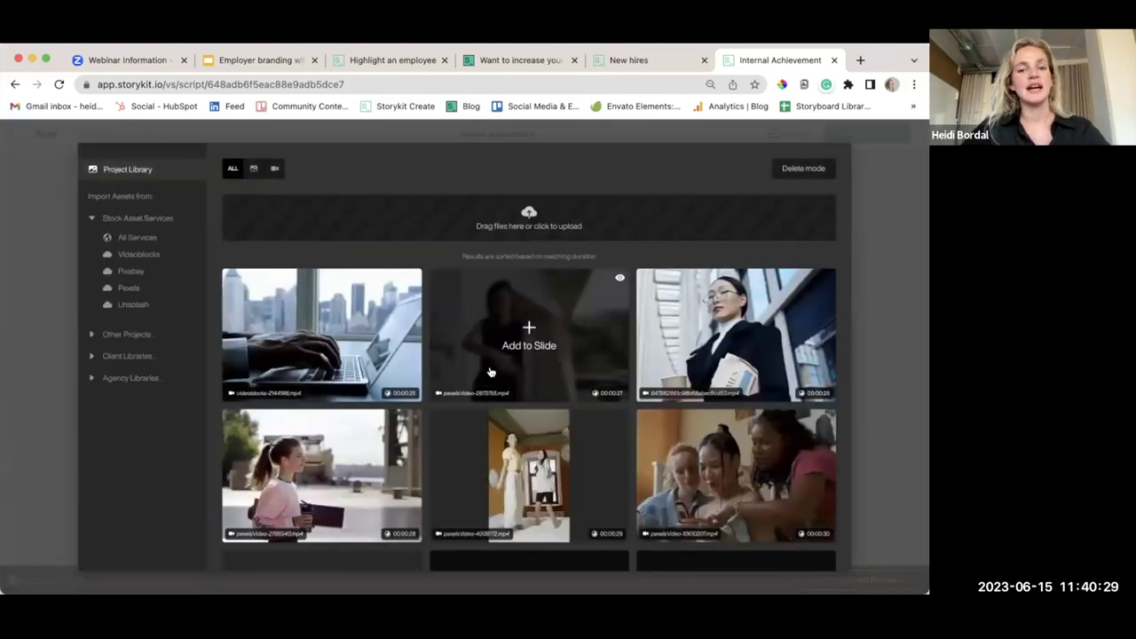
{"action": "scroll", "coordinate": [491, 372], "scroll_direction": "down", "scroll_amount": 6}
{"action": "scroll", "coordinate": [491, 372], "scroll_direction": "down", "scroll_amount": 6}
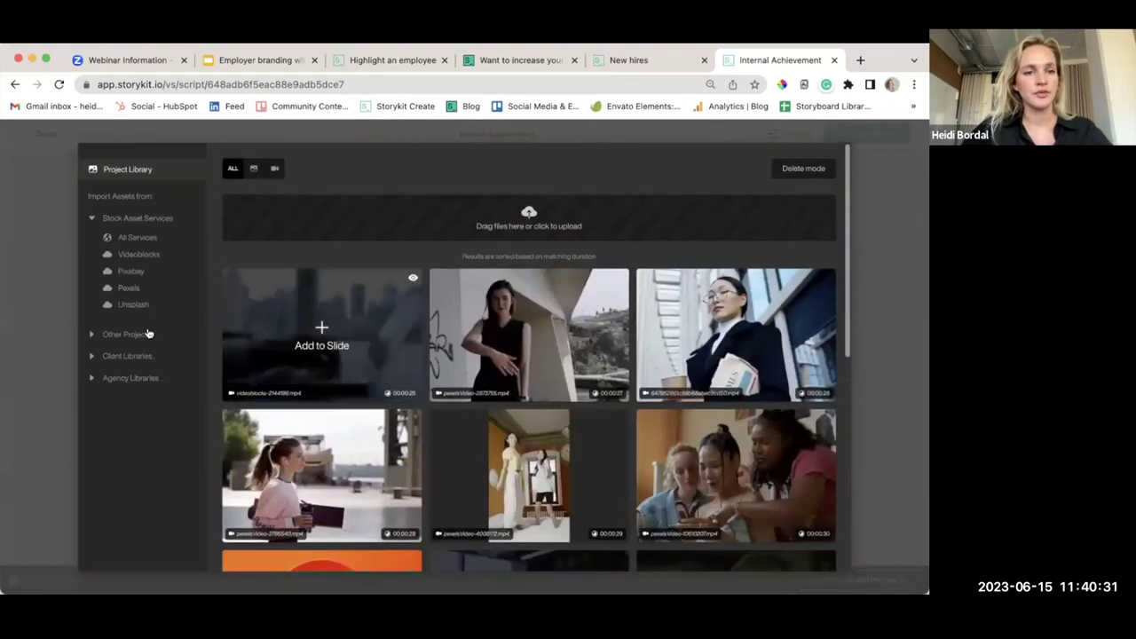
{"action": "left_click", "coordinate": [133, 334]}
{"action": "scroll", "coordinate": [158, 377], "scroll_direction": "down", "scroll_amount": 1}
{"action": "scroll", "coordinate": [158, 376], "scroll_direction": "down", "scroll_amount": 5}
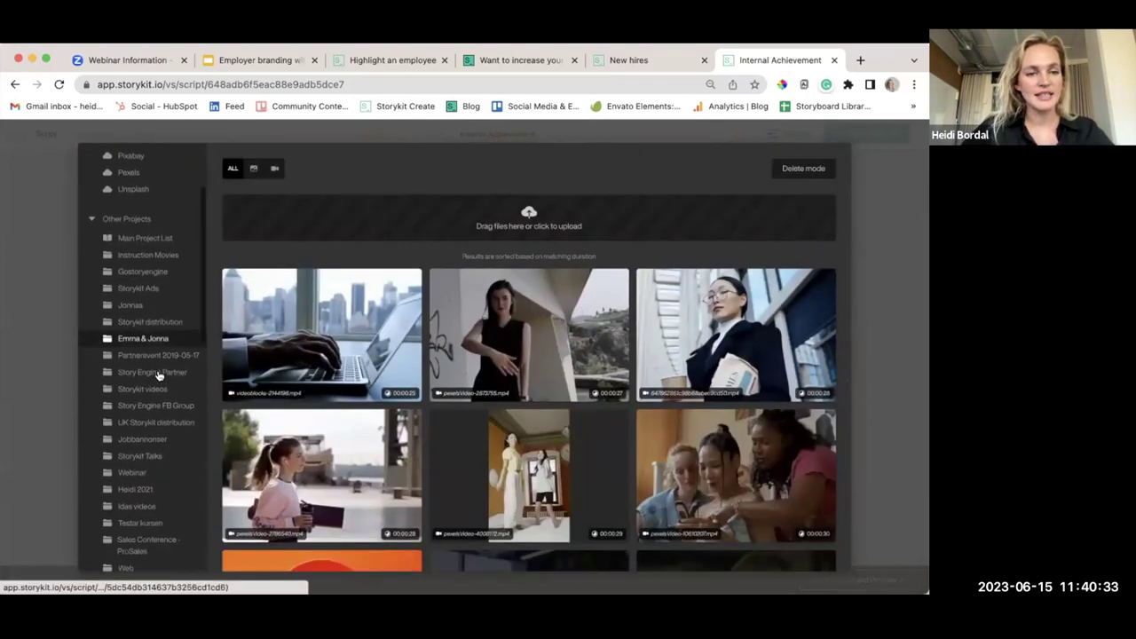
{"action": "scroll", "coordinate": [158, 375], "scroll_direction": "down", "scroll_amount": 1}
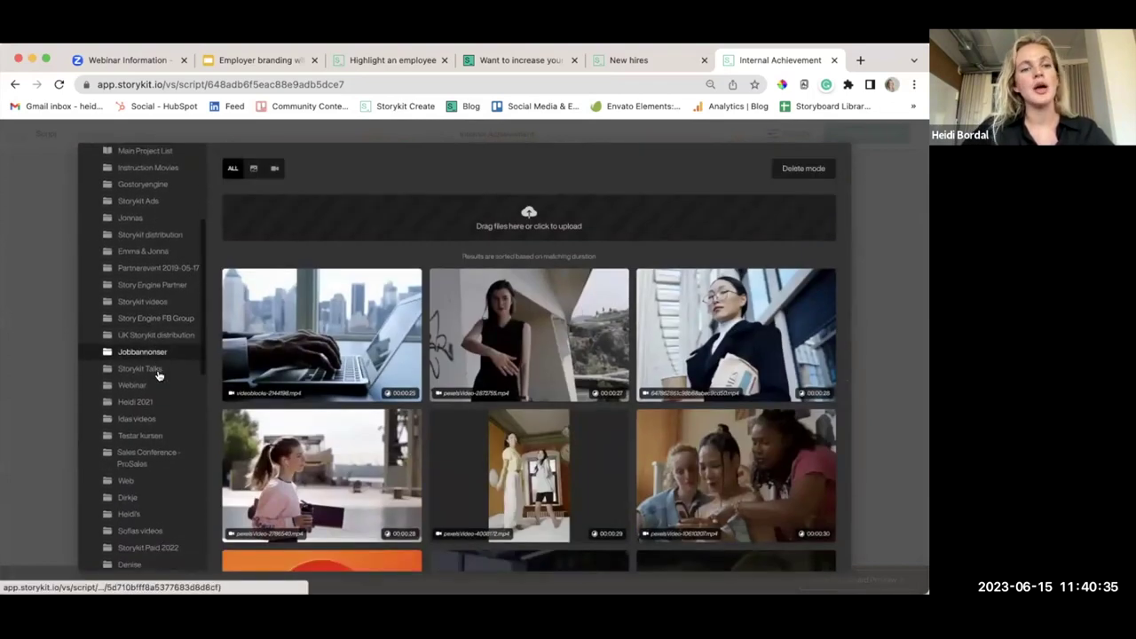
{"action": "scroll", "coordinate": [158, 374], "scroll_direction": "up", "scroll_amount": 5}
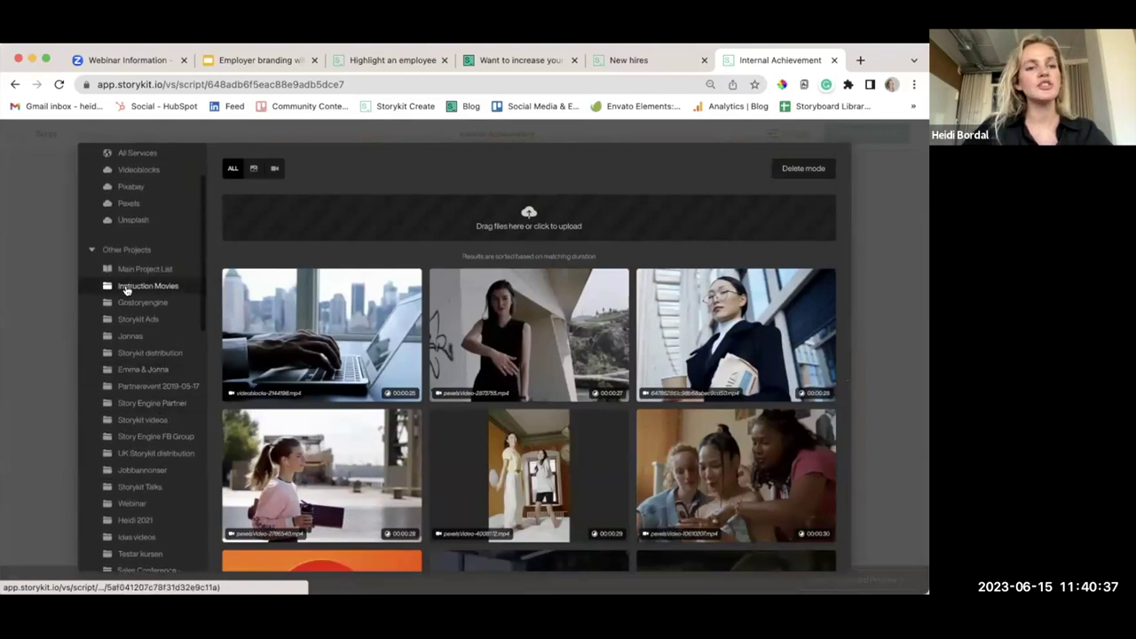
{"action": "scroll", "coordinate": [160, 406], "scroll_direction": "down", "scroll_amount": 9}
{"action": "scroll", "coordinate": [162, 408], "scroll_direction": "down", "scroll_amount": 7}
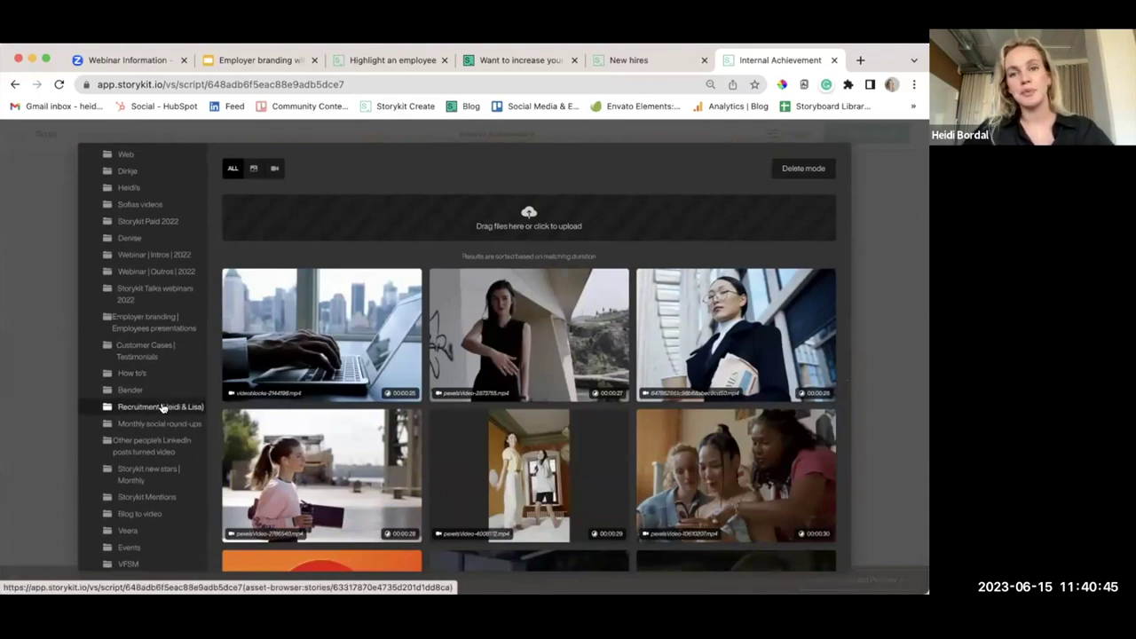
{"action": "scroll", "coordinate": [159, 404], "scroll_direction": "down", "scroll_amount": 5}
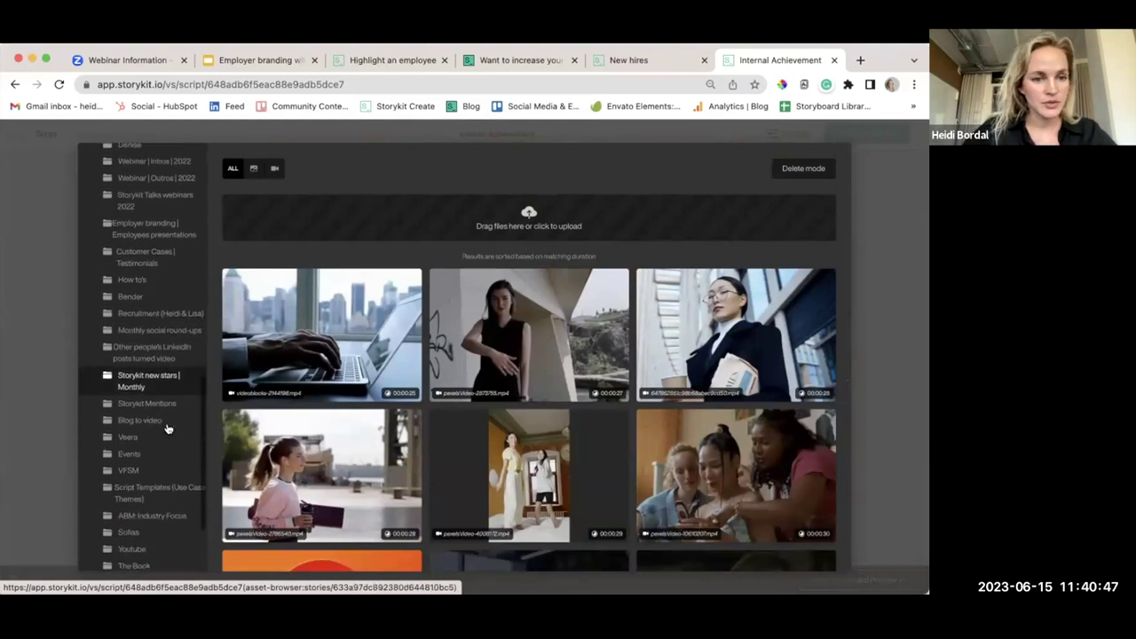
{"action": "left_click", "coordinate": [149, 385]}
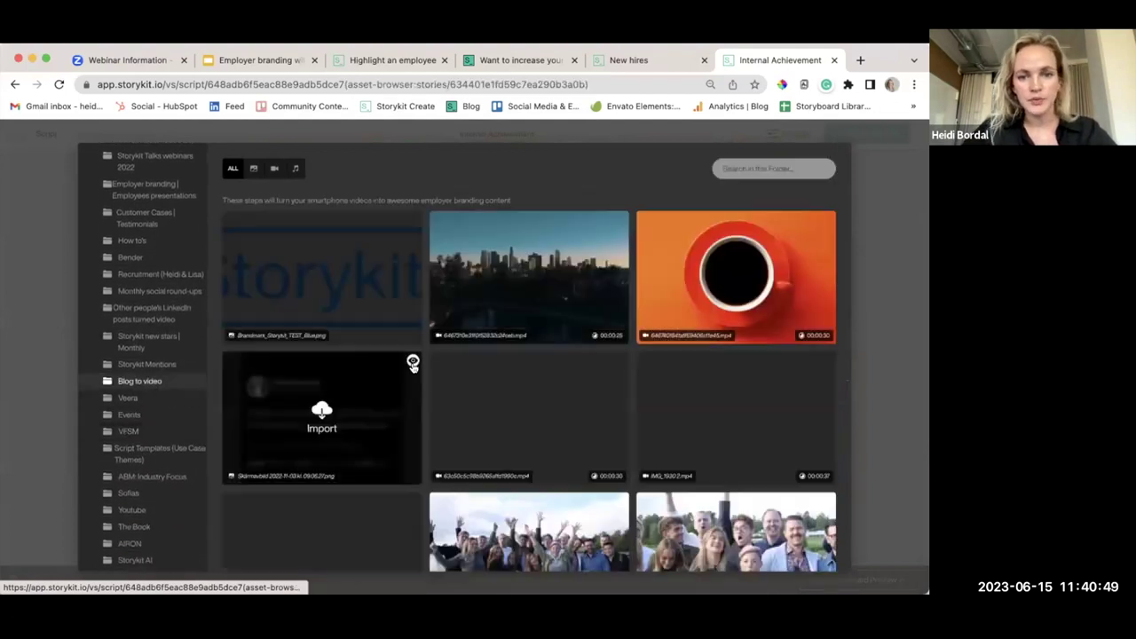
{"action": "scroll", "coordinate": [527, 418], "scroll_direction": "down", "scroll_amount": 5}
{"action": "scroll", "coordinate": [526, 418], "scroll_direction": "down", "scroll_amount": 10}
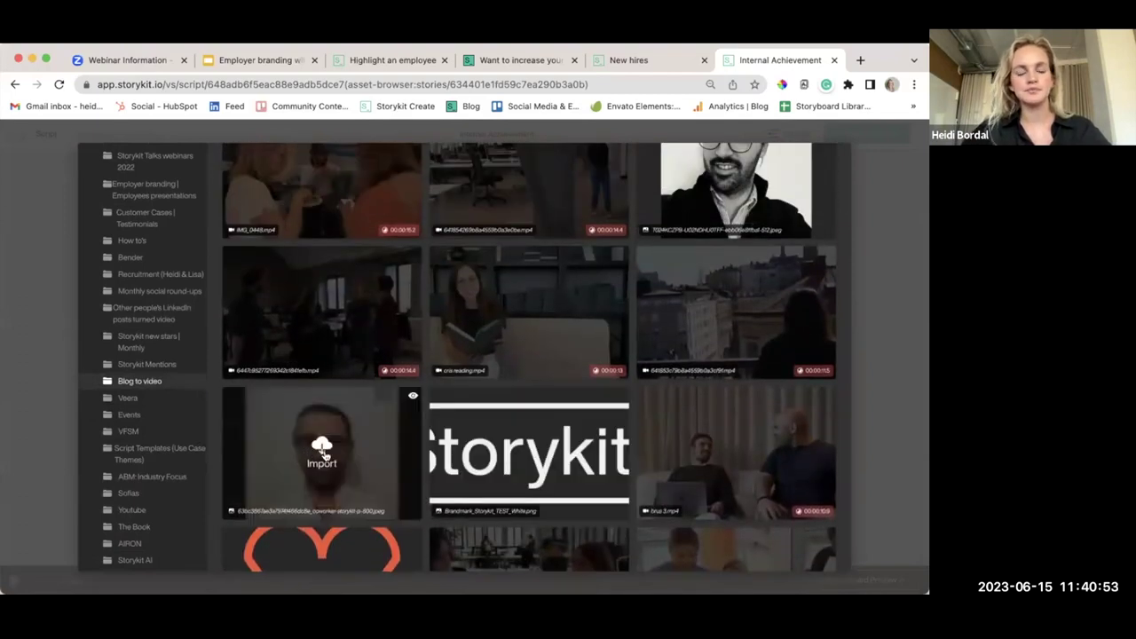
Import the man's portrait, bearded man photo and city skyline clip; put the portrait on slide one
{"action": "left_click", "coordinate": [323, 453]}
{"action": "scroll", "coordinate": [736, 355], "scroll_direction": "up", "scroll_amount": 1}
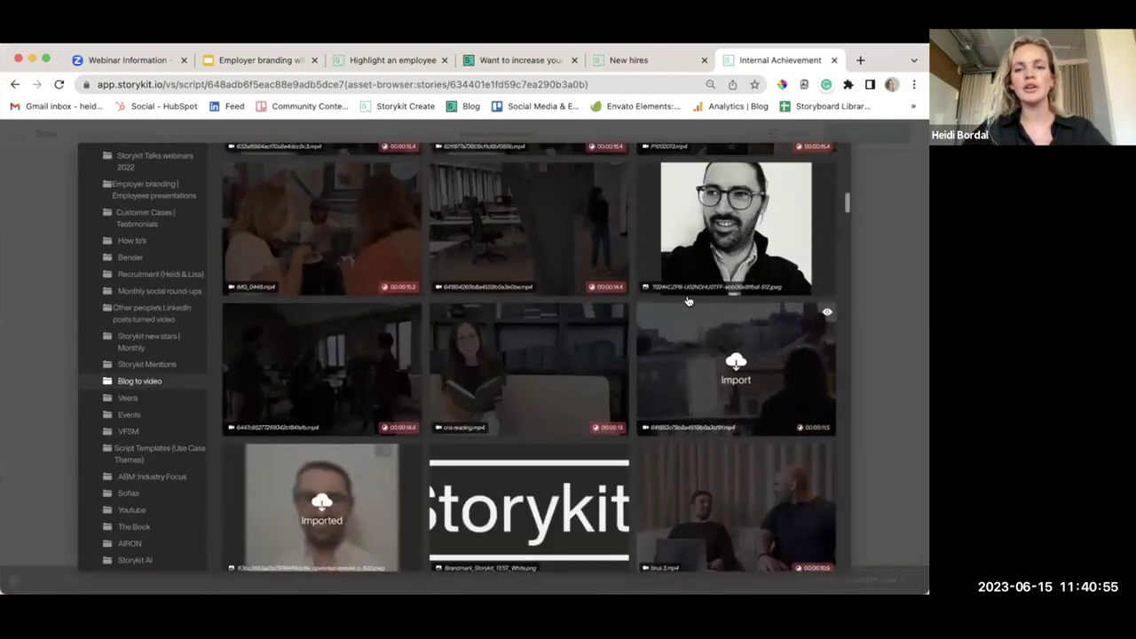
{"action": "left_click", "coordinate": [735, 234]}
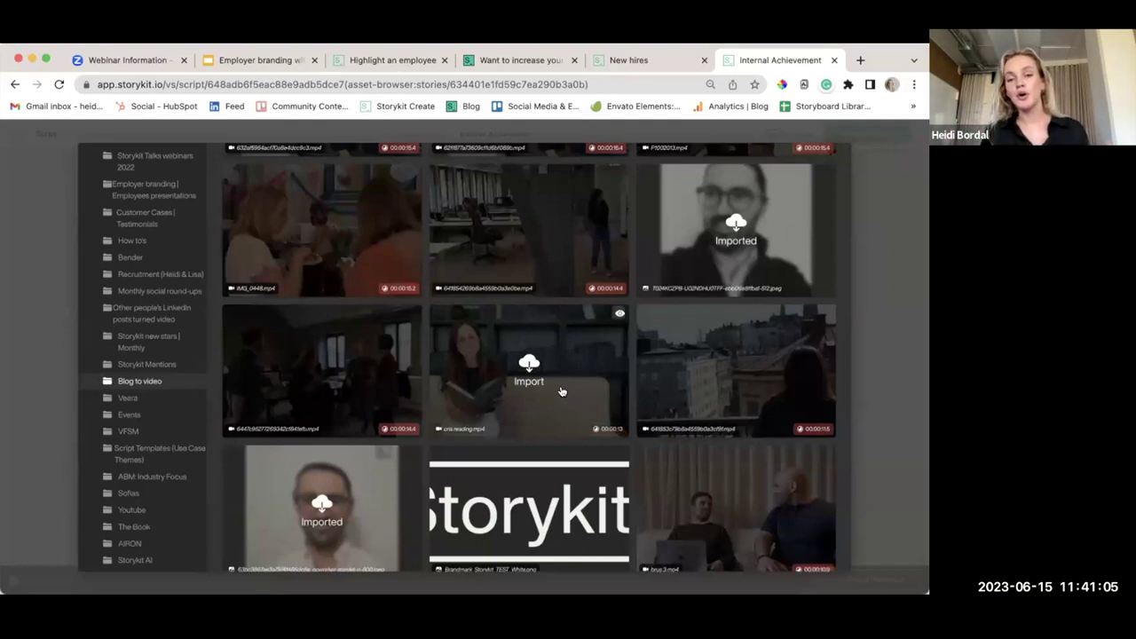
{"action": "scroll", "coordinate": [561, 391], "scroll_direction": "up", "scroll_amount": 10}
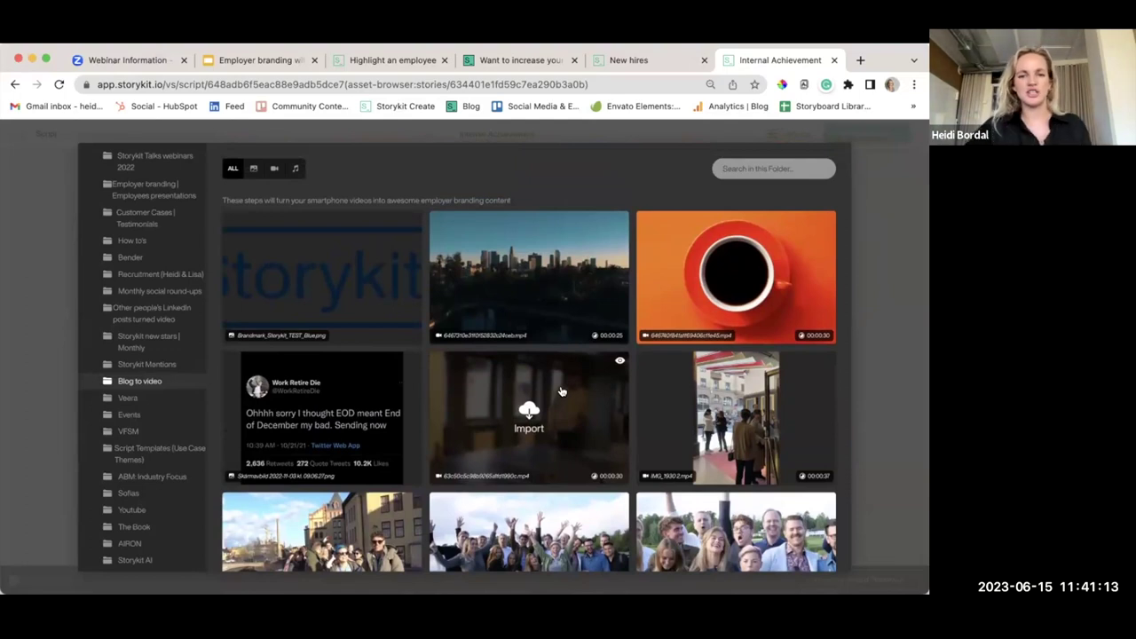
{"action": "left_click", "coordinate": [529, 275]}
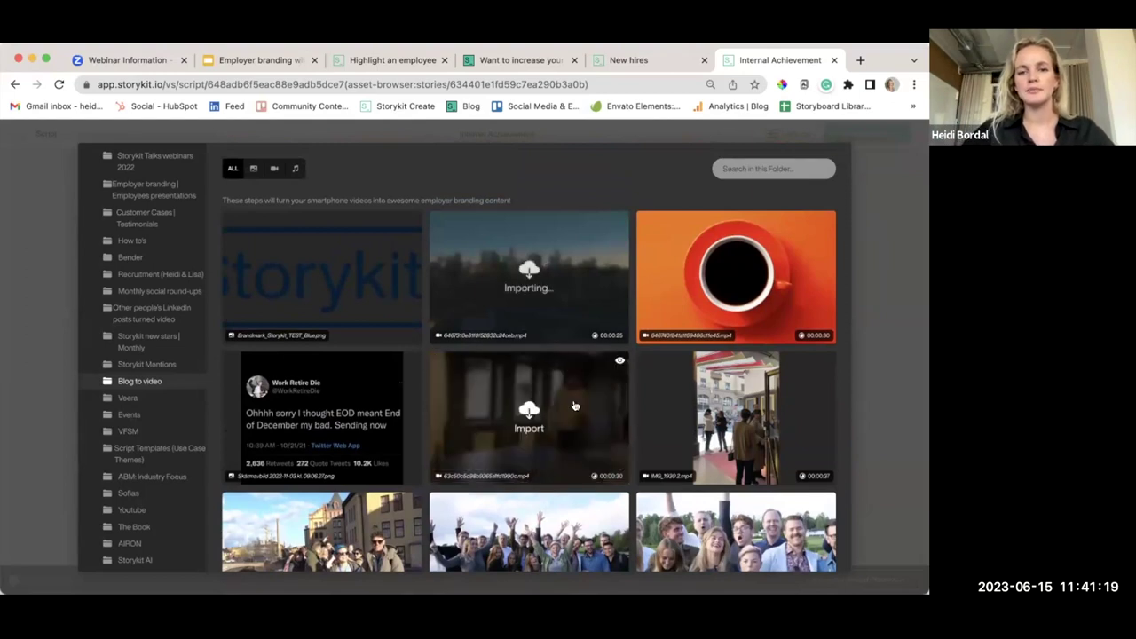
{"action": "scroll", "coordinate": [574, 406], "scroll_direction": "down", "scroll_amount": 5}
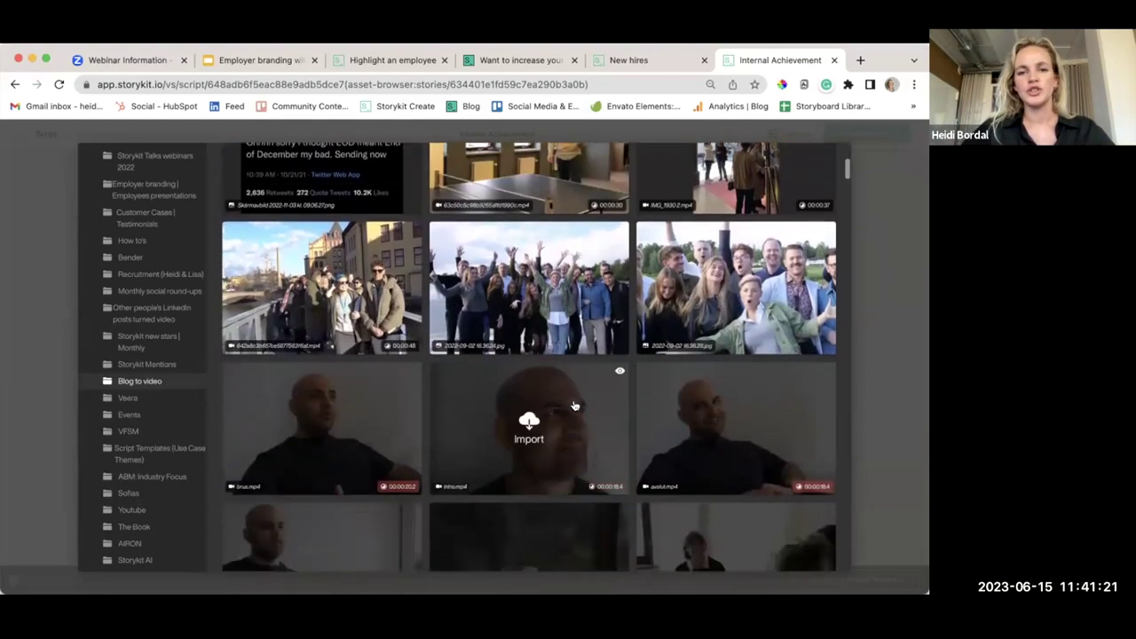
{"action": "scroll", "coordinate": [574, 406], "scroll_direction": "down", "scroll_amount": 10}
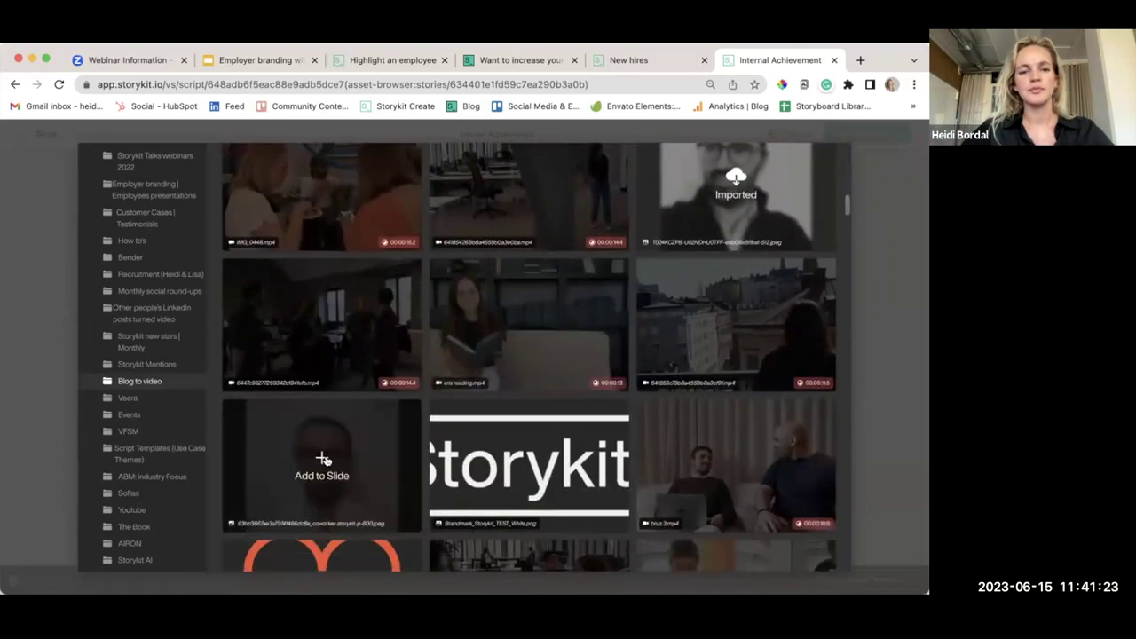
{"action": "left_click", "coordinate": [323, 459]}
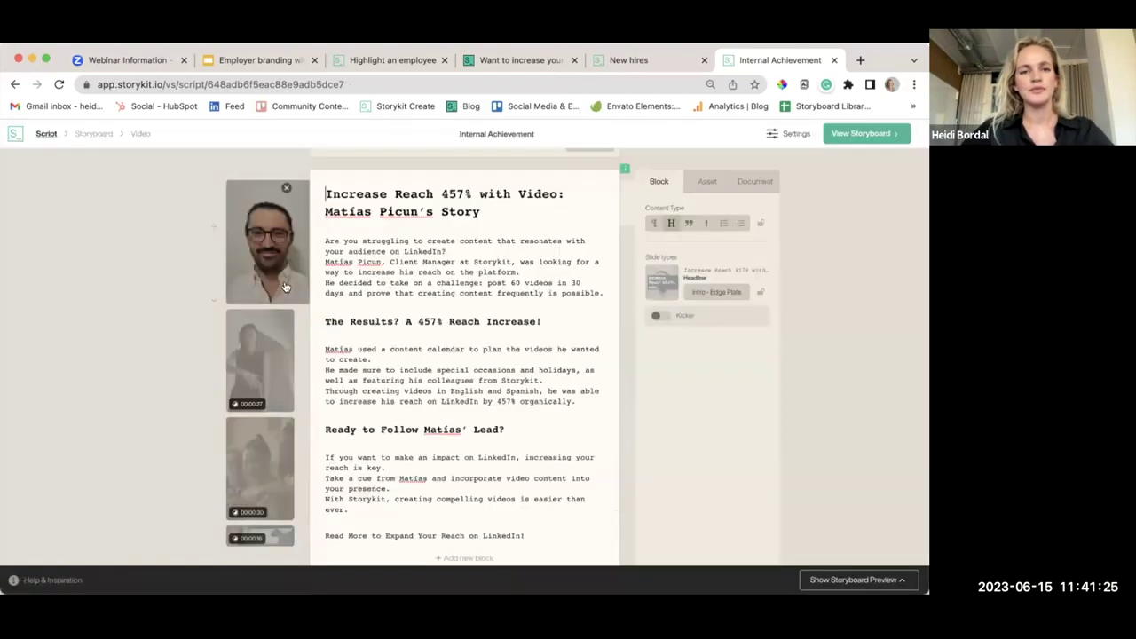
Put the dark city skyline clip on the second slide
{"action": "left_click", "coordinate": [266, 357]}
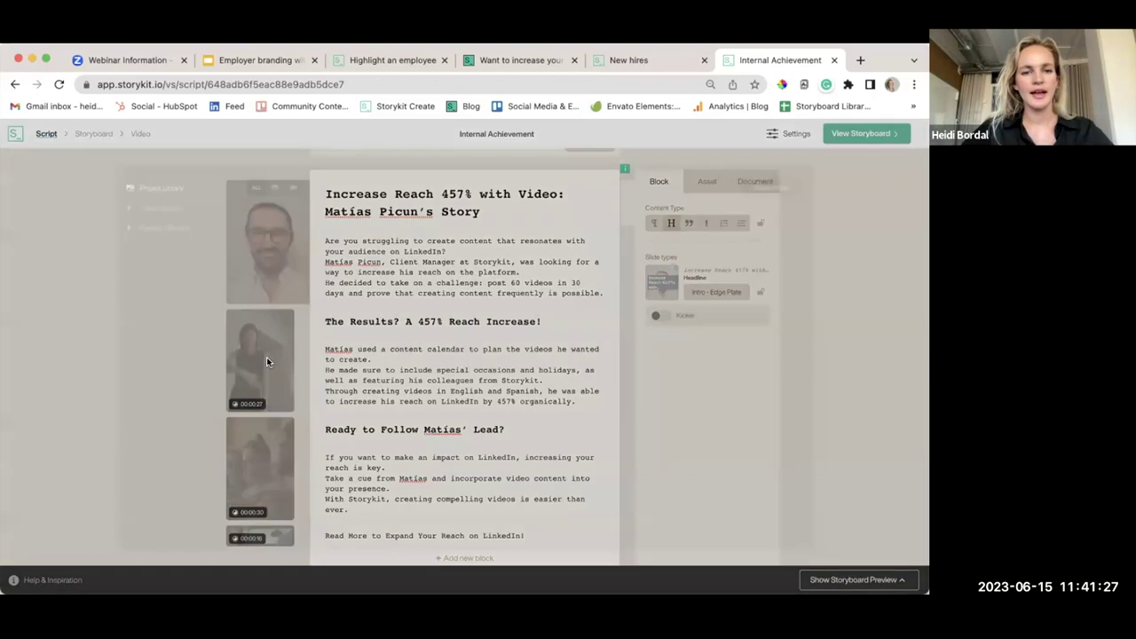
{"action": "scroll", "coordinate": [515, 355], "scroll_direction": "down", "scroll_amount": 5}
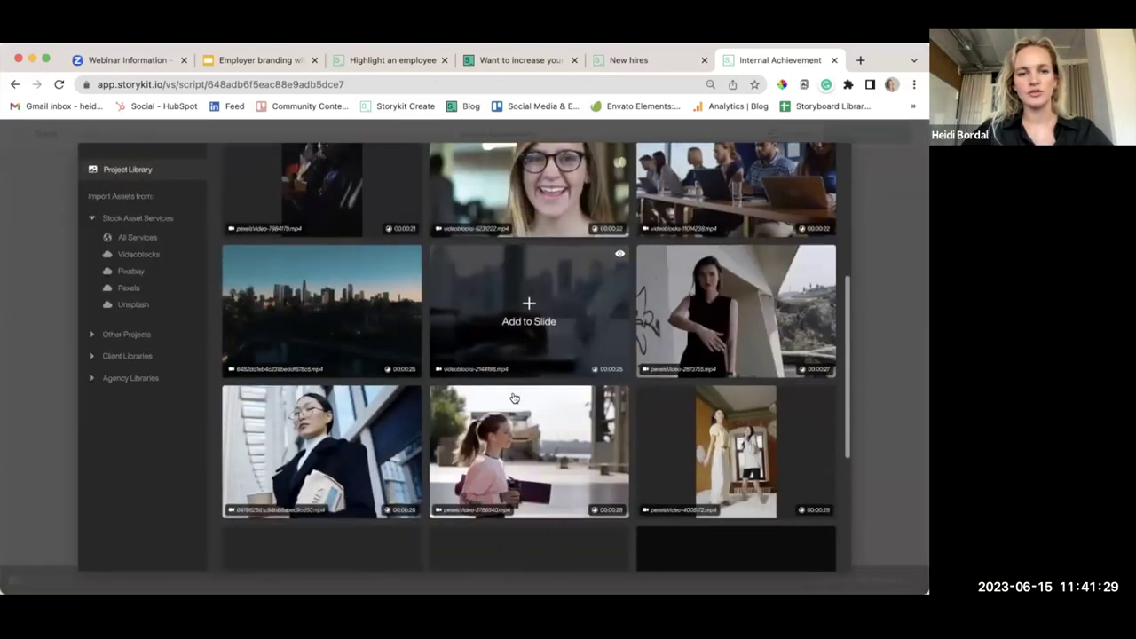
{"action": "left_click", "coordinate": [306, 318]}
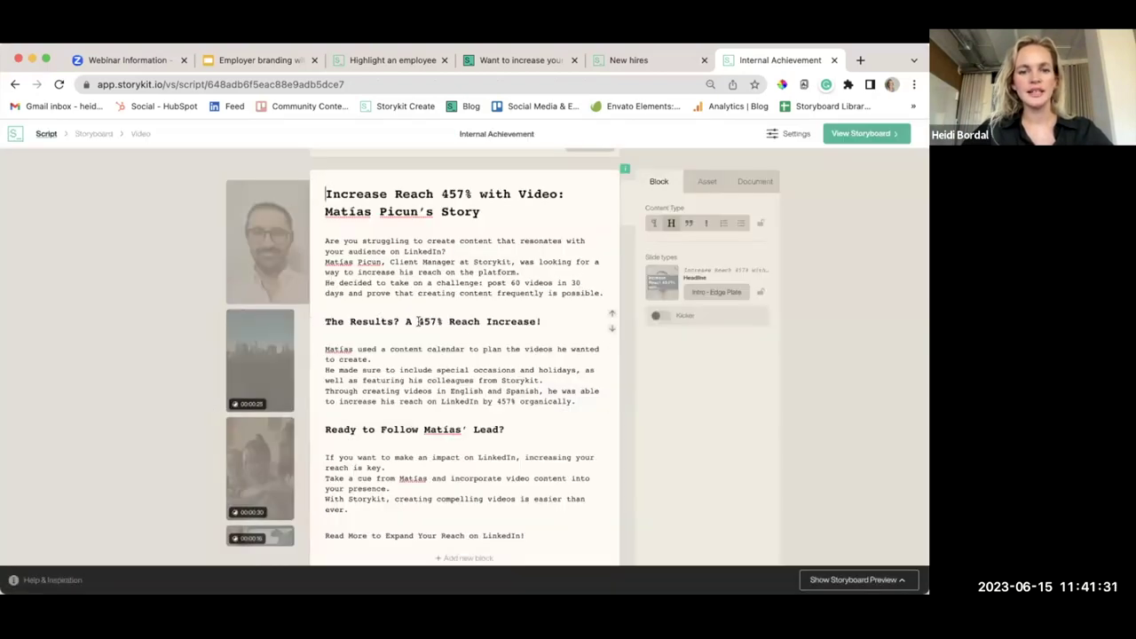
{"action": "scroll", "coordinate": [446, 387], "scroll_direction": "down", "scroll_amount": 1}
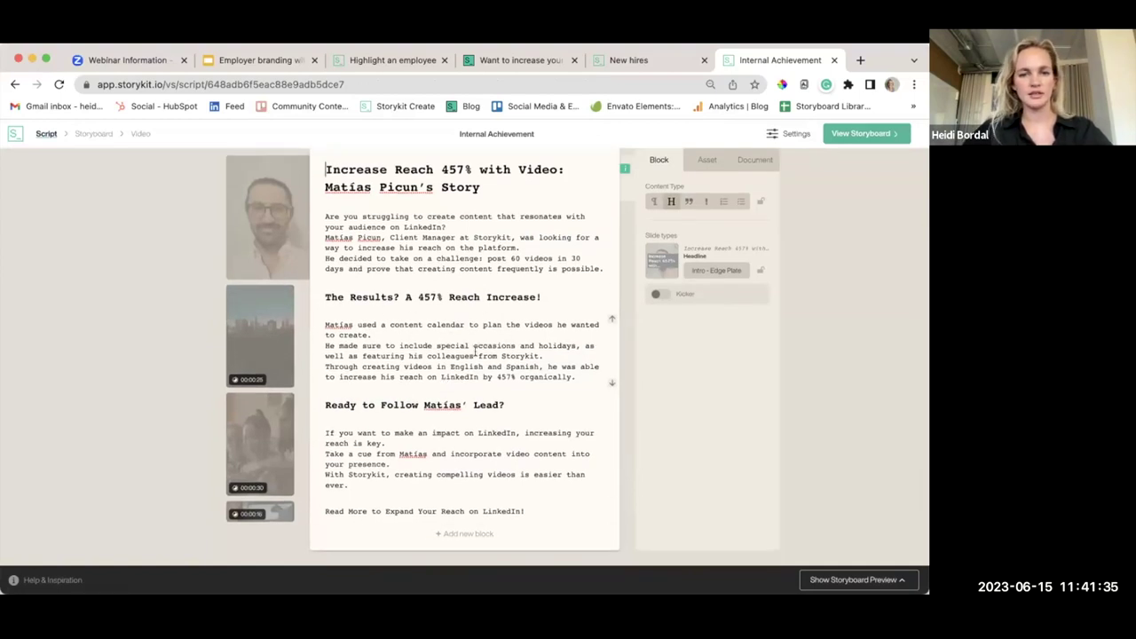
Add the bearded-man portrait to the third slide
{"action": "left_click", "coordinate": [279, 455]}
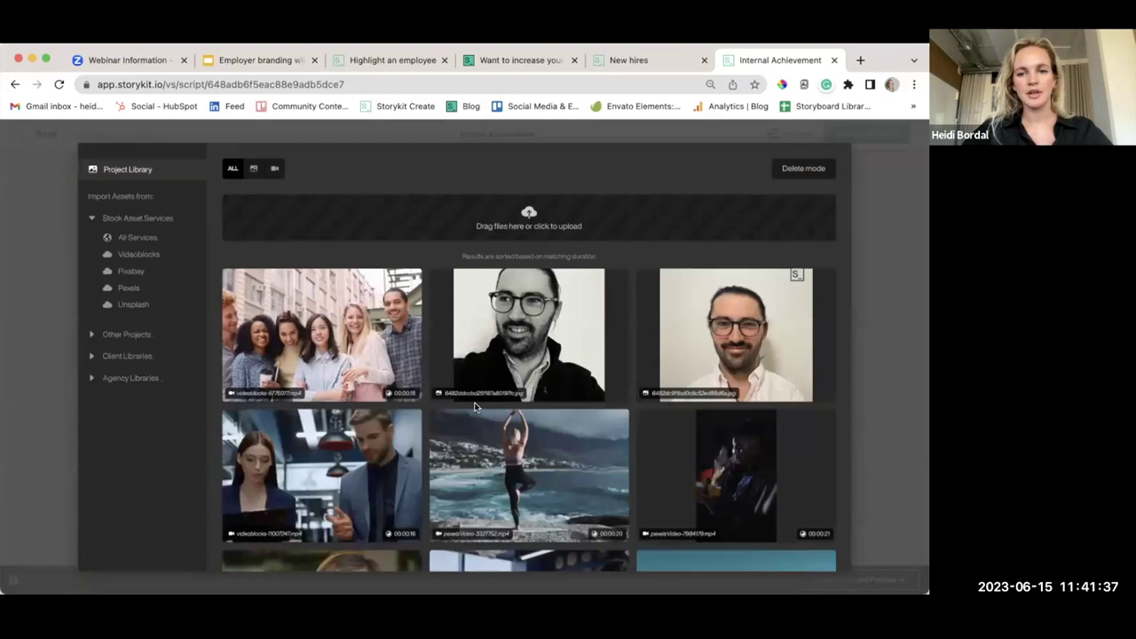
{"action": "left_click", "coordinate": [529, 345]}
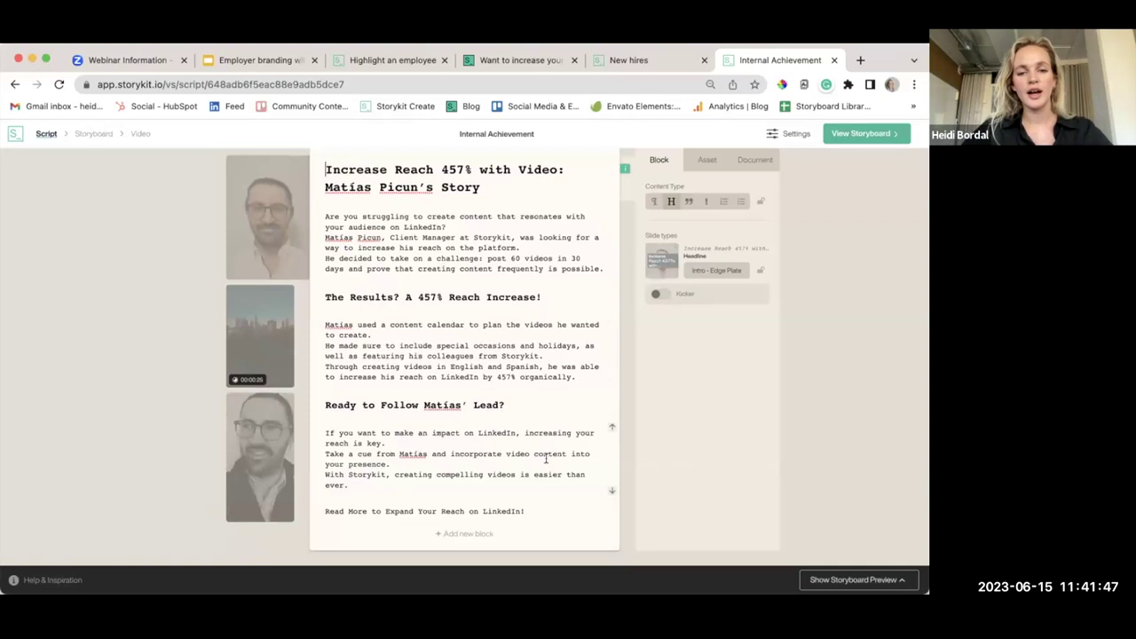
{"action": "scroll", "coordinate": [545, 459], "scroll_direction": "up", "scroll_amount": 1}
{"action": "scroll", "coordinate": [545, 458], "scroll_direction": "up", "scroll_amount": 2}
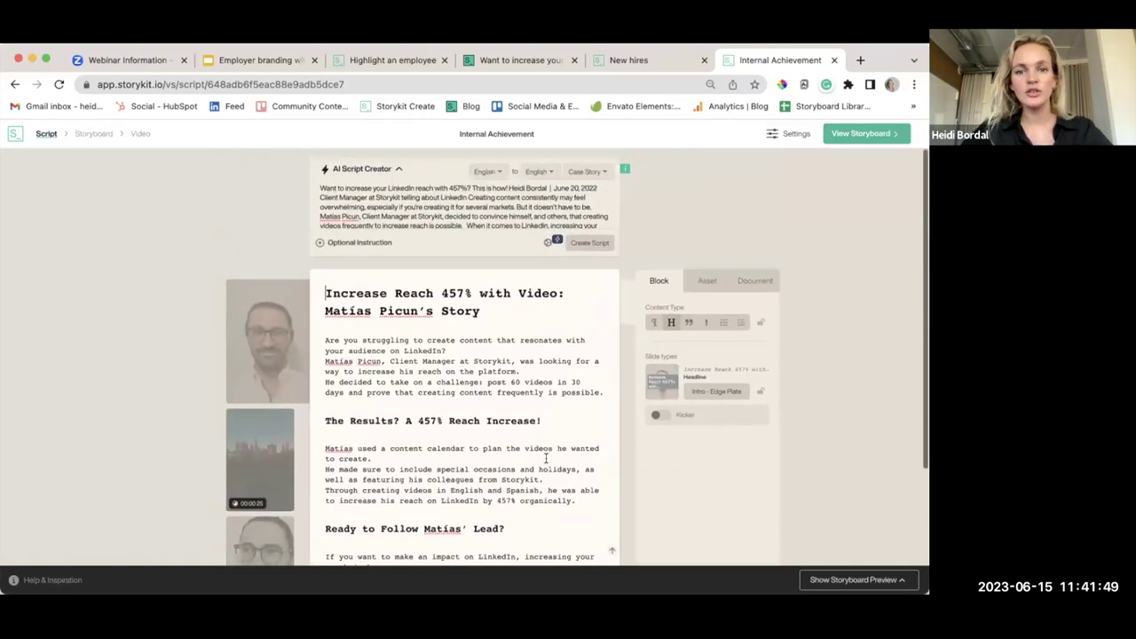
{"action": "scroll", "coordinate": [545, 458], "scroll_direction": "down", "scroll_amount": 3}
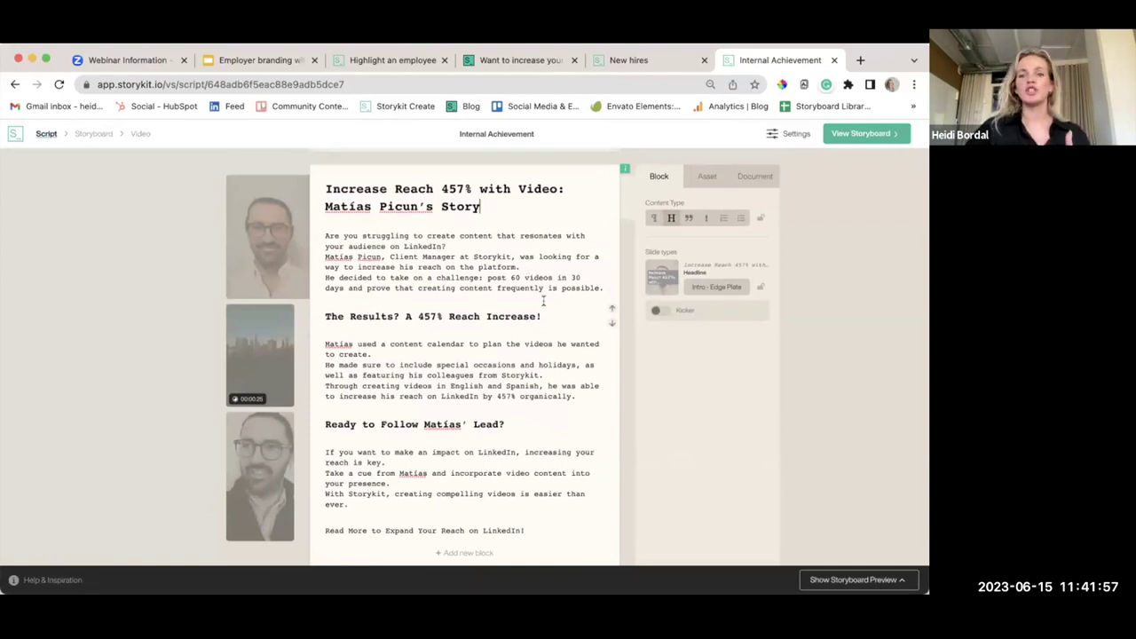
{"action": "left_click", "coordinate": [697, 289]}
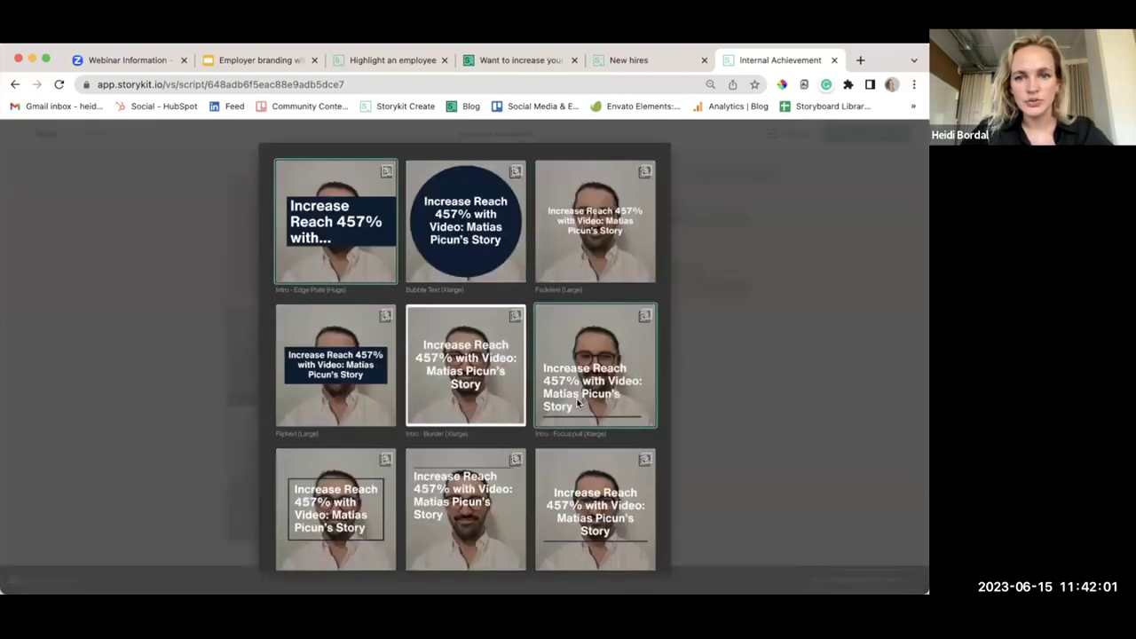
Style the title slide as Intro - Focus pull and the opening paragraph as Blocktext (Medium)
{"action": "scroll", "coordinate": [577, 404], "scroll_direction": "down", "scroll_amount": 2}
{"action": "scroll", "coordinate": [577, 404], "scroll_direction": "down", "scroll_amount": 3}
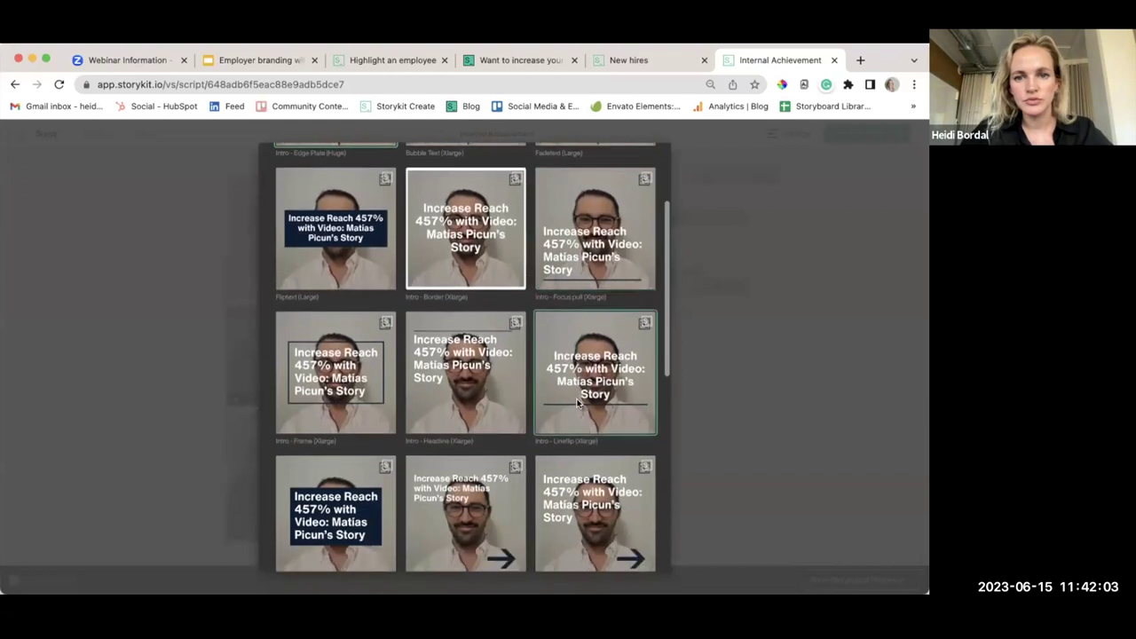
{"action": "left_click", "coordinate": [596, 229]}
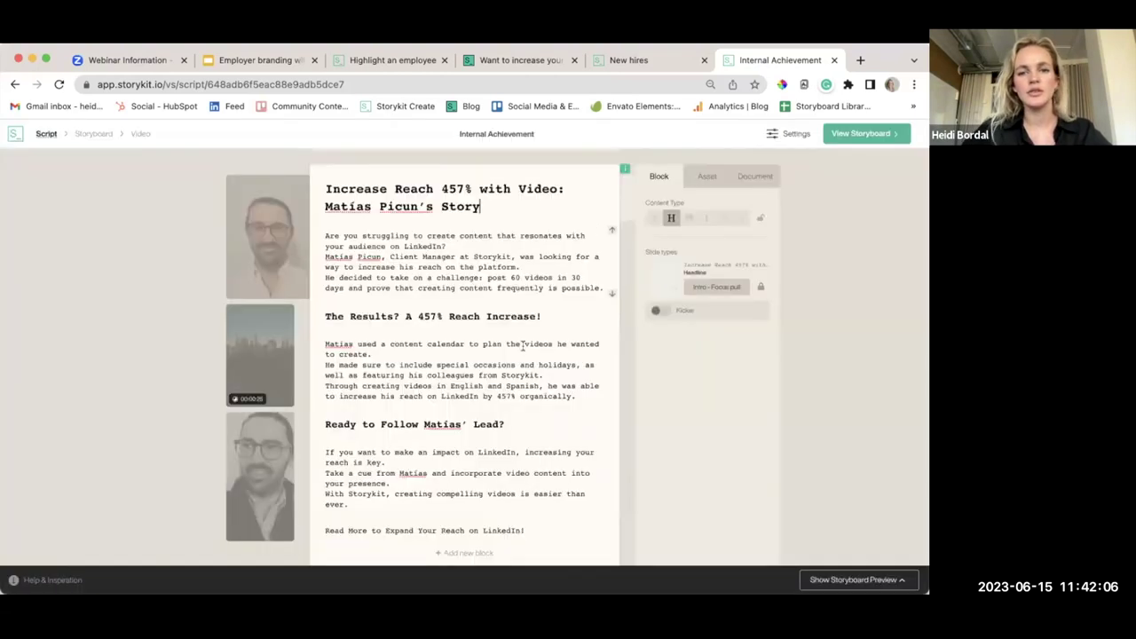
{"action": "left_click", "coordinate": [463, 246]}
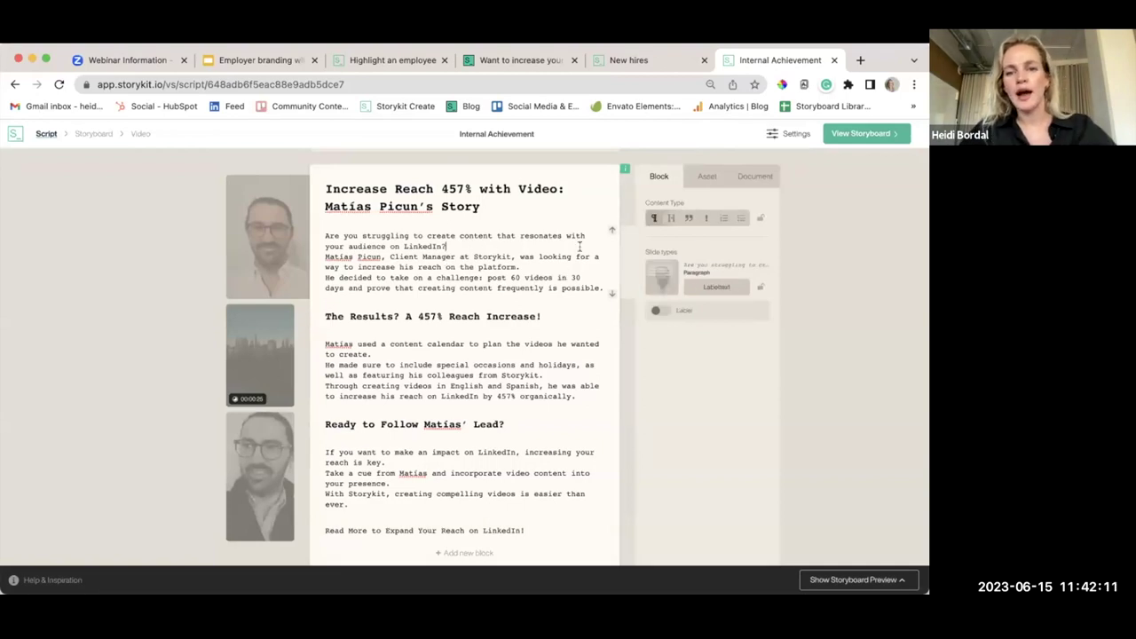
{"action": "left_click", "coordinate": [709, 283]}
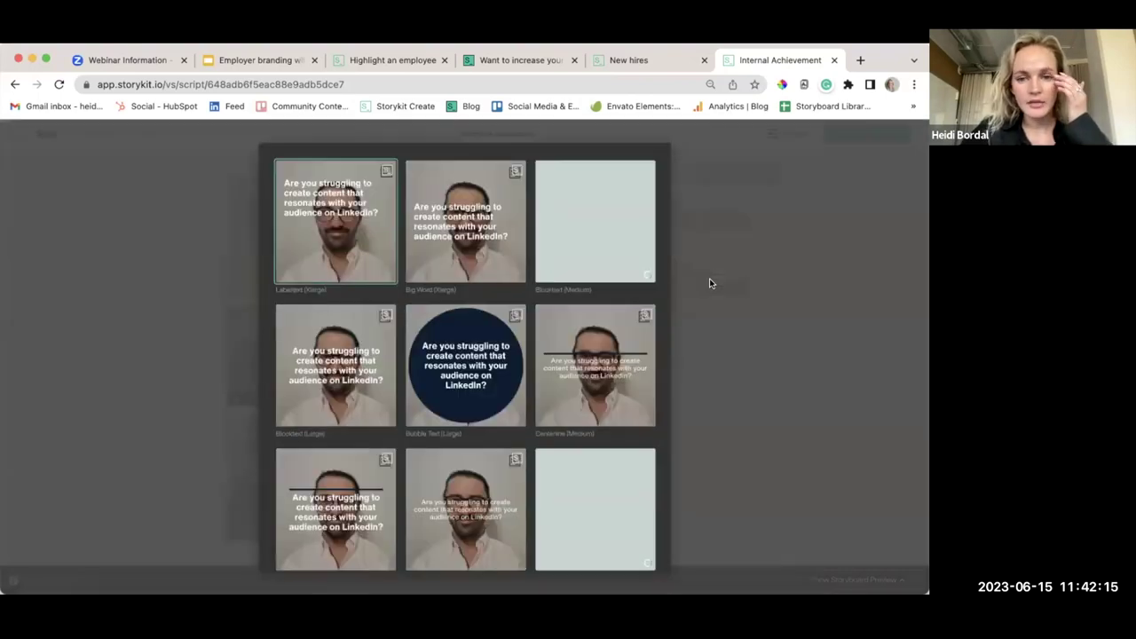
{"action": "scroll", "coordinate": [580, 323], "scroll_direction": "down", "scroll_amount": 1}
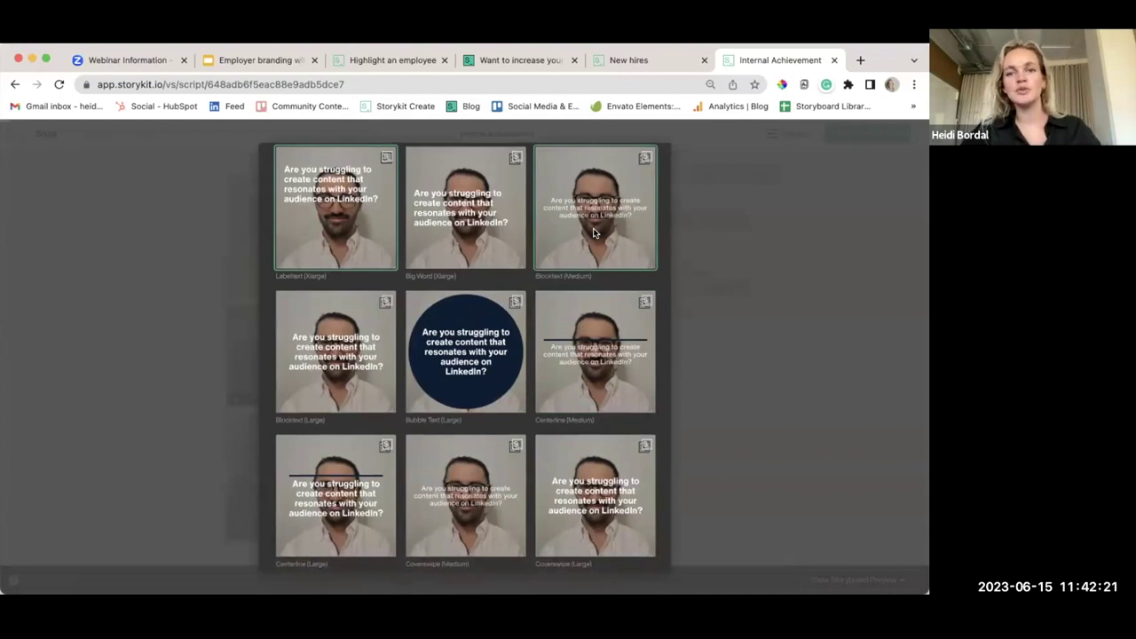
{"action": "left_click", "coordinate": [595, 234]}
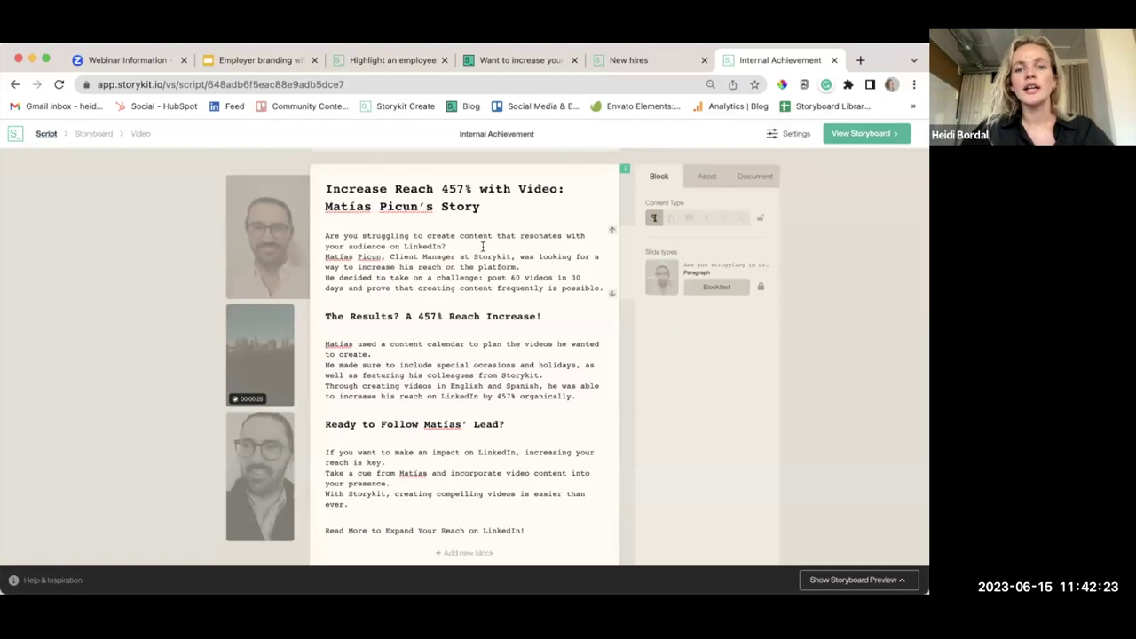
{"action": "left_click", "coordinate": [541, 272]}
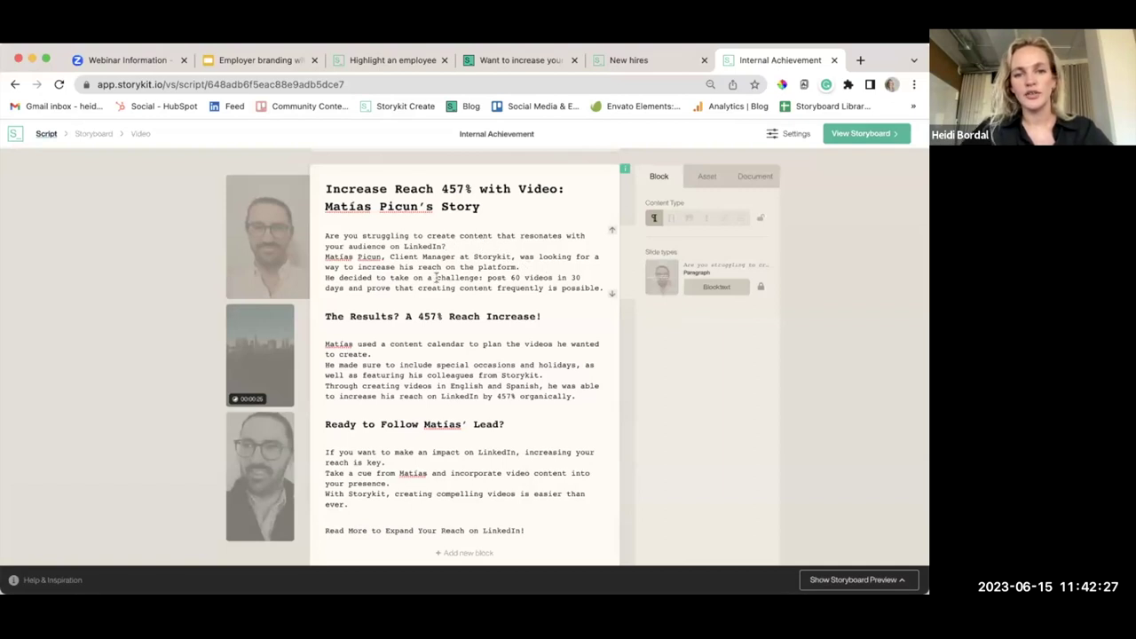
Keep Fliptext for The Results heading and restyle the content-calendar paragraph as Spotted
{"action": "scroll", "coordinate": [524, 293], "scroll_direction": "down", "scroll_amount": 1}
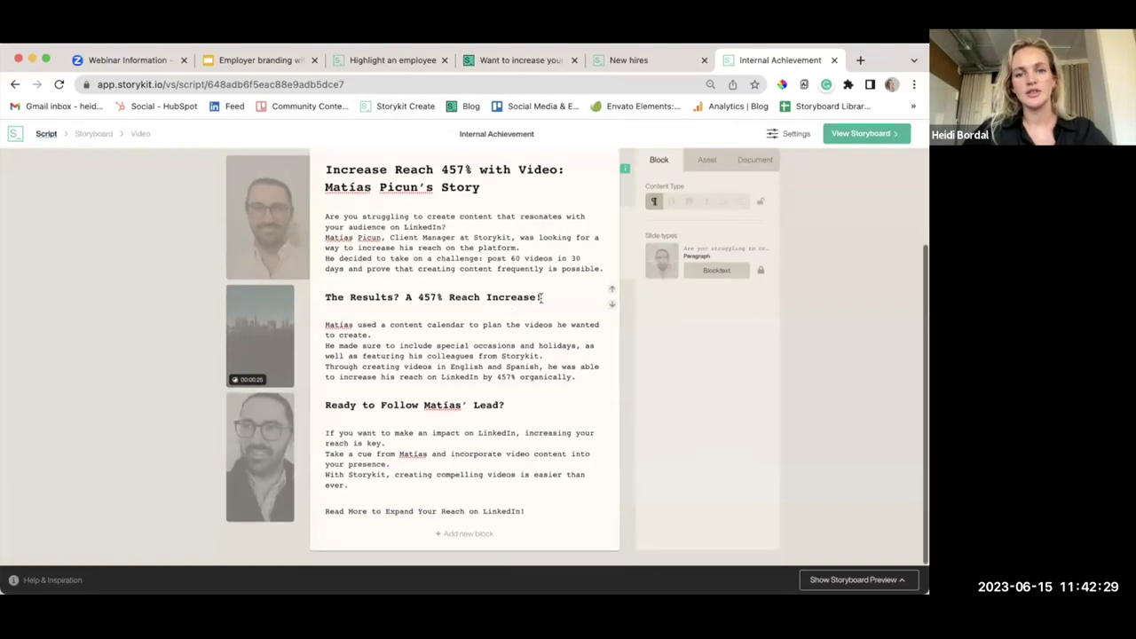
{"action": "left_click", "coordinate": [543, 296]}
{"action": "scroll", "coordinate": [559, 317], "scroll_direction": "up", "scroll_amount": 2}
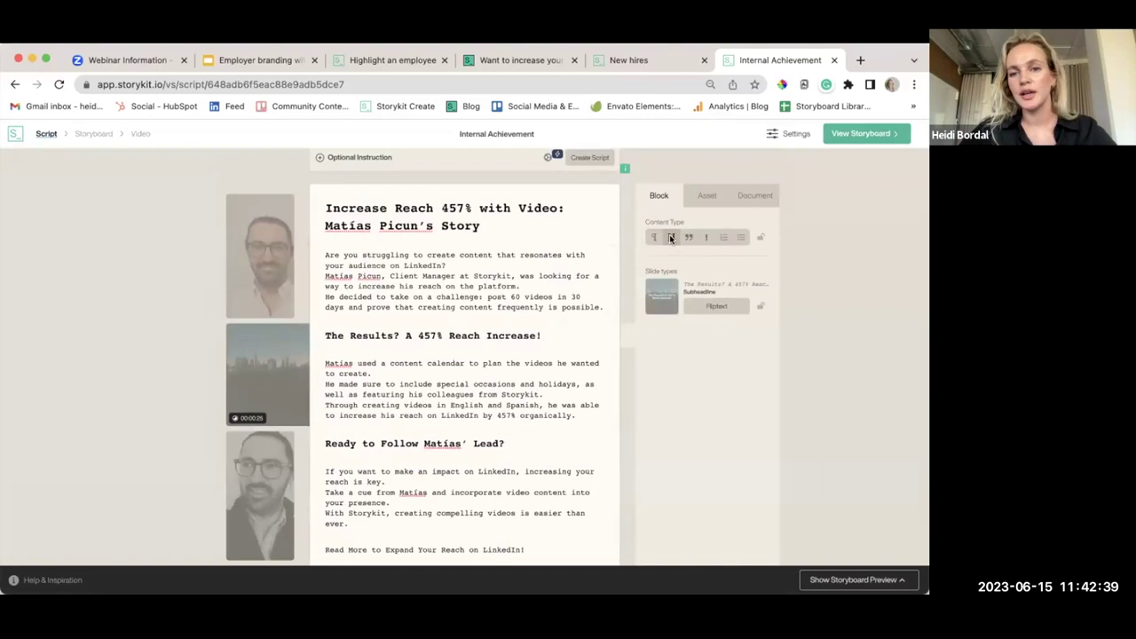
{"action": "left_click", "coordinate": [714, 308]}
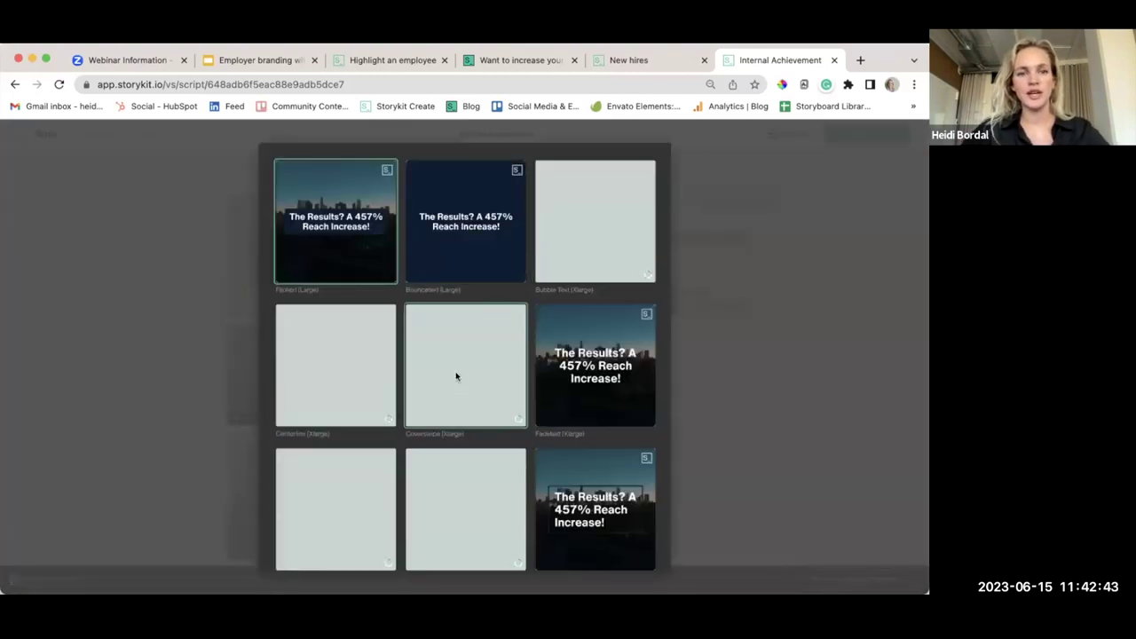
{"action": "left_click", "coordinate": [319, 248]}
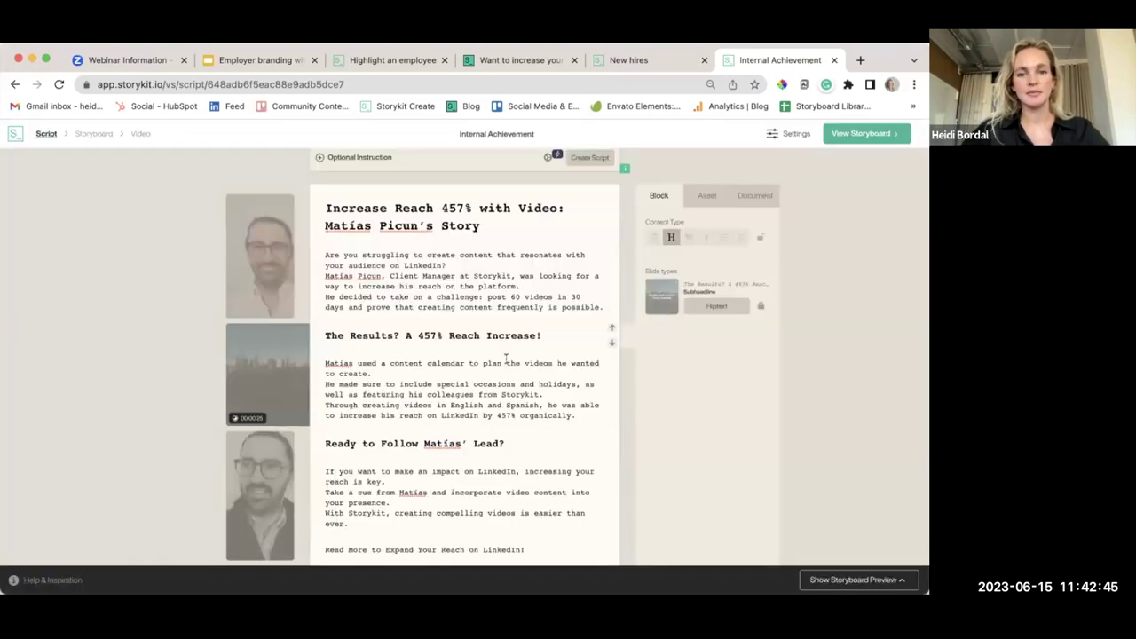
{"action": "scroll", "coordinate": [497, 355], "scroll_direction": "down", "scroll_amount": 1}
{"action": "left_click", "coordinate": [434, 343]}
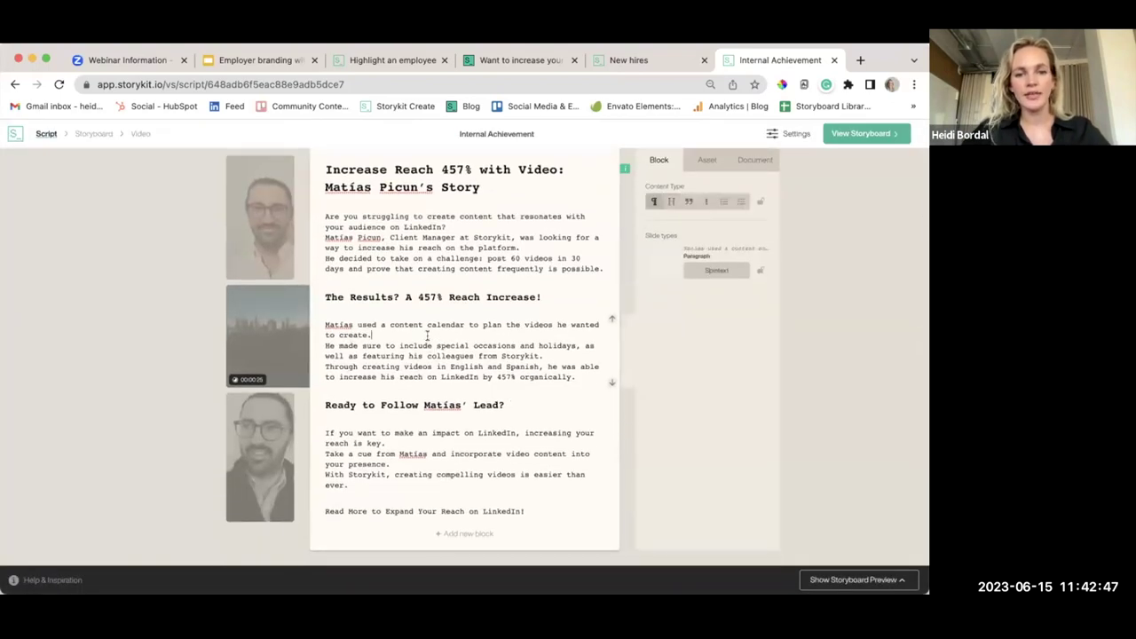
{"action": "left_click", "coordinate": [709, 272]}
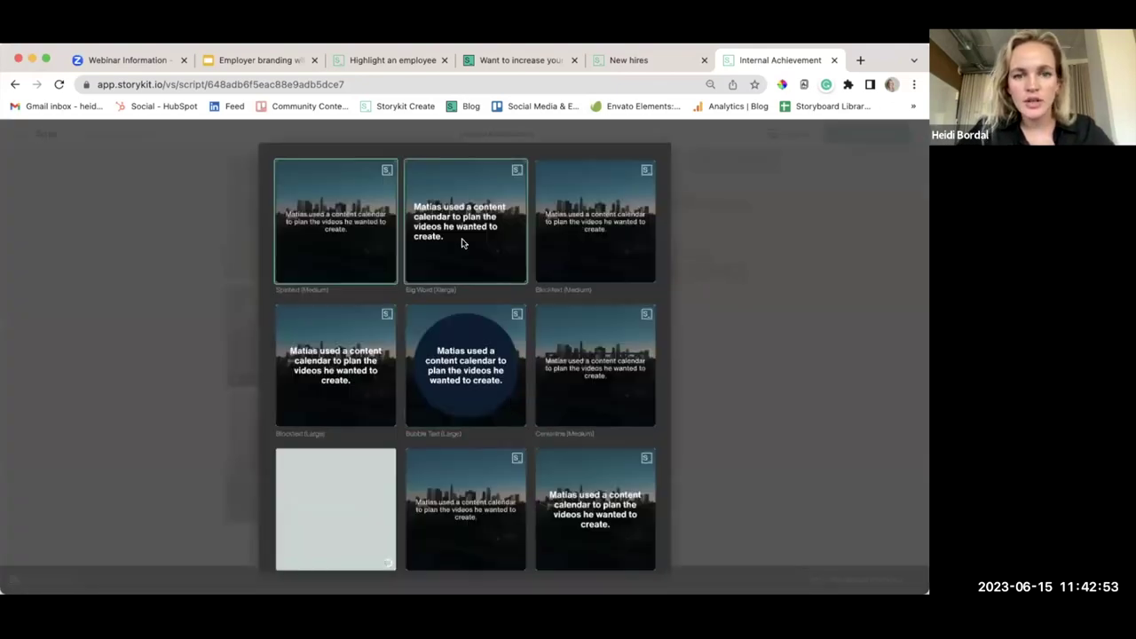
{"action": "left_click", "coordinate": [347, 246]}
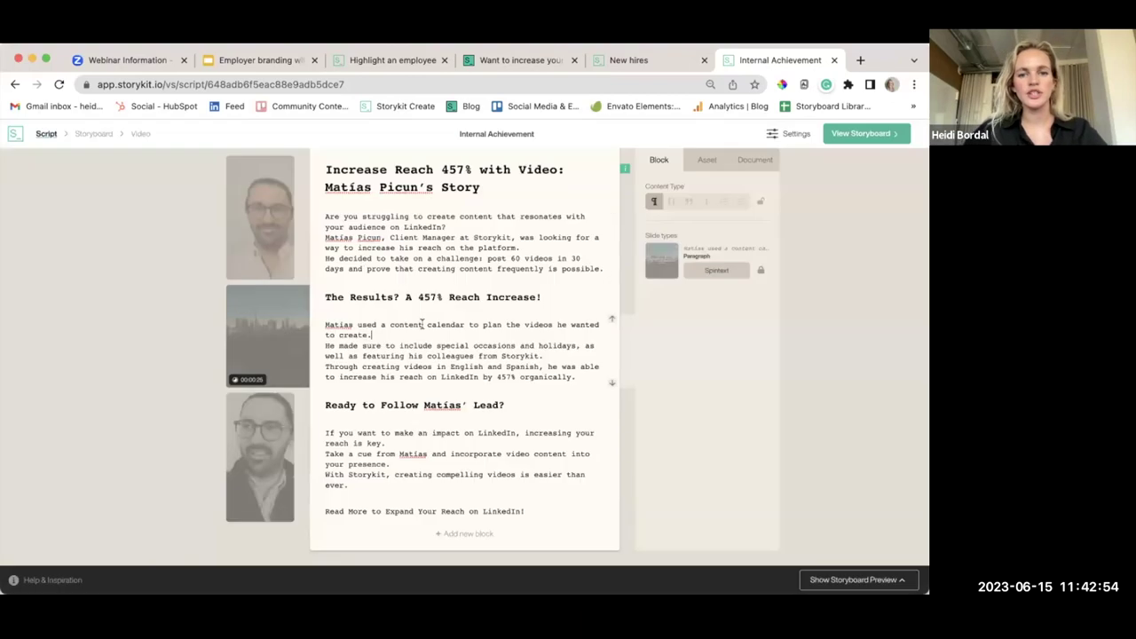
Review the Ready to Follow heading and the making-an-impact paragraph blocks
{"action": "left_click", "coordinate": [541, 400]}
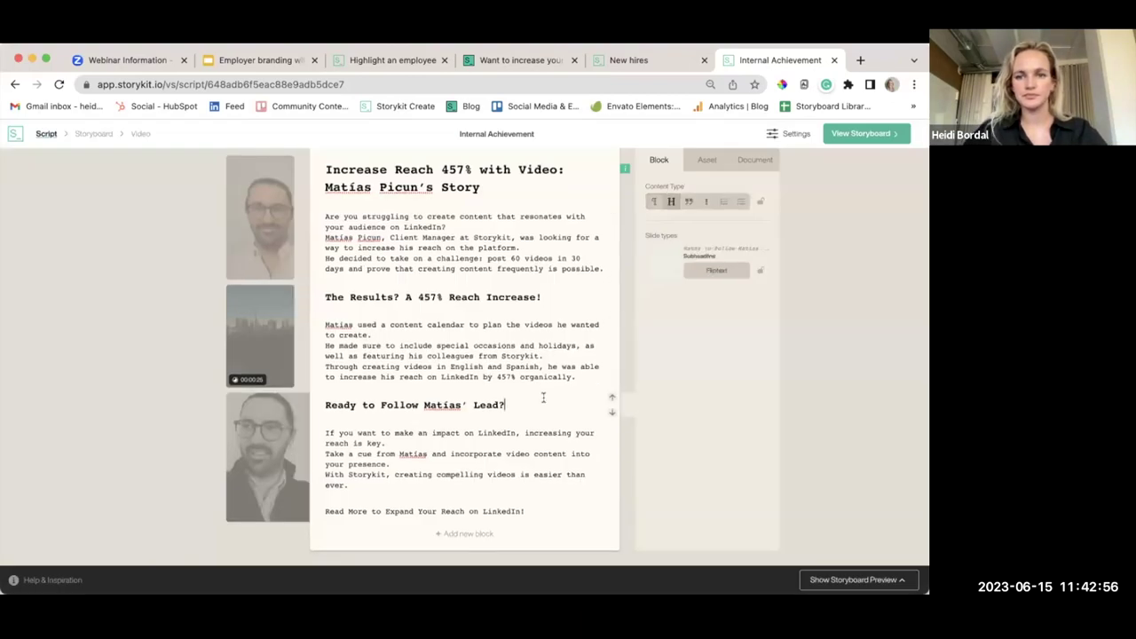
{"action": "left_click", "coordinate": [545, 295]}
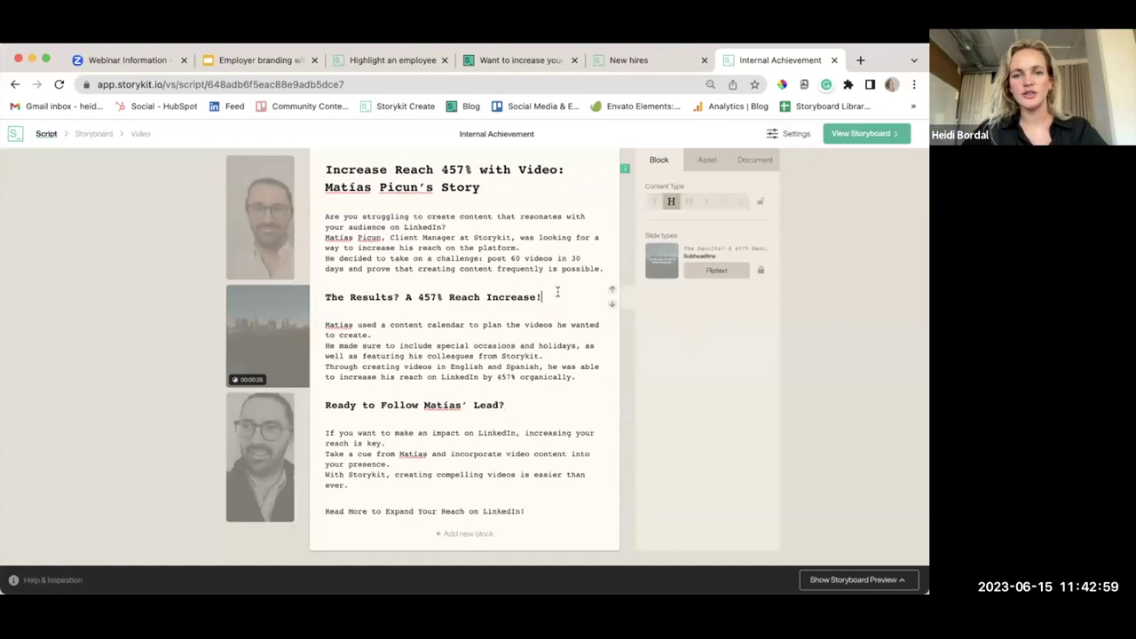
{"action": "left_click", "coordinate": [523, 405]}
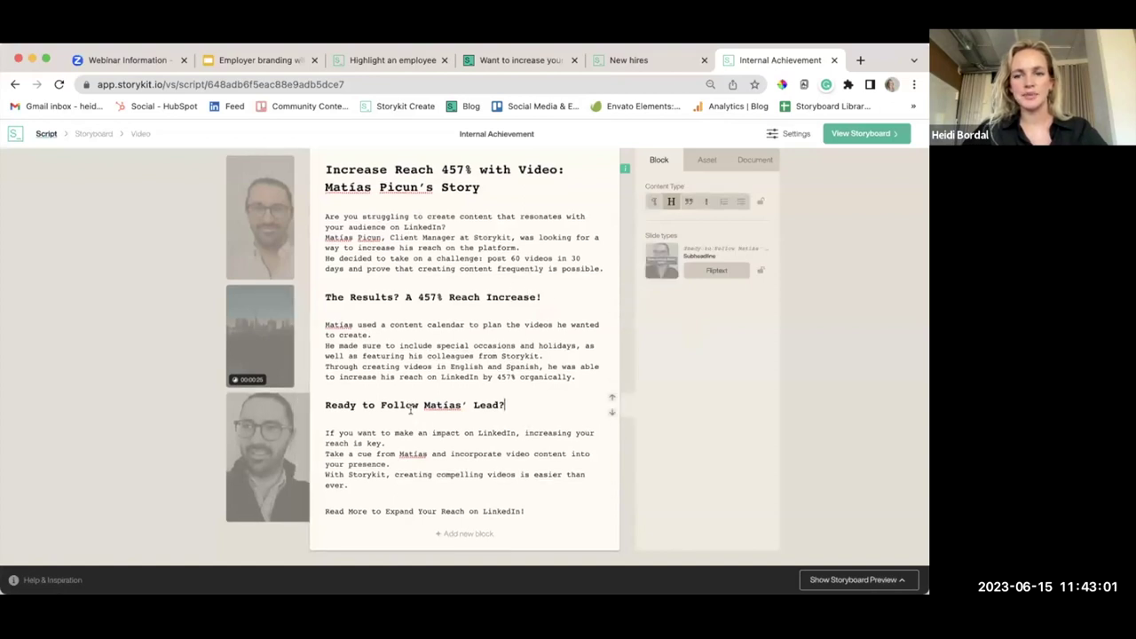
{"action": "left_click", "coordinate": [426, 439]}
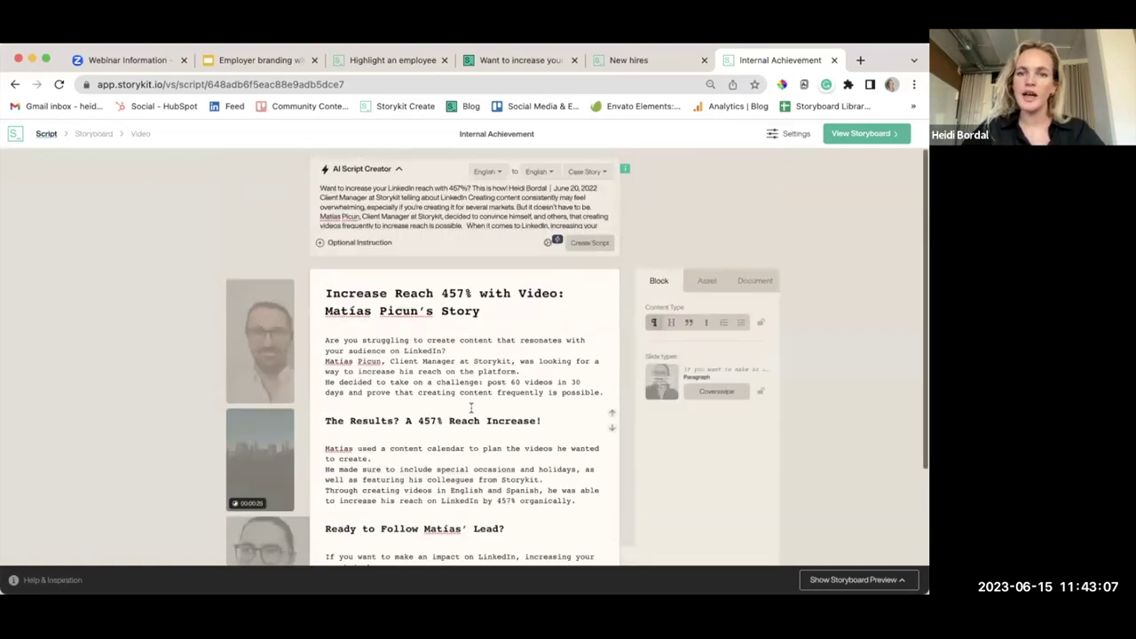
{"action": "scroll", "coordinate": [472, 408], "scroll_direction": "down", "scroll_amount": 3}
{"action": "scroll", "coordinate": [471, 408], "scroll_direction": "down", "scroll_amount": 1}
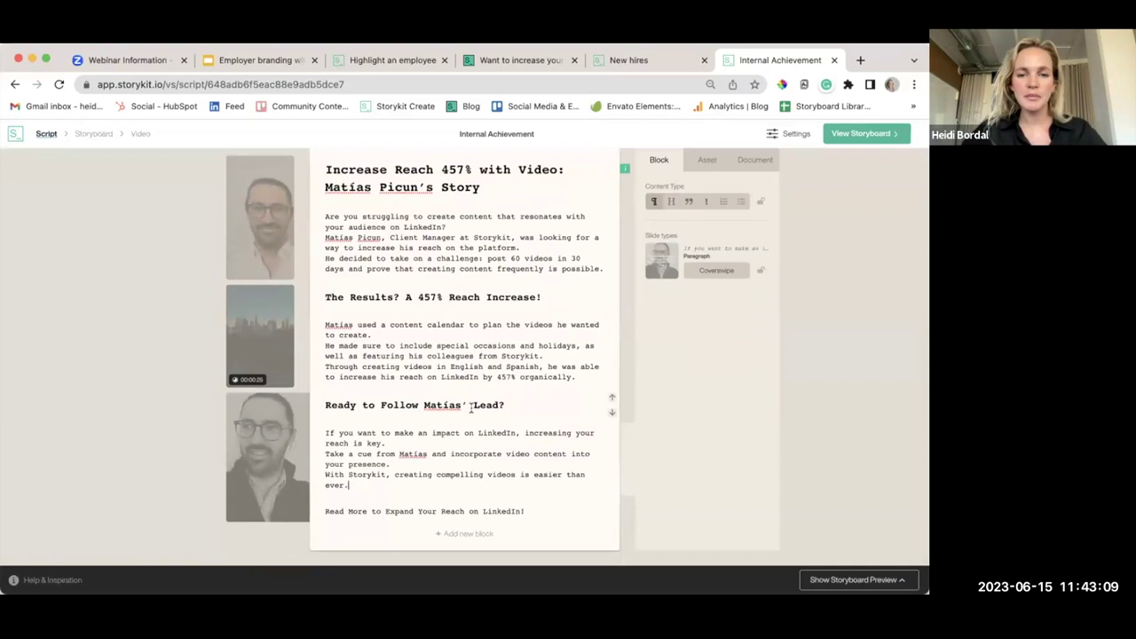
Preview the script's storyboard, create Internal Achievement Storyboard 1, and open it
{"action": "left_click", "coordinate": [858, 135]}
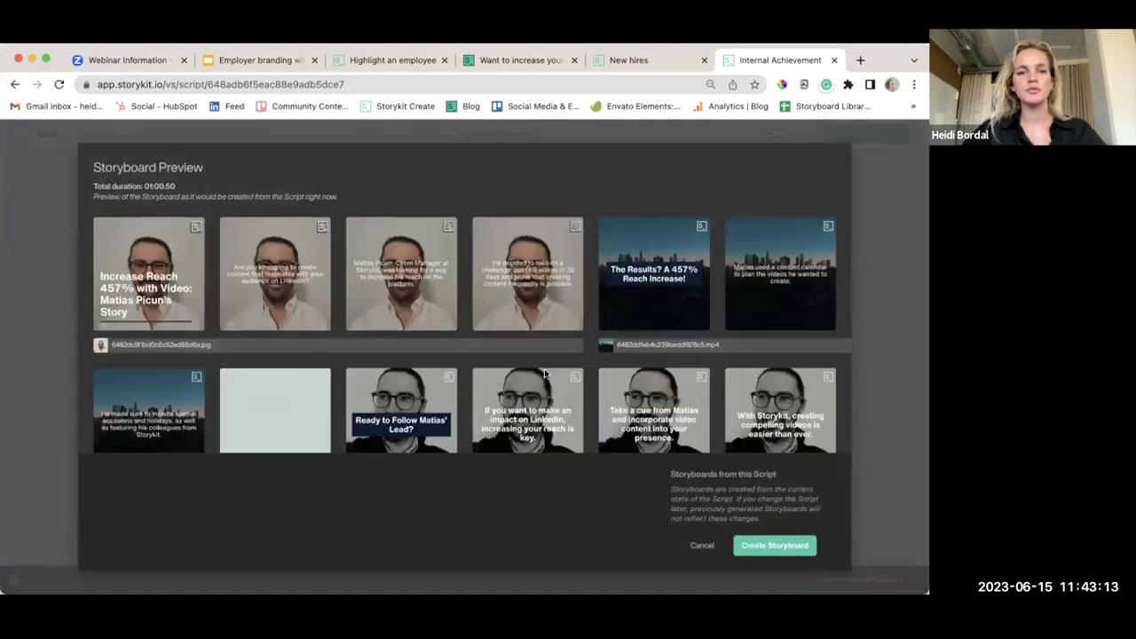
{"action": "scroll", "coordinate": [545, 371], "scroll_direction": "down", "scroll_amount": 2}
{"action": "scroll", "coordinate": [544, 368], "scroll_direction": "down", "scroll_amount": 1}
{"action": "scroll", "coordinate": [545, 371], "scroll_direction": "up", "scroll_amount": 3}
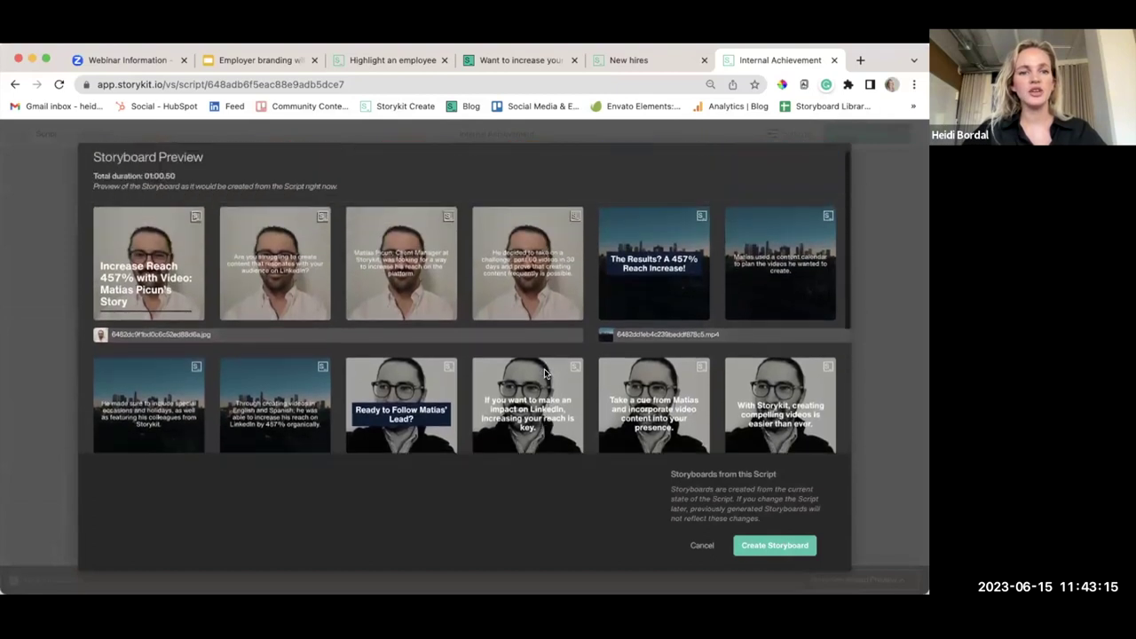
{"action": "scroll", "coordinate": [545, 373], "scroll_direction": "down", "scroll_amount": 4}
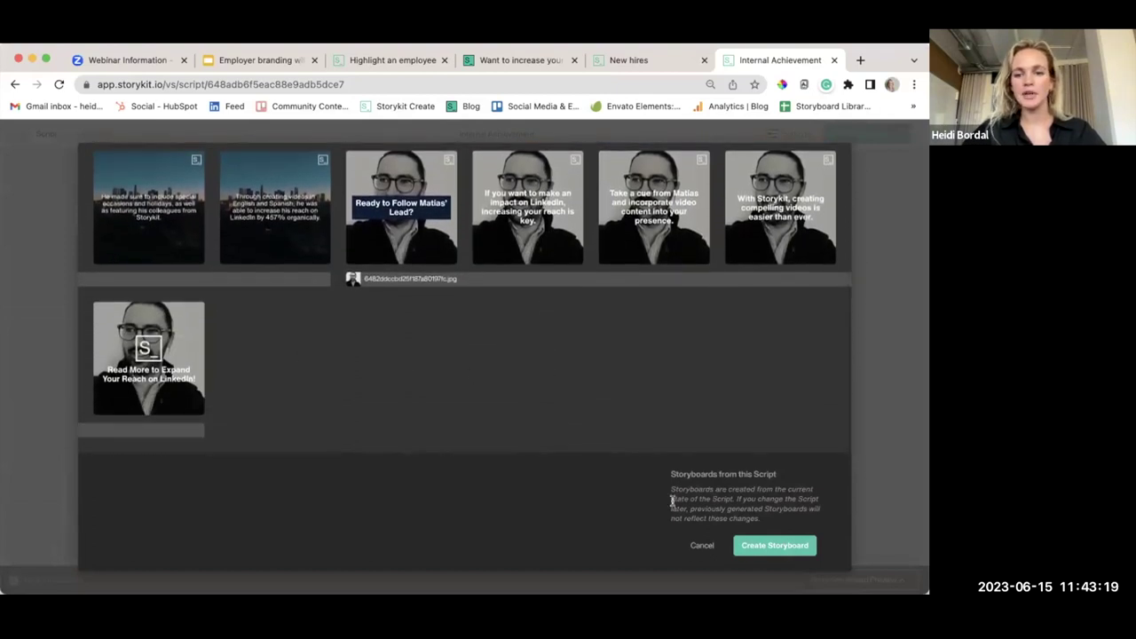
{"action": "left_click", "coordinate": [736, 546]}
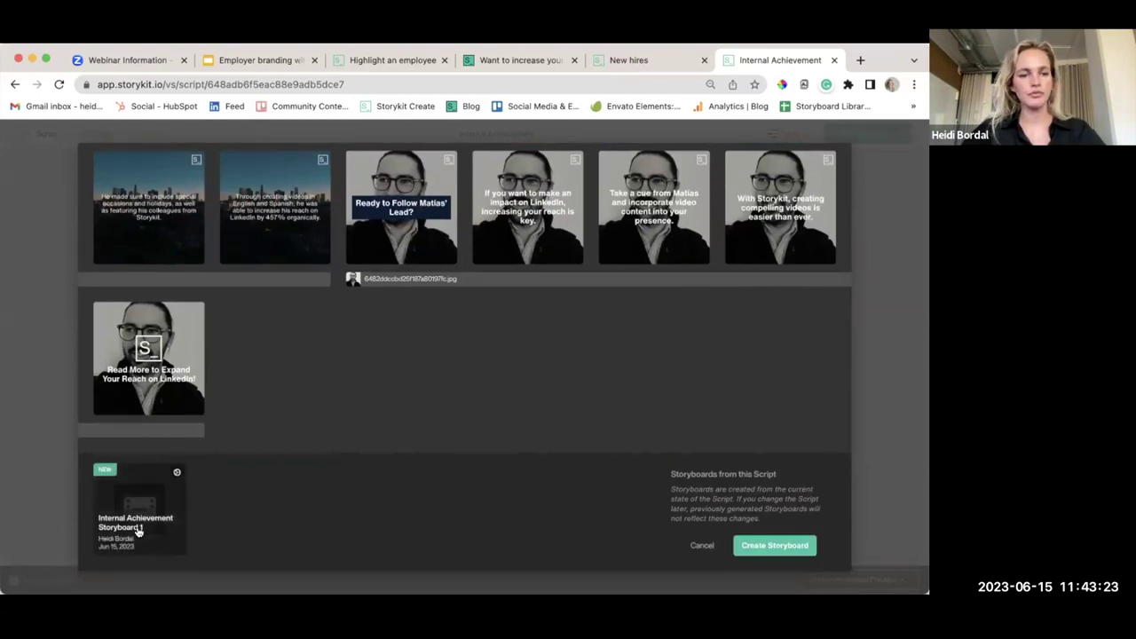
{"action": "left_click", "coordinate": [137, 530]}
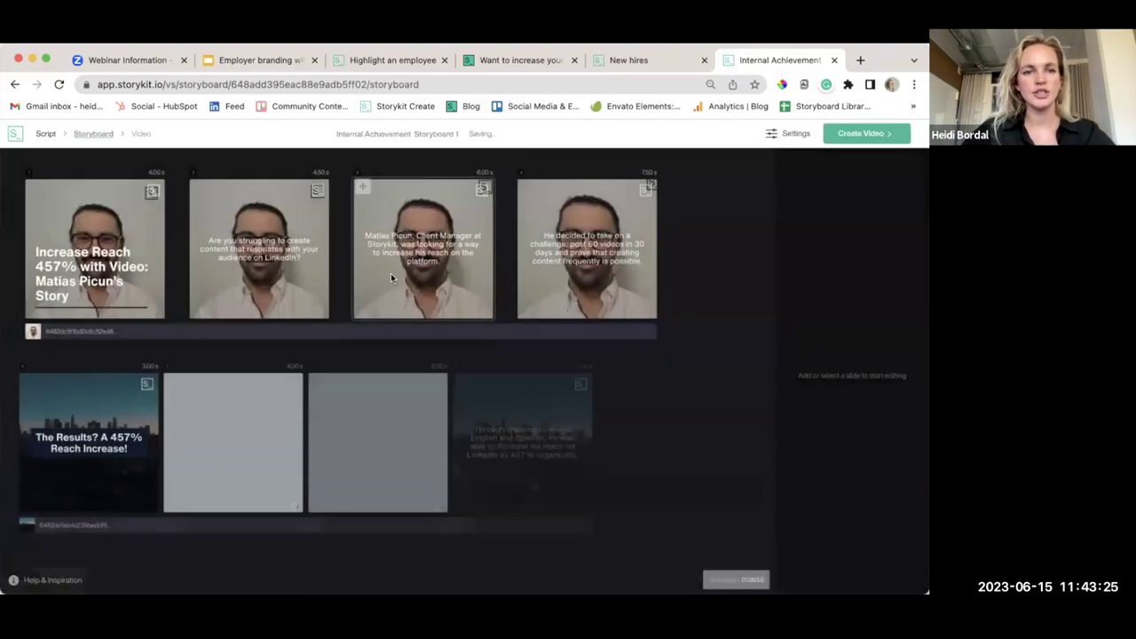
Check the opening slide's logo options and turn on the logo for the second slide
{"action": "left_click", "coordinate": [103, 247]}
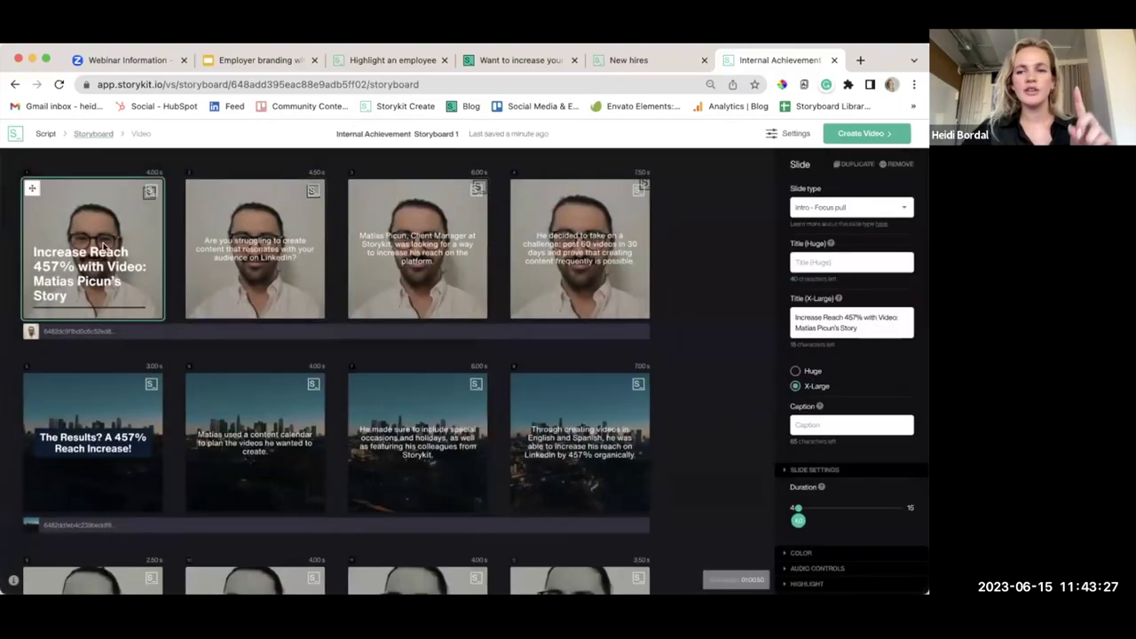
{"action": "scroll", "coordinate": [839, 364], "scroll_direction": "down", "scroll_amount": 2}
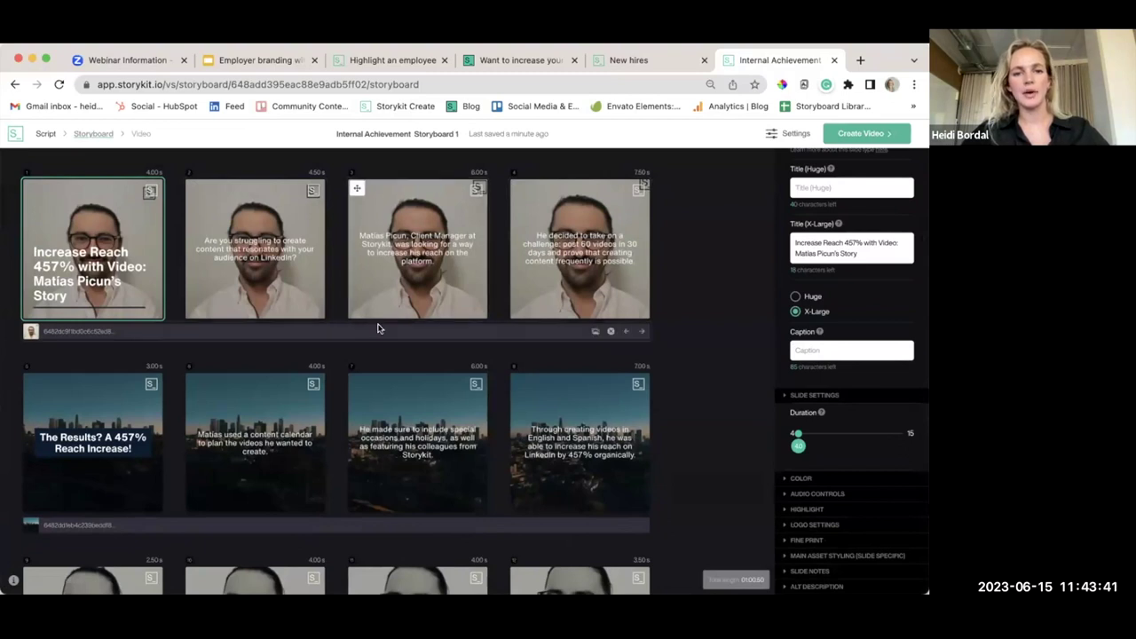
{"action": "scroll", "coordinate": [742, 351], "scroll_direction": "down", "scroll_amount": 3}
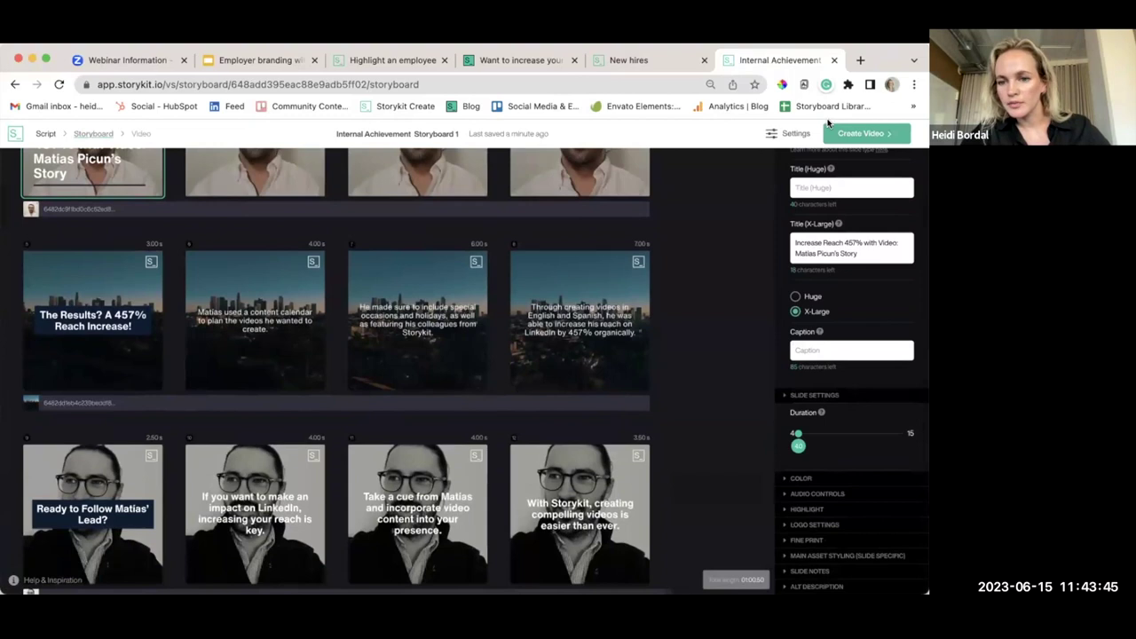
{"action": "left_click", "coordinate": [820, 527]}
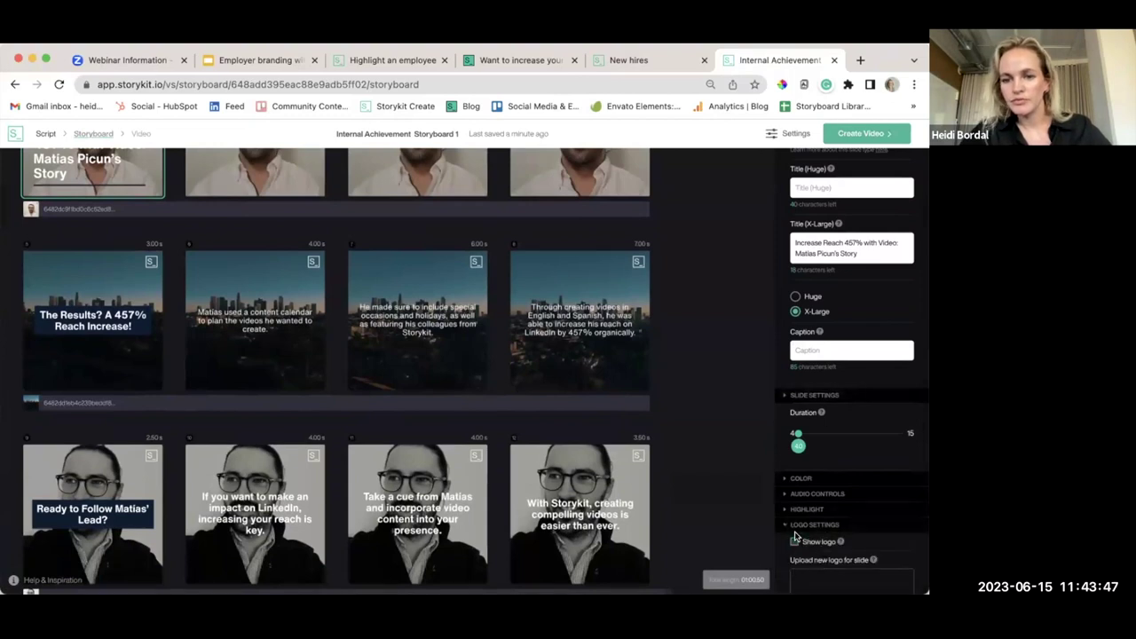
{"action": "left_click", "coordinate": [303, 179]}
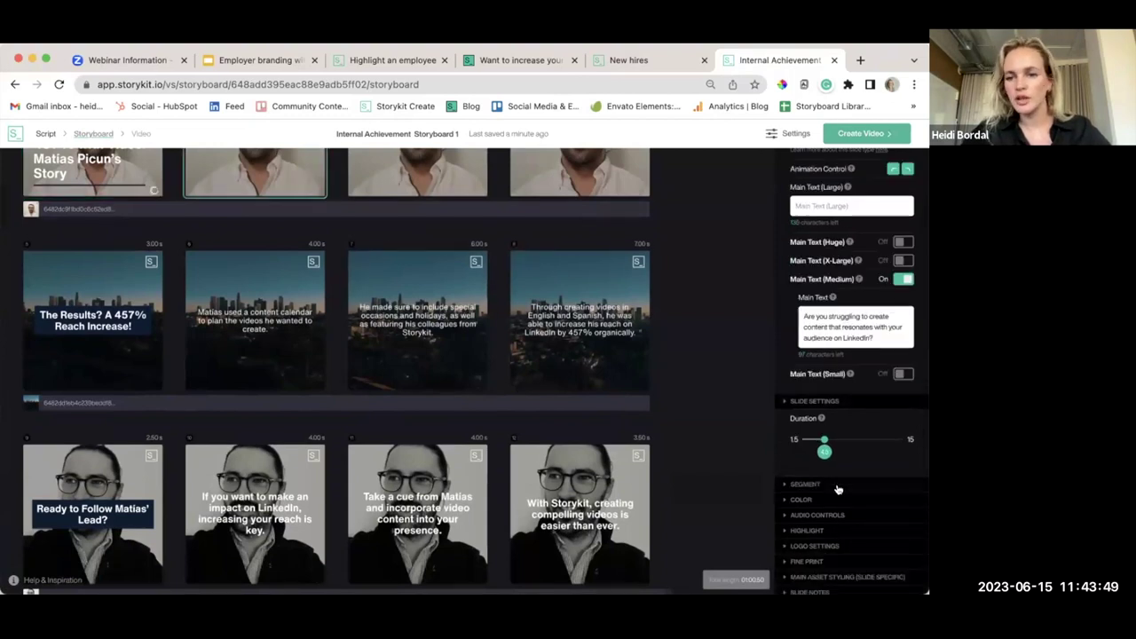
{"action": "left_click", "coordinate": [832, 547]}
{"action": "scroll", "coordinate": [507, 316], "scroll_direction": "up", "scroll_amount": 2}
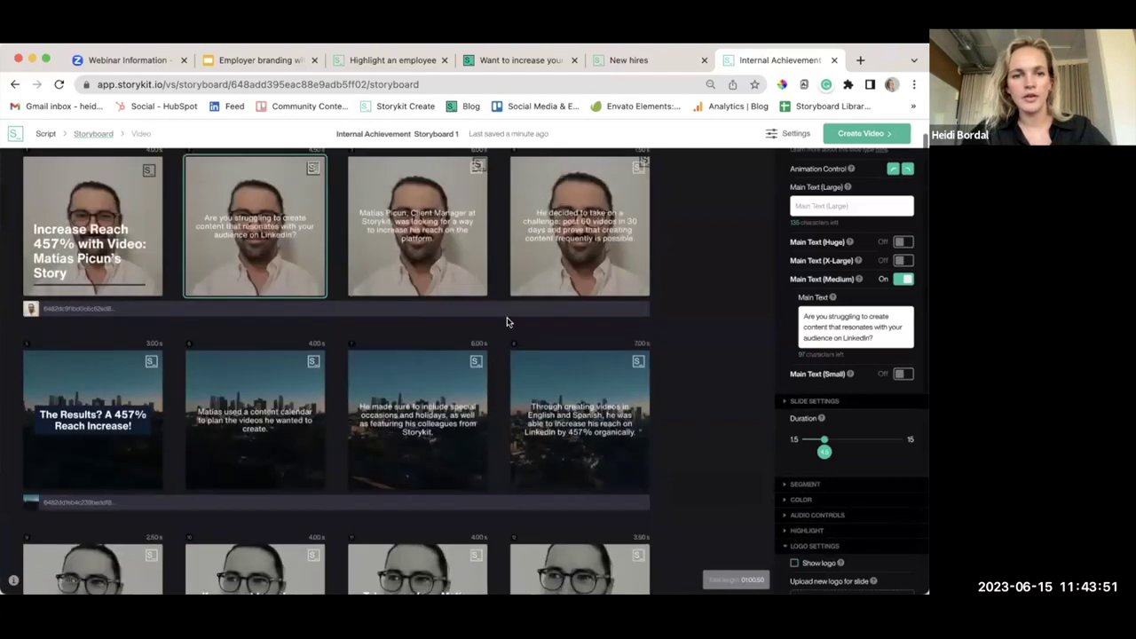
{"action": "left_click", "coordinate": [455, 236]}
Review the logo options on the third and fourth slides
{"action": "scroll", "coordinate": [819, 461], "scroll_direction": "down", "scroll_amount": 1}
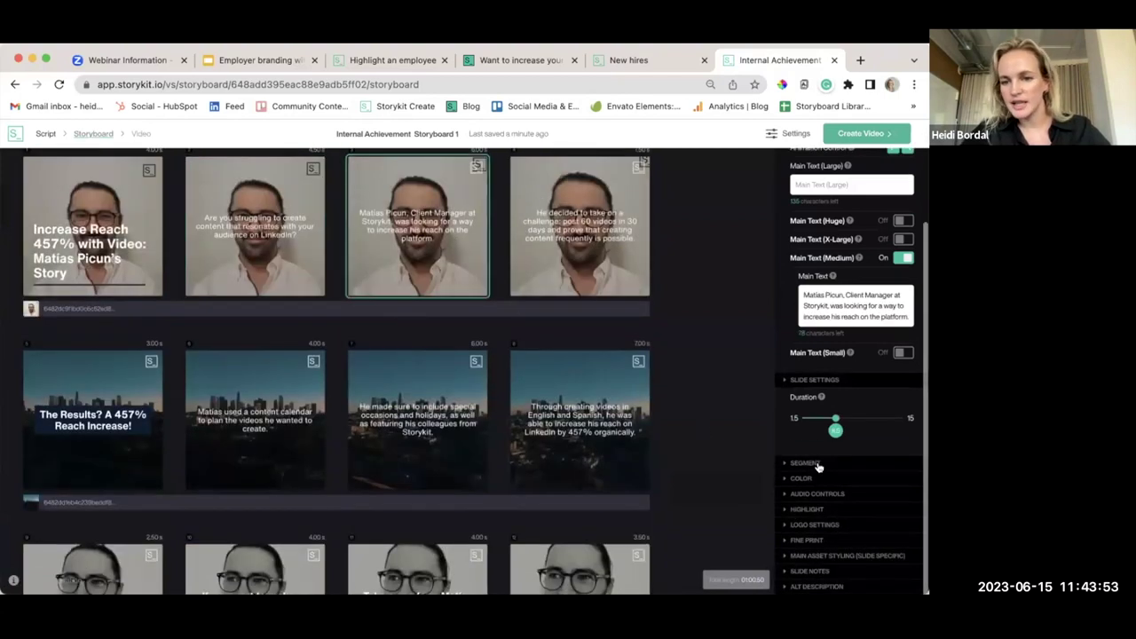
{"action": "left_click", "coordinate": [816, 534]}
{"action": "left_click", "coordinate": [592, 256]}
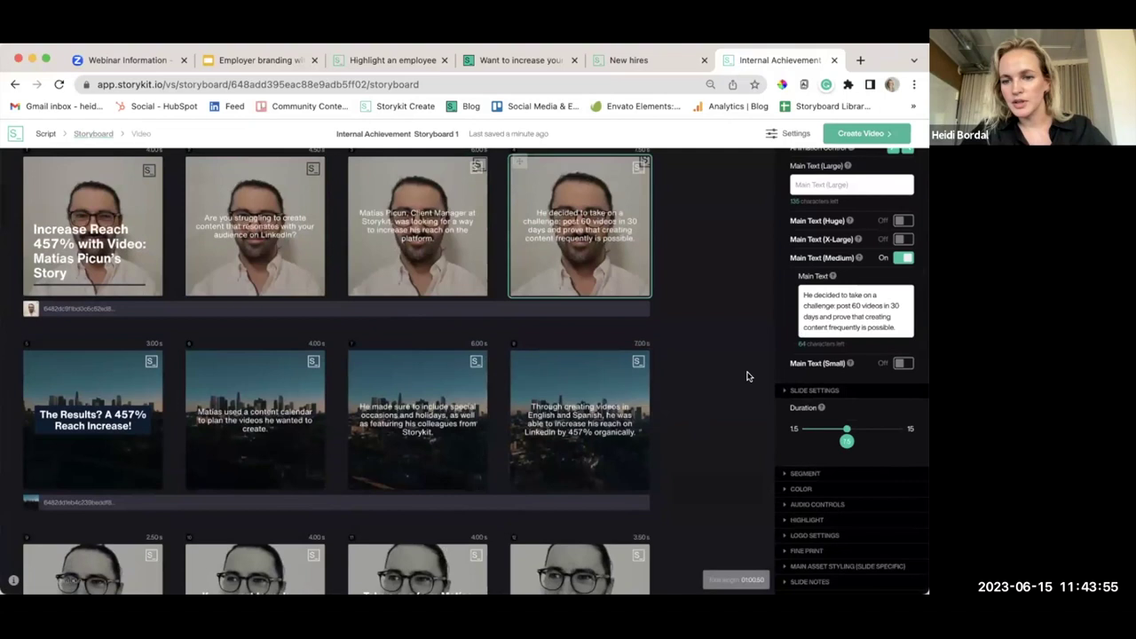
{"action": "left_click", "coordinate": [826, 536]}
{"action": "scroll", "coordinate": [675, 400], "scroll_direction": "up", "scroll_amount": 1}
Change the first slide group's main image animation from Scale & Wiggle to No animation
{"action": "left_click", "coordinate": [505, 332]}
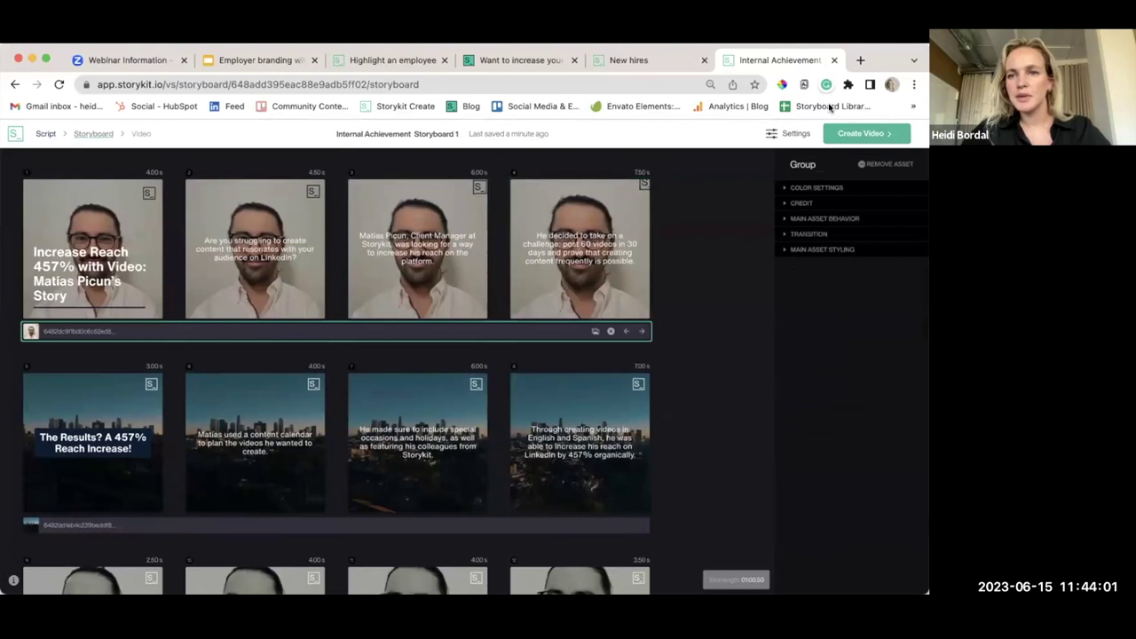
{"action": "left_click", "coordinate": [819, 220]}
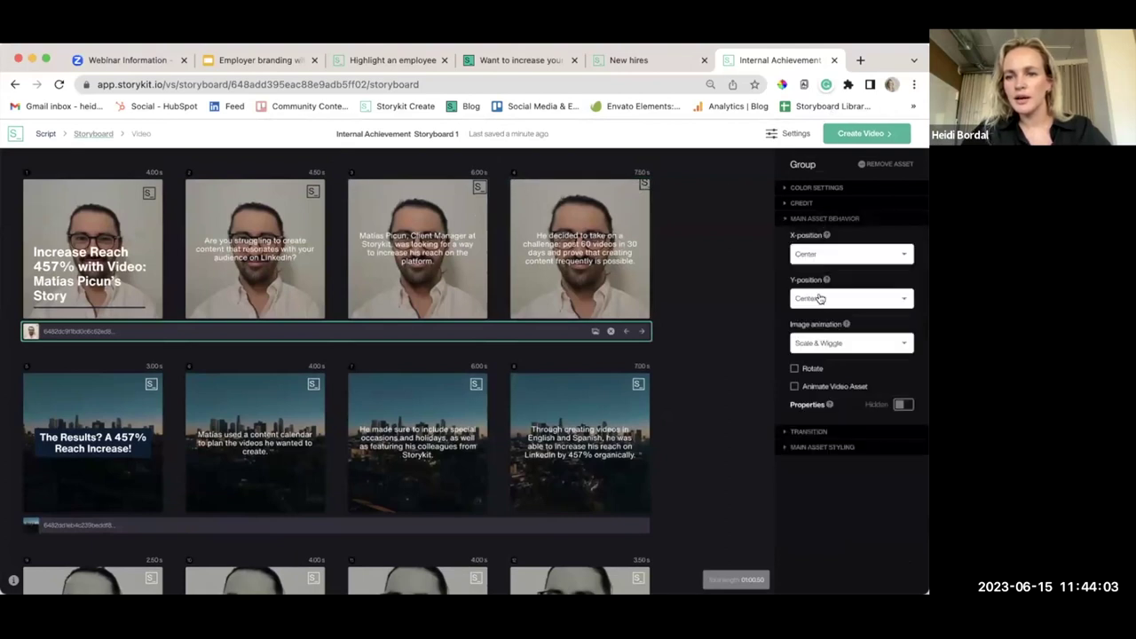
{"action": "left_click", "coordinate": [833, 342]}
{"action": "left_click", "coordinate": [823, 321]}
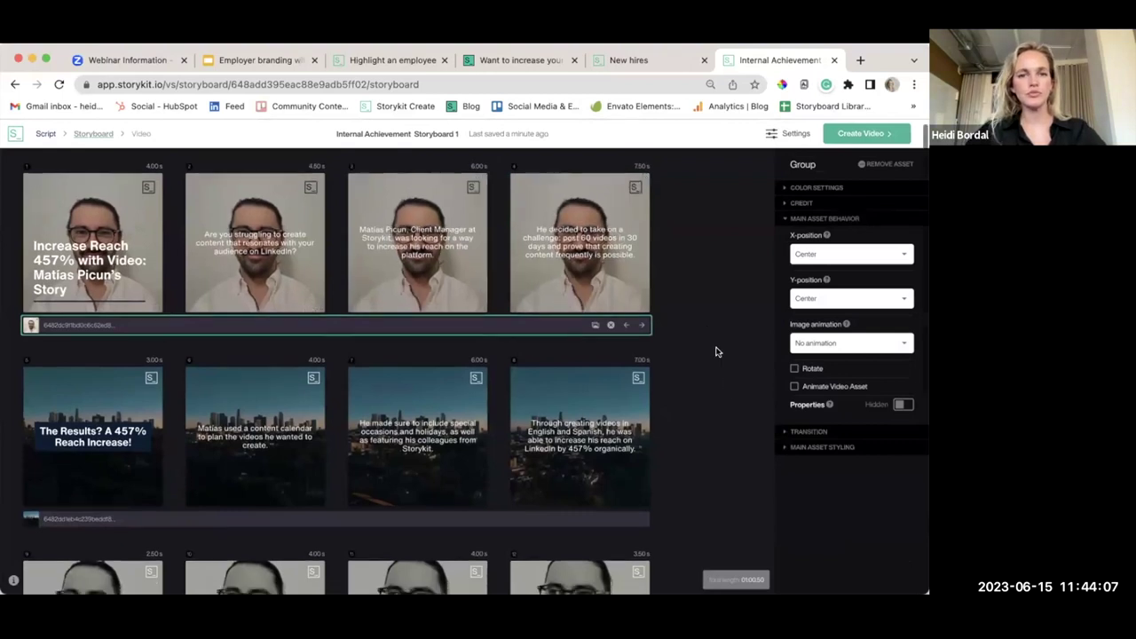
{"action": "scroll", "coordinate": [716, 349], "scroll_direction": "down", "scroll_amount": 3}
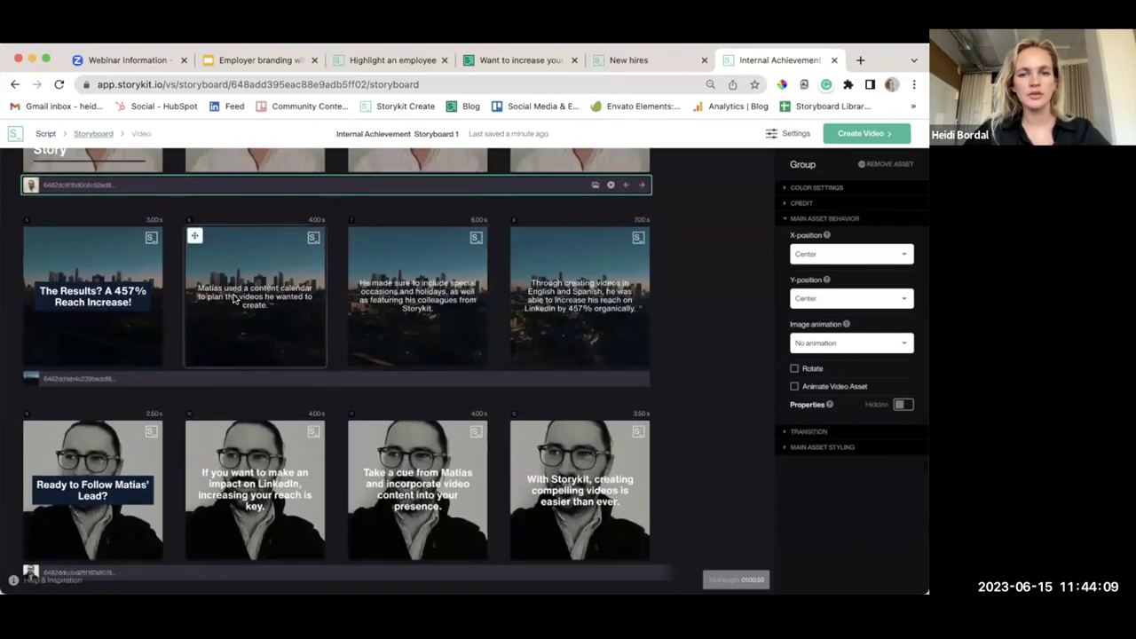
{"action": "scroll", "coordinate": [703, 334], "scroll_direction": "down", "scroll_amount": 3}
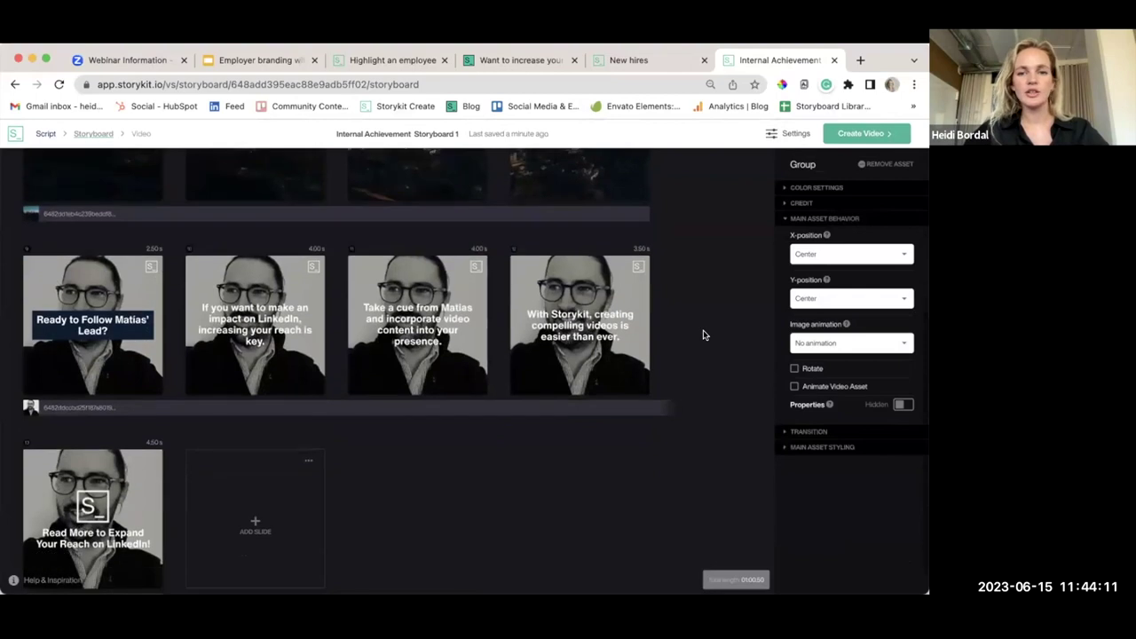
{"action": "scroll", "coordinate": [703, 334], "scroll_direction": "up", "scroll_amount": 6}
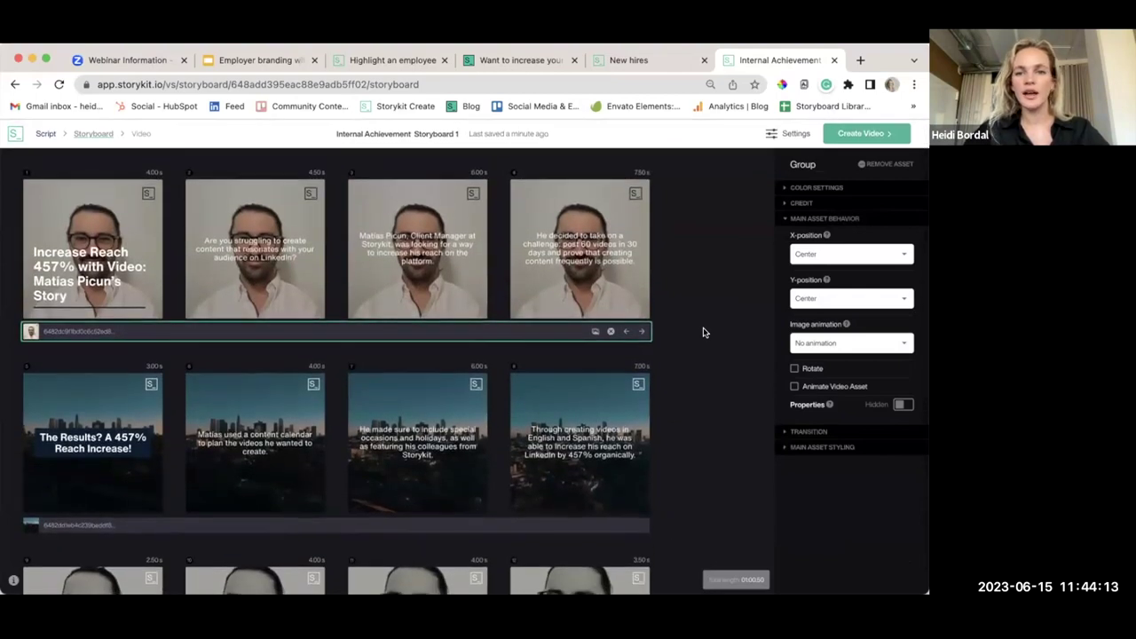
{"action": "left_click", "coordinate": [772, 135]}
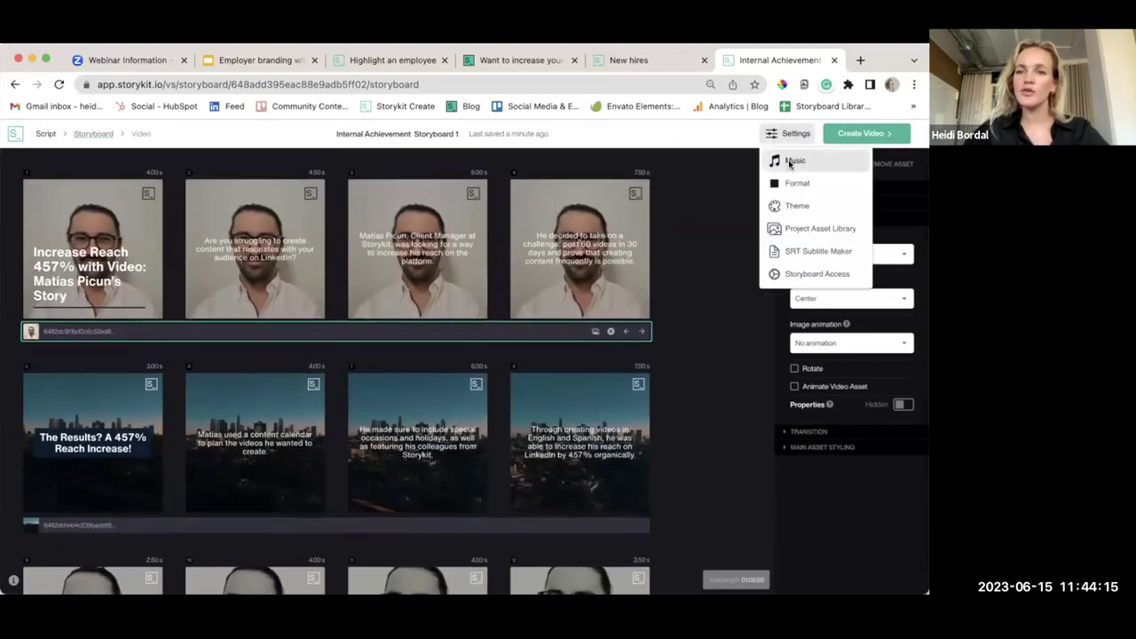
Pick It's Easy To Love You (Instrumental) from the Premium Library as background music and save
{"action": "left_click", "coordinate": [793, 162]}
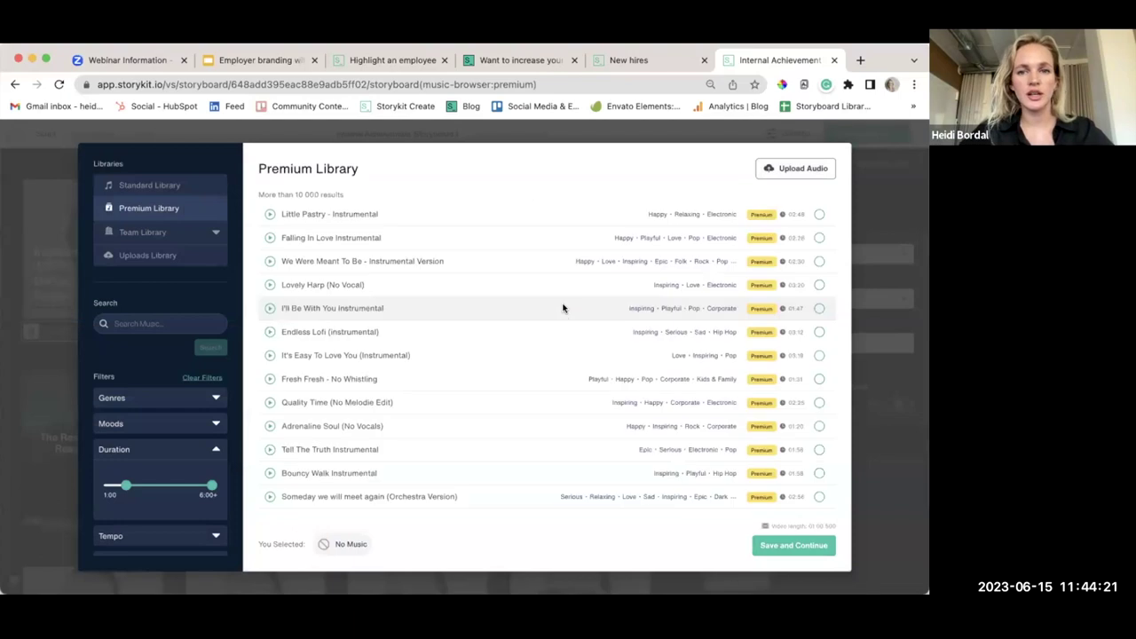
{"action": "scroll", "coordinate": [562, 316], "scroll_direction": "down", "scroll_amount": 1}
{"action": "scroll", "coordinate": [555, 317], "scroll_direction": "down", "scroll_amount": 1}
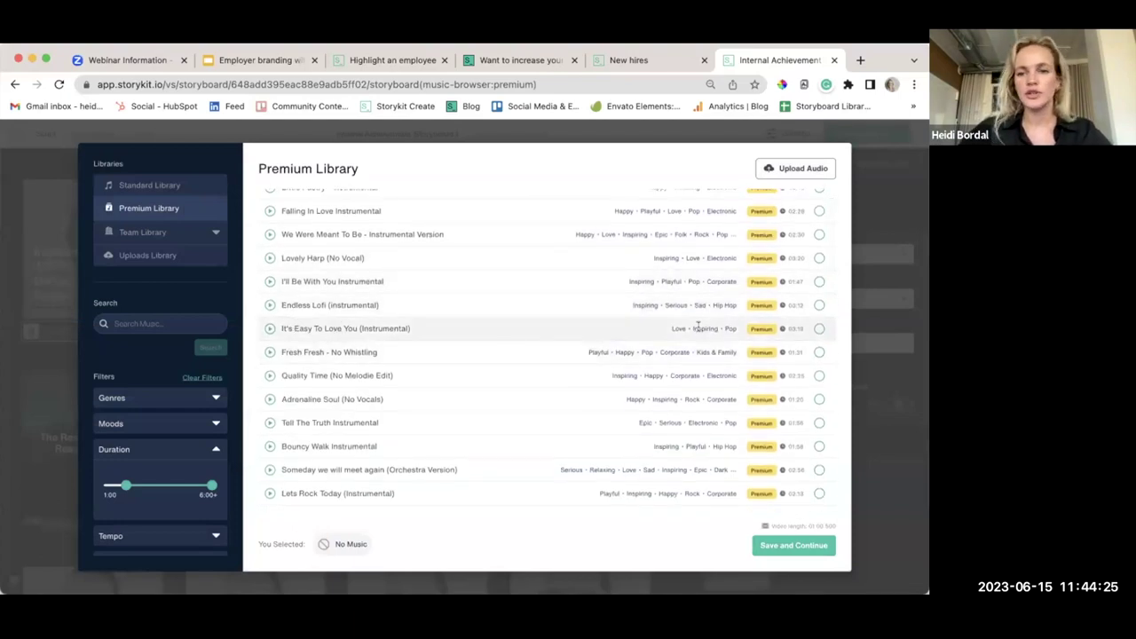
{"action": "left_click", "coordinate": [820, 328]}
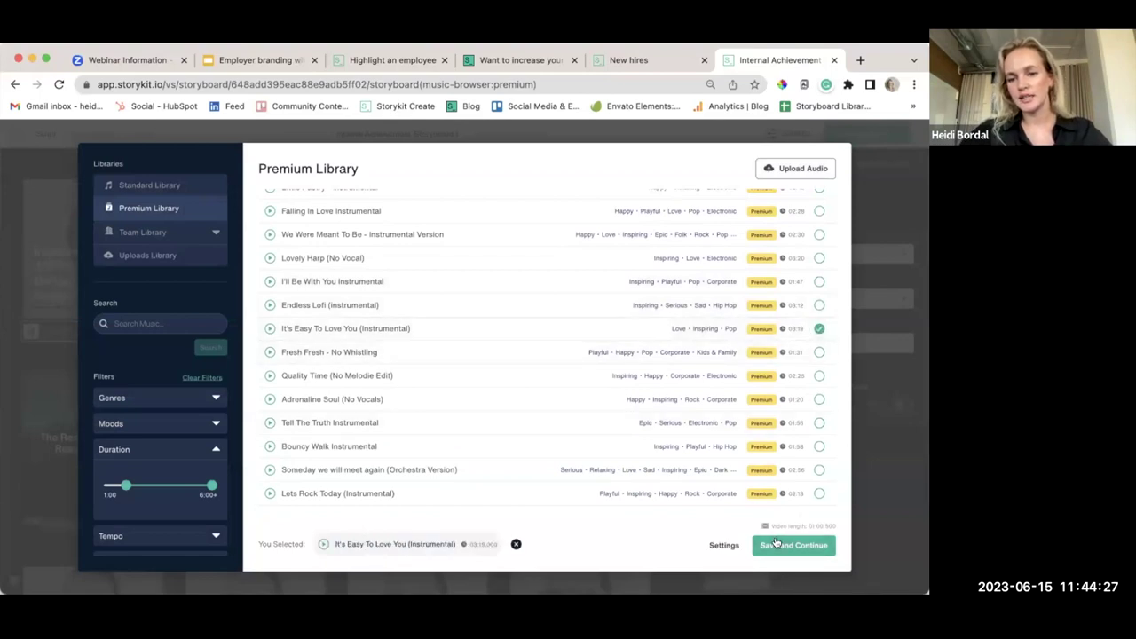
{"action": "left_click", "coordinate": [776, 545]}
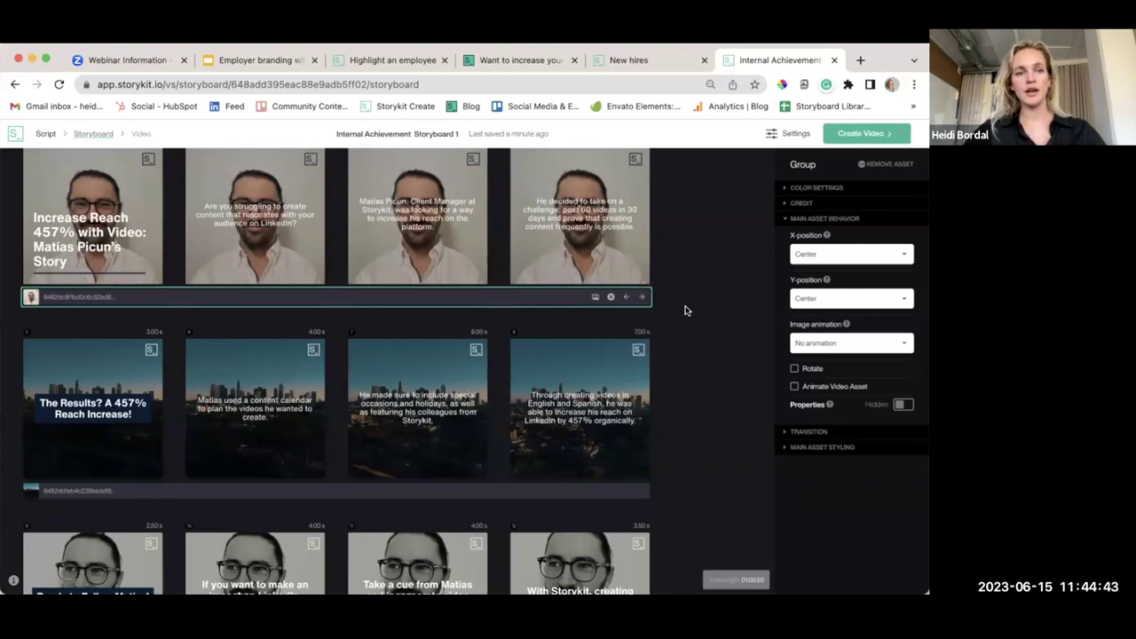
{"action": "scroll", "coordinate": [715, 243], "scroll_direction": "up", "scroll_amount": 2}
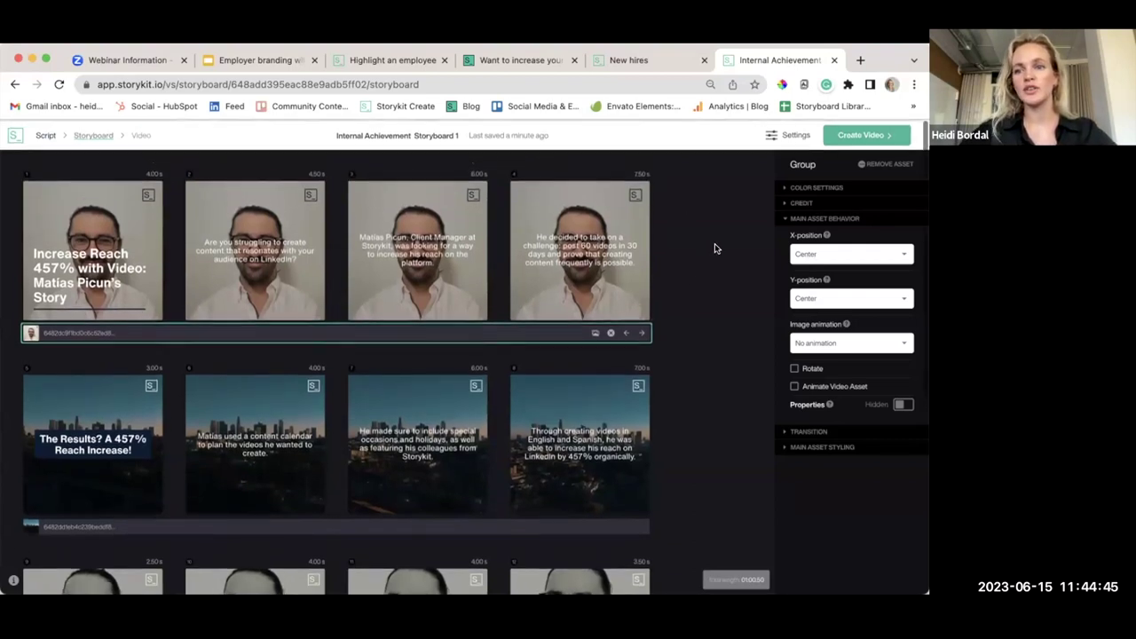
Render Internal Achievement Storyboard 1 in Full HD, then switch to the Highlight an employee tab
{"action": "left_click", "coordinate": [859, 136]}
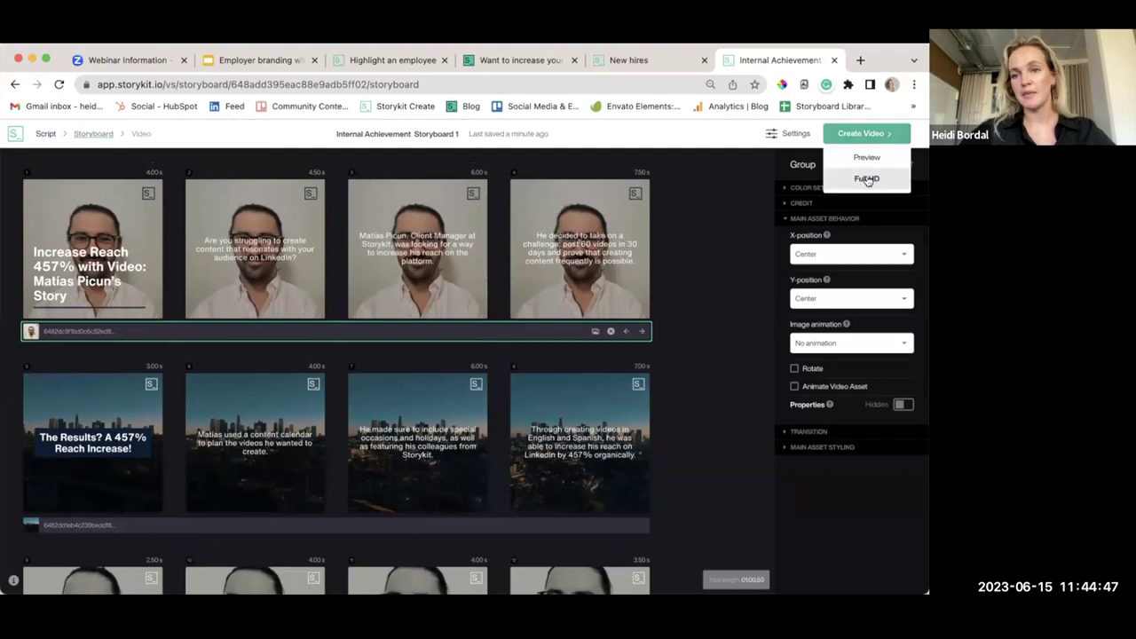
{"action": "left_click", "coordinate": [867, 179]}
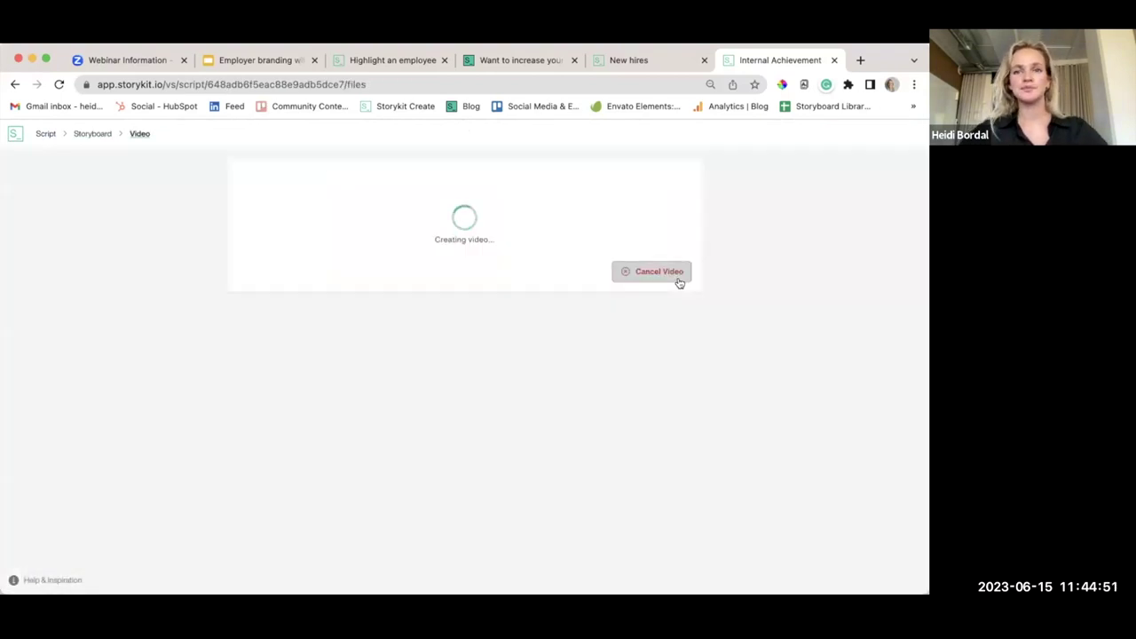
{"action": "left_click", "coordinate": [393, 60]}
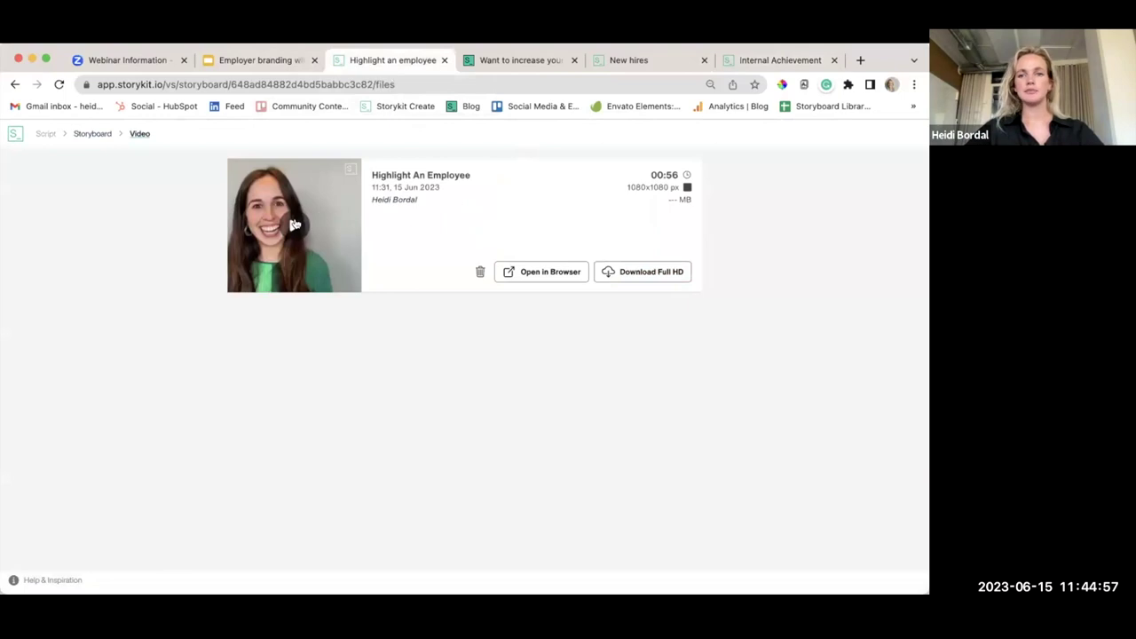
Play the Highlight An Employee and New Hires videos, then return to the Internal Achievement tab
{"action": "left_click", "coordinate": [295, 226]}
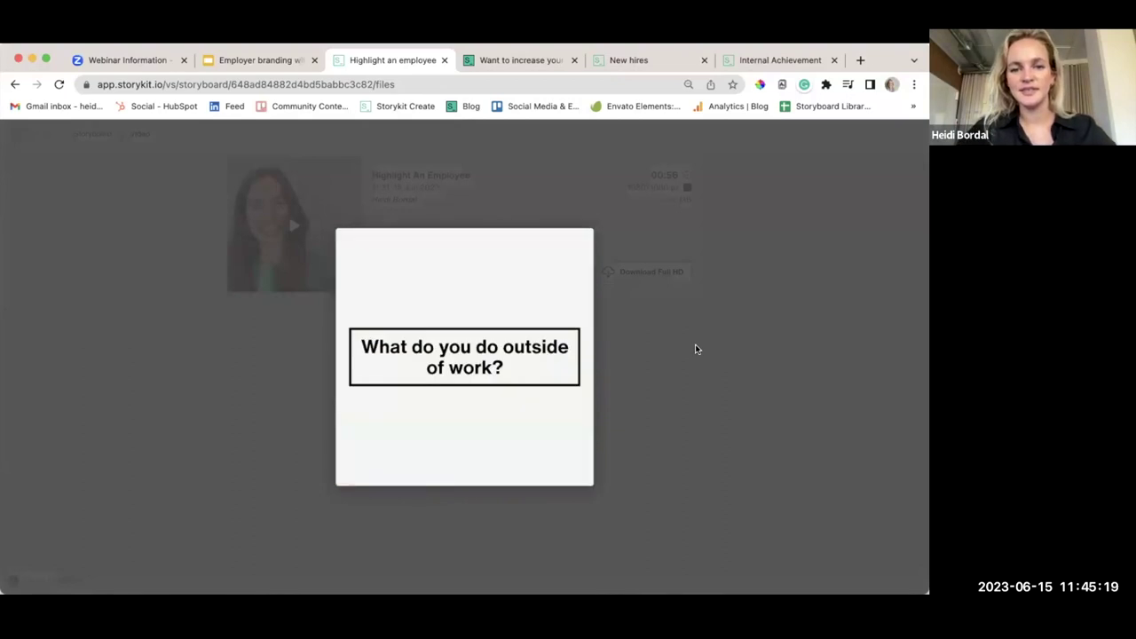
{"action": "left_click", "coordinate": [691, 371]}
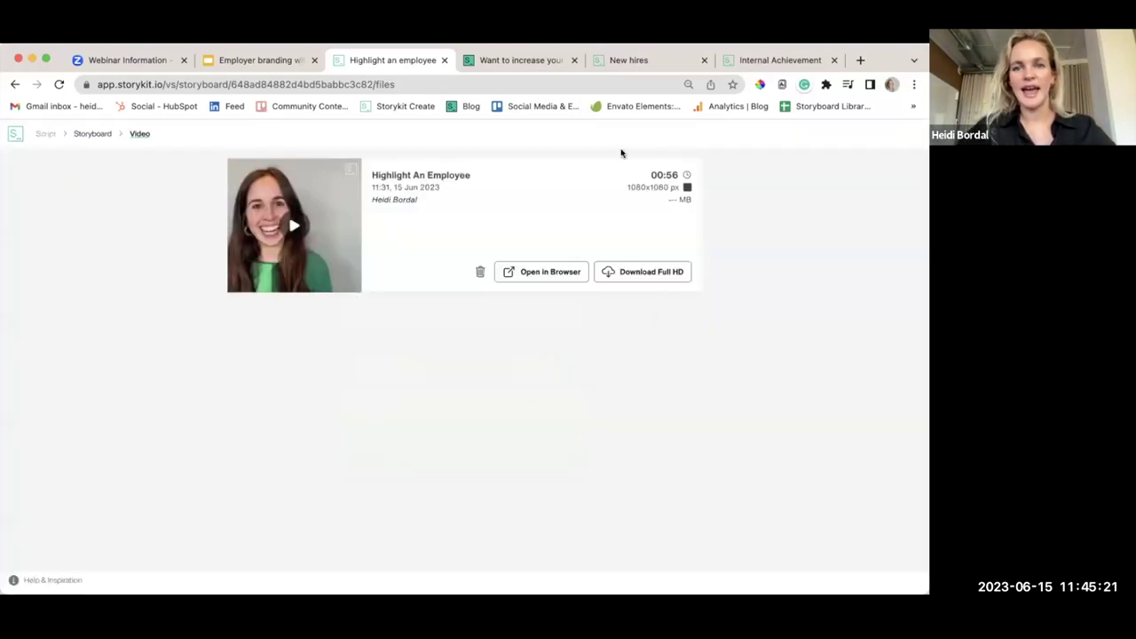
{"action": "left_click", "coordinate": [623, 64]}
{"action": "left_click", "coordinate": [316, 230]}
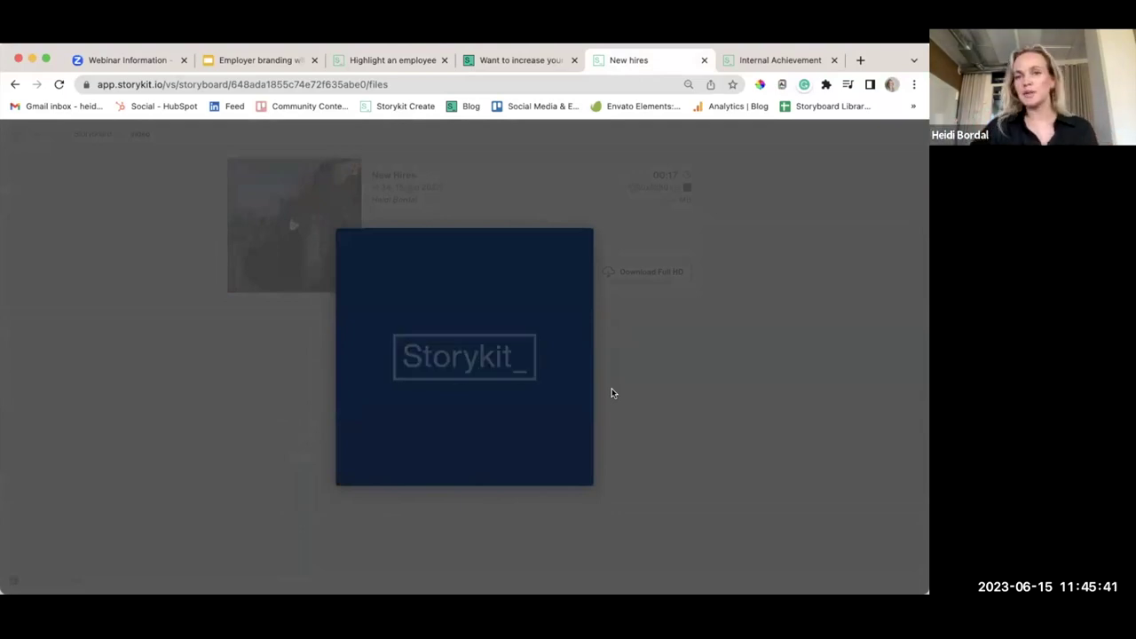
{"action": "left_click", "coordinate": [636, 401]}
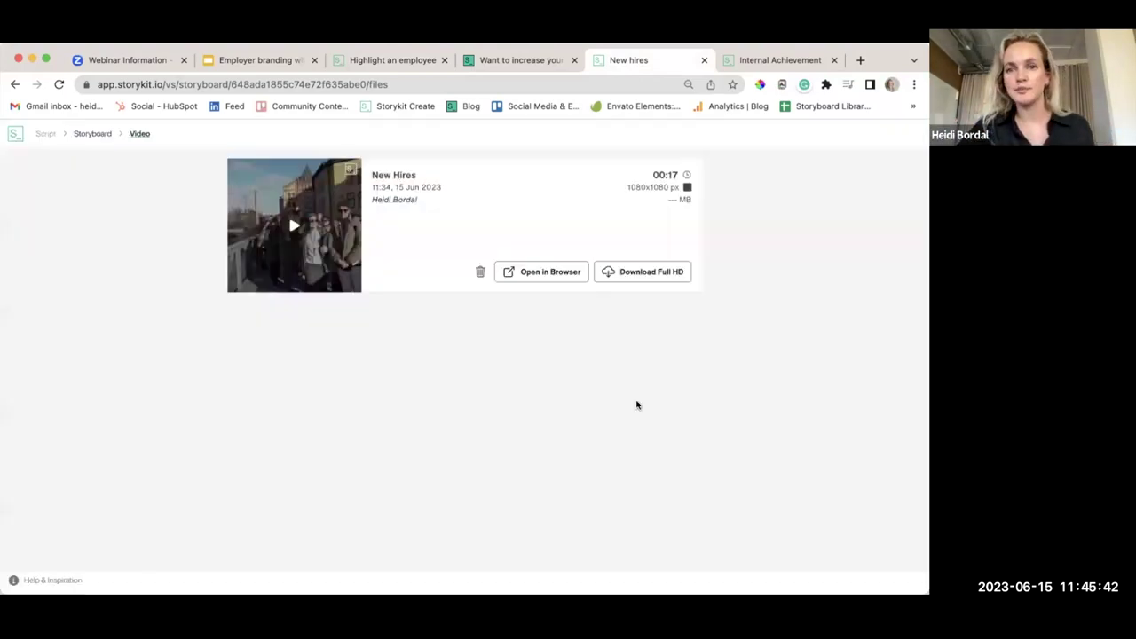
{"action": "left_click", "coordinate": [763, 62]}
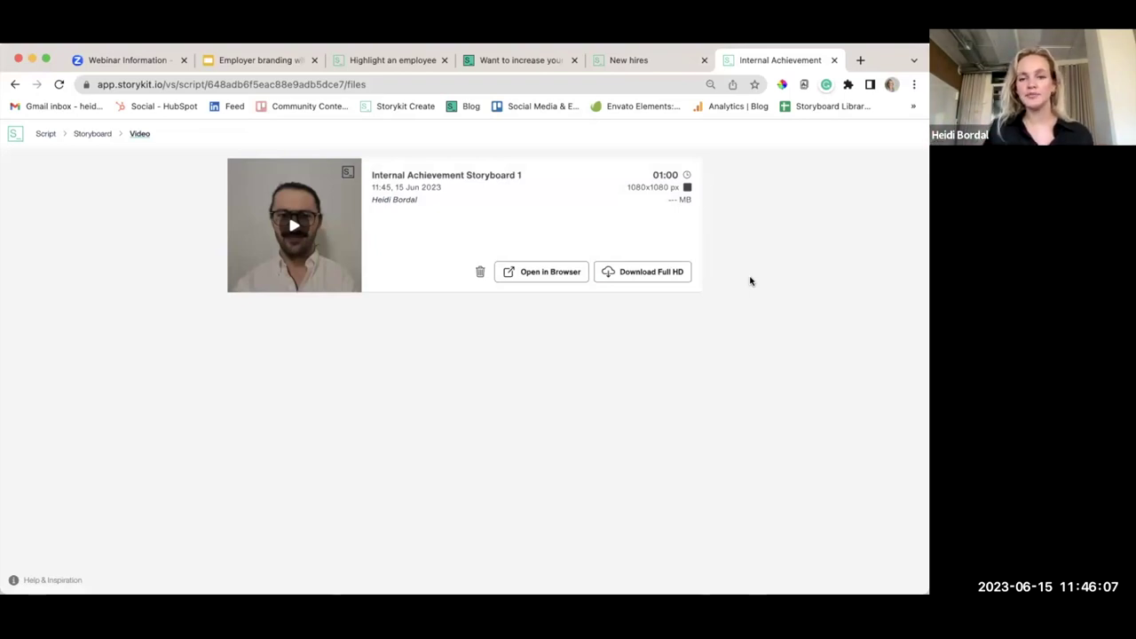
Open the rendered one-minute Internal Achievement Storyboard 1 video in a new browser tab
{"action": "left_click", "coordinate": [555, 278]}
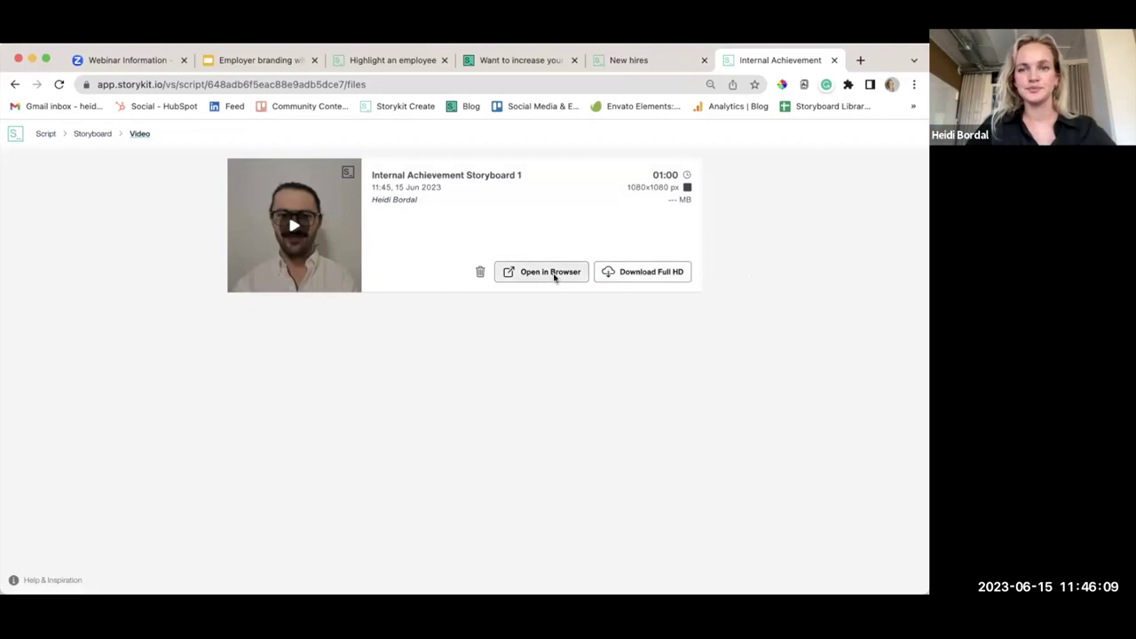